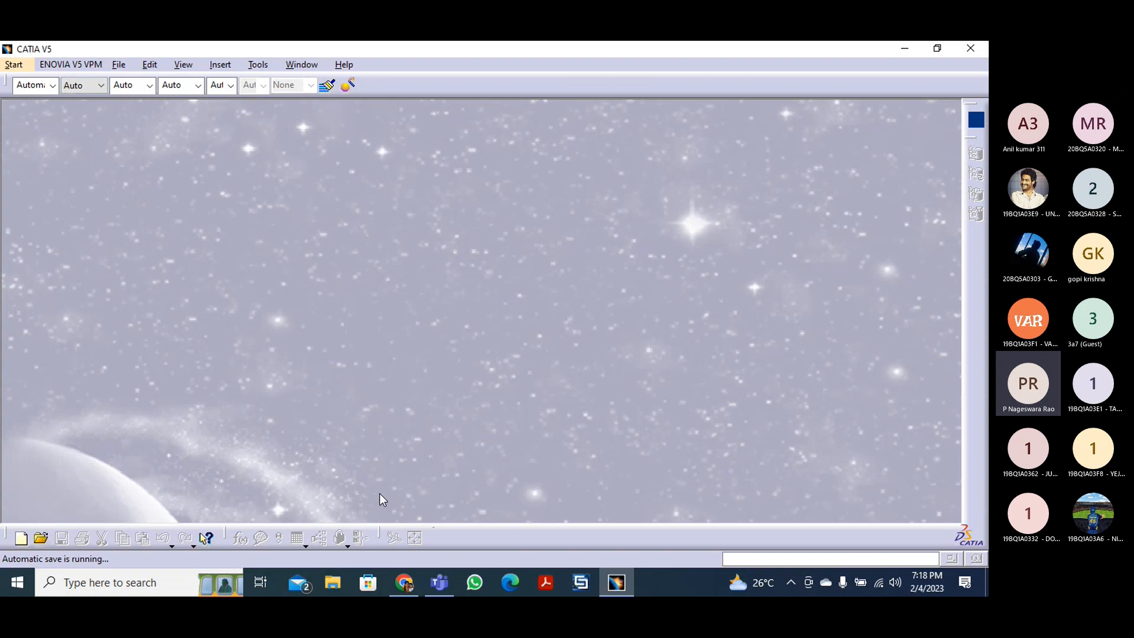
- Switch to the browser's Wikipedia article on CATIA and review the acronym's meaning and the CAD, CAM, CAE and PLM terms
left_click(402, 585)
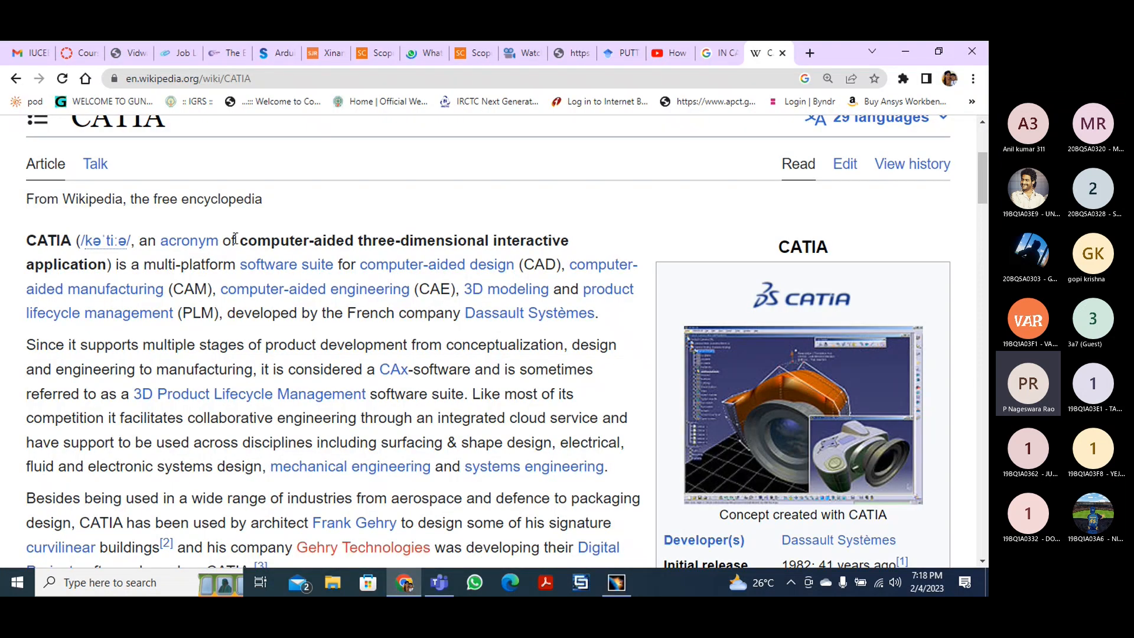
left_click_drag(236, 240, 108, 267)
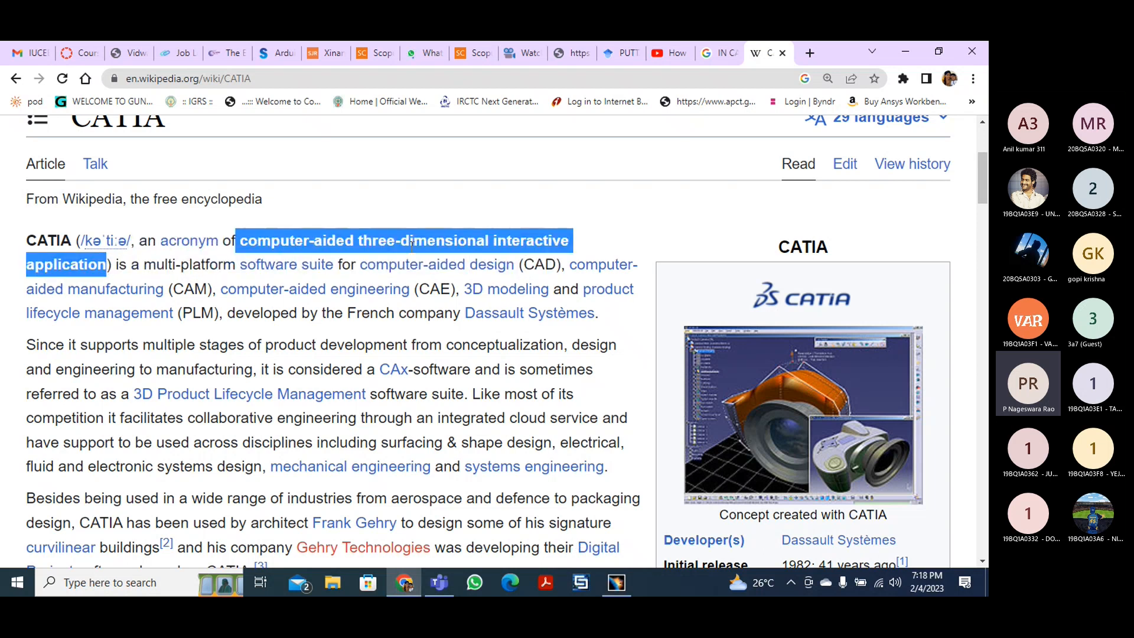
mouse_move(503, 319)
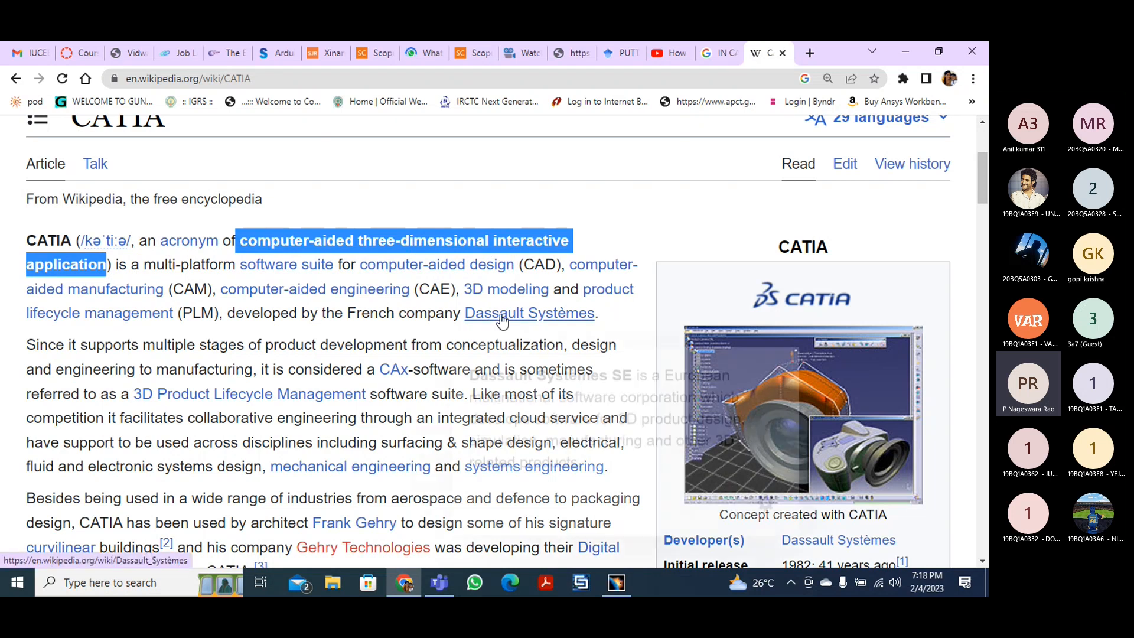
left_click_drag(525, 264, 558, 265)
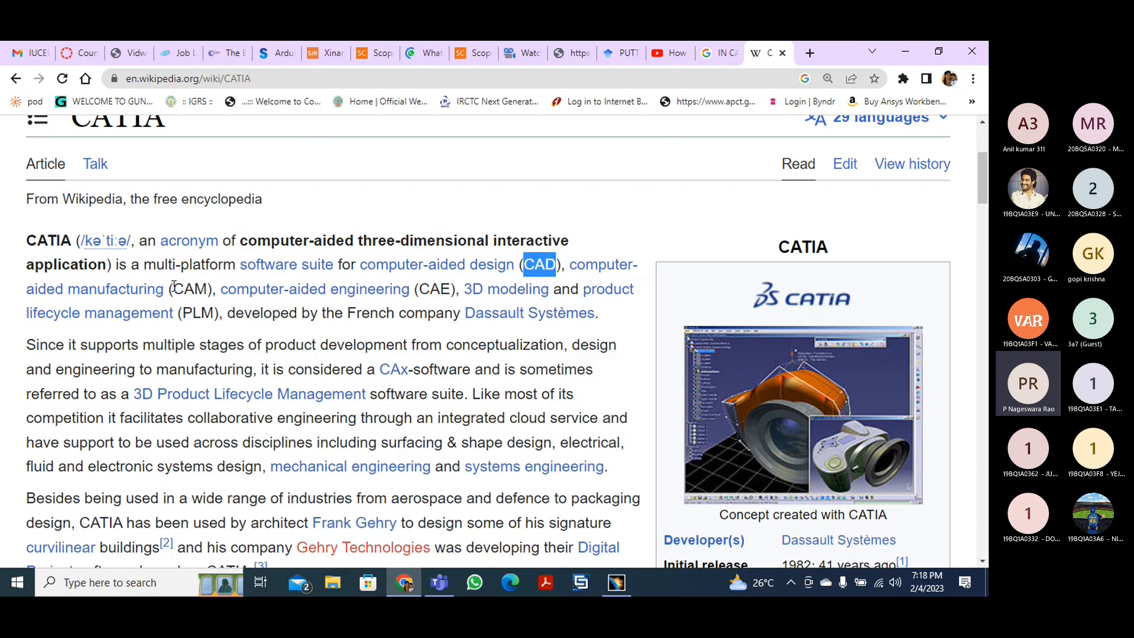
left_click_drag(175, 288, 213, 289)
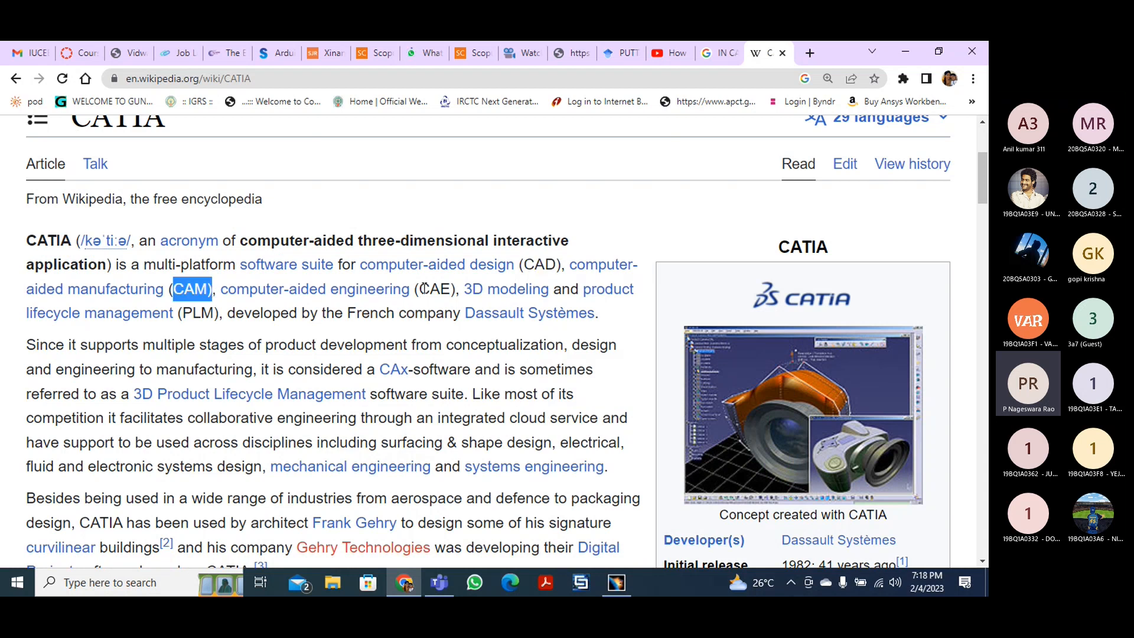
left_click_drag(420, 289, 453, 290)
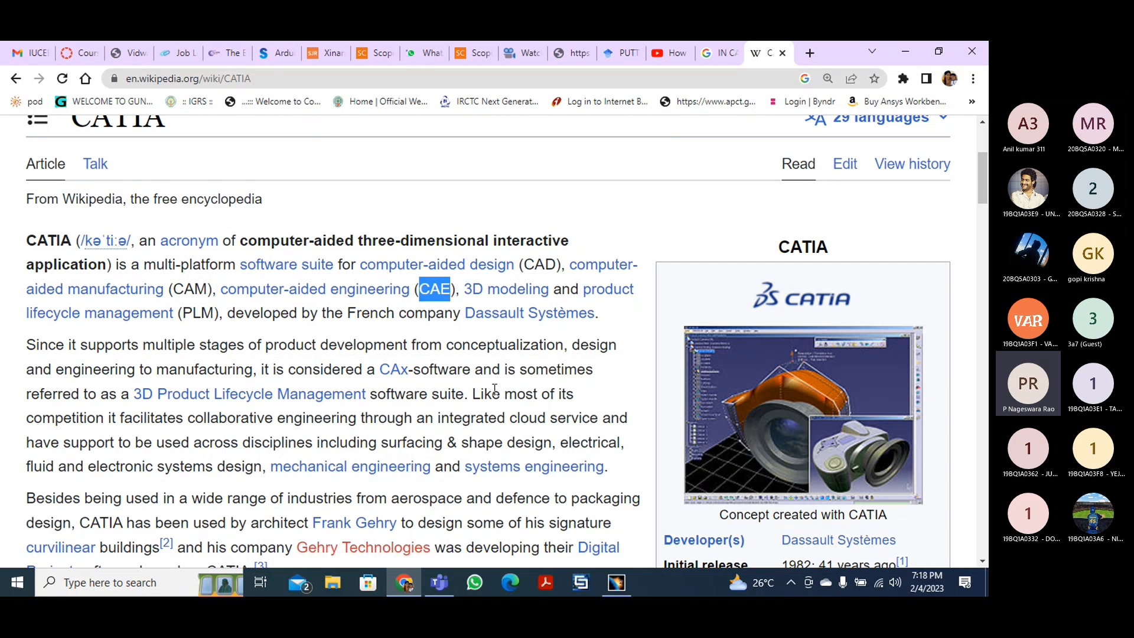
left_click_drag(179, 313, 213, 313)
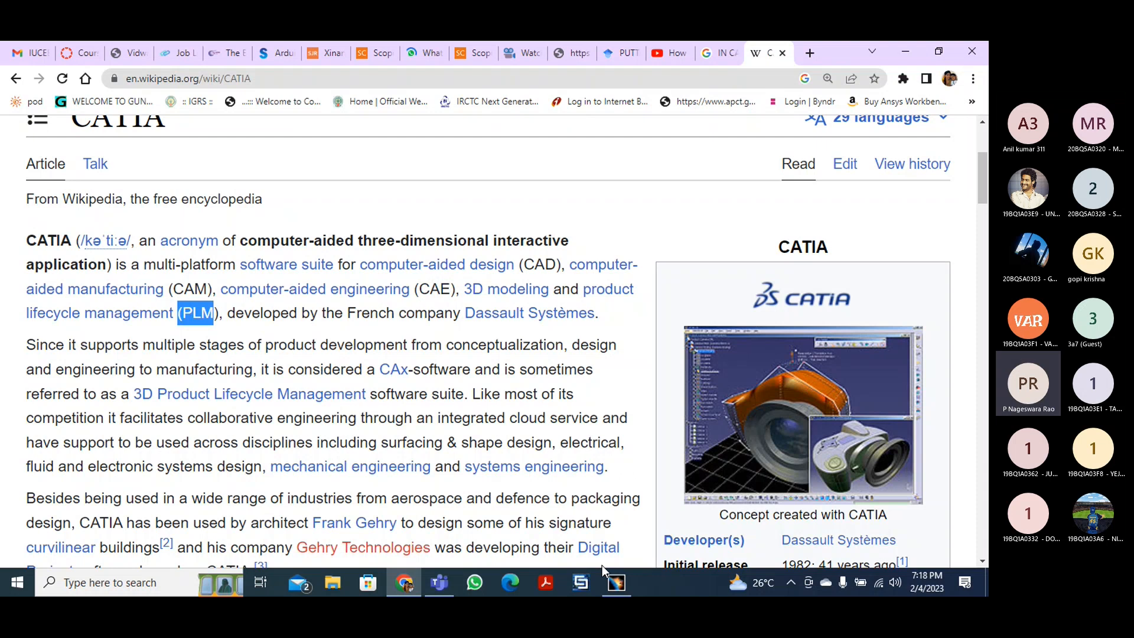
- Return to CATIA V5 and look through its available workbench categories, including AEC Plant, Machining and Mechanical Design
left_click(614, 581)
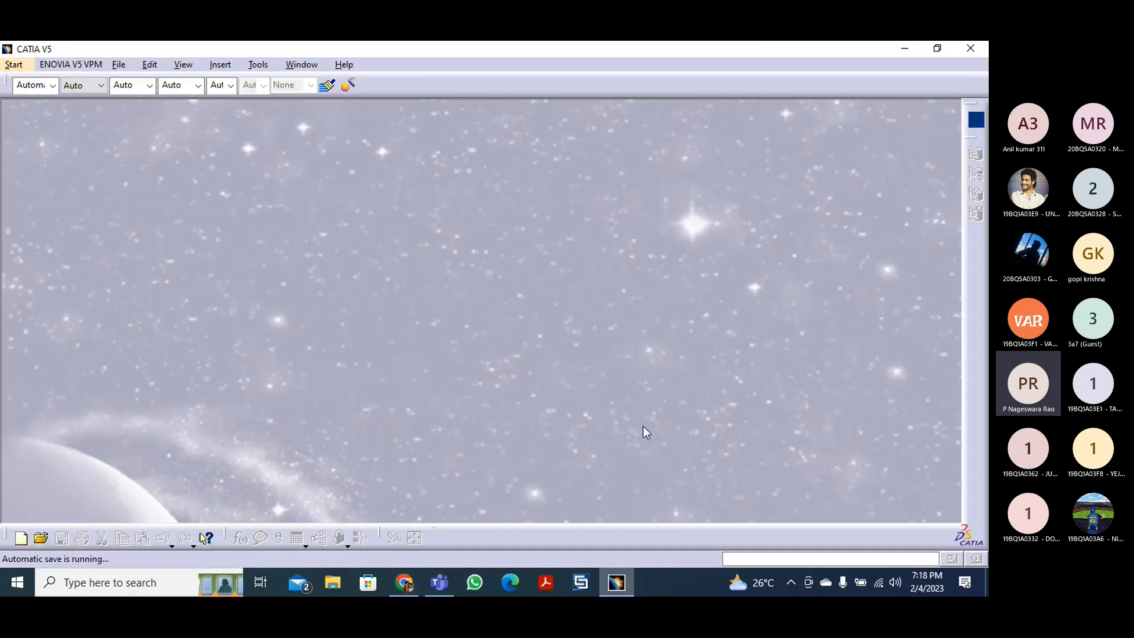
left_click(13, 66)
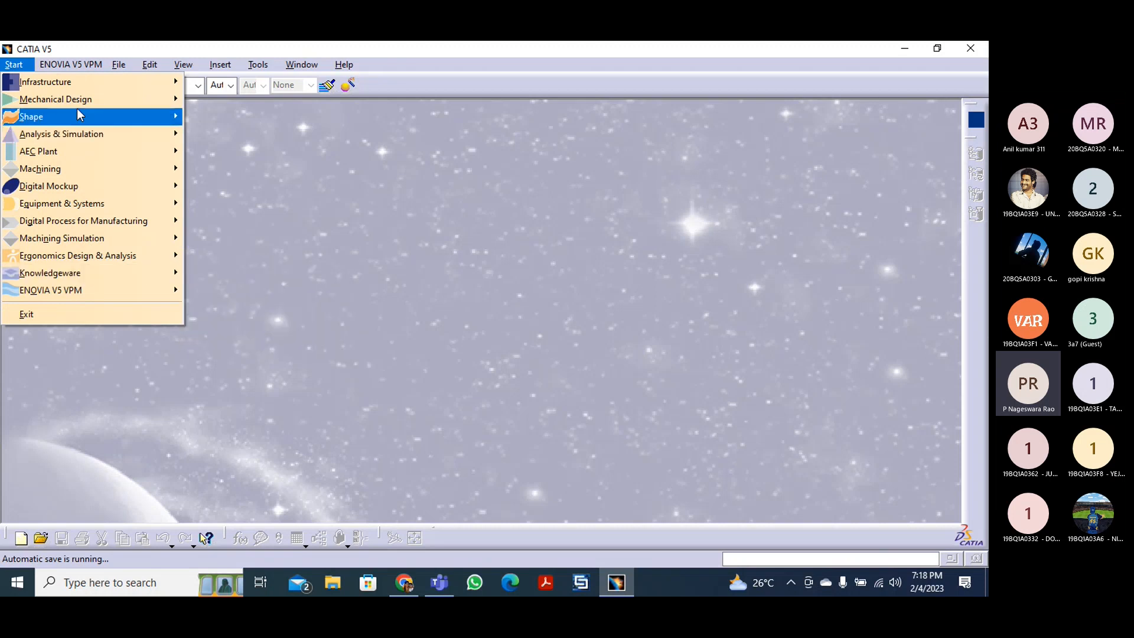
mouse_move(77, 107)
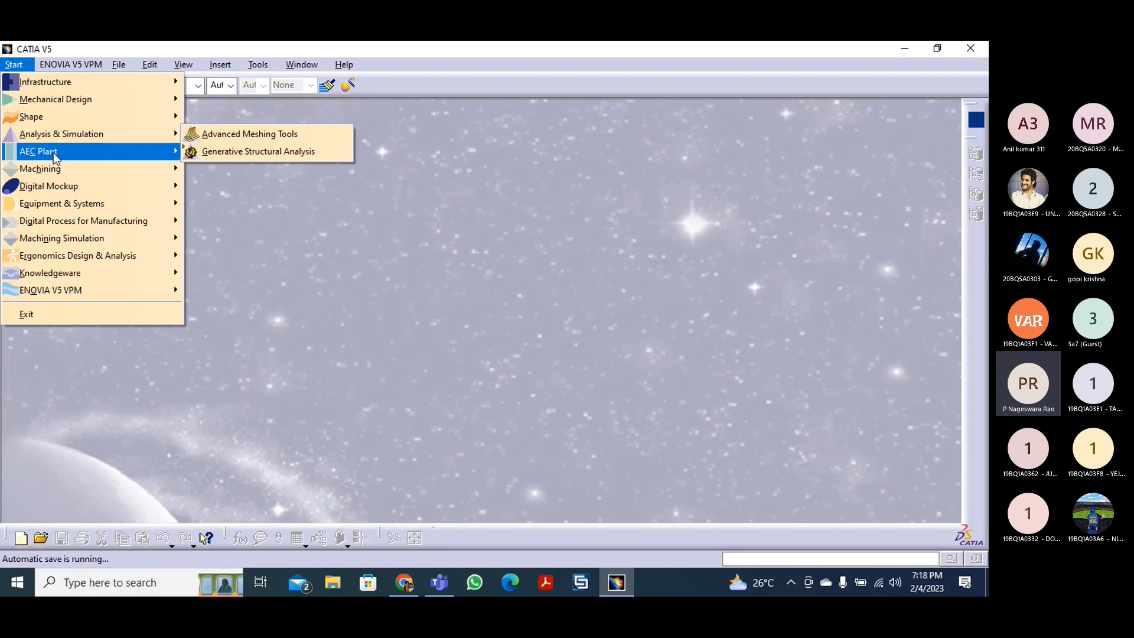
mouse_move(53, 153)
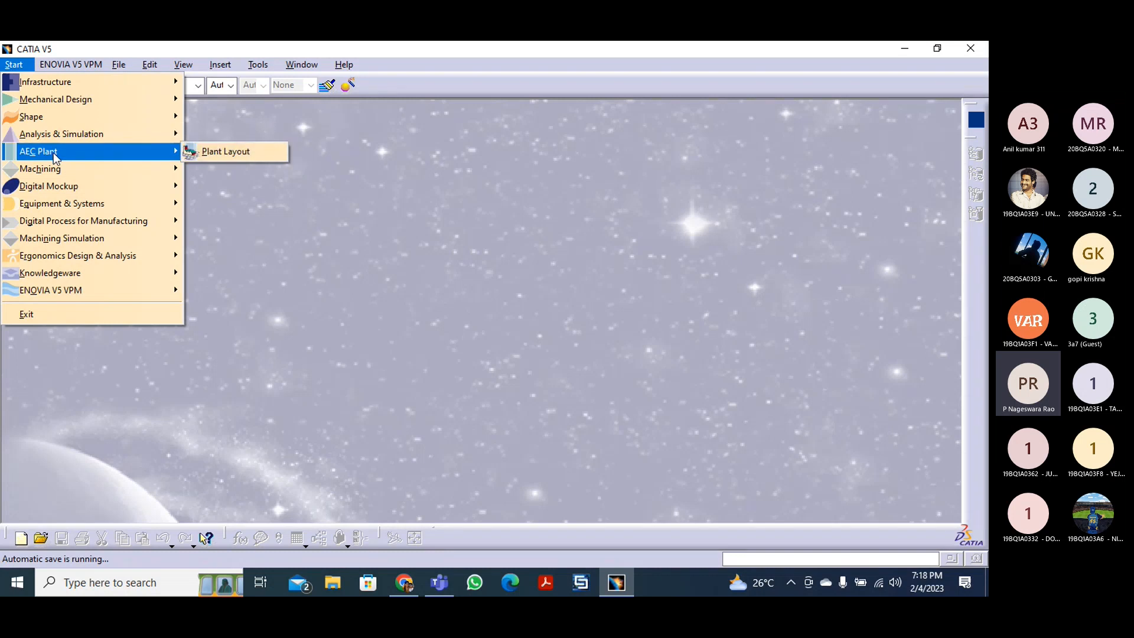
mouse_move(59, 172)
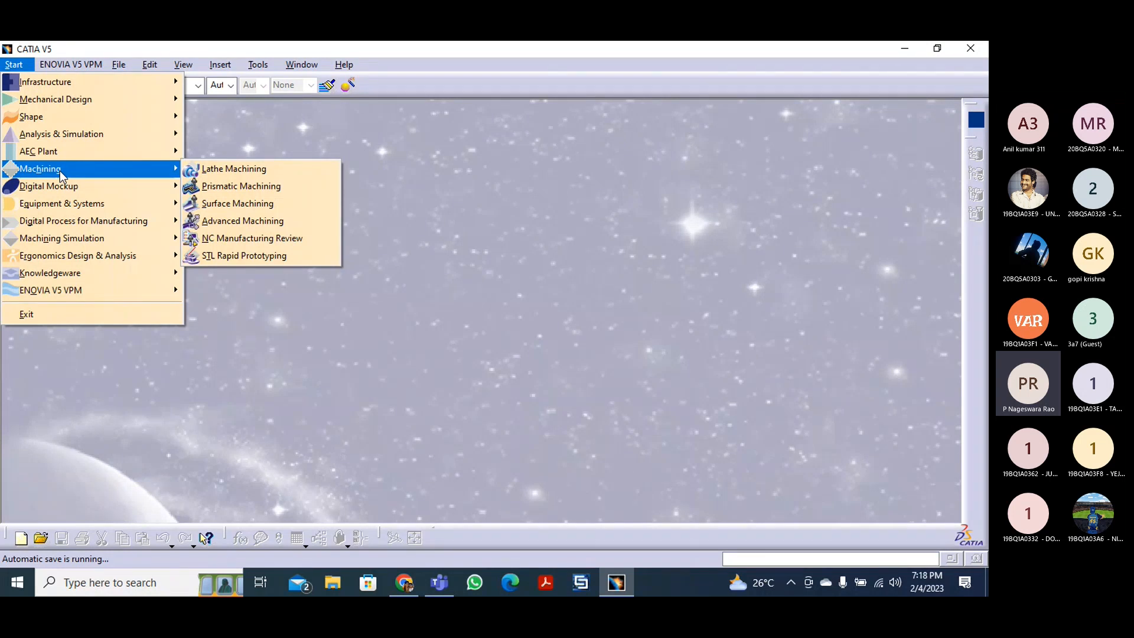
mouse_move(61, 195)
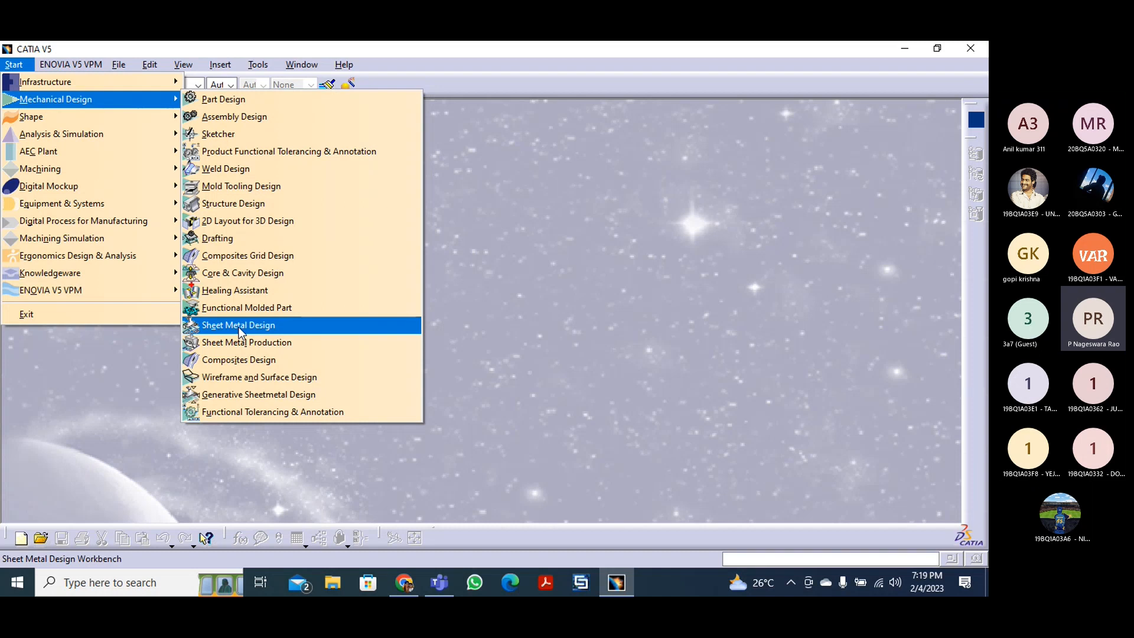
mouse_move(66, 119)
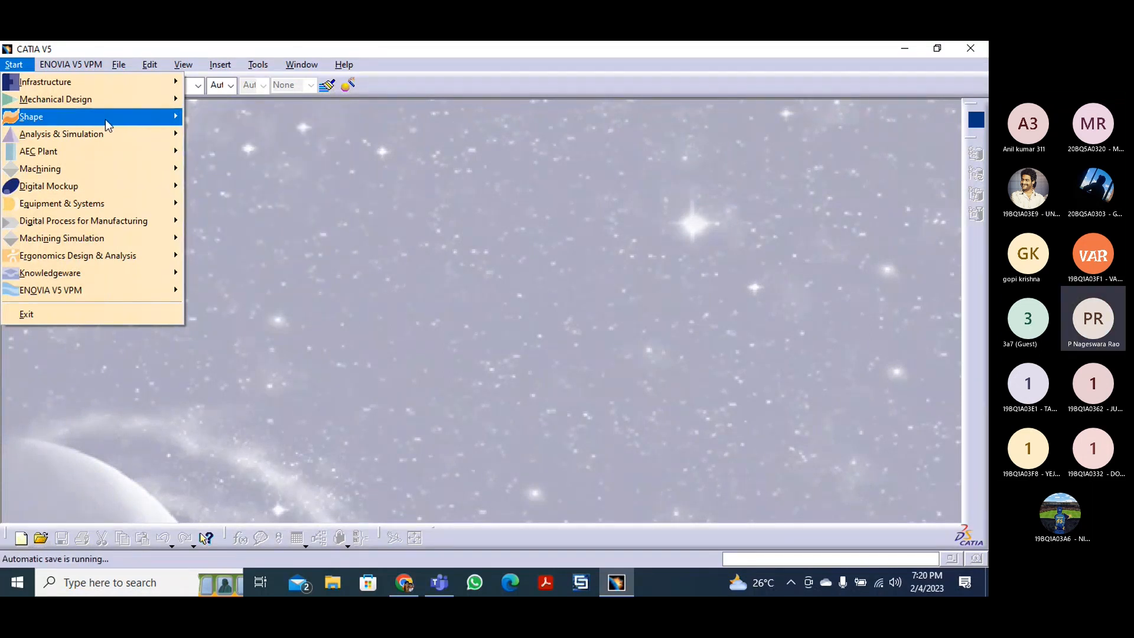
- Create a new part named Part1 in the Part Design workbench with hybrid design enabled
mouse_move(109, 98)
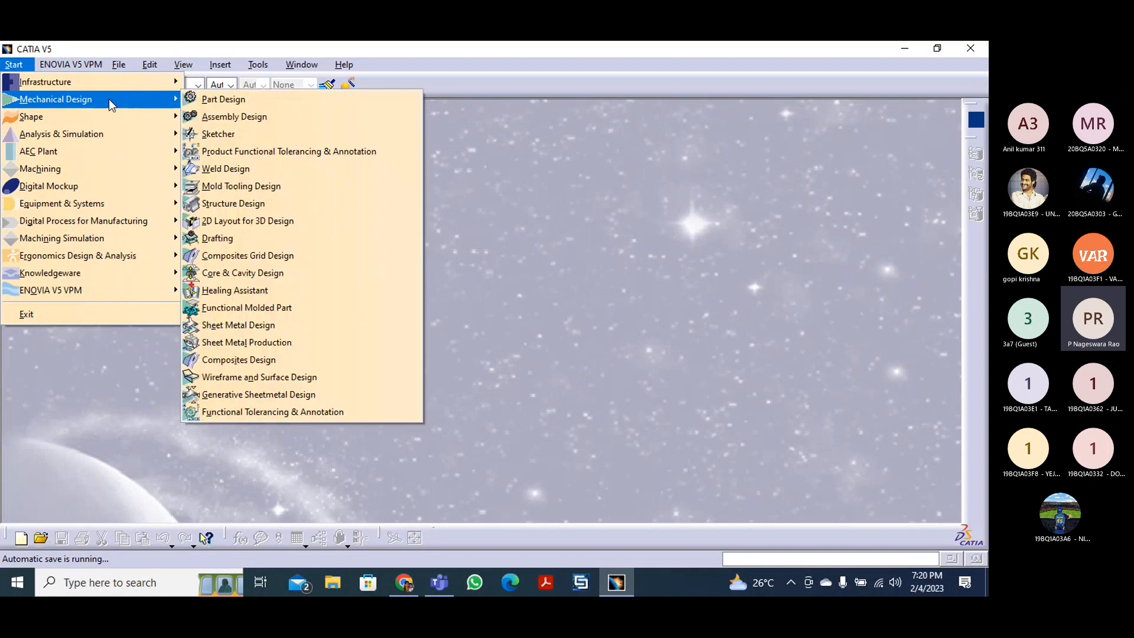
left_click(226, 101)
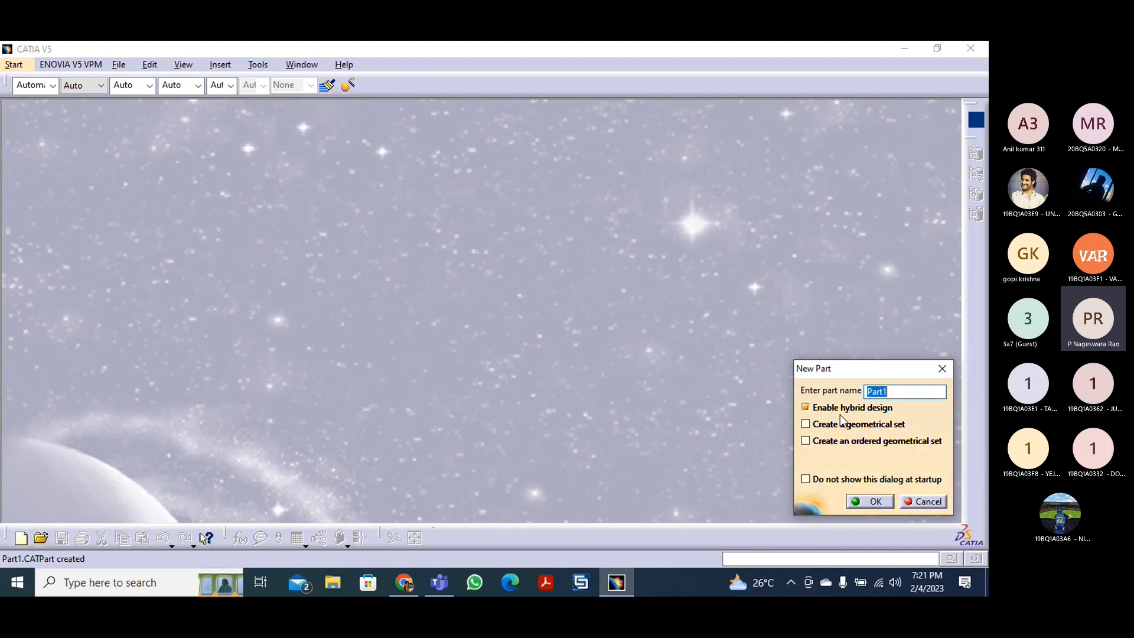
left_click(875, 500)
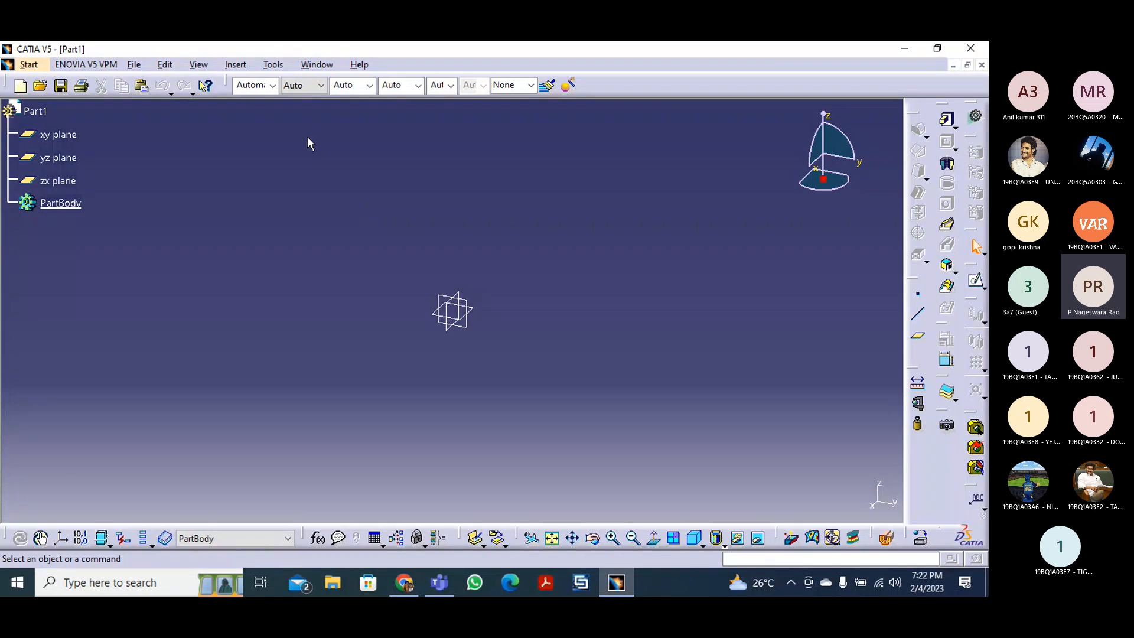
- Open the program options, collapse the General category and enlarge the options tree to review its main categories
left_click(272, 65)
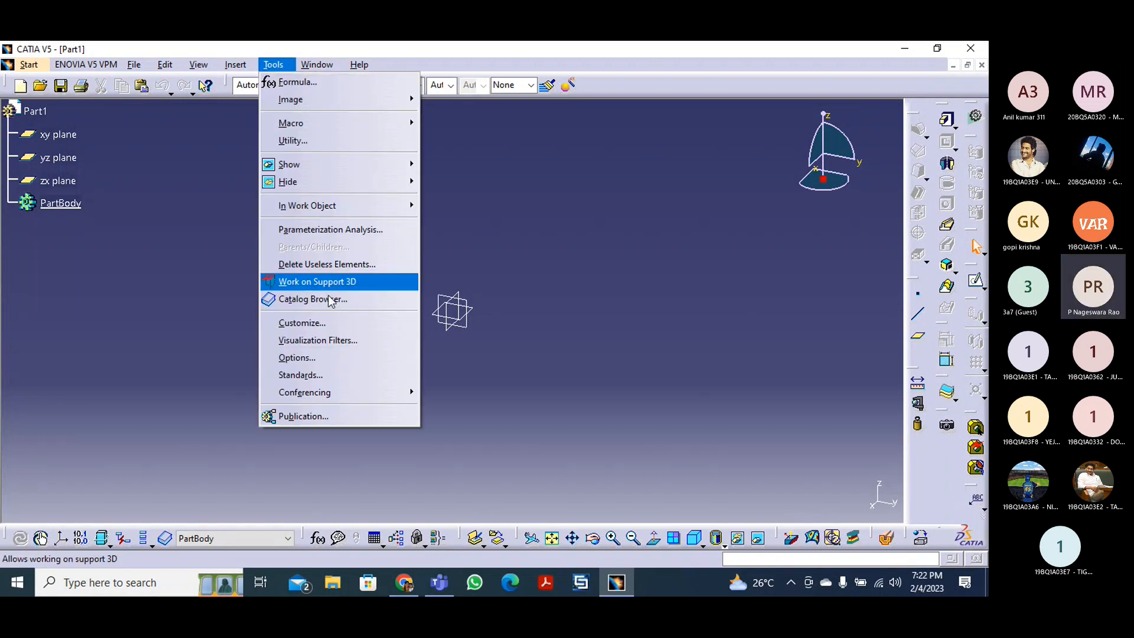
left_click(313, 360)
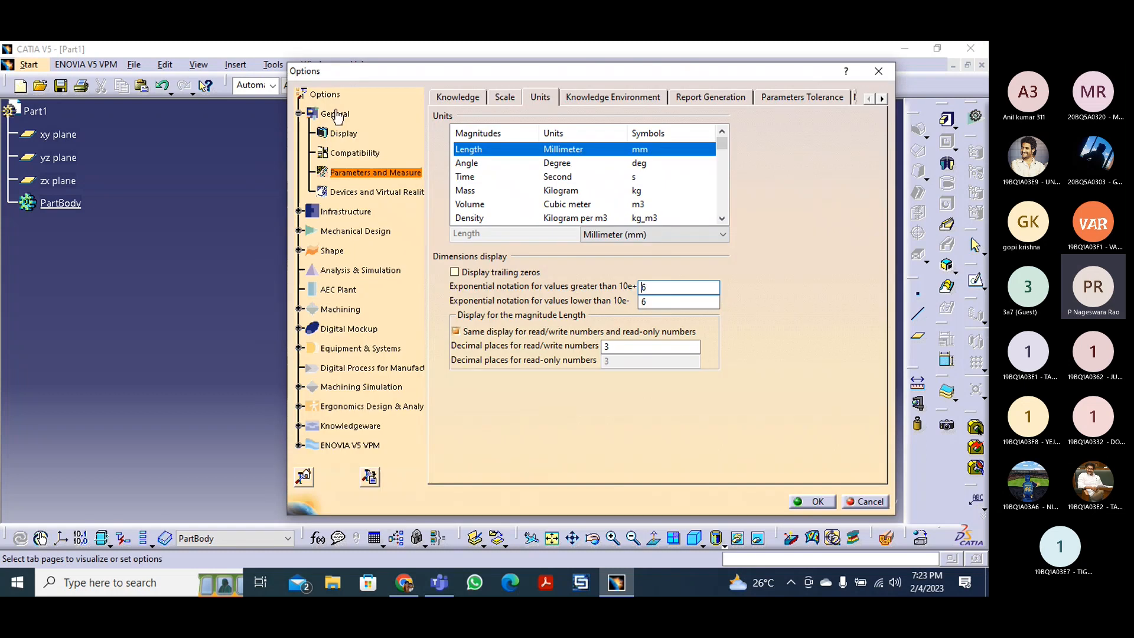
left_click(299, 113)
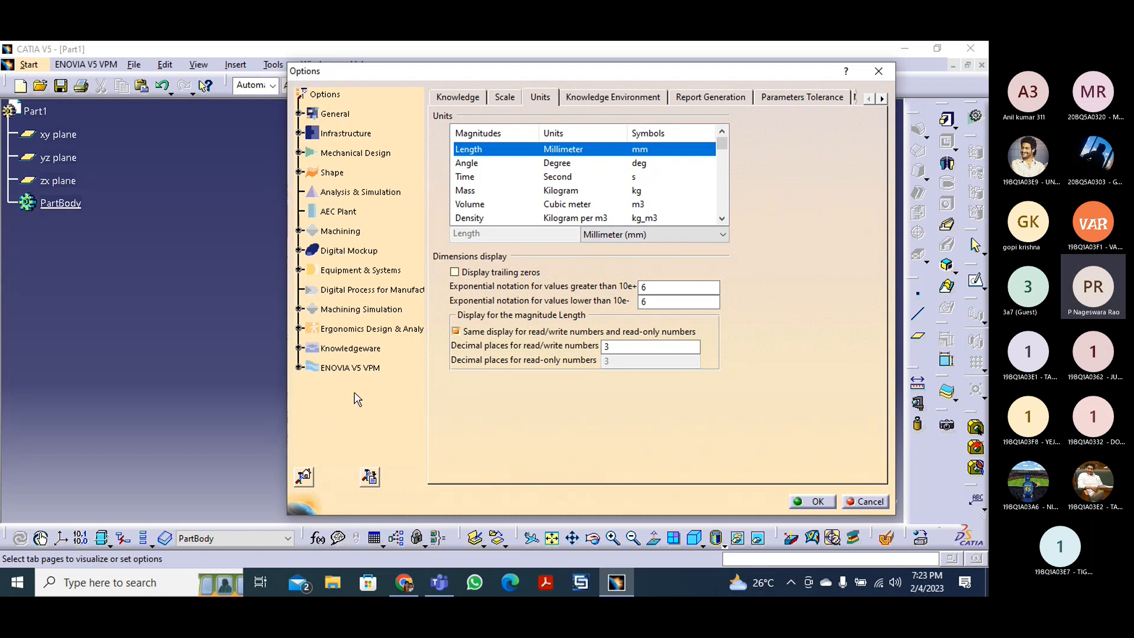
scroll(368, 412, "up", 2, "ctrl")
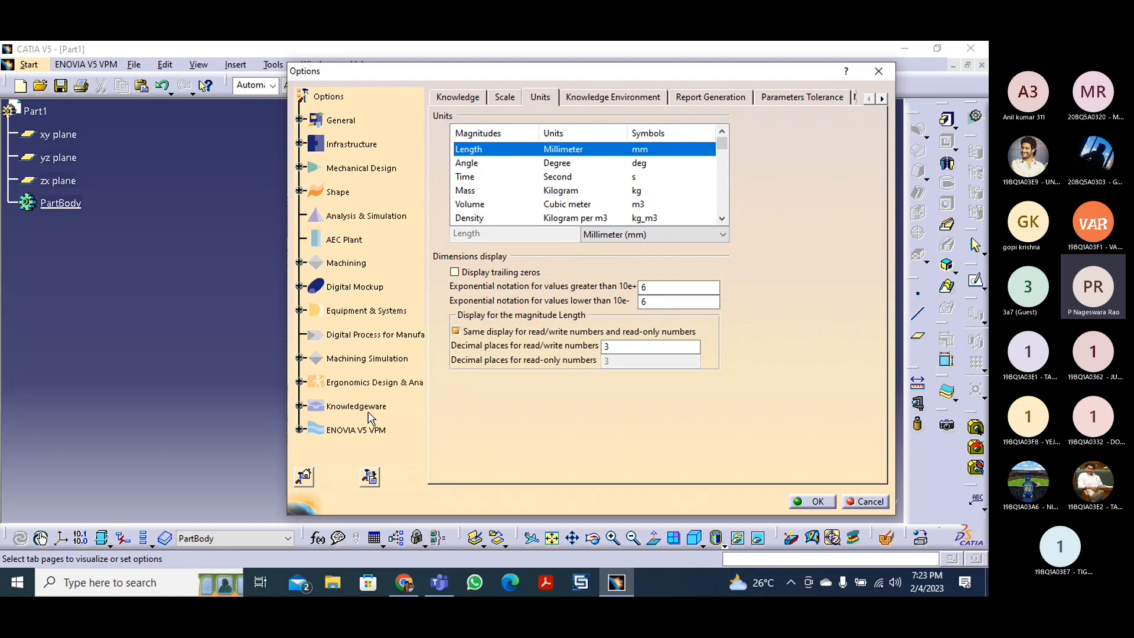
scroll(369, 418, "up", 1, "ctrl")
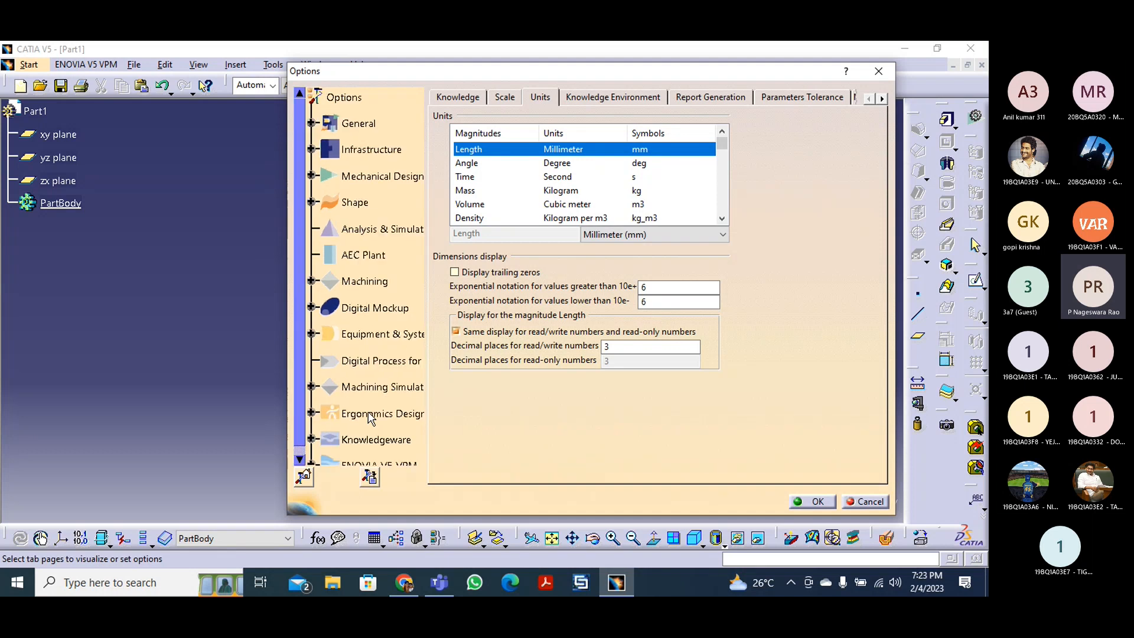
scroll(370, 418, "down", 1, "ctrl")
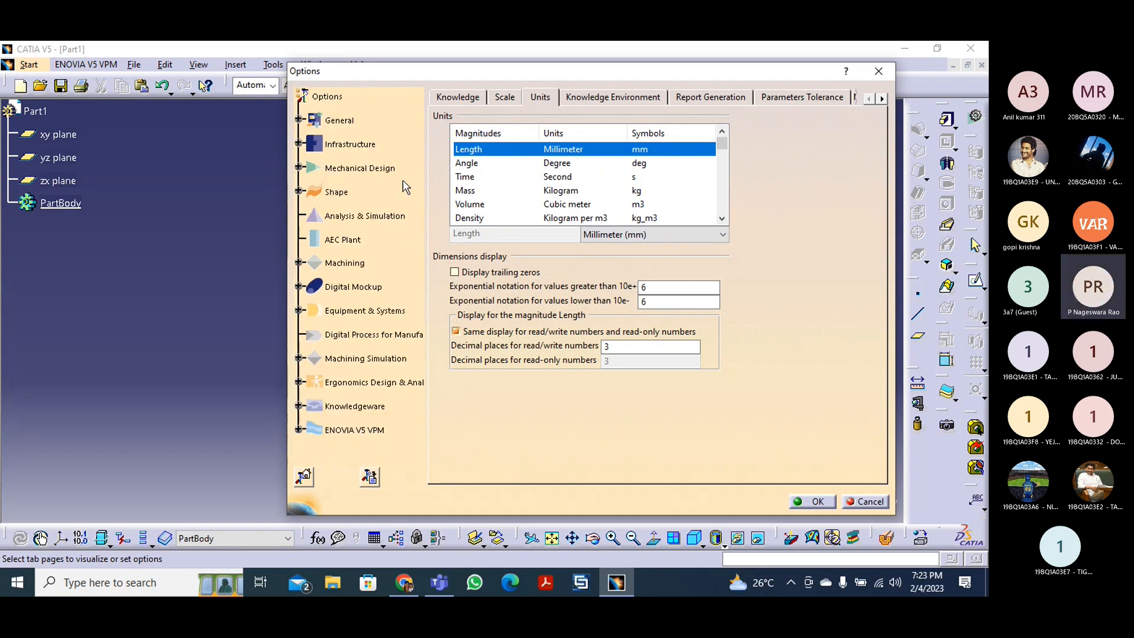
scroll(370, 178, "up", 1, "ctrl")
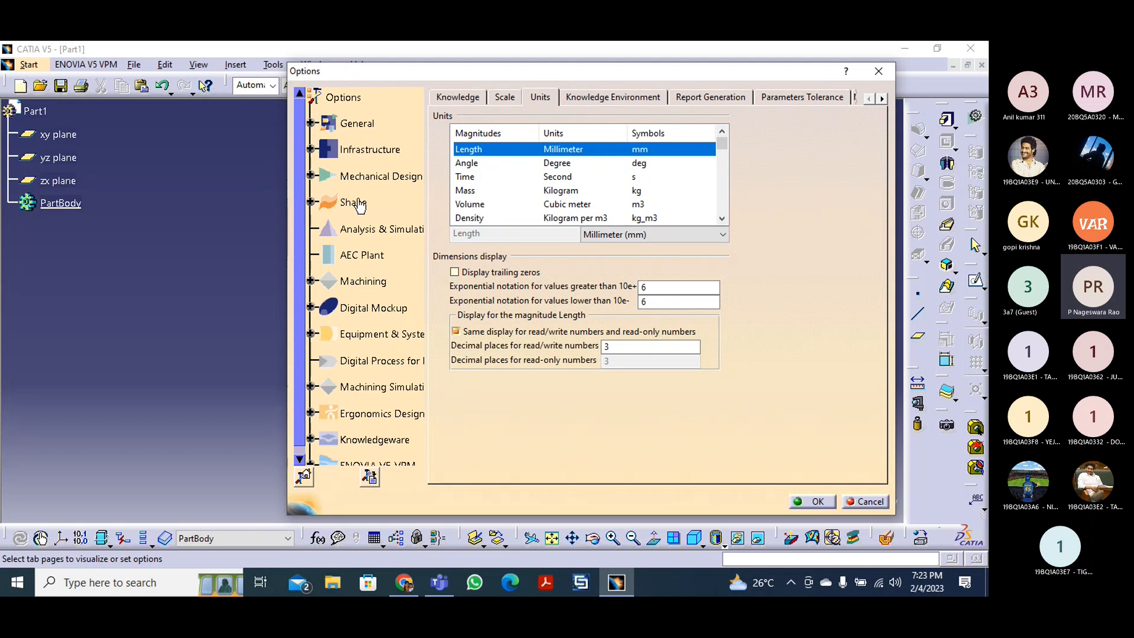
scroll(364, 241, "down", 3)
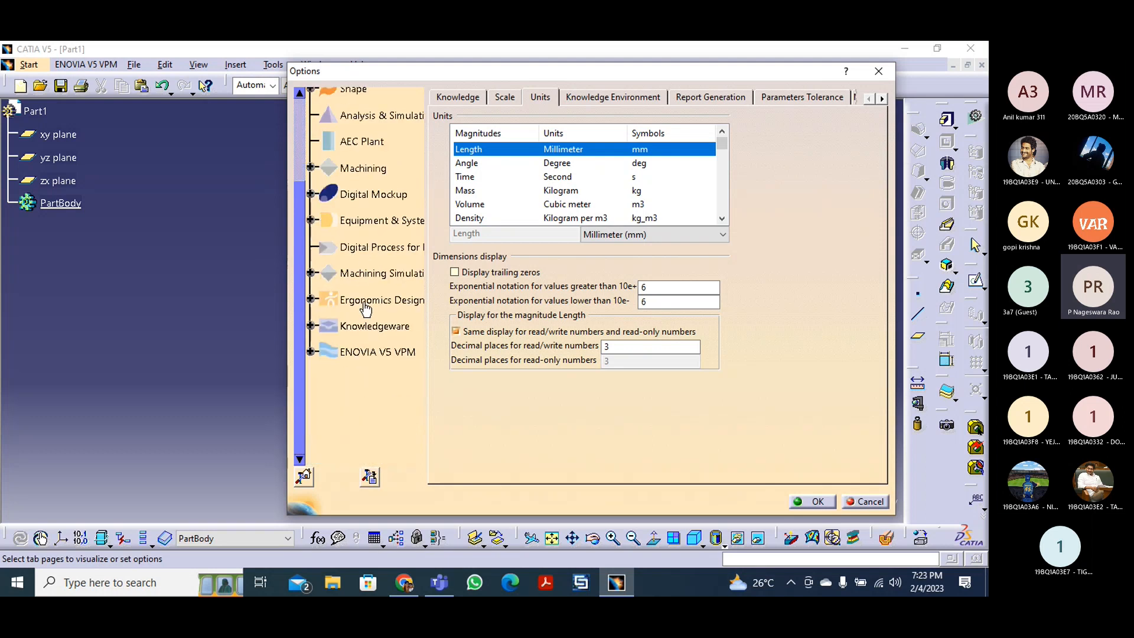
scroll(366, 298, "up", 3)
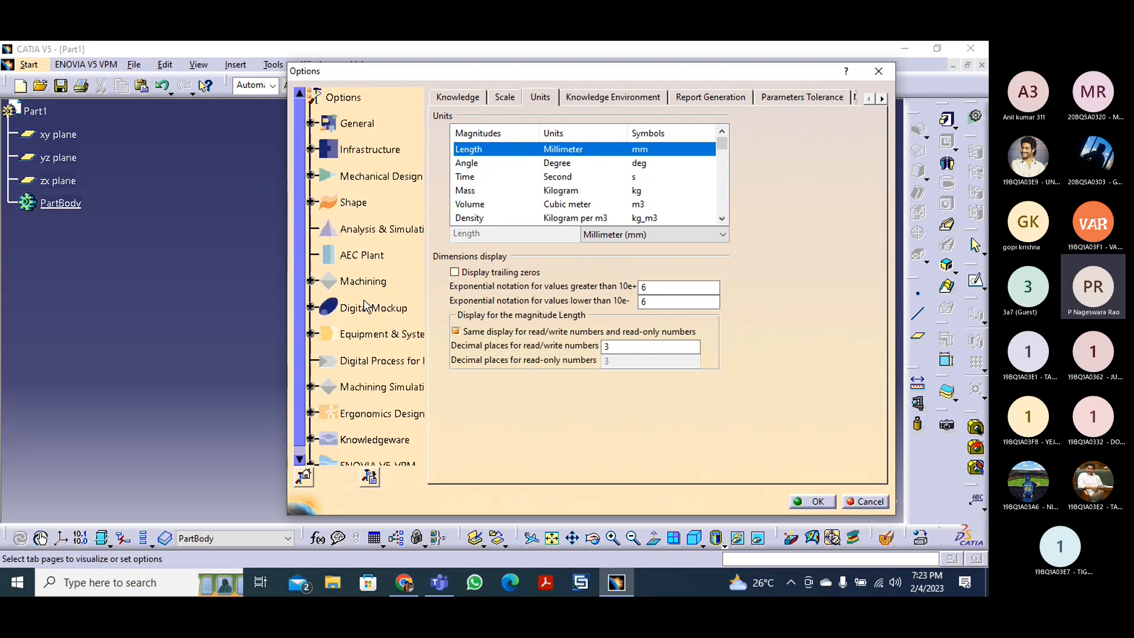
- Review the General settings and the Display settings for tree appearance, tree manipulation, navigation, performance and visualization
left_click(352, 124)
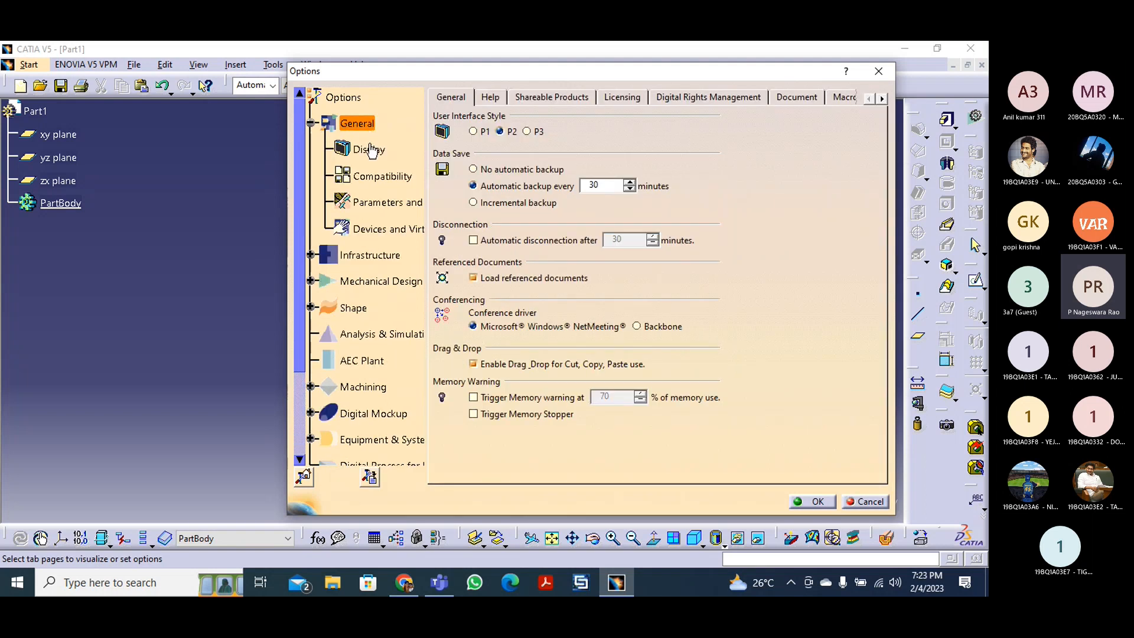
left_click(371, 150)
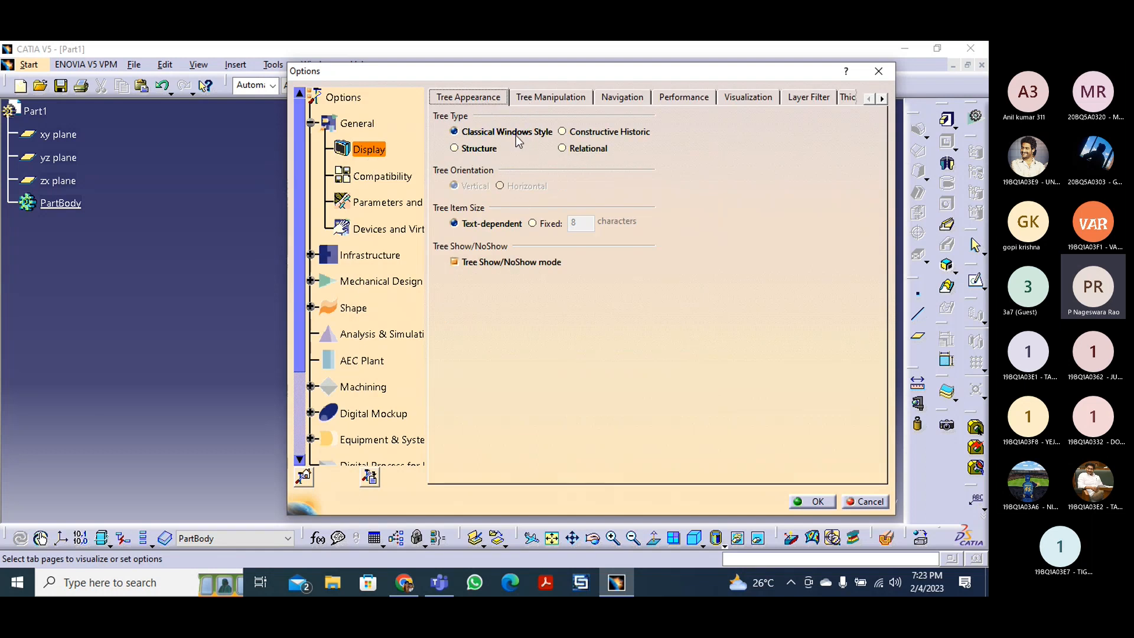
left_click(545, 98)
left_click(625, 99)
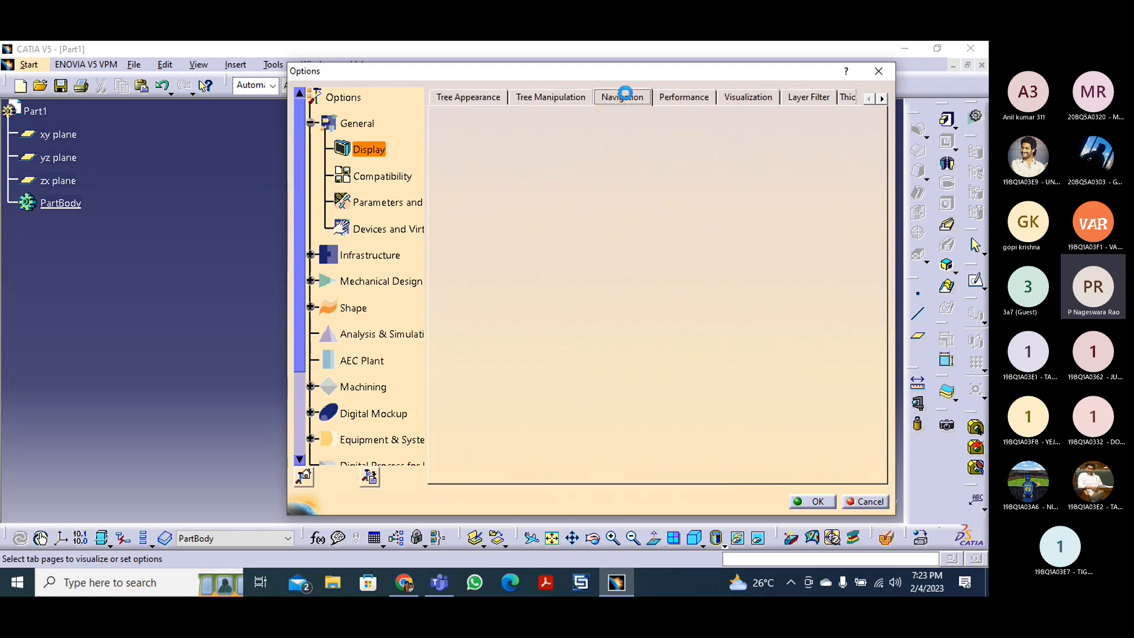
left_click(544, 97)
left_click(618, 97)
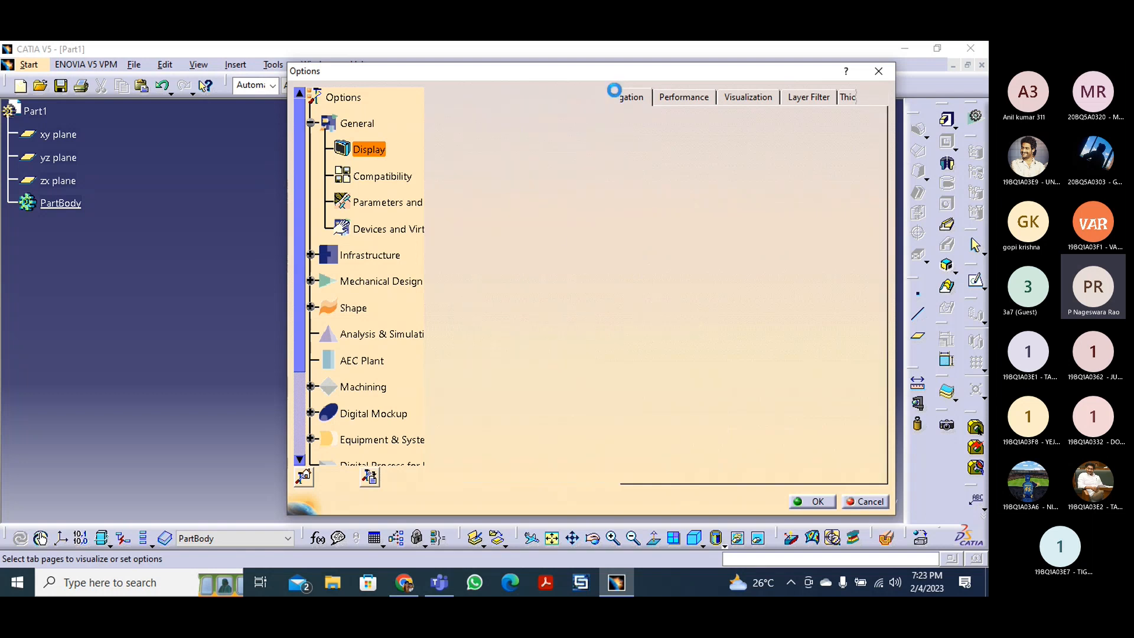
left_click(682, 98)
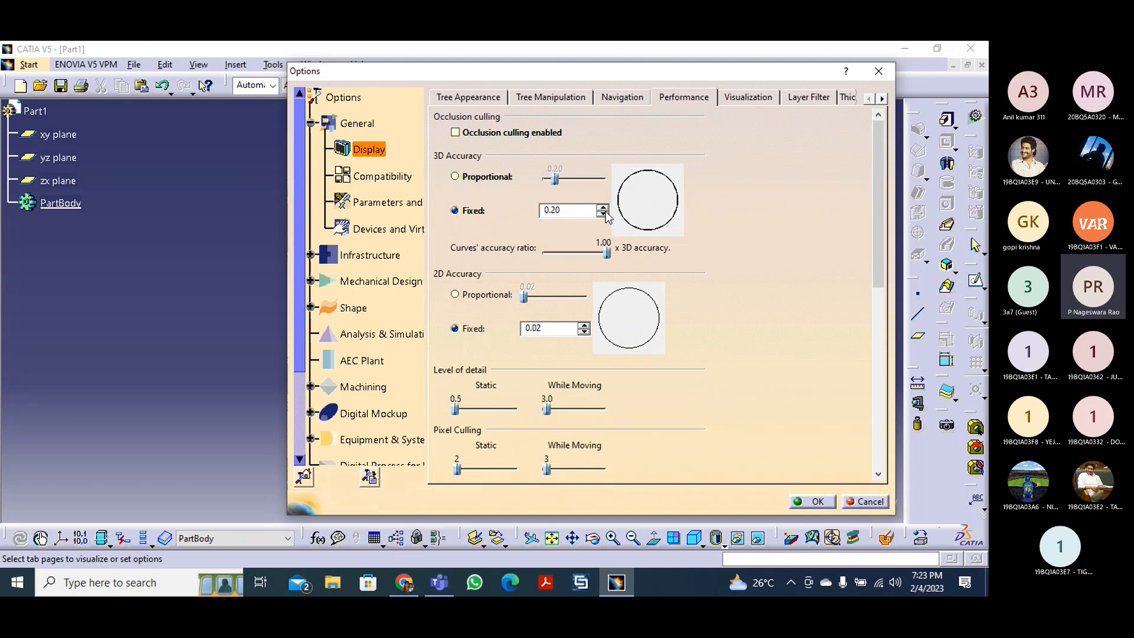
left_click(752, 97)
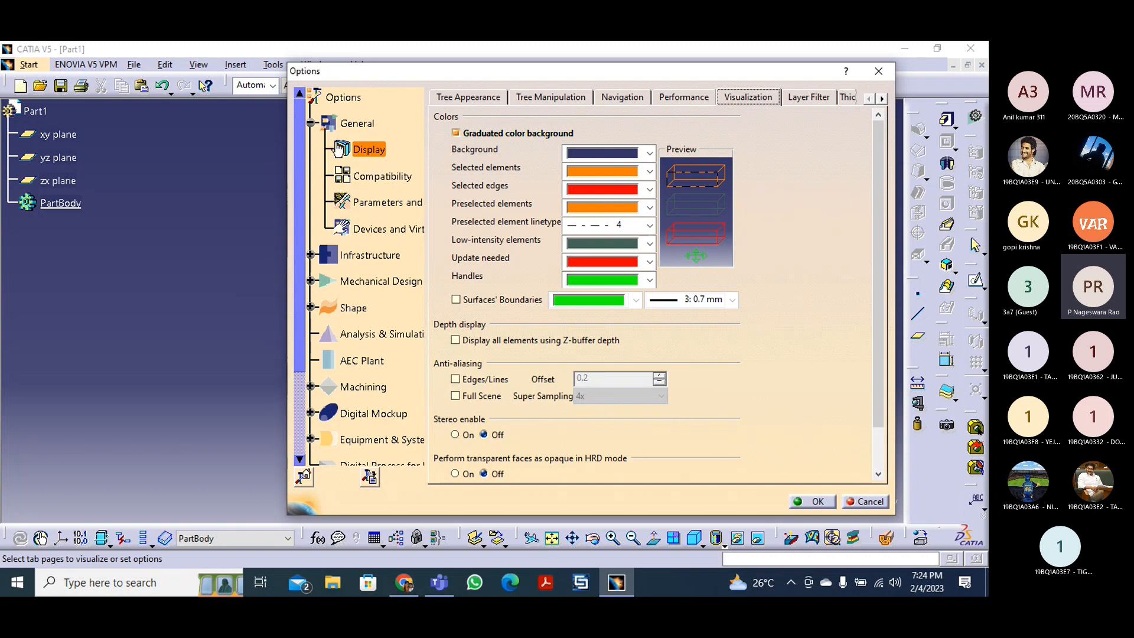
- Collapse and re-expand the General category, and view its Compatibility settings for V4 data reading
left_click(310, 123)
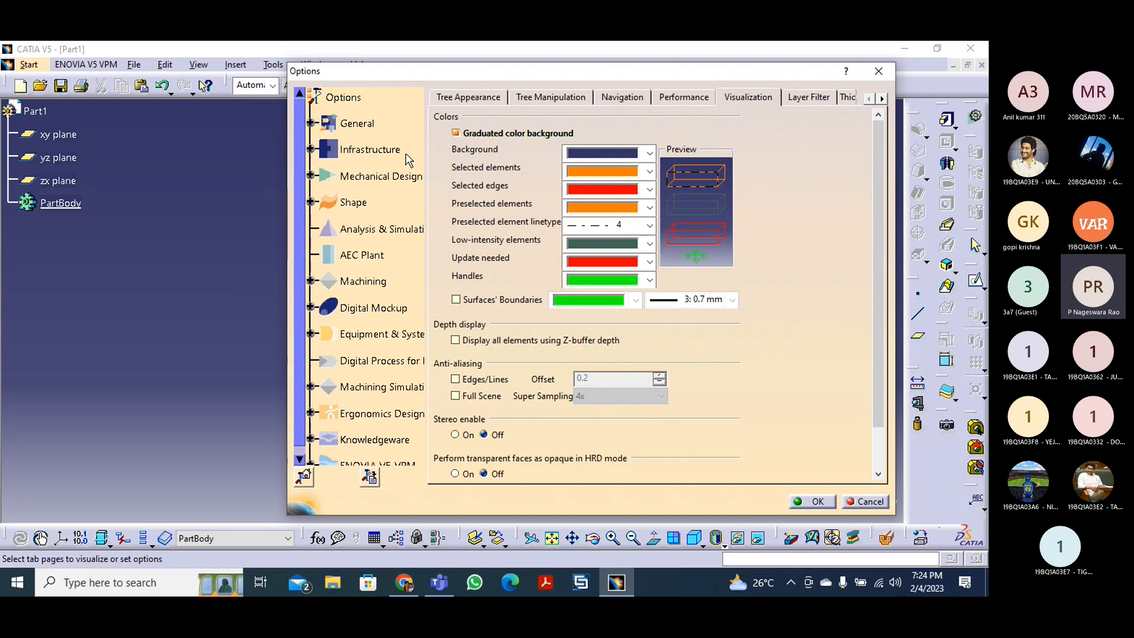
left_click(310, 123)
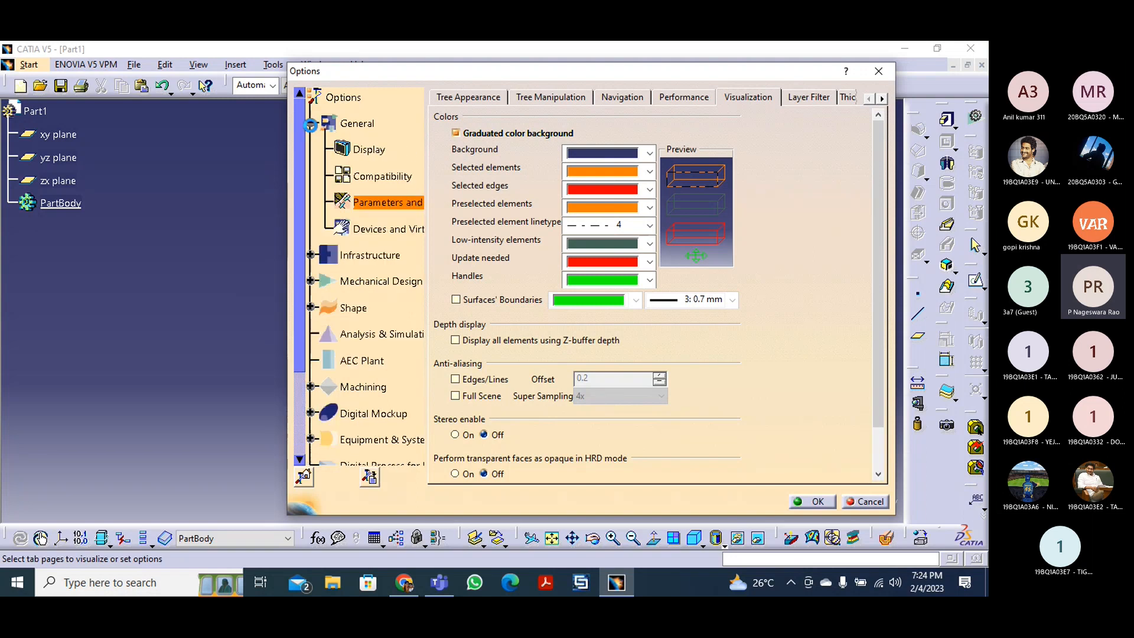
left_click(378, 180)
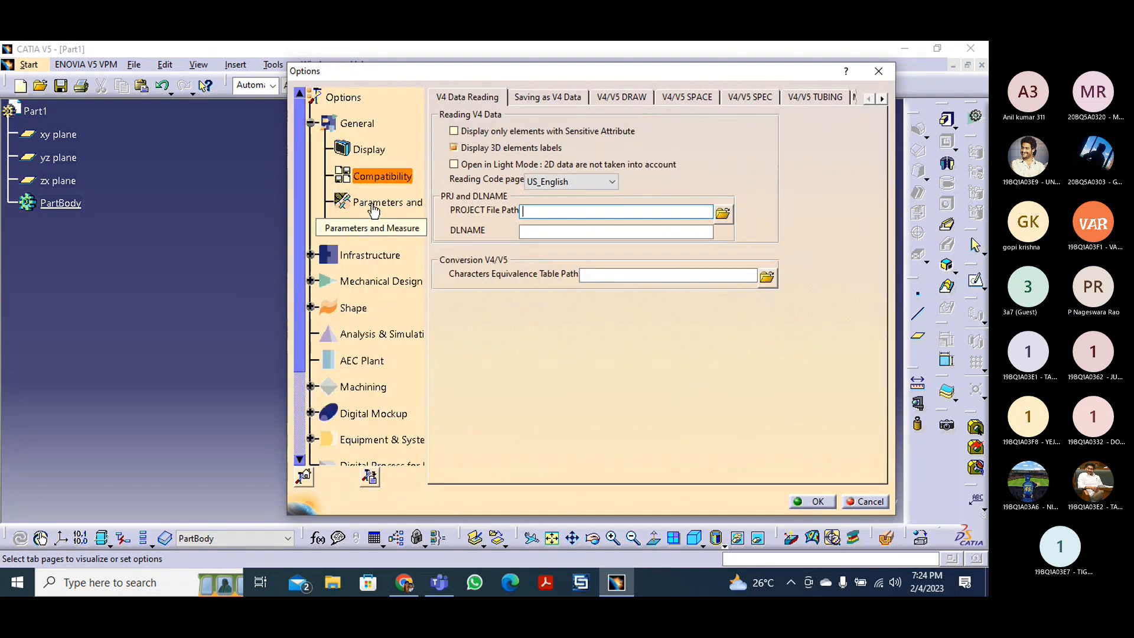
- Review the Parameters and Measure settings for knowledge, scale, units and knowledge environment in the General options
left_click(371, 202)
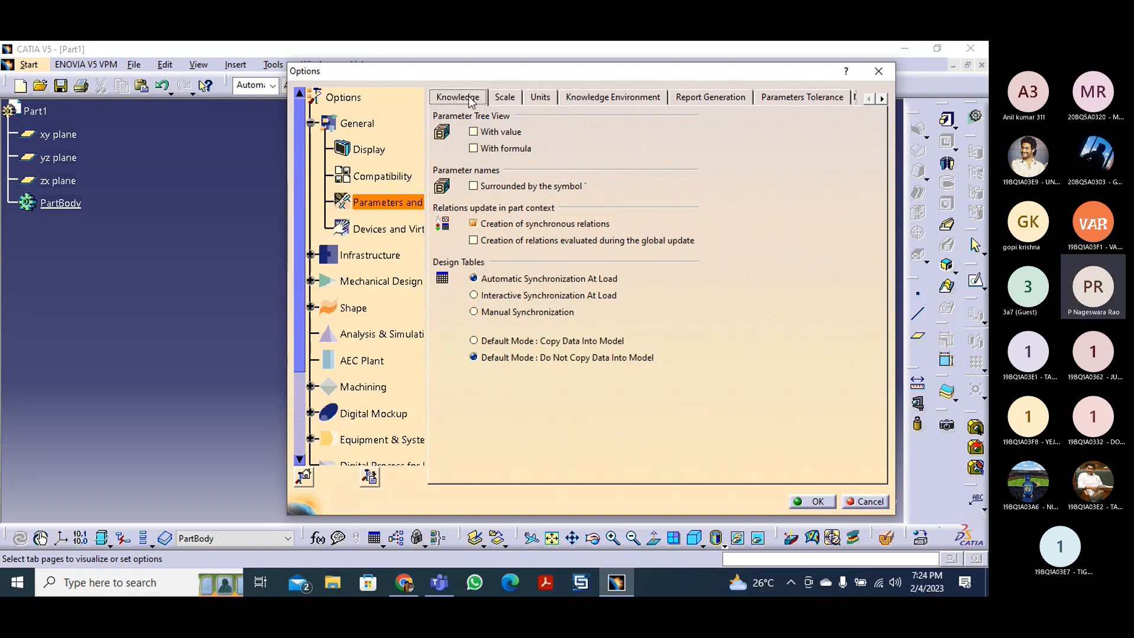
left_click(505, 97)
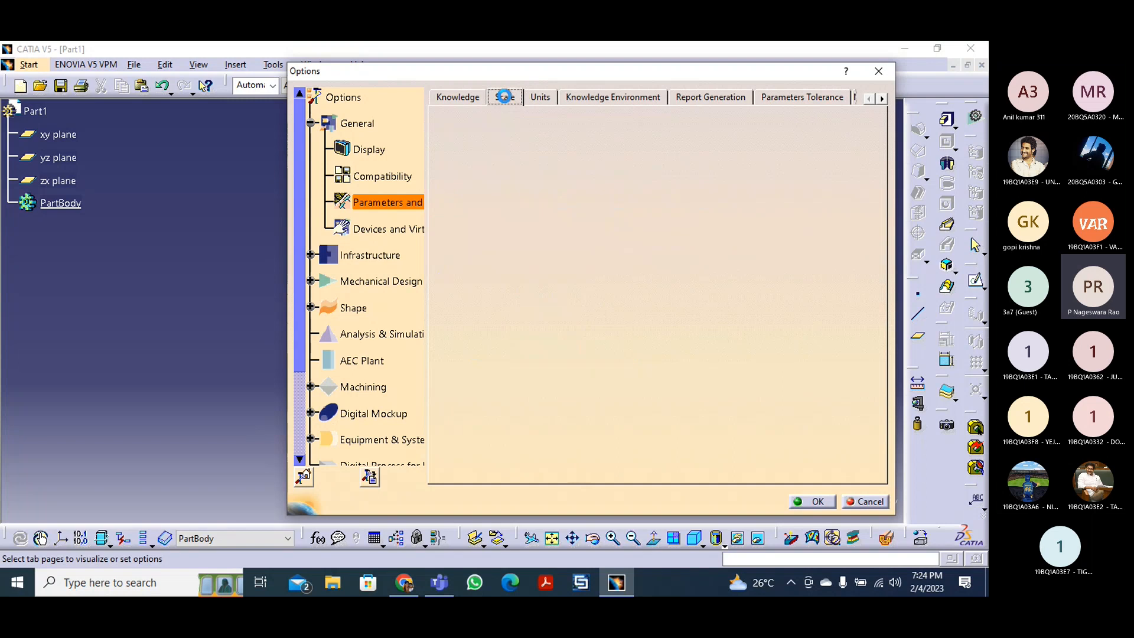
left_click(540, 97)
left_click(614, 98)
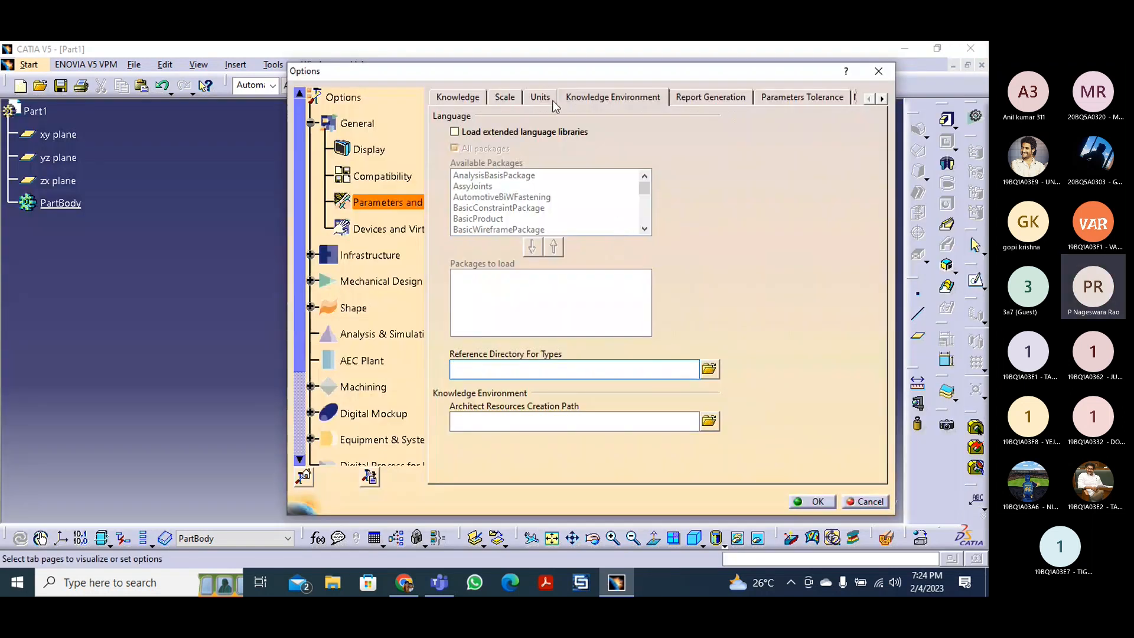
- Examine the default units and the available length units, close the options without saving, and check where they are opened from
left_click(547, 100)
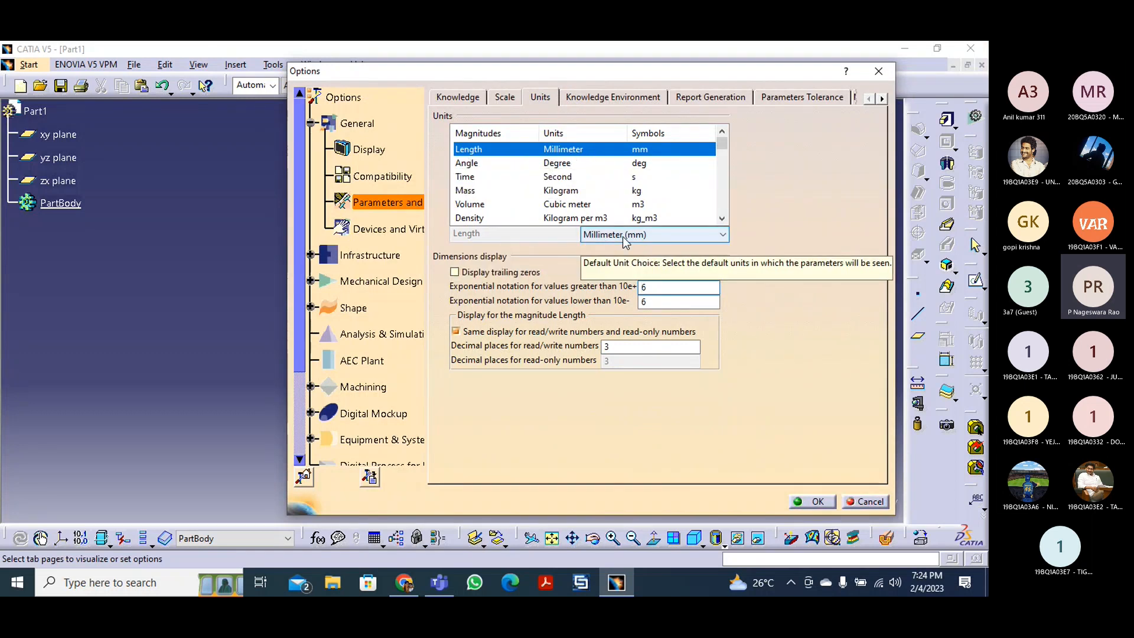
left_click(723, 233)
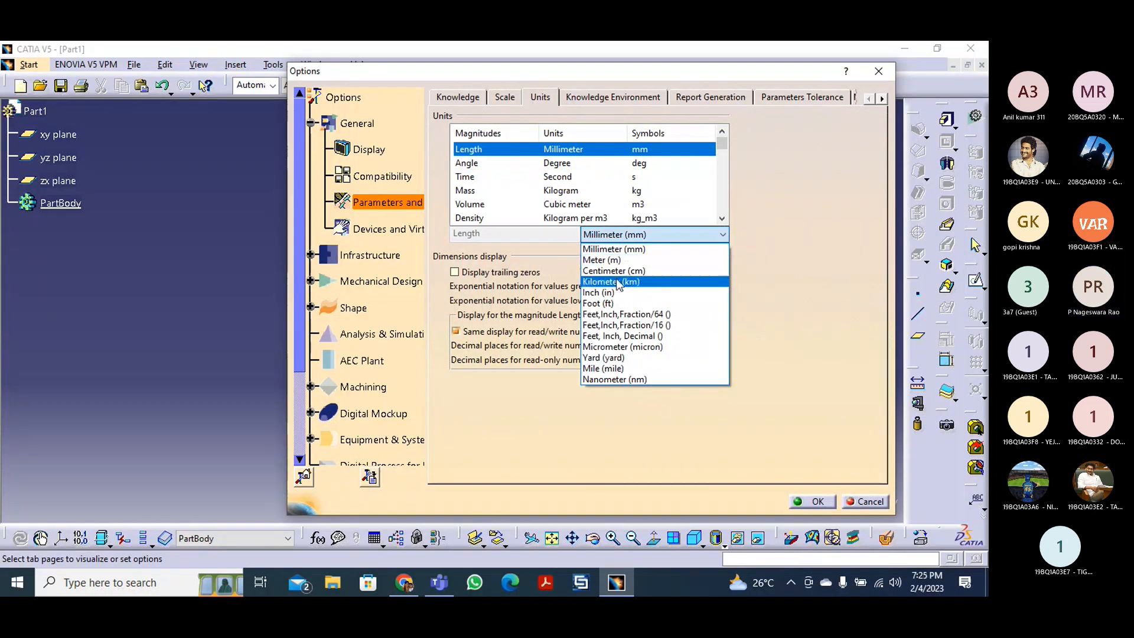
left_click(789, 249)
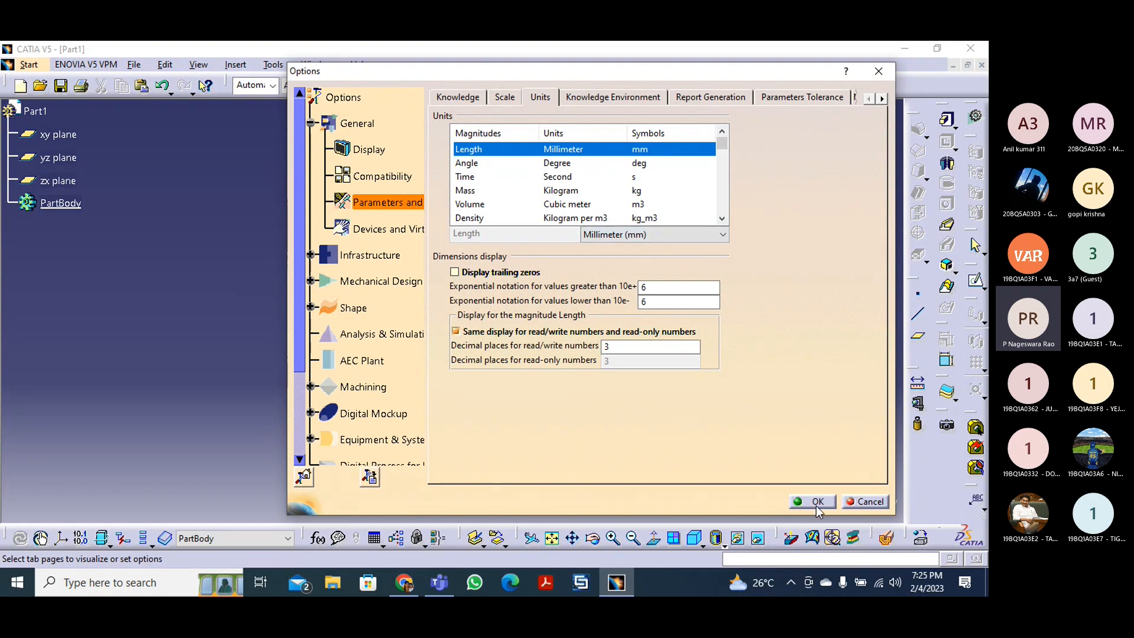
left_click(868, 502)
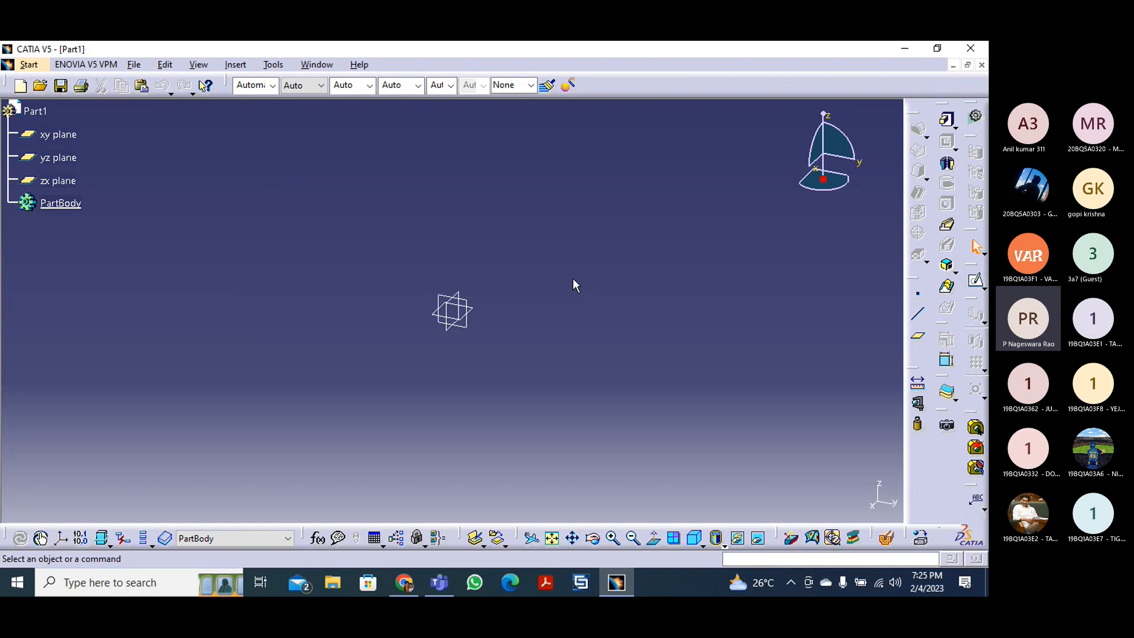
left_click(273, 64)
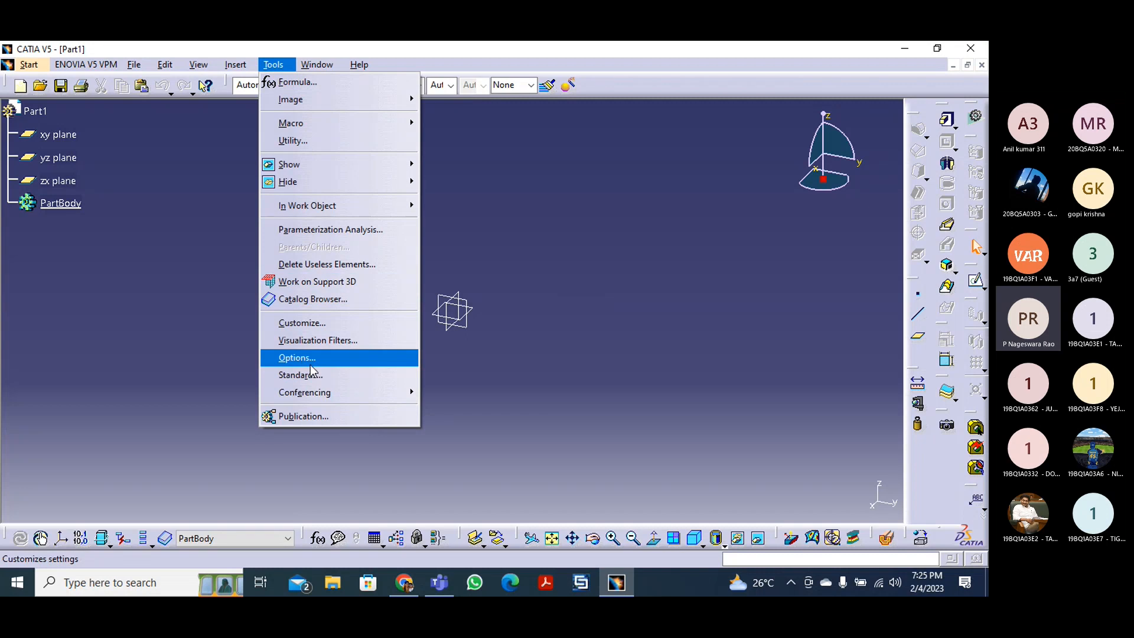
left_click(574, 257)
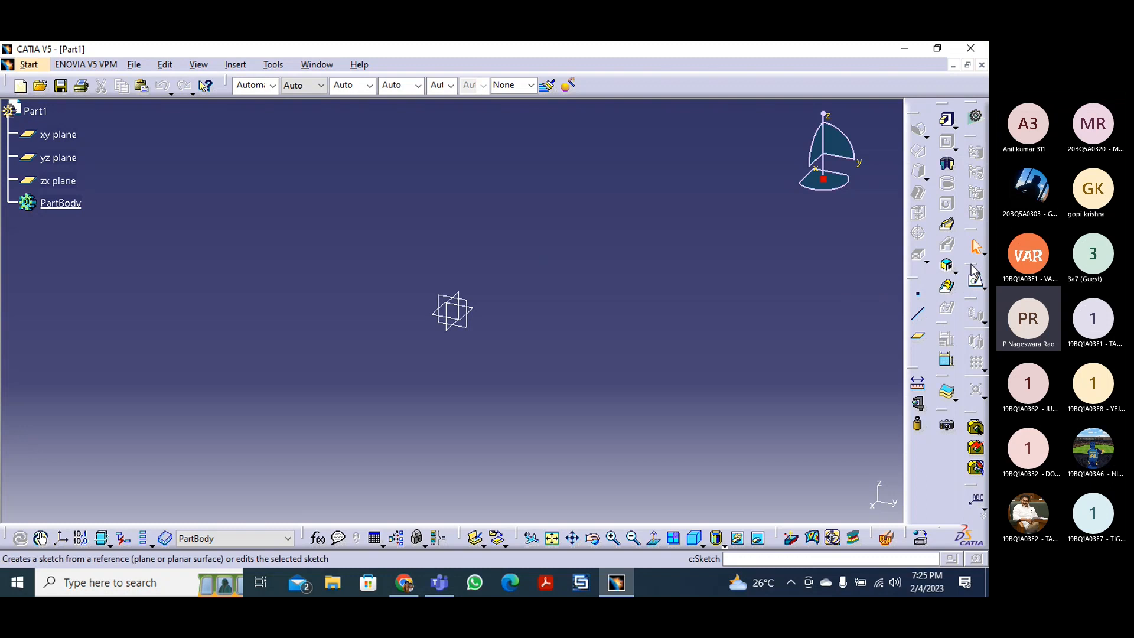
- Float the Sketcher toolbar over the 3D view, show its Sketch variants, and start and cancel the Sketch command
mouse_move(853, 275)
left_mouse_down()
mouse_move(850, 293)
mouse_move(664, 240)
left_mouse_up()
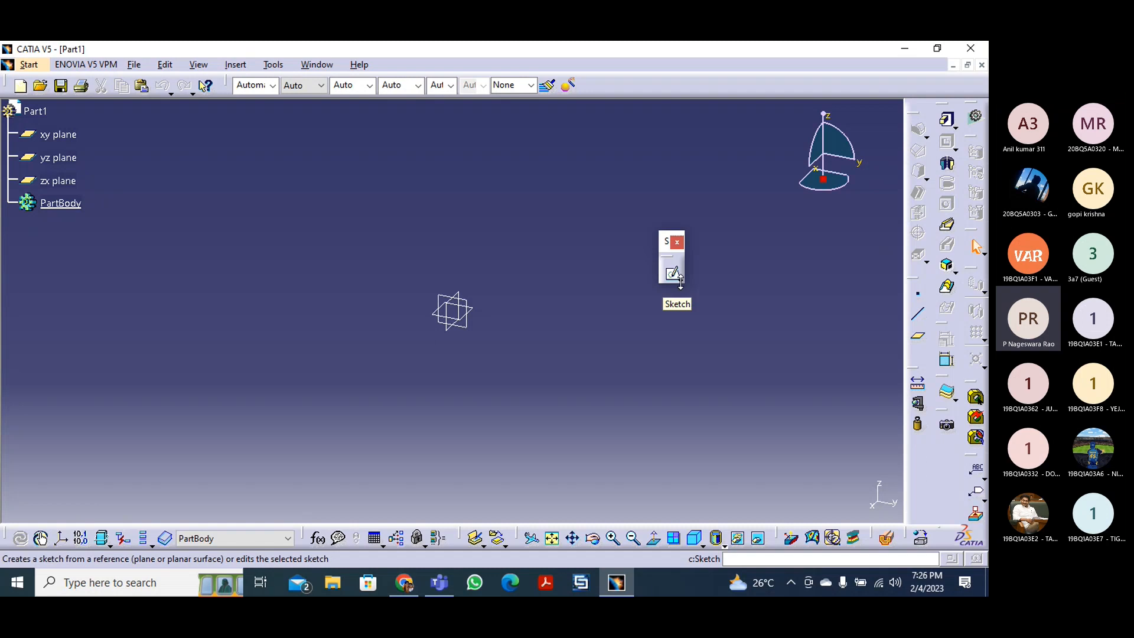
left_click(681, 282)
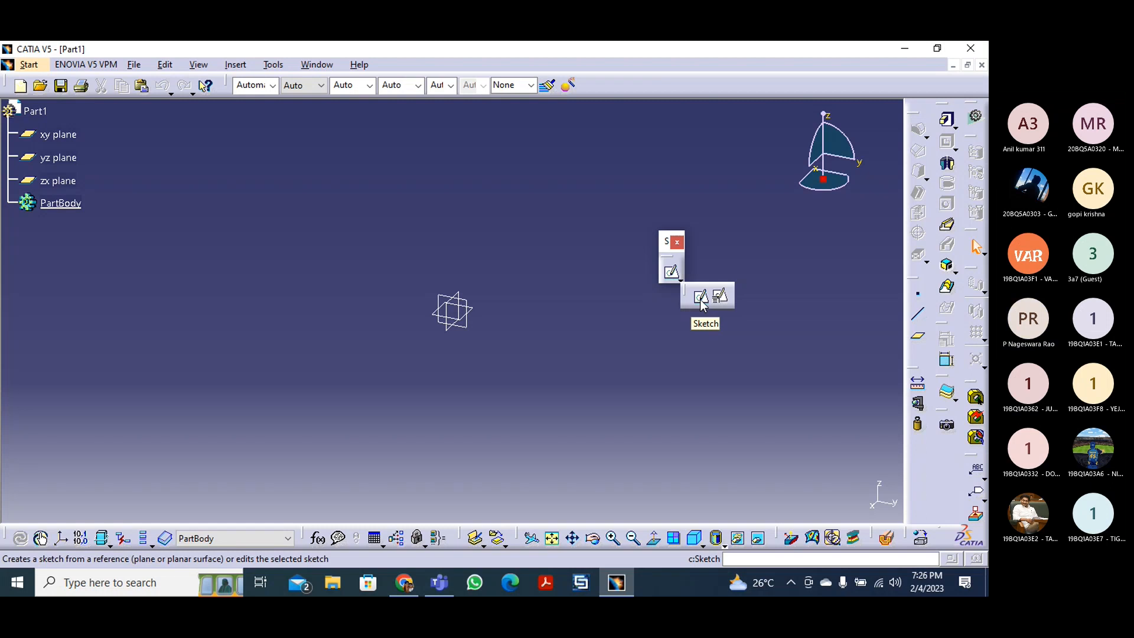
left_click(701, 299)
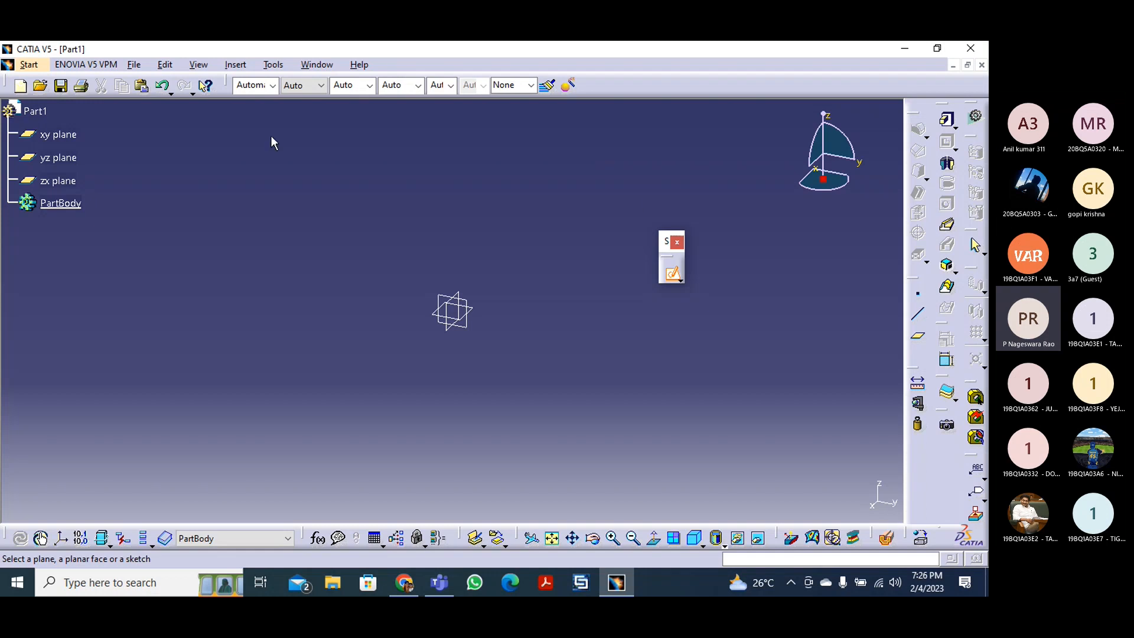
left_click(671, 272)
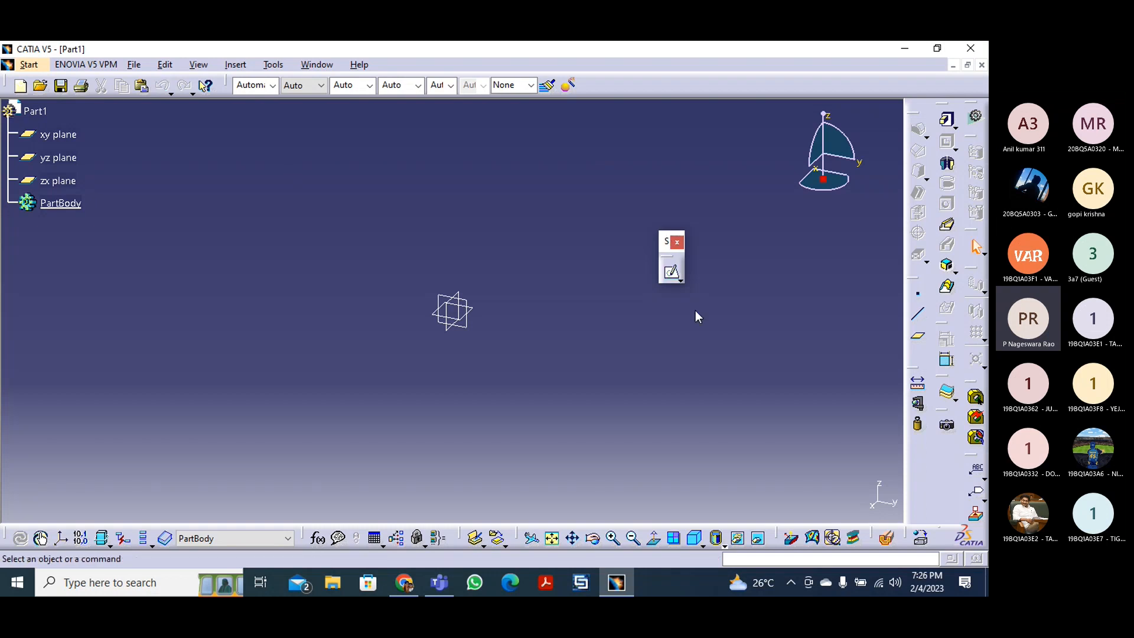
left_click(58, 135)
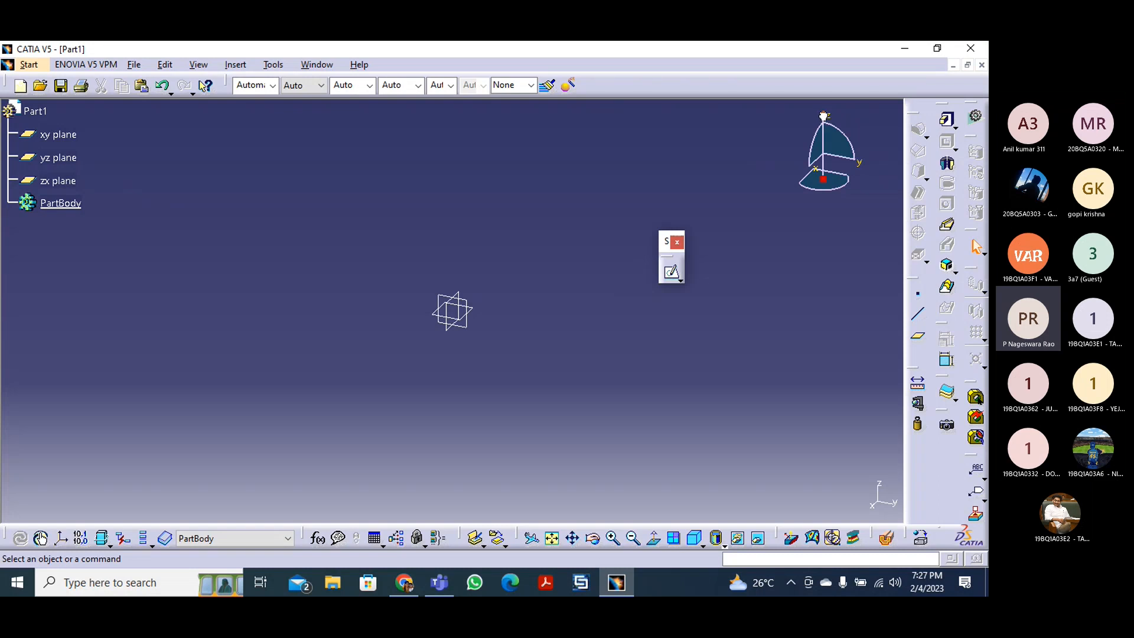
- Rotate the part with the compass and highlight the xy, yz and zx planes one after another
left_click_drag(825, 120, 858, 137)
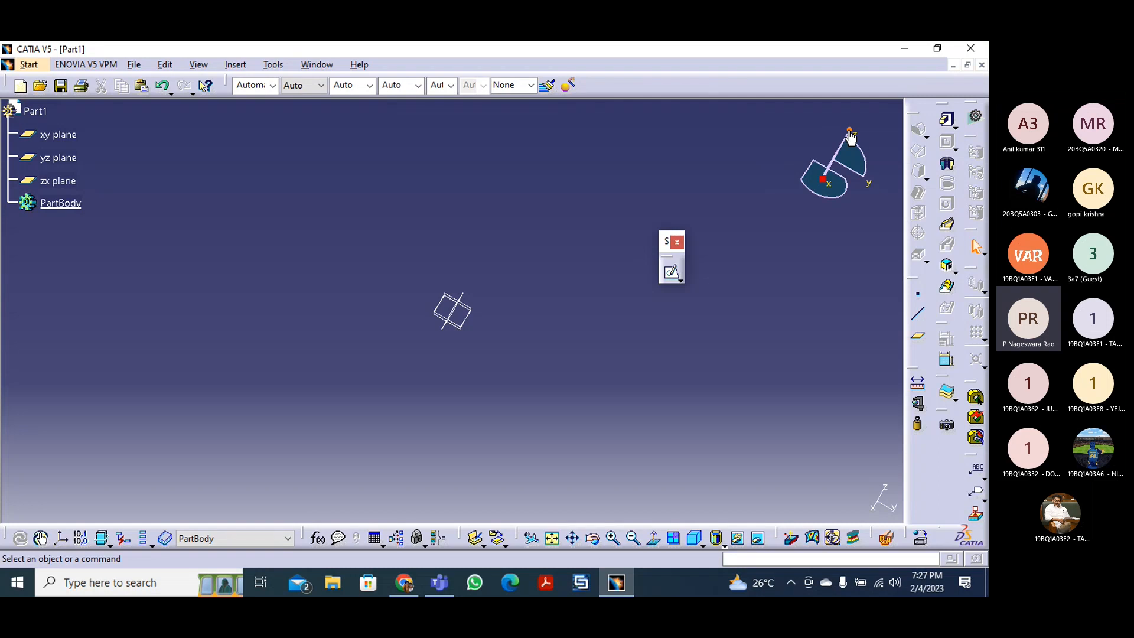
left_click_drag(849, 131, 875, 142)
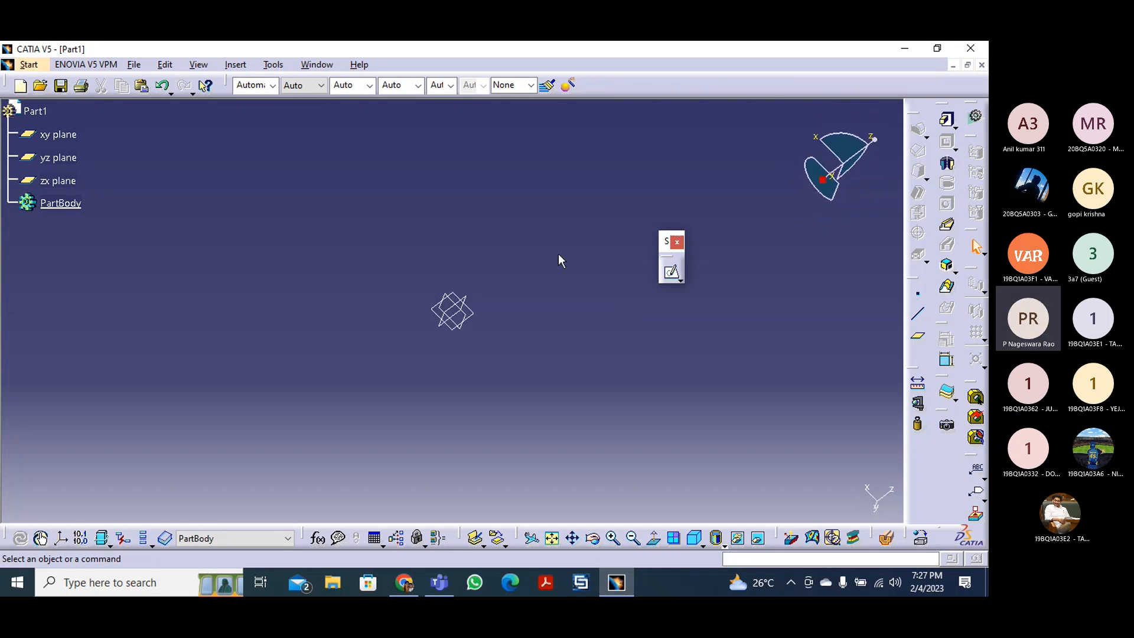
left_click(65, 138)
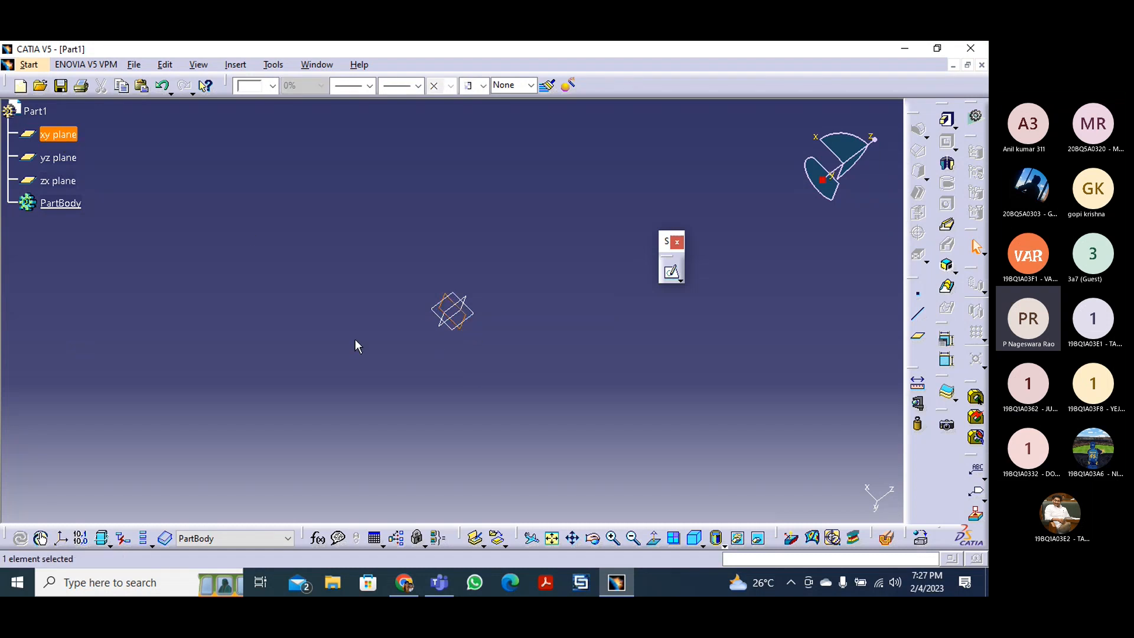
left_click(70, 160)
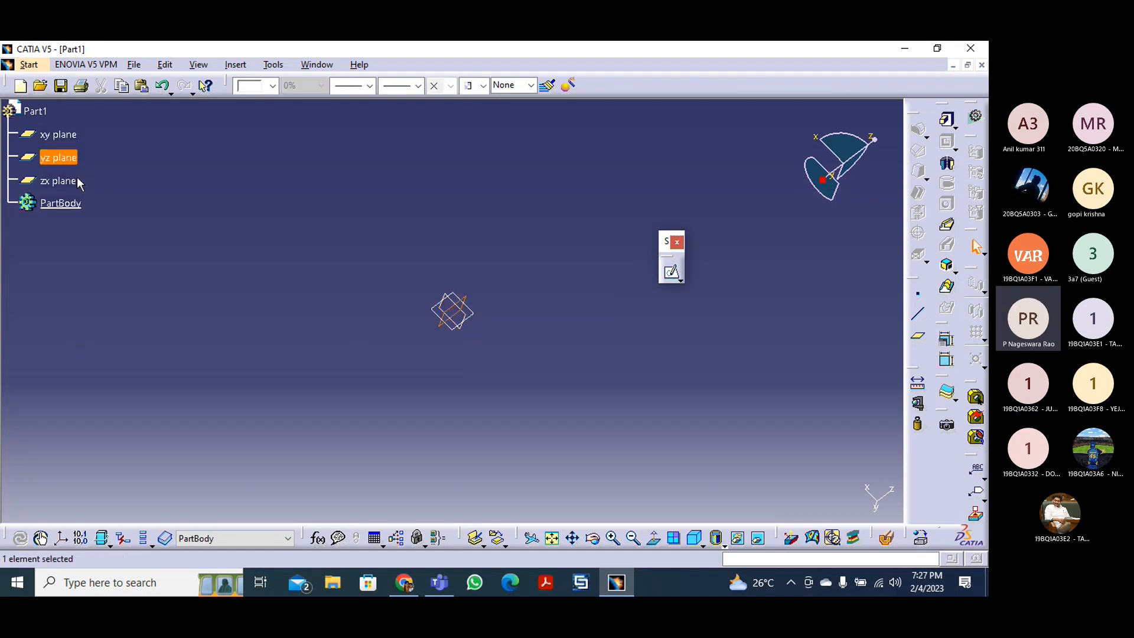
left_click(67, 181)
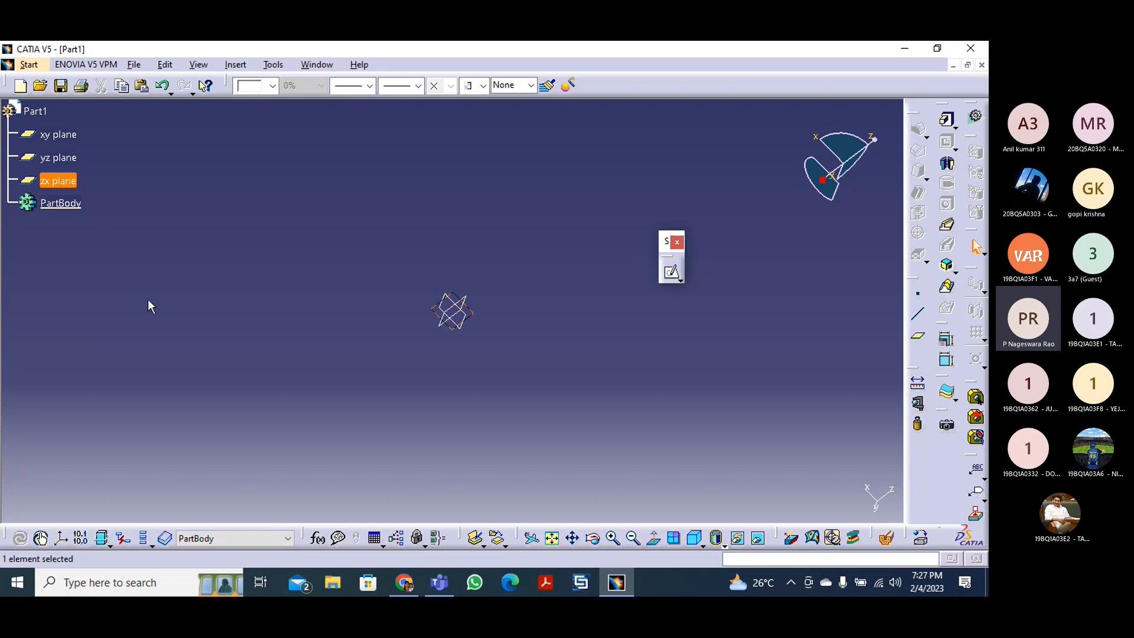
- Clear the plane selection and start a new sketch on the xy plane
left_click(206, 362)
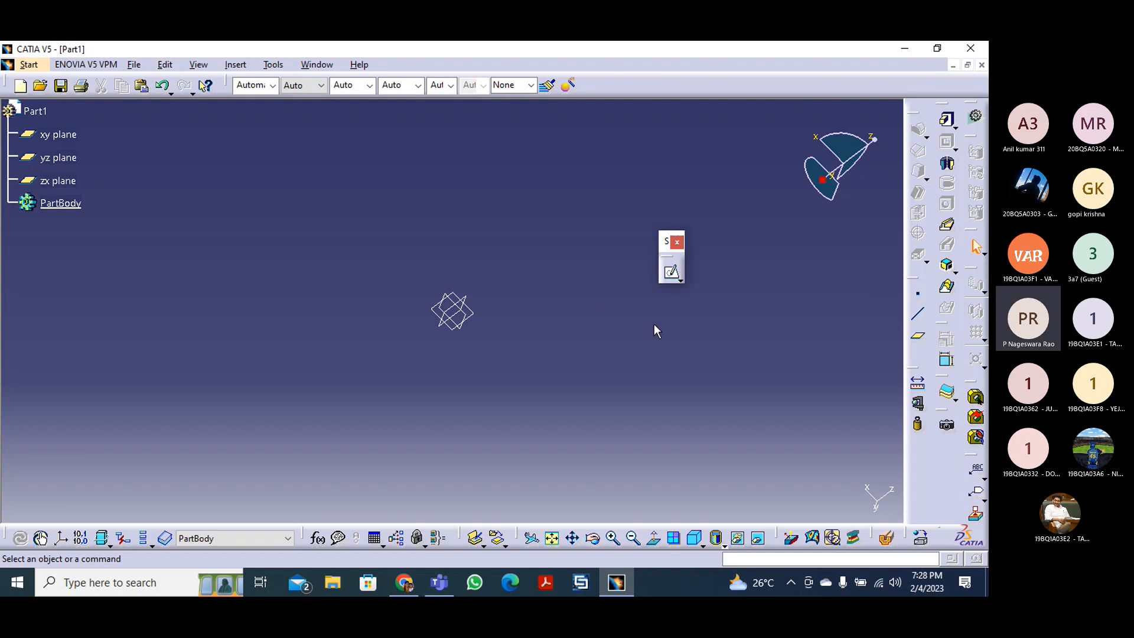
left_click(672, 273)
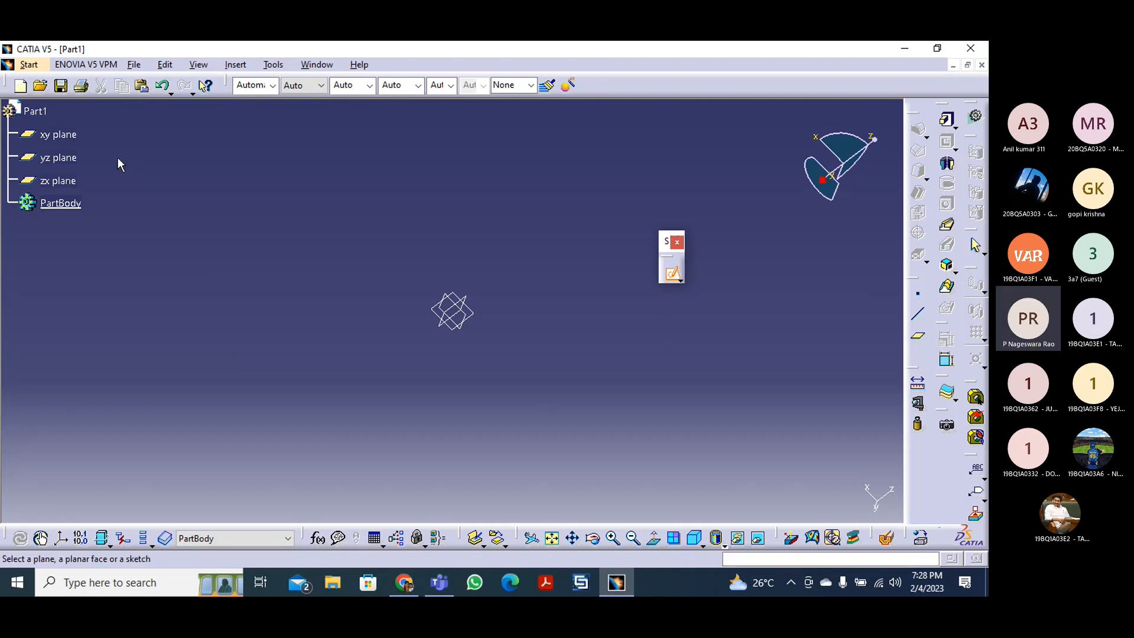
left_click(58, 134)
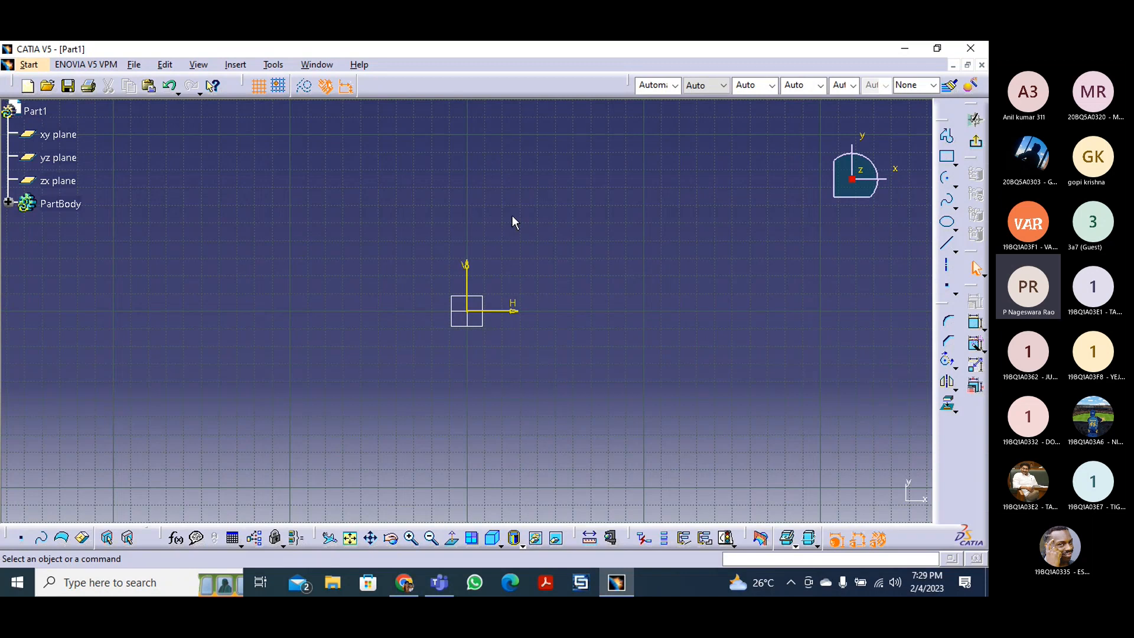
- Review the list of Sketcher toolbars, hide and redisplay the Standard toolbar, and show its undo variants
right_click(548, 87)
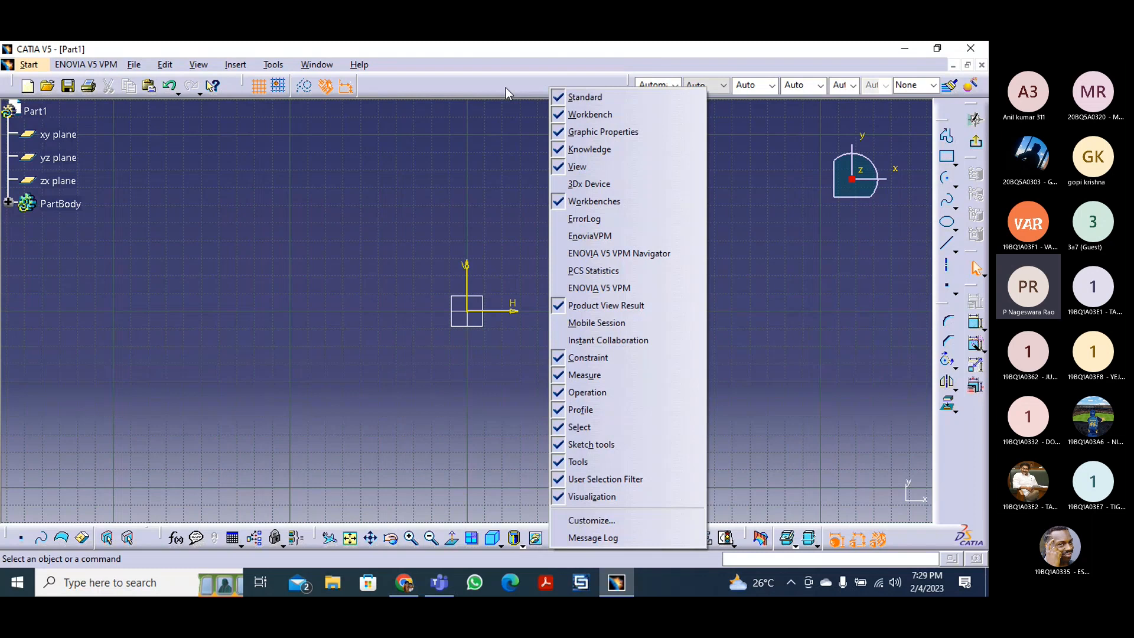
left_click(505, 87)
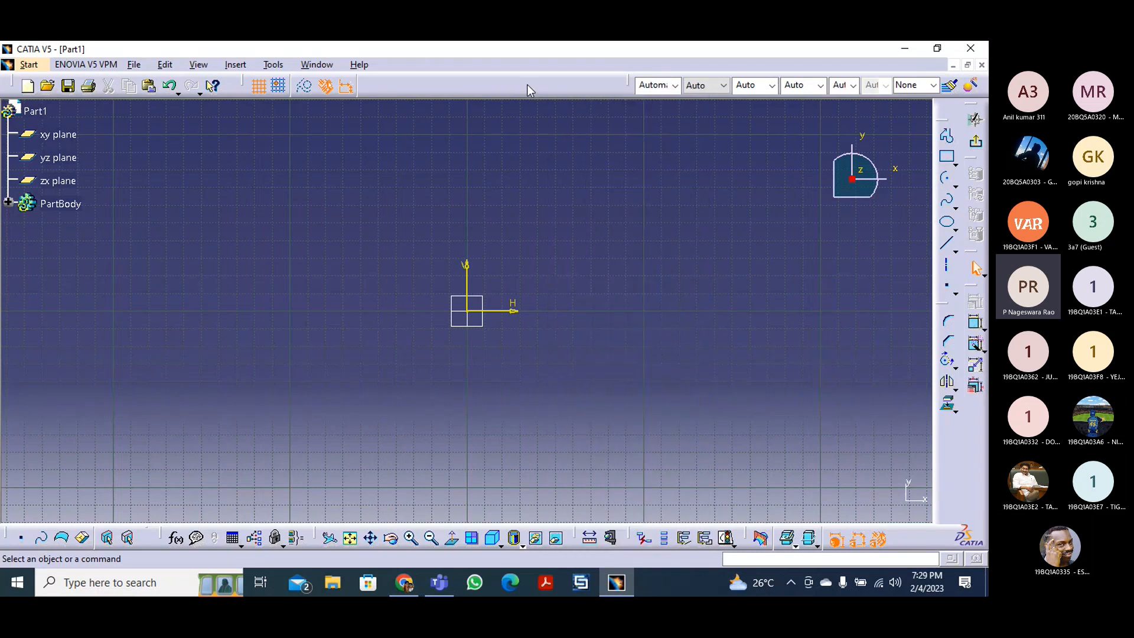
right_click(527, 84)
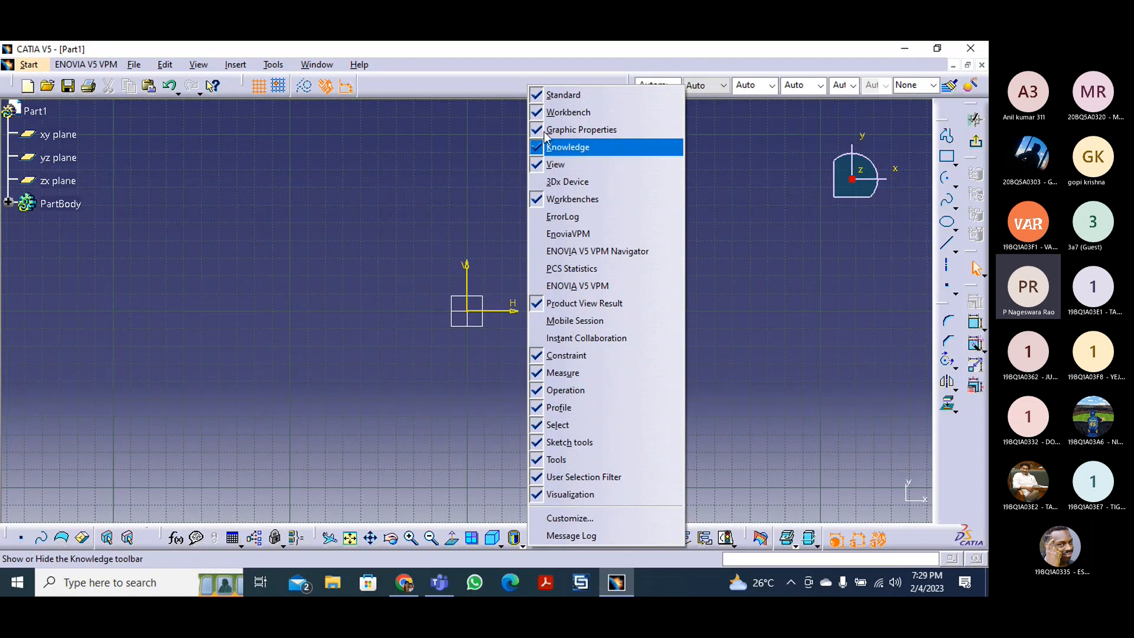
left_click(561, 95)
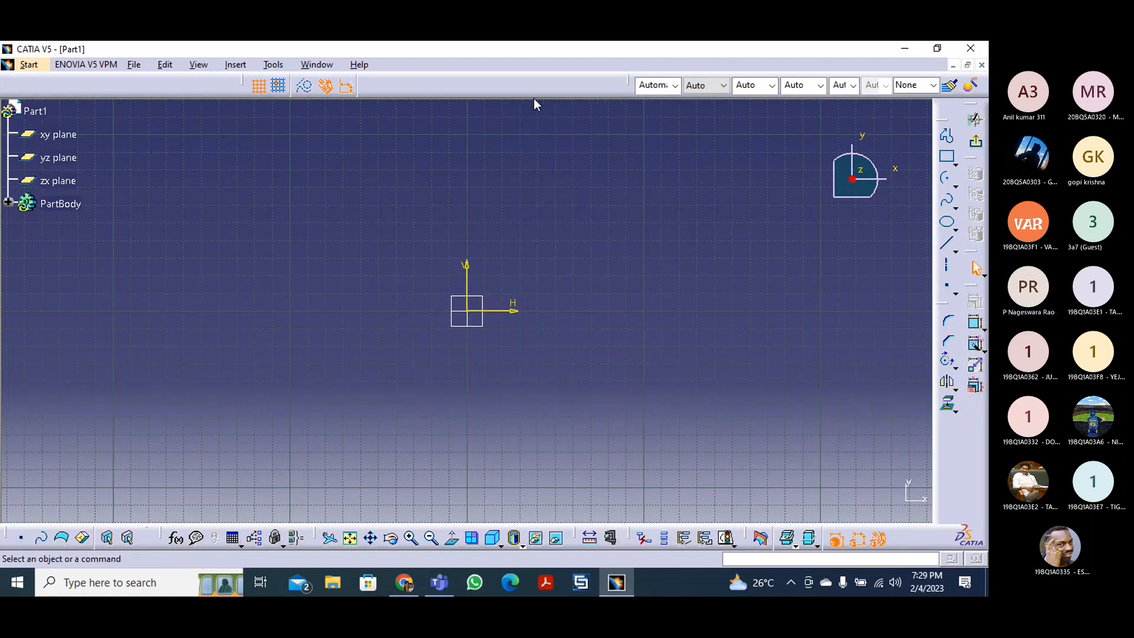
right_click(536, 84)
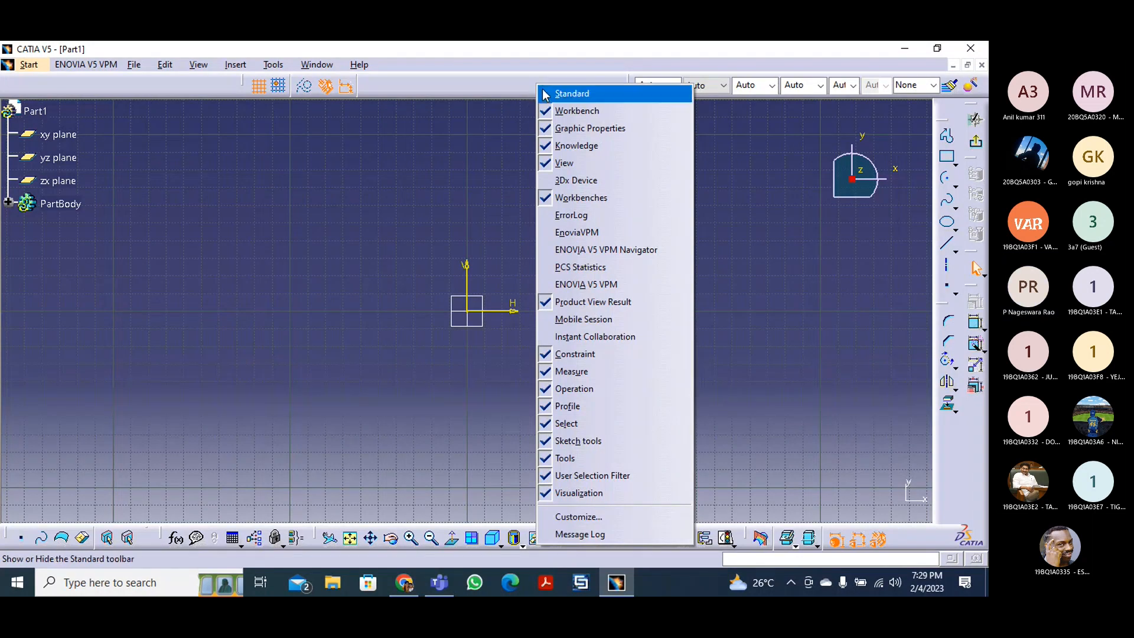
left_click(547, 94)
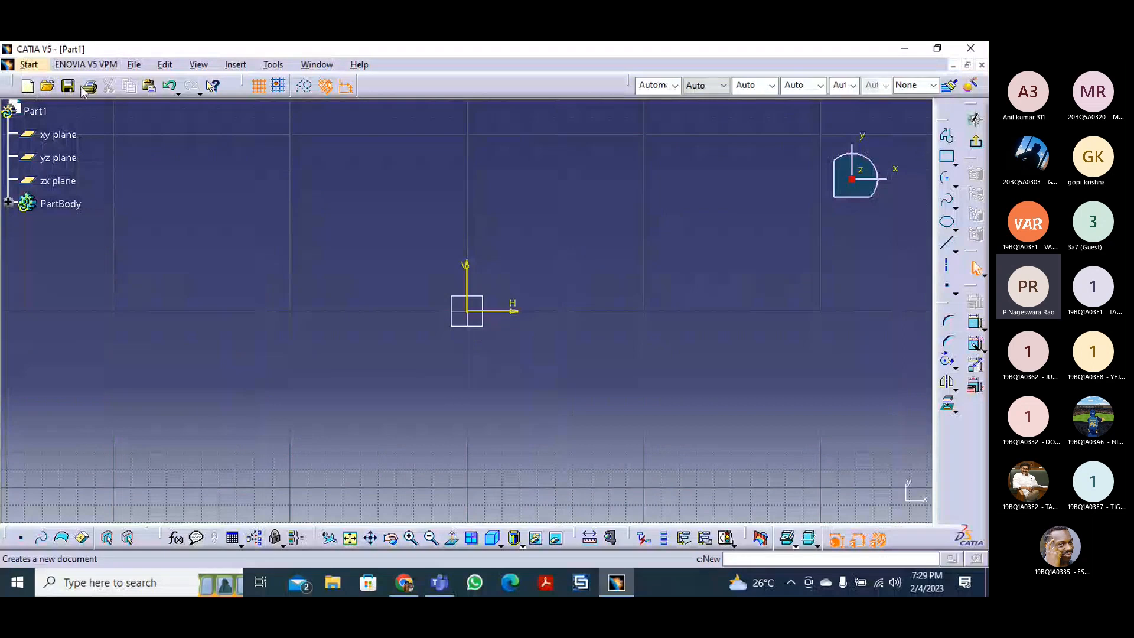
left_click(177, 93)
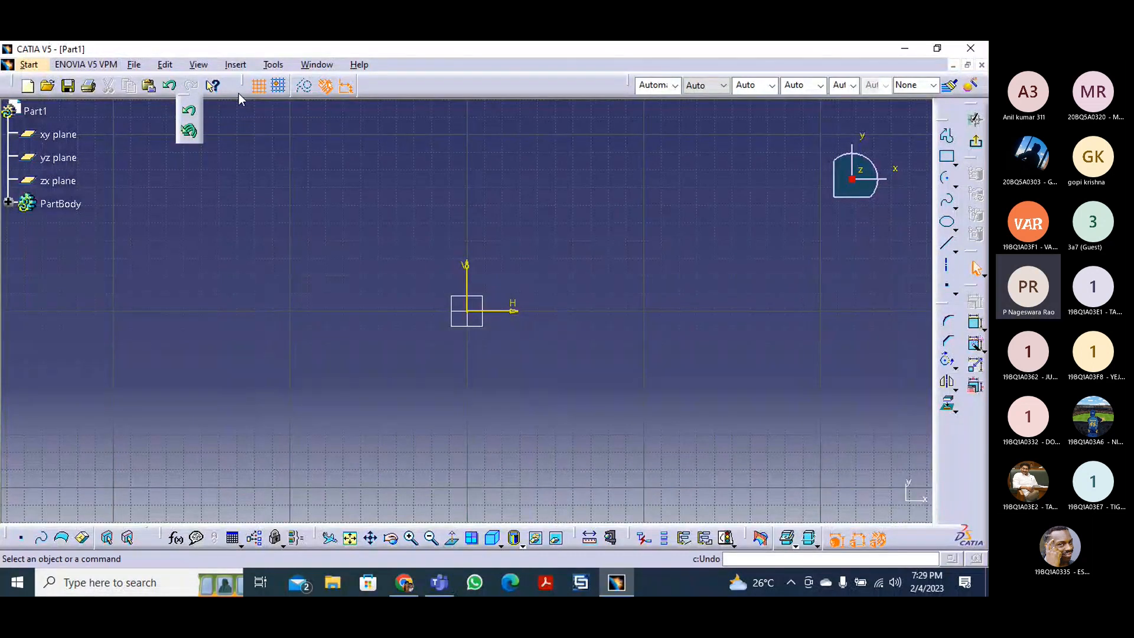
- Hide and redisplay the Workbench toolbar, and float it over the sketch area before docking it back in place
right_click(523, 83)
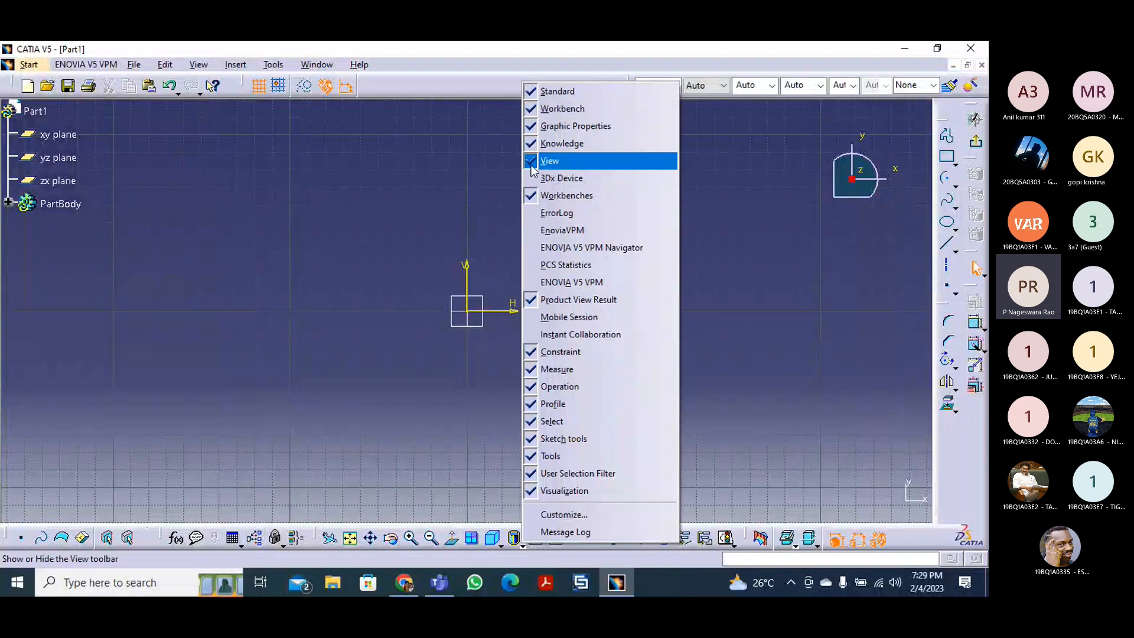
left_click(535, 112)
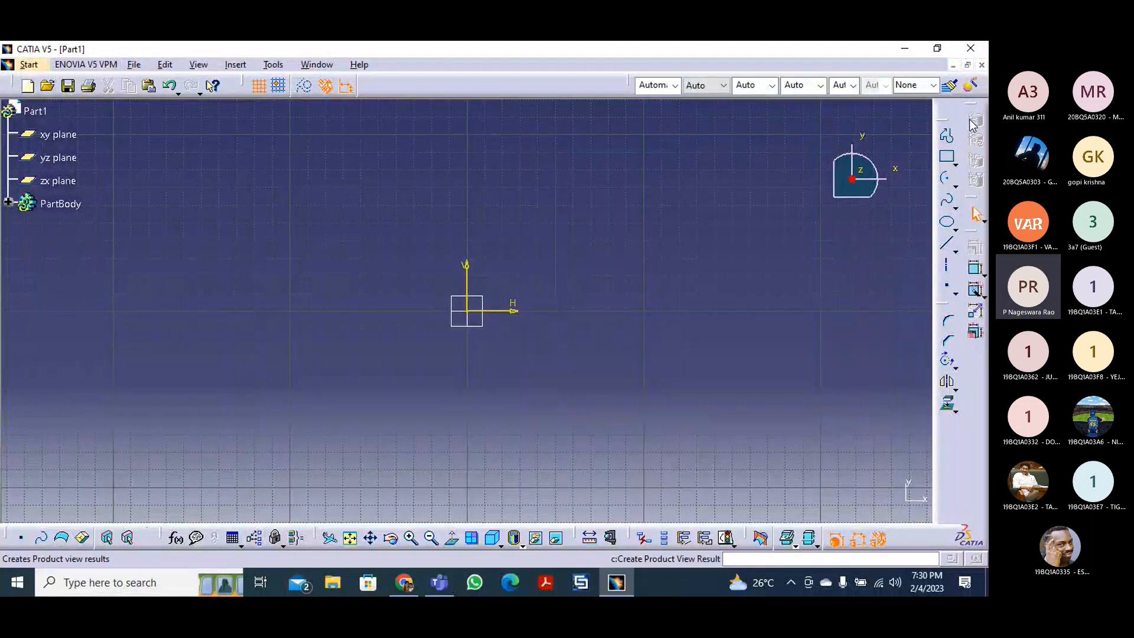
right_click(478, 90)
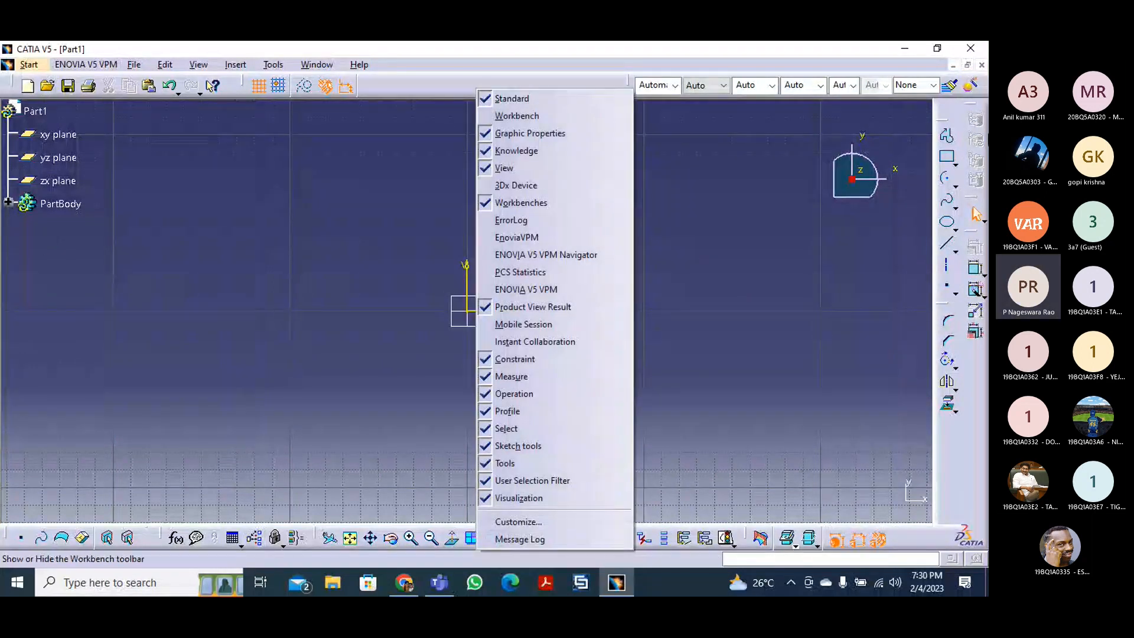
left_click(495, 117)
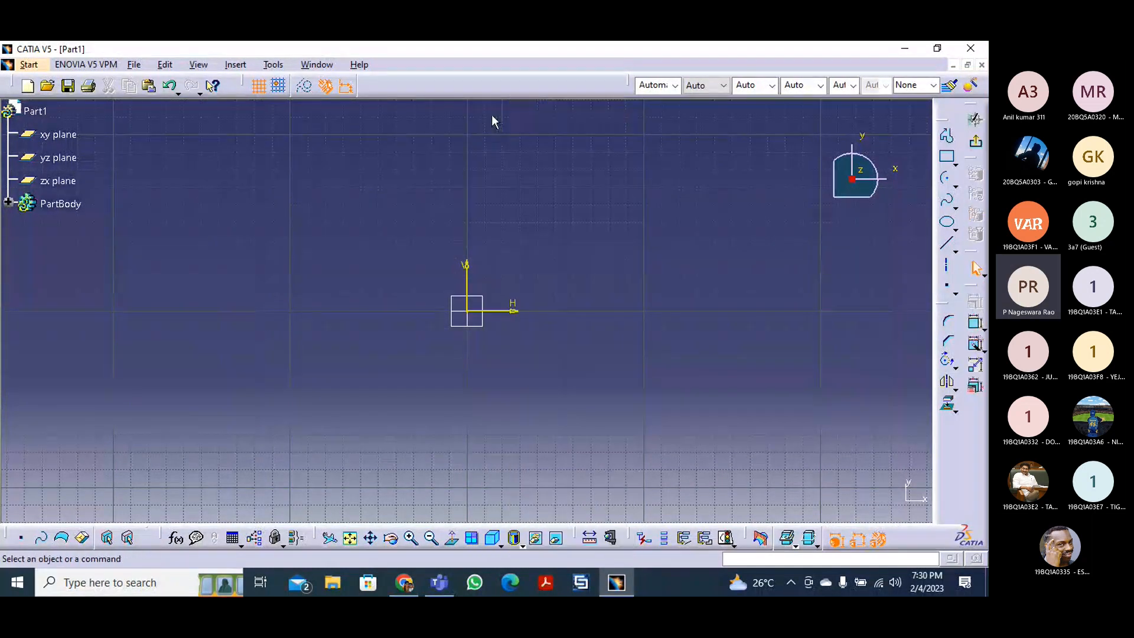
mouse_move(969, 111)
left_mouse_down()
mouse_move(963, 127)
mouse_move(722, 205)
mouse_move(696, 237)
left_mouse_up()
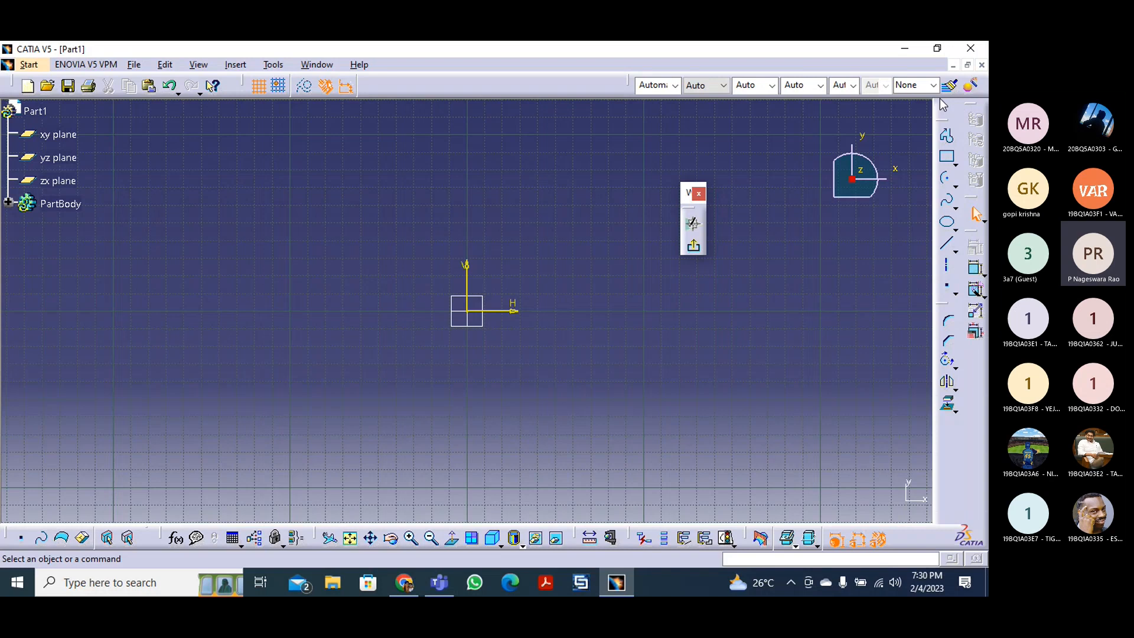
left_click_drag(975, 104, 974, 109)
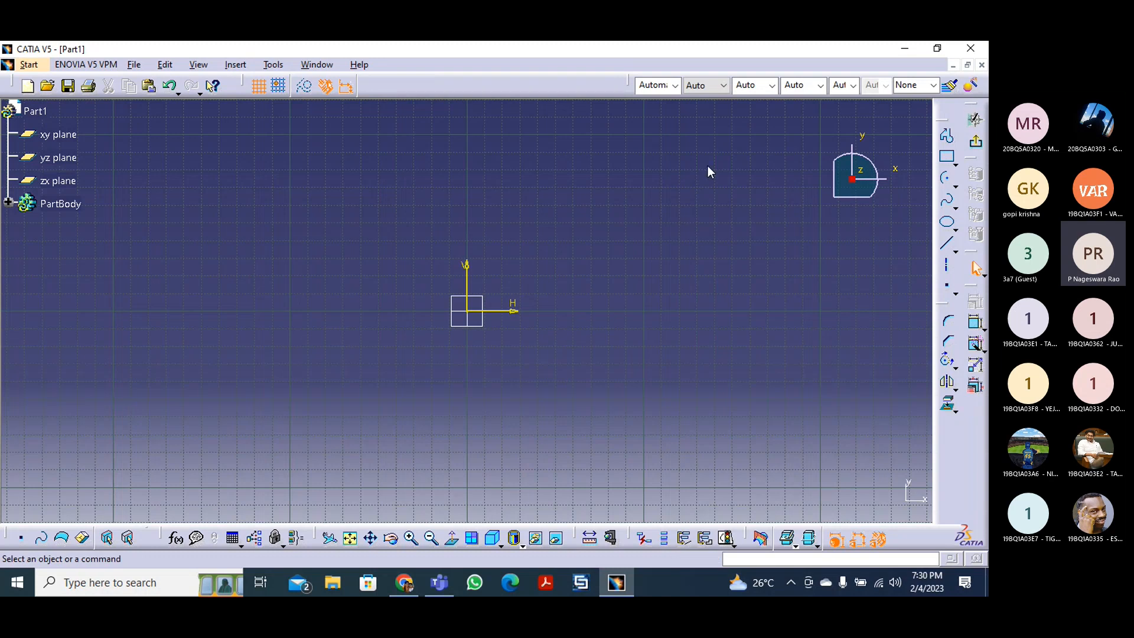
- Float the Workbench toolbar over the sketch area, close it, redisplay it and dock it in its original place
left_click_drag(971, 104, 708, 165)
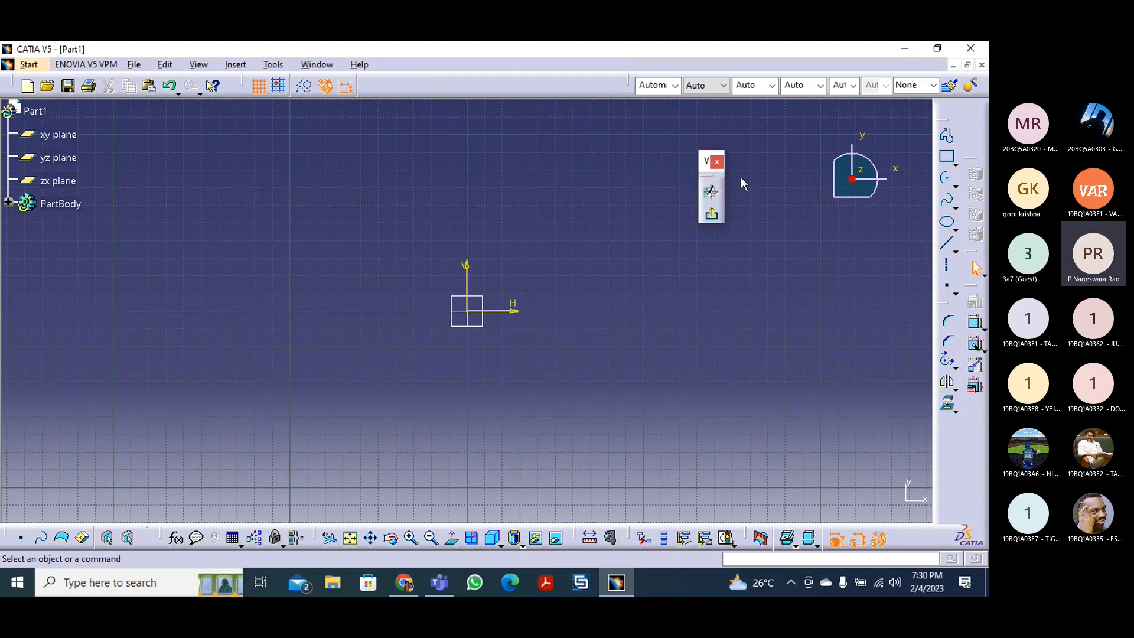
left_click(717, 163)
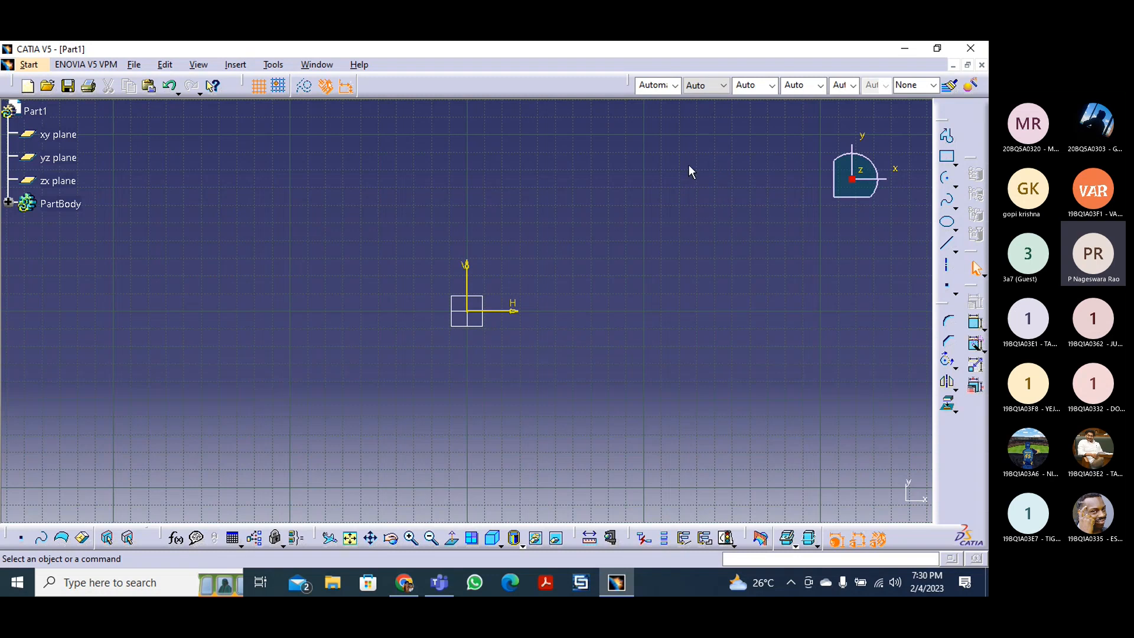
right_click(519, 82)
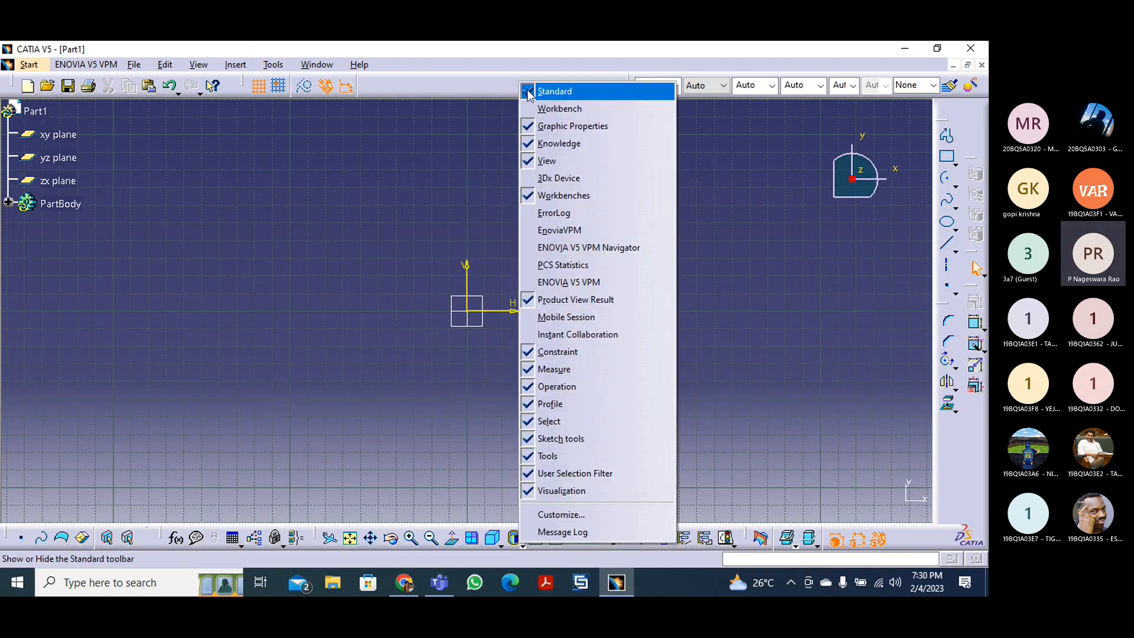
left_click(549, 111)
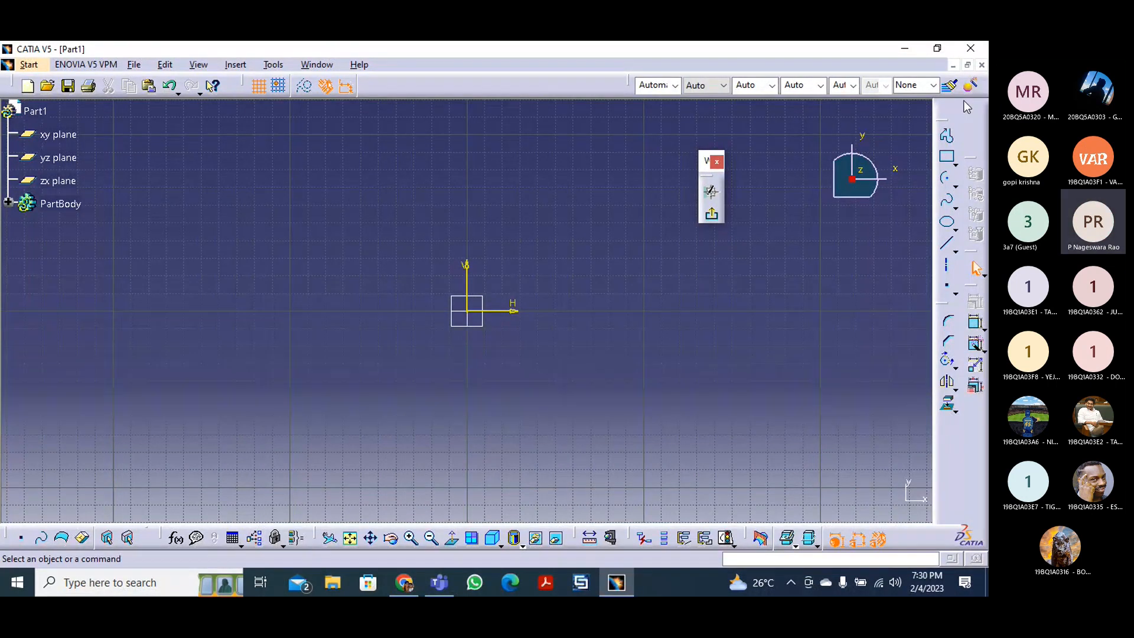
left_click_drag(963, 101, 964, 103)
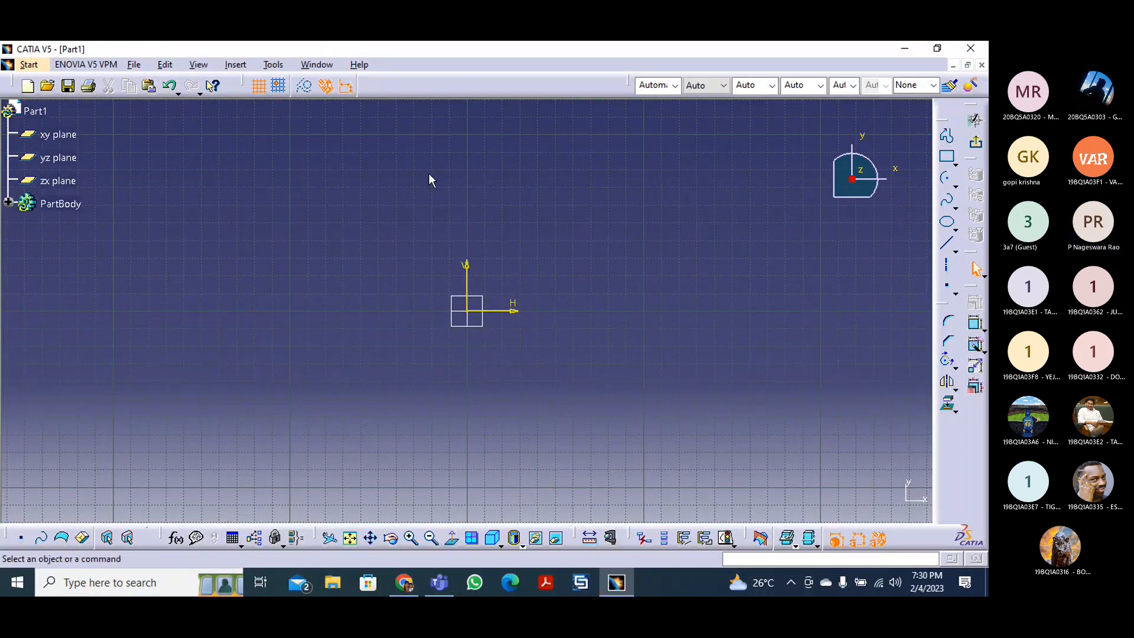
- Hide and redisplay the Graphic Properties toolbar, and float it over the sketch area
right_click(458, 82)
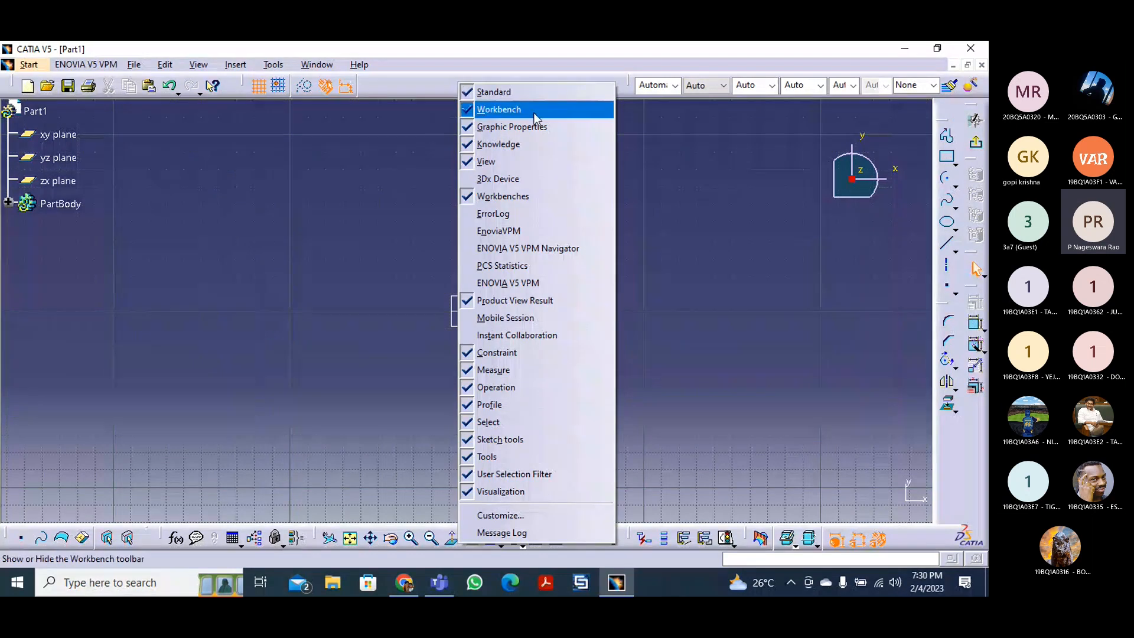
left_click(472, 133)
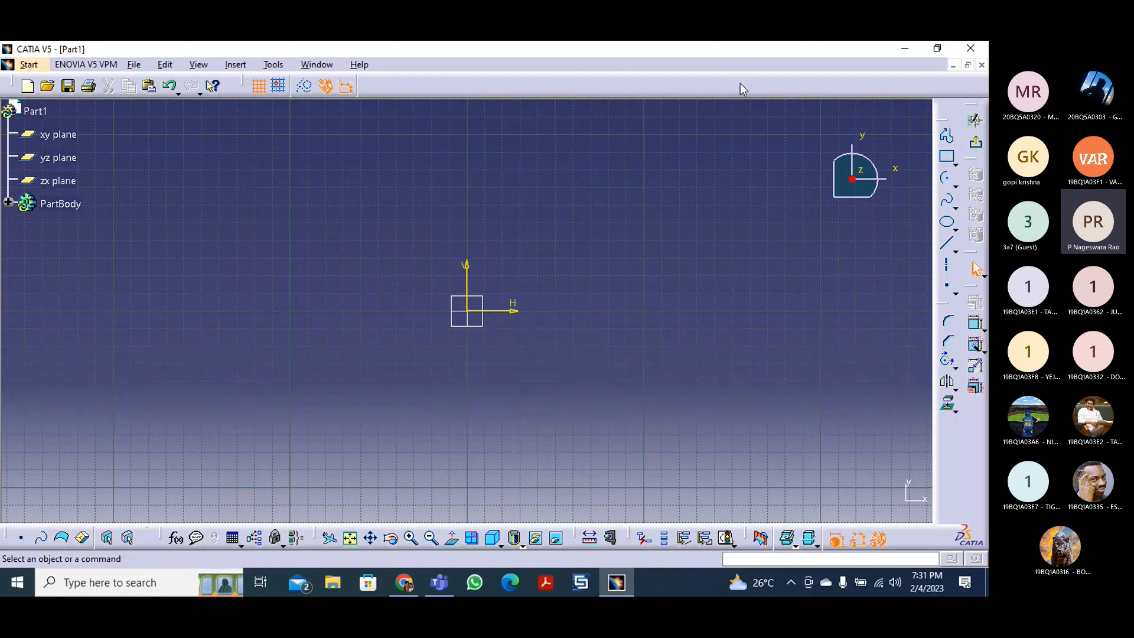
right_click(419, 81)
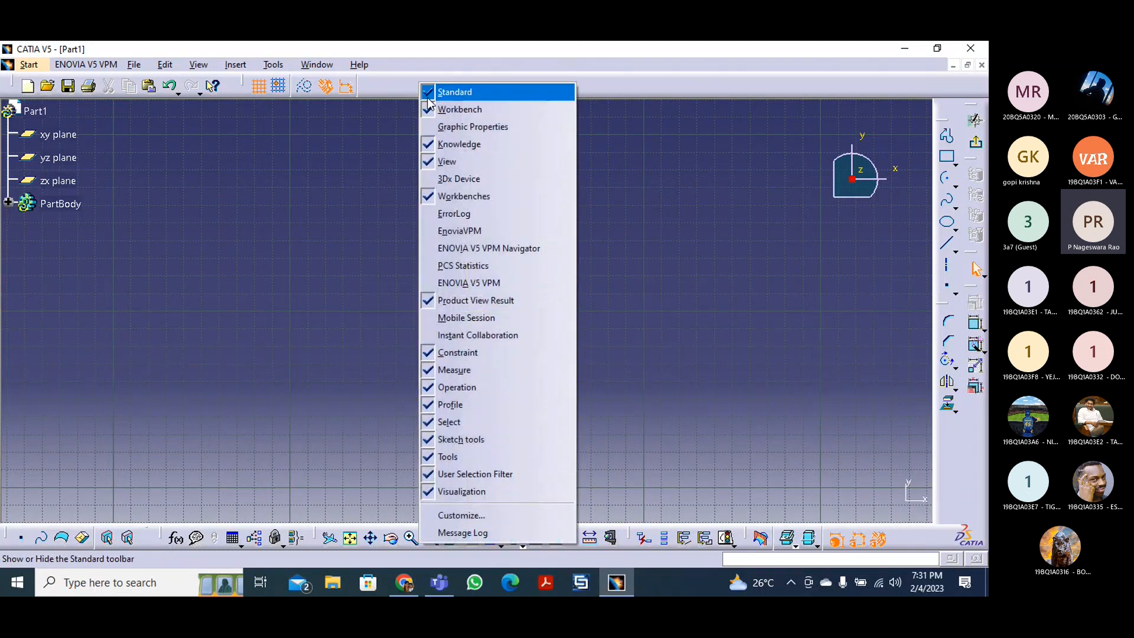
left_click(427, 128)
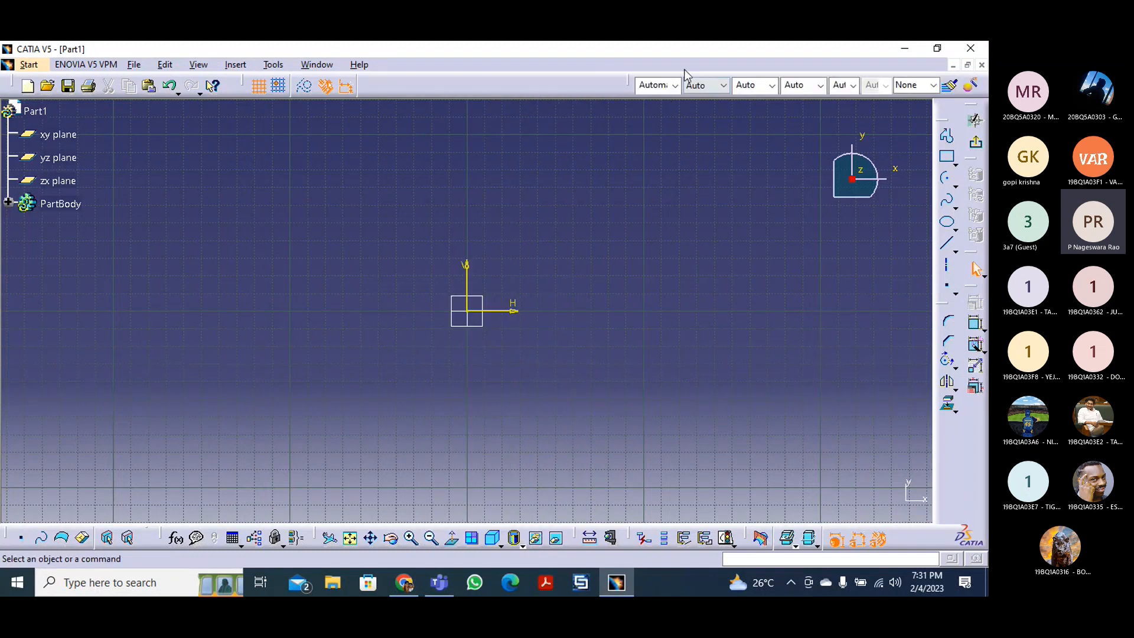
left_click_drag(628, 79, 363, 194)
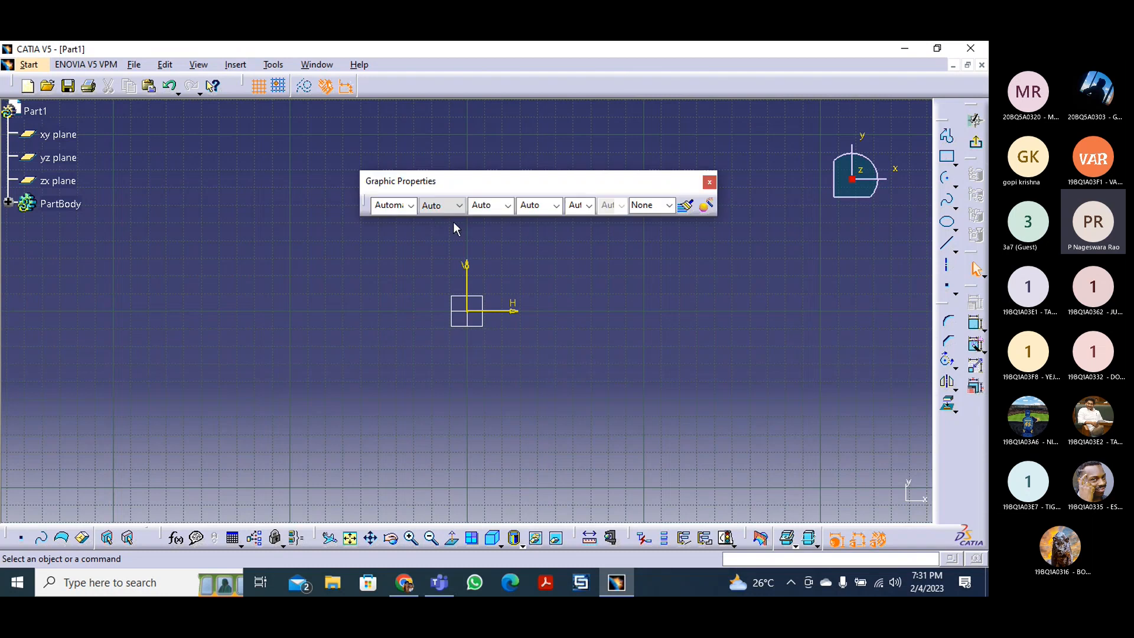
- Review the fill color, transparency, line thickness, line type and point symbol options of the Graphic Properties toolbar
left_click(413, 207)
left_click(498, 241)
left_click(460, 206)
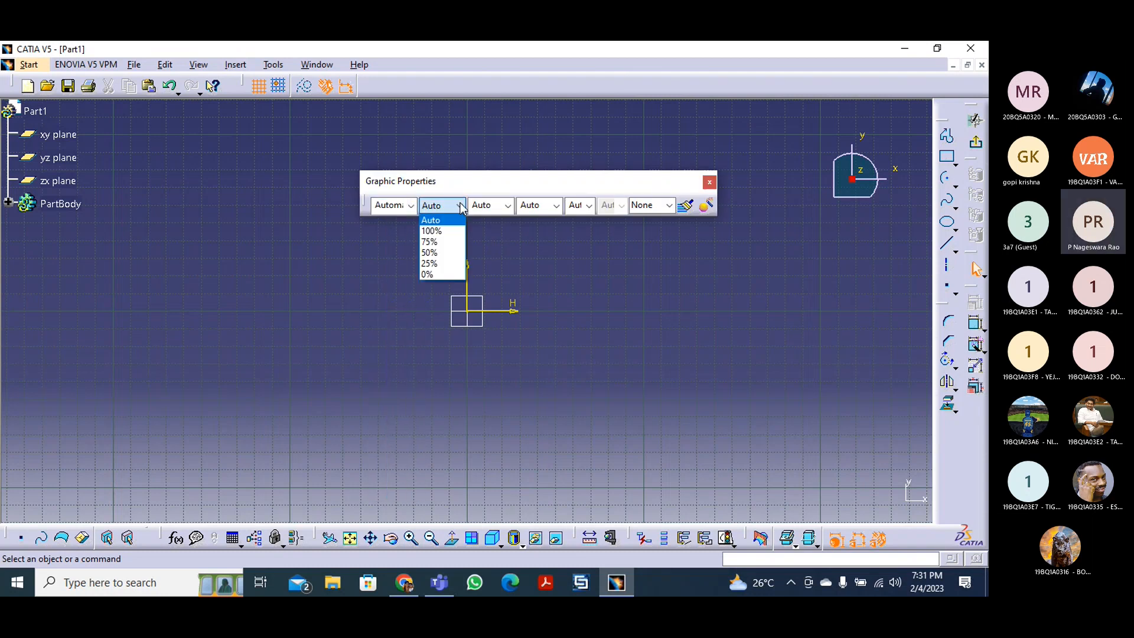
left_click(512, 210)
left_click(512, 211)
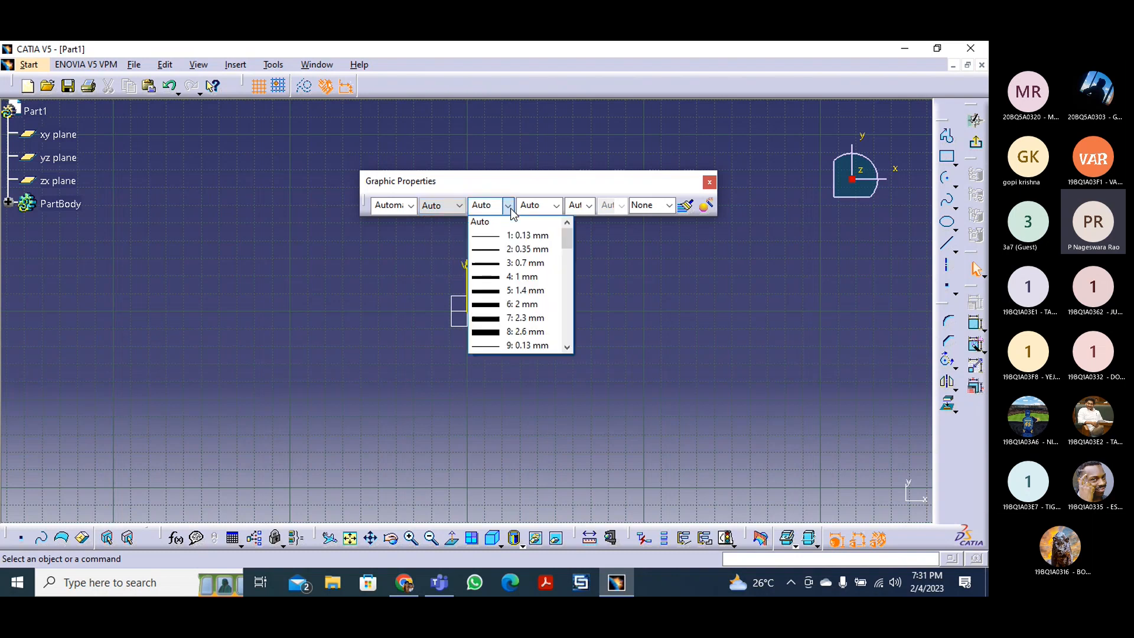
left_click(509, 207)
left_click(557, 206)
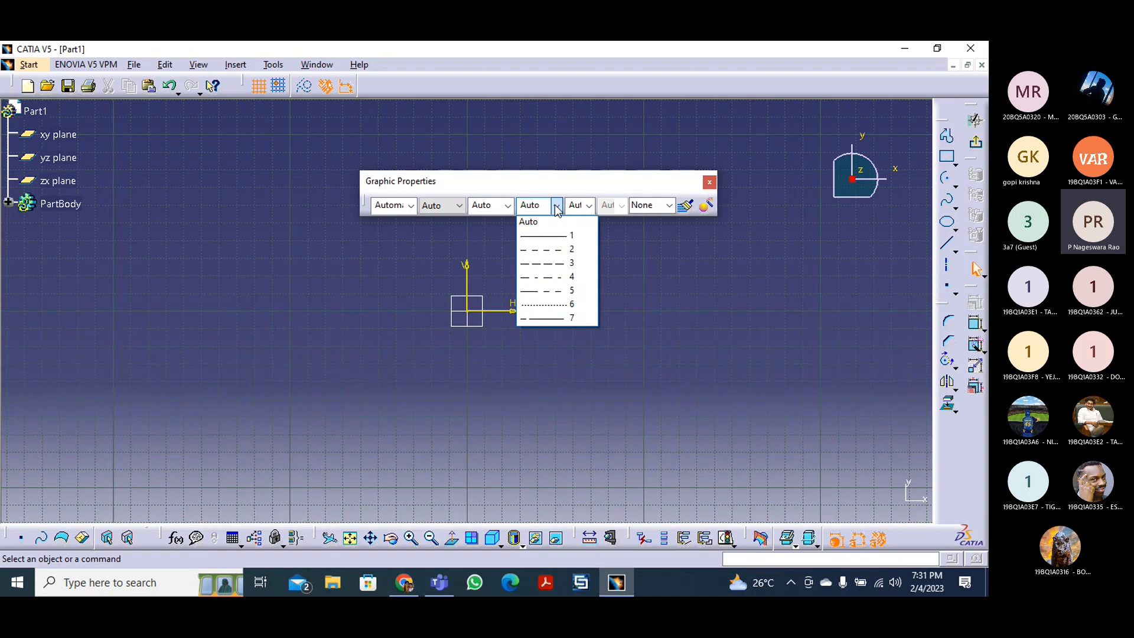
left_click(557, 206)
left_click(589, 207)
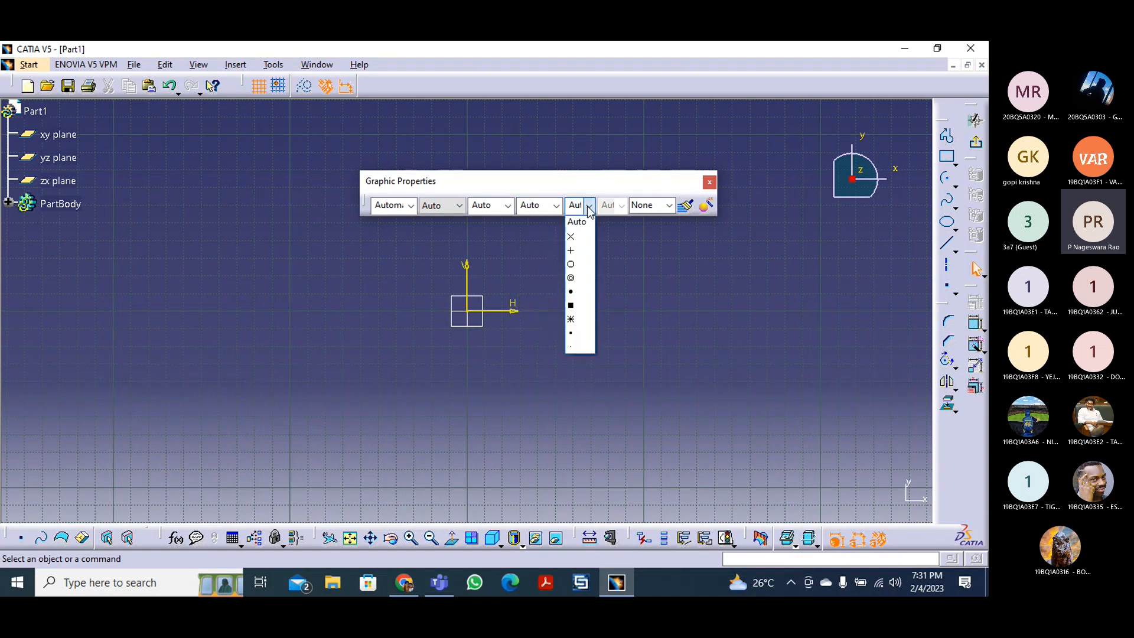
left_click(589, 206)
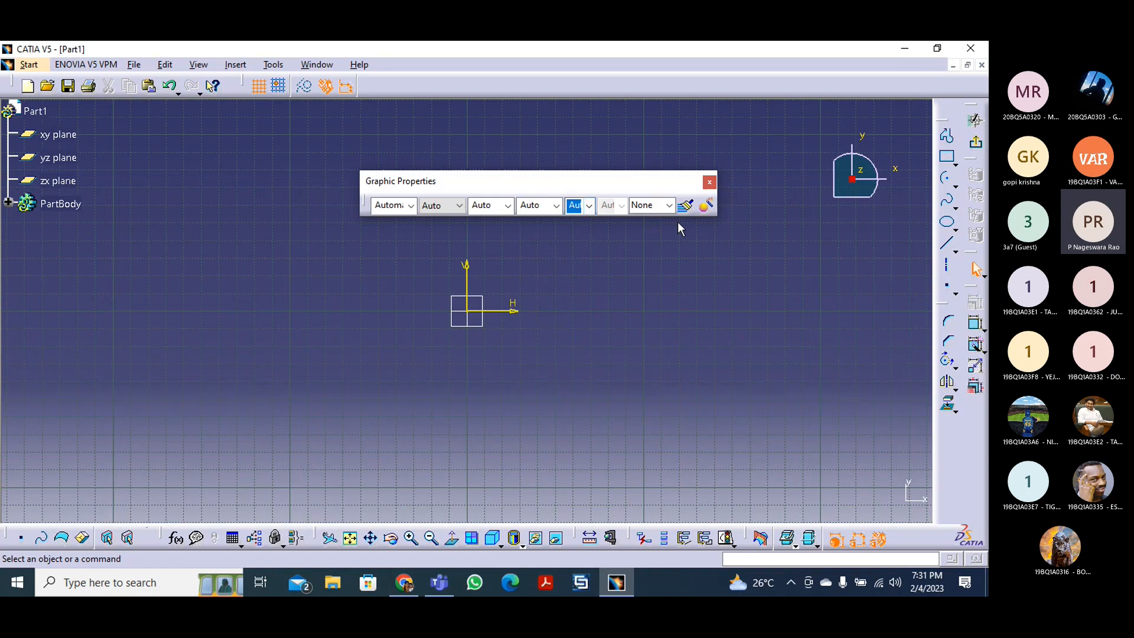
- View the Graphic Properties Wizard, close it, and dock the Graphic Properties toolbar back in place
left_click(708, 207)
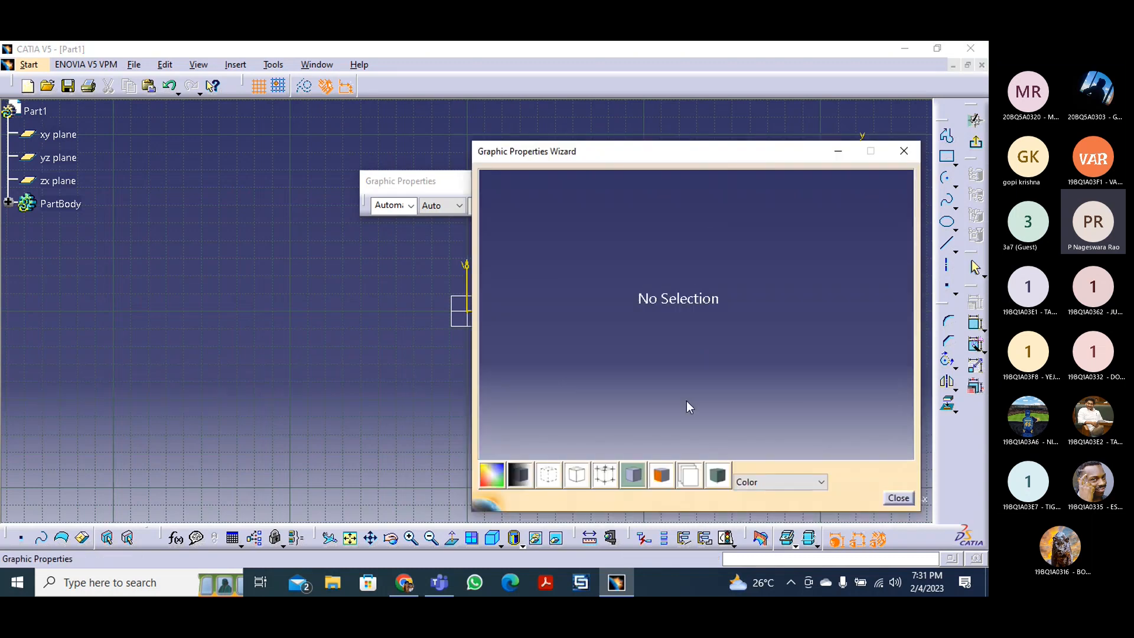
left_click(899, 499)
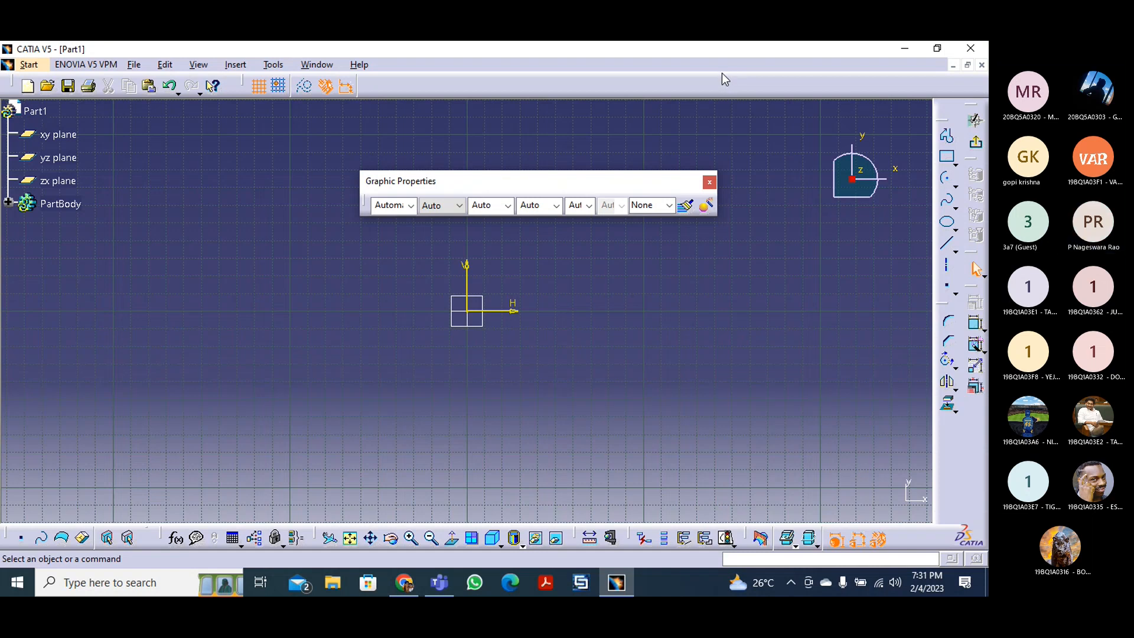
left_click_drag(722, 73, 722, 73)
- Float the User Selection Filter toolbar over the sketch area, and hide and redisplay the Knowledge toolbar
right_click(501, 84)
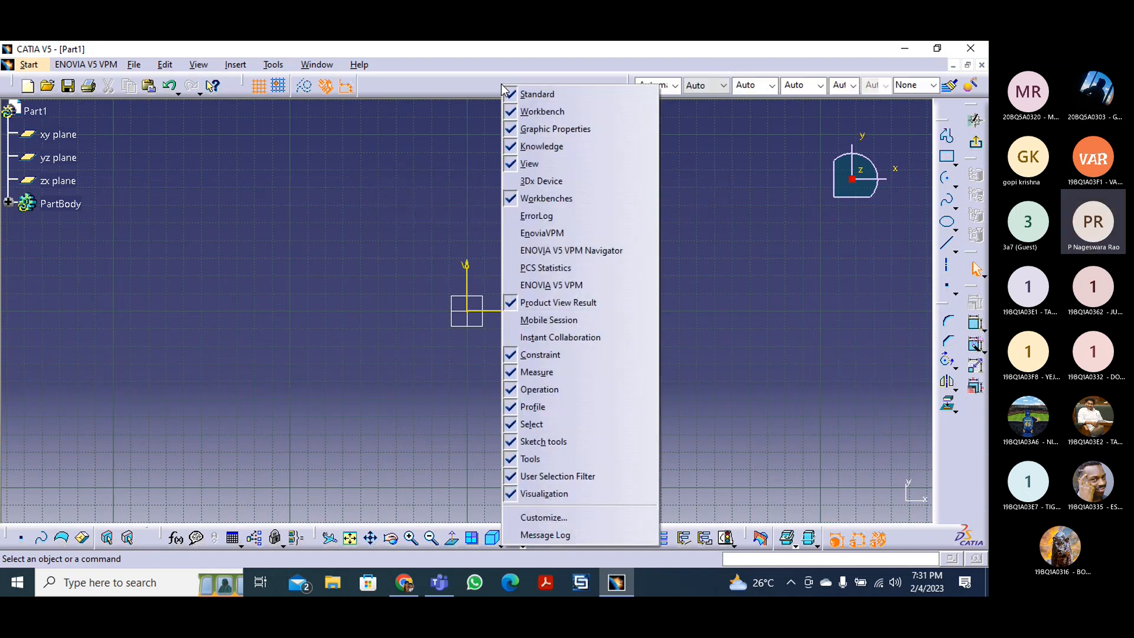
left_click(510, 147)
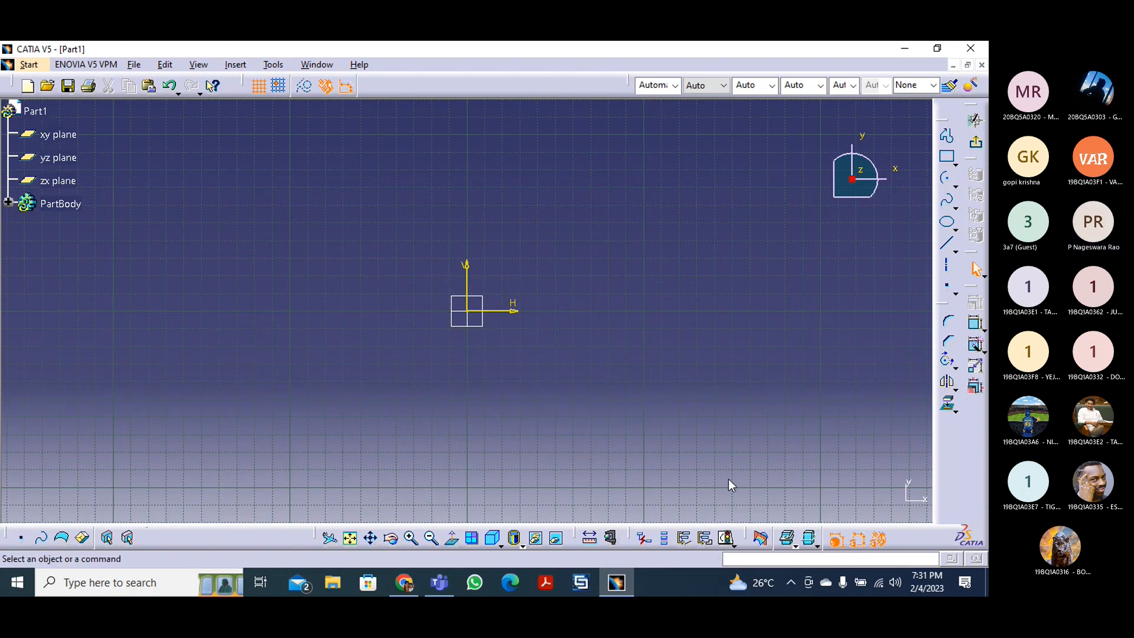
left_click_drag(745, 498, 746, 497)
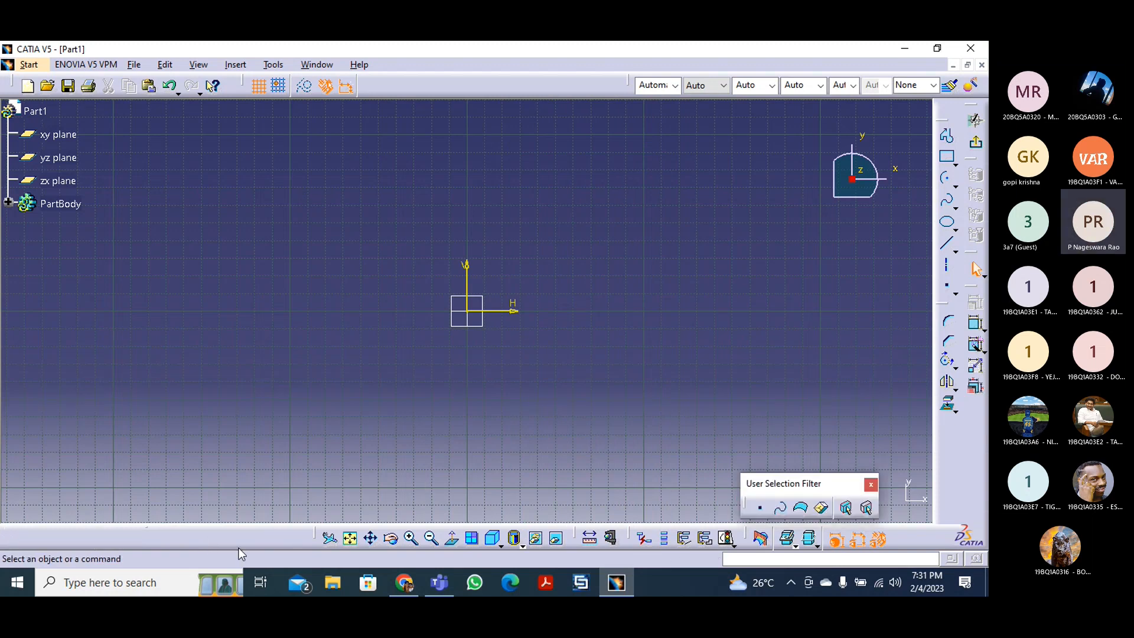
right_click(34, 534)
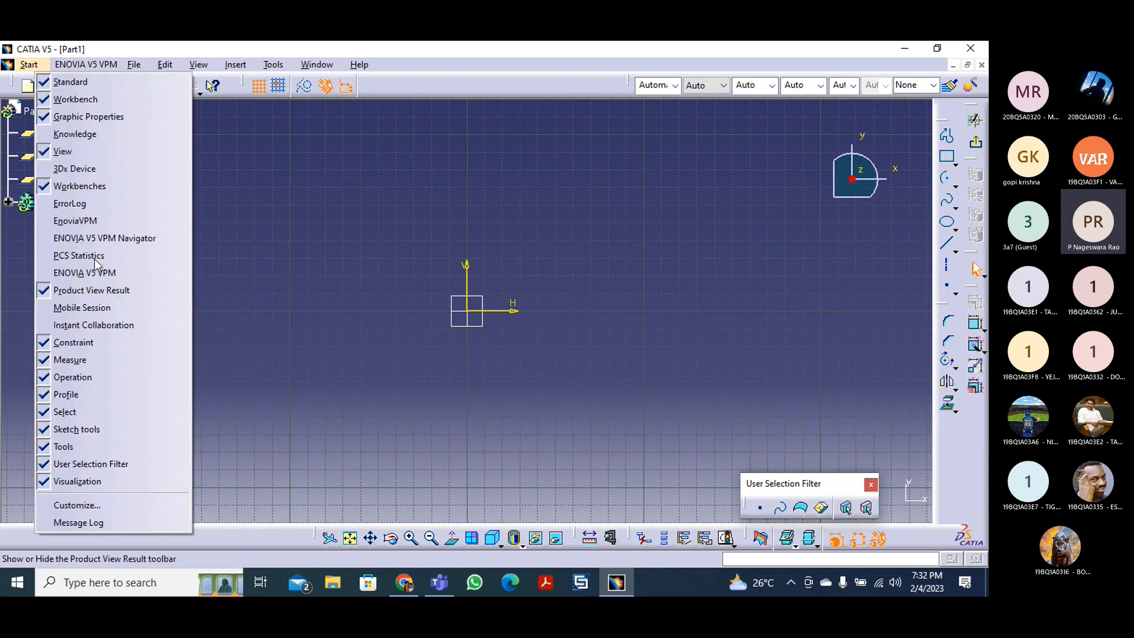
left_click(75, 134)
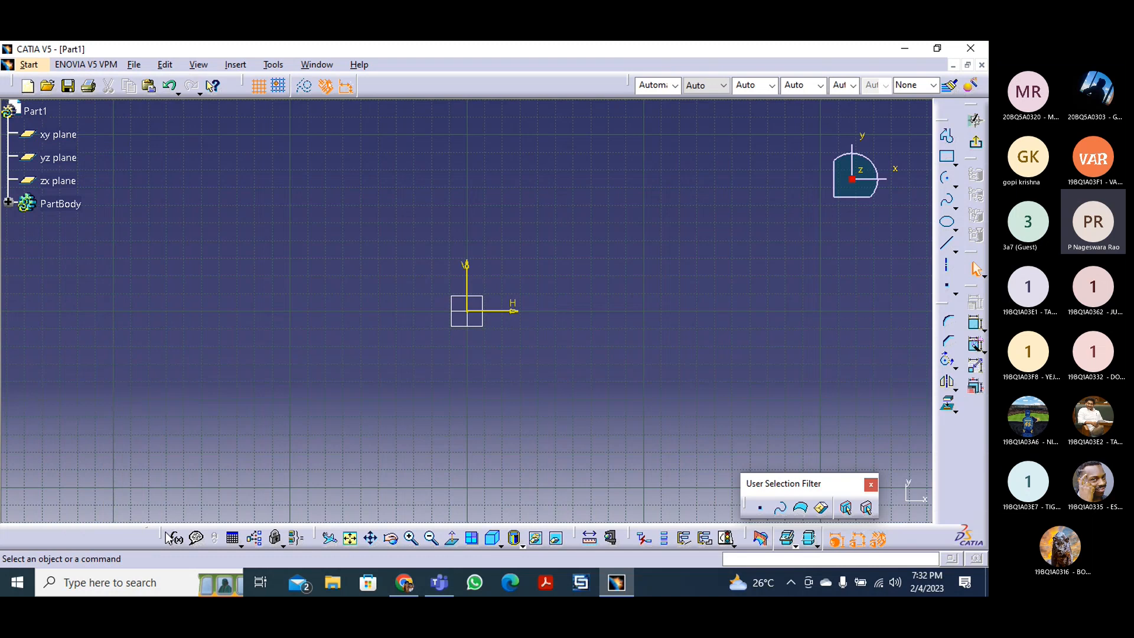
- Float the Knowledge toolbar to show its commands and table variants, and dock it at the start of the lower toolbar row
left_click_drag(560, 211, 585, 220)
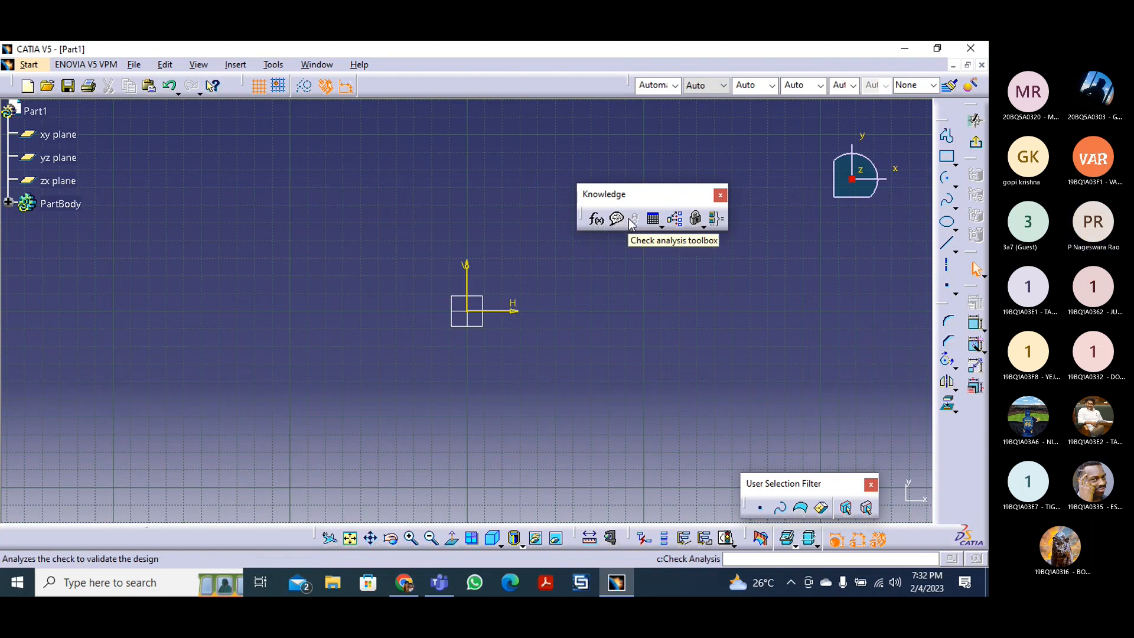
left_click(661, 227)
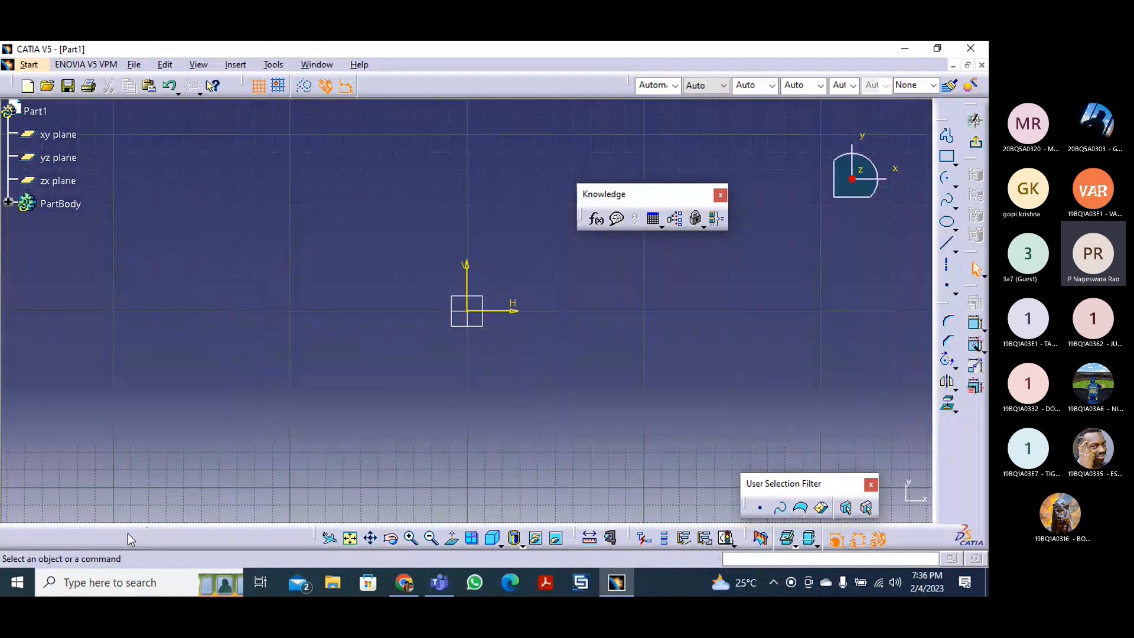
left_click_drag(657, 194, 81, 525)
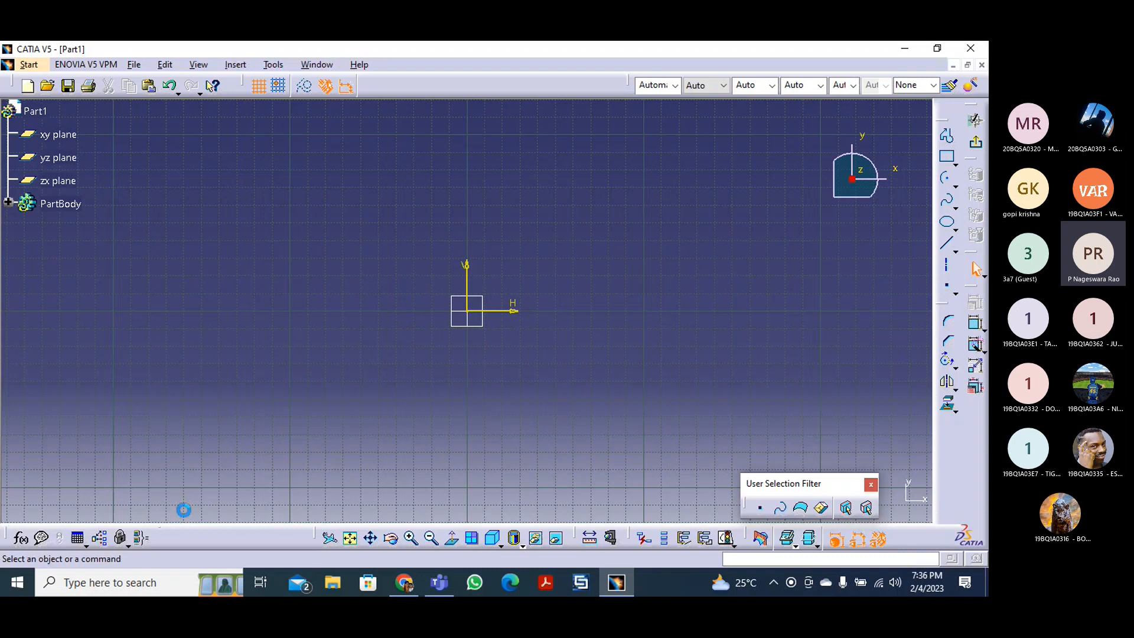
- Hide and redisplay the View toolbar, and float it over the sketch area clear of the sketch origin
right_click(459, 159)
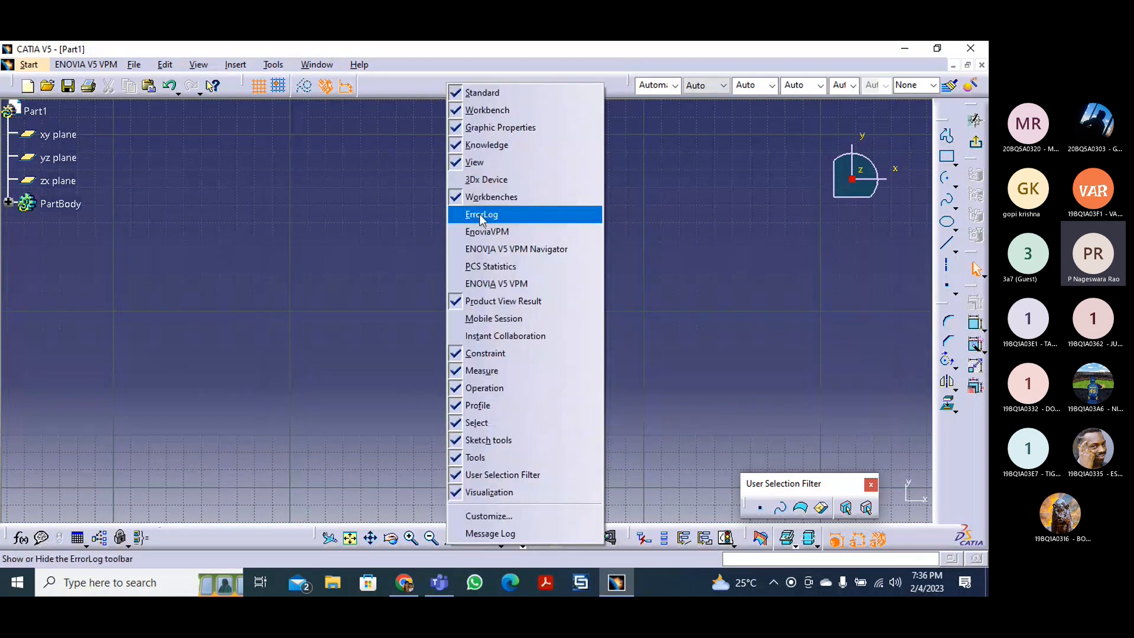
left_click(456, 164)
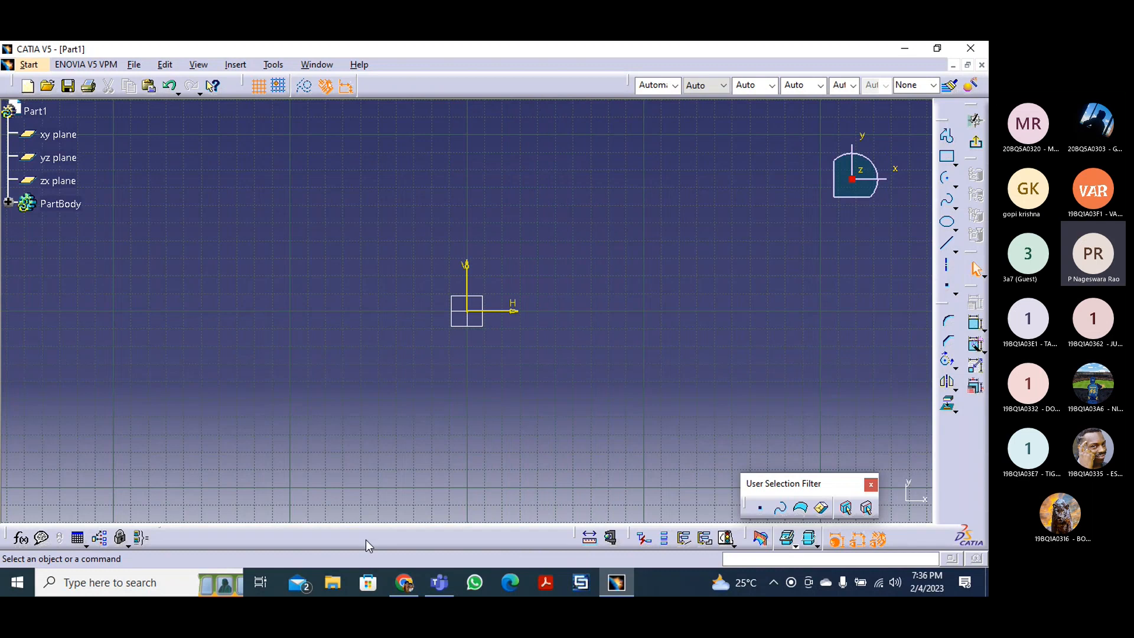
right_click(452, 77)
left_click(467, 157)
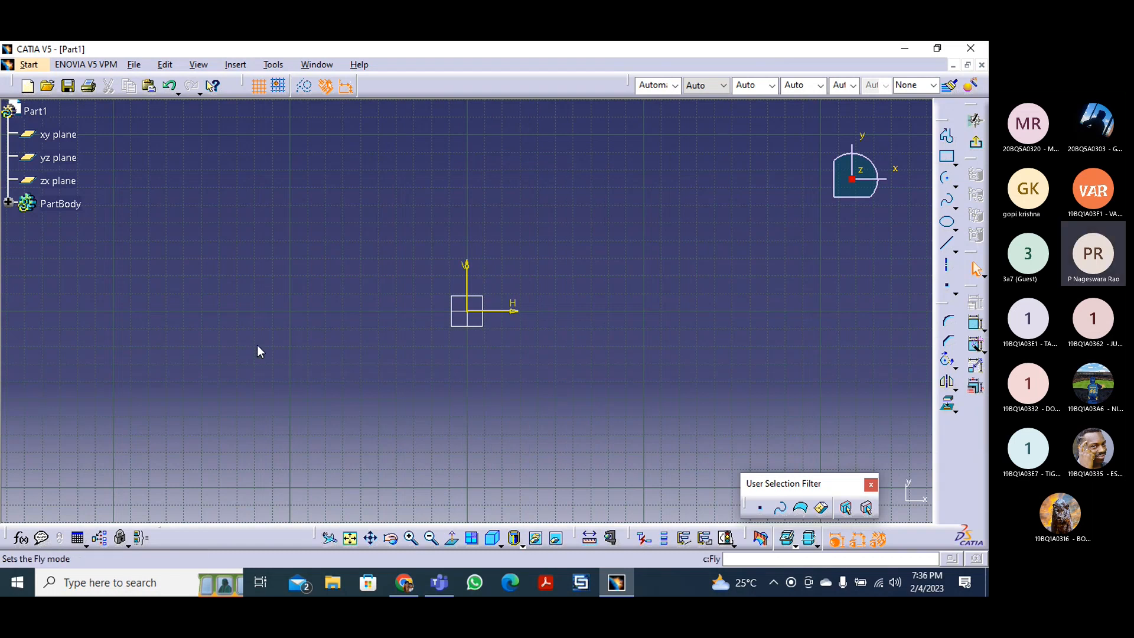
left_click_drag(257, 351, 303, 178)
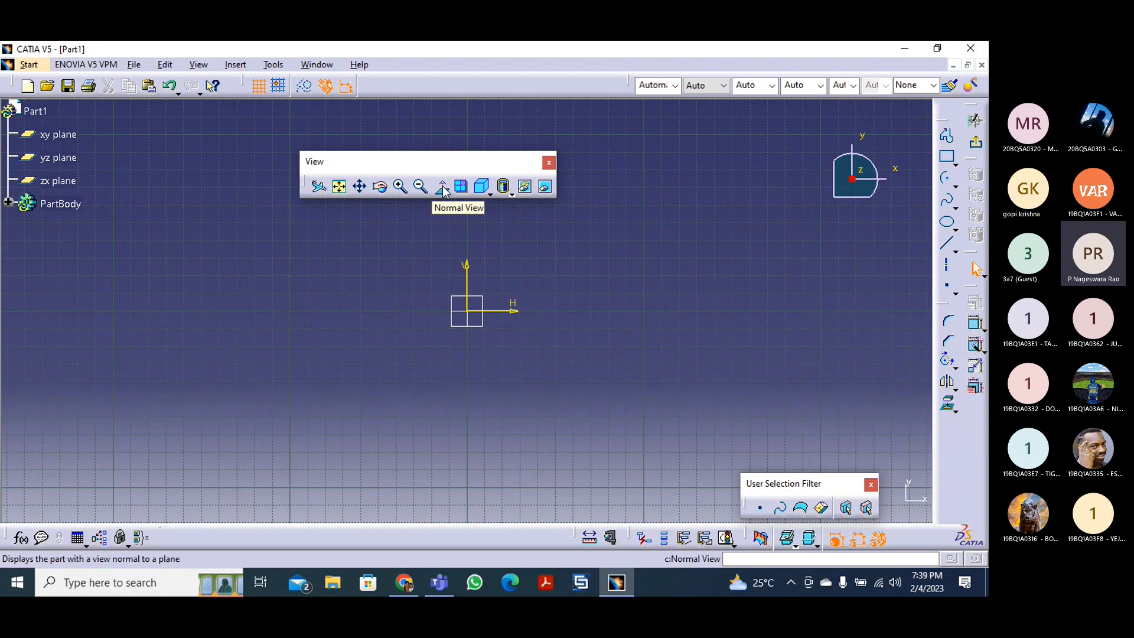
left_click_drag(408, 163, 274, 168)
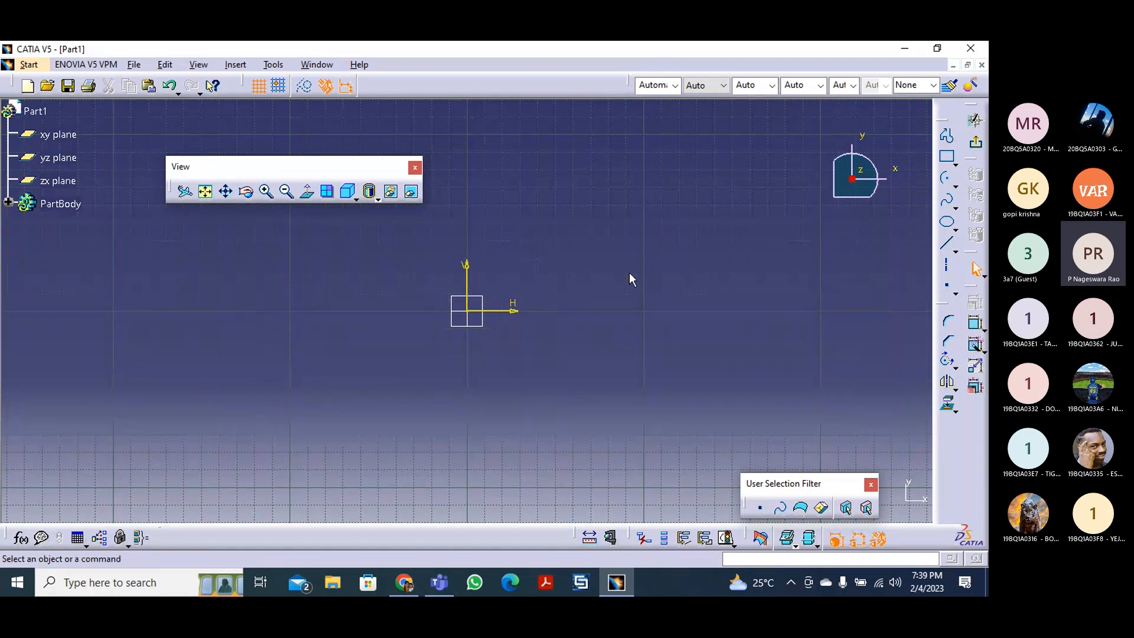
- Rotate the view around the sketch origin with the Rotate tool, and restore the view normal to the sketch plane
left_click(246, 191)
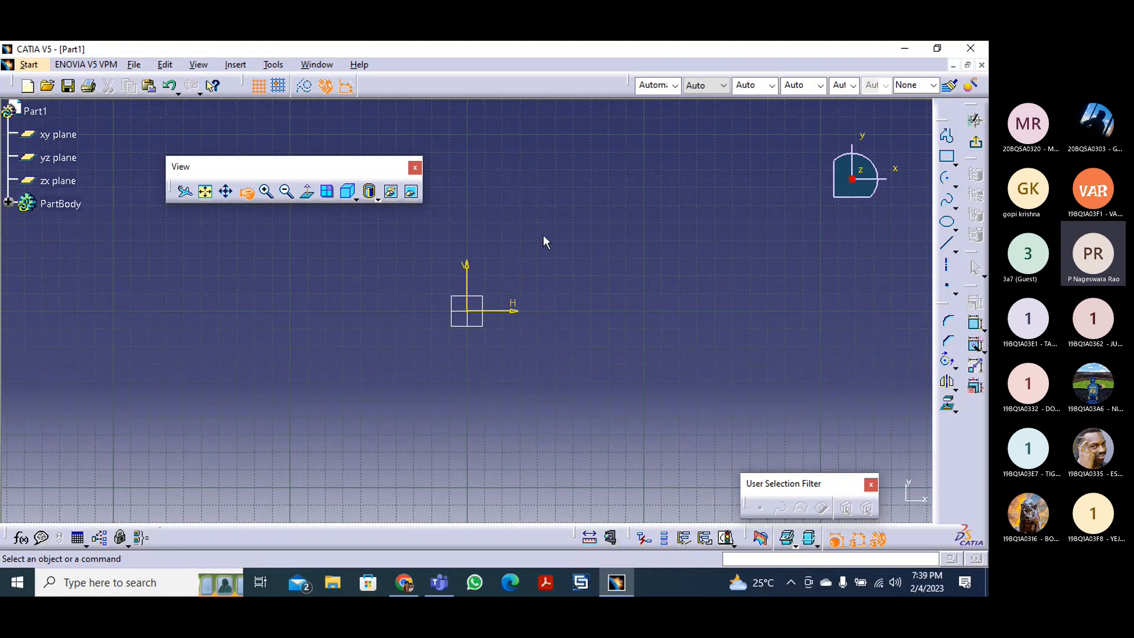
left_click_drag(533, 214, 321, 310)
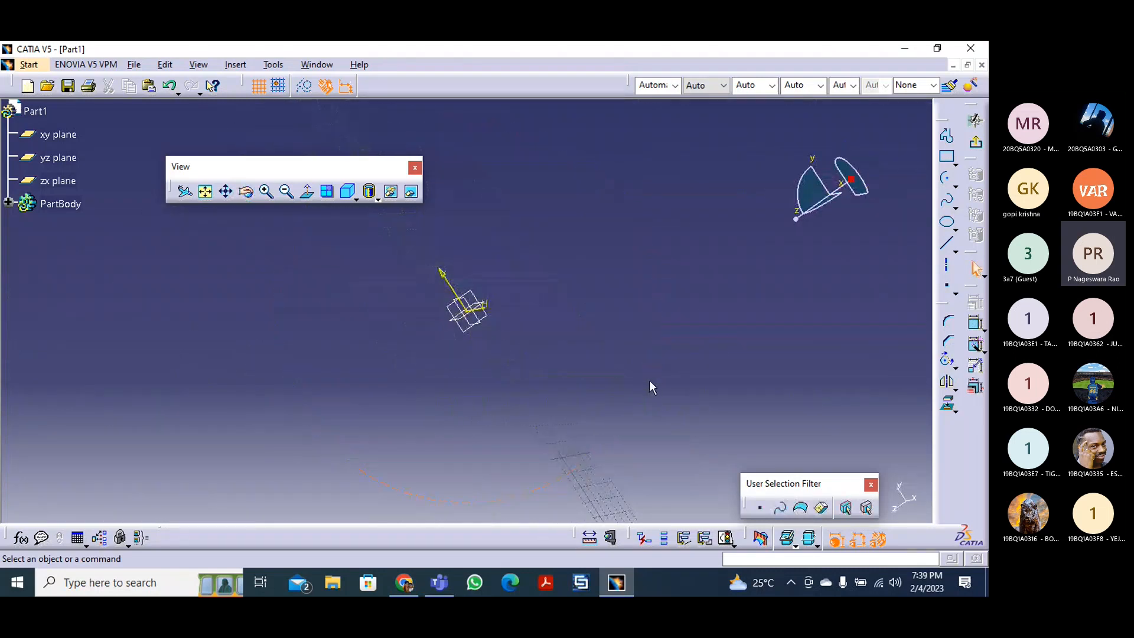
left_click_drag(589, 366, 555, 391)
left_click(247, 193)
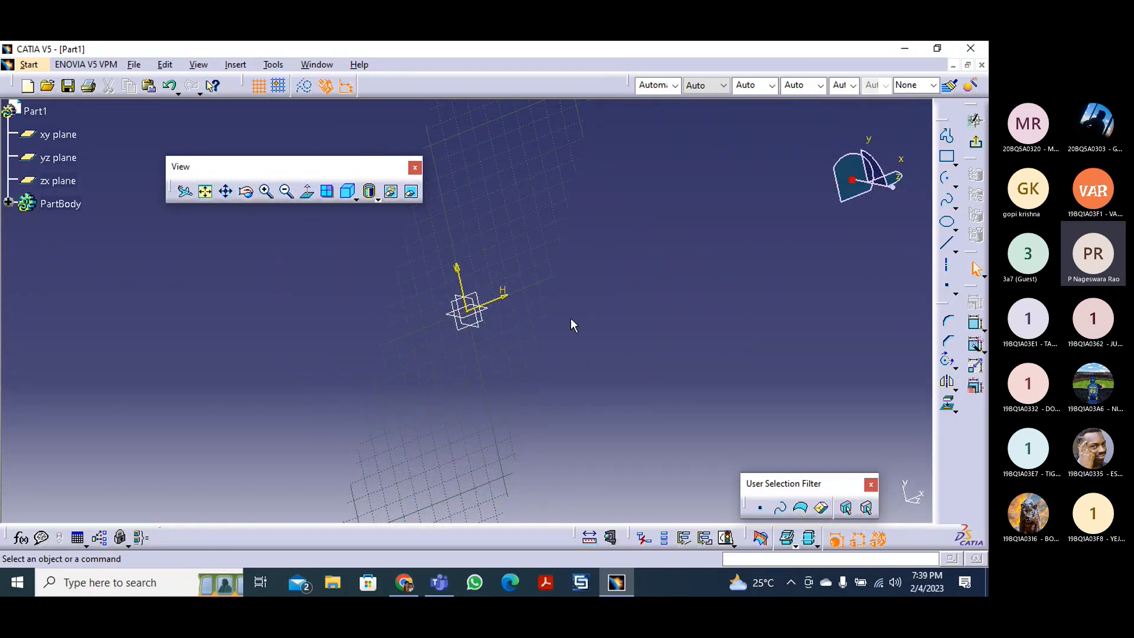
left_click(309, 192)
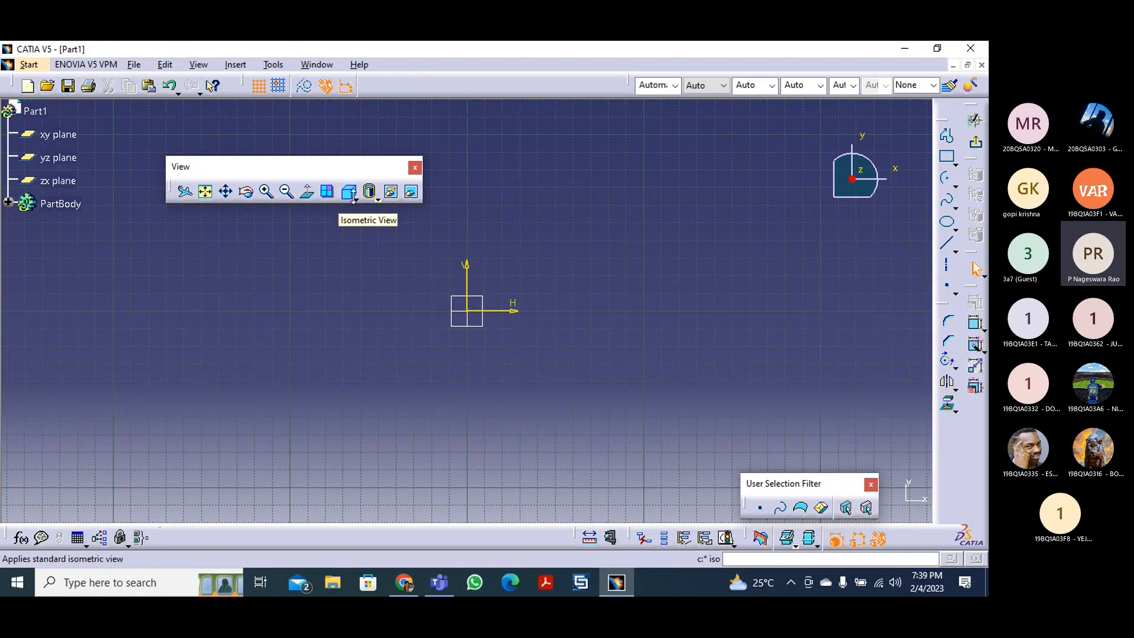
- Show the standard view and render mode variants of the View toolbar, and dock the toolbar in the lower toolbar row
left_click(356, 201)
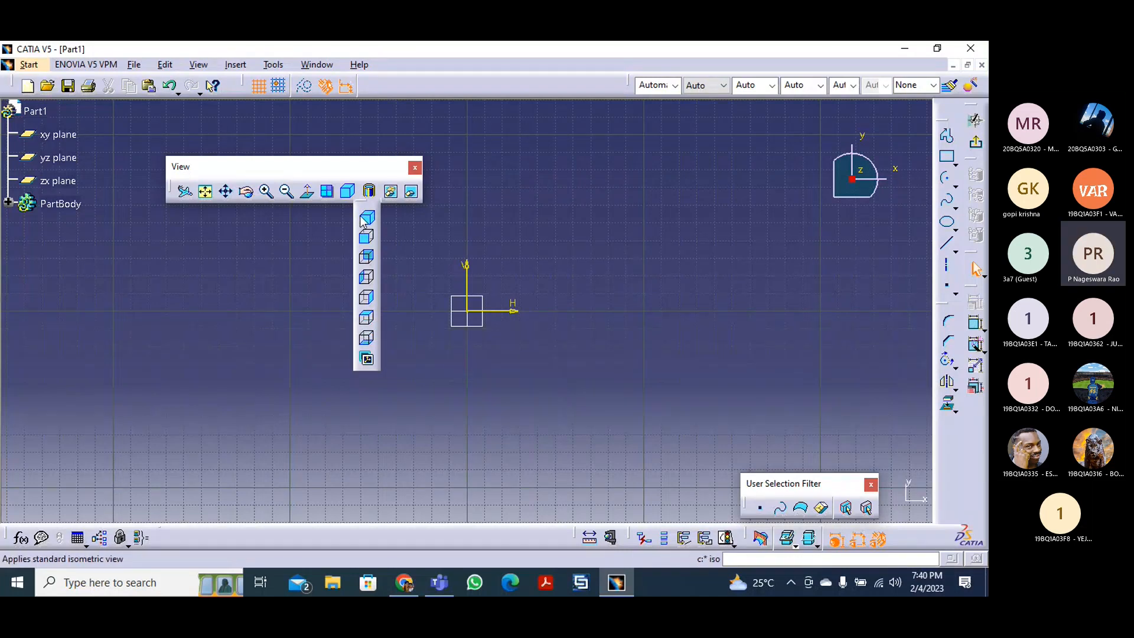
left_click(368, 176)
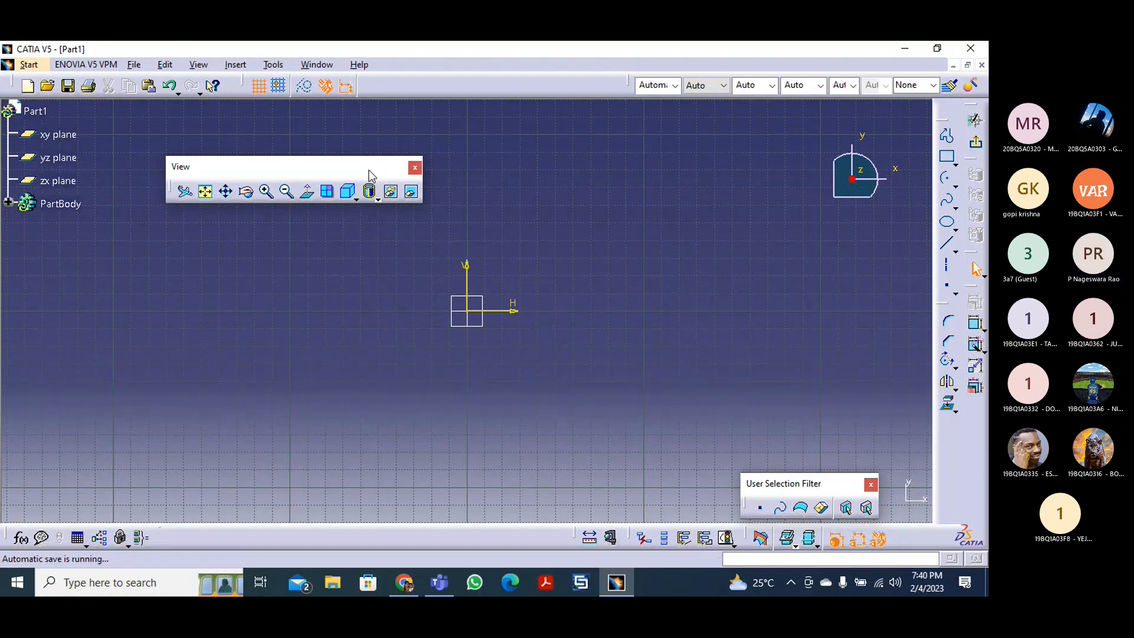
left_click(376, 200)
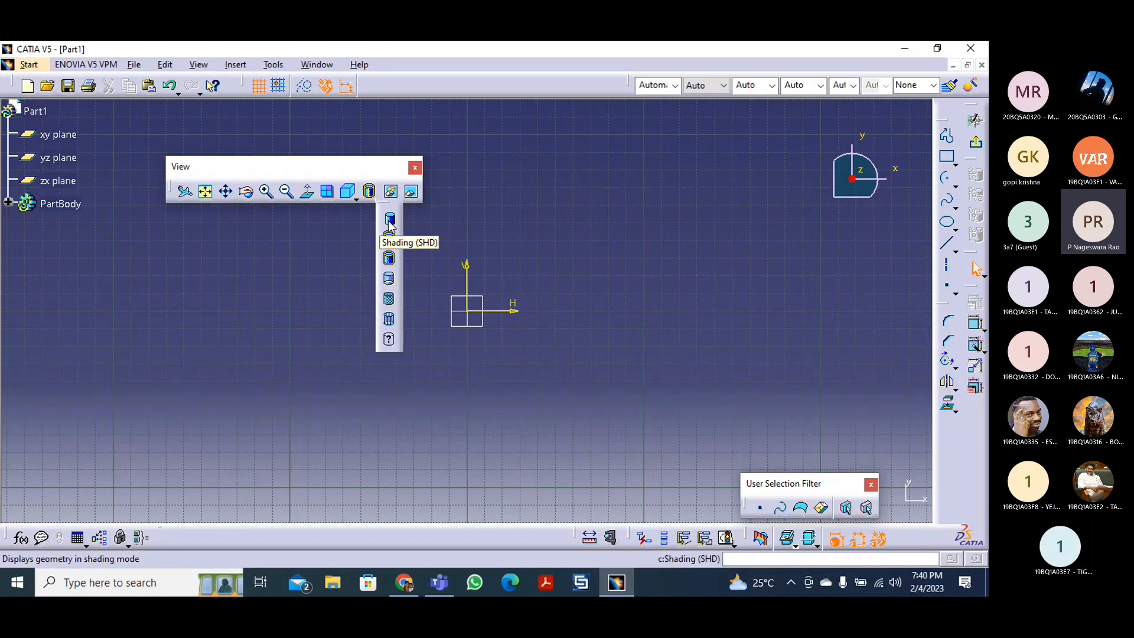
left_click(389, 220)
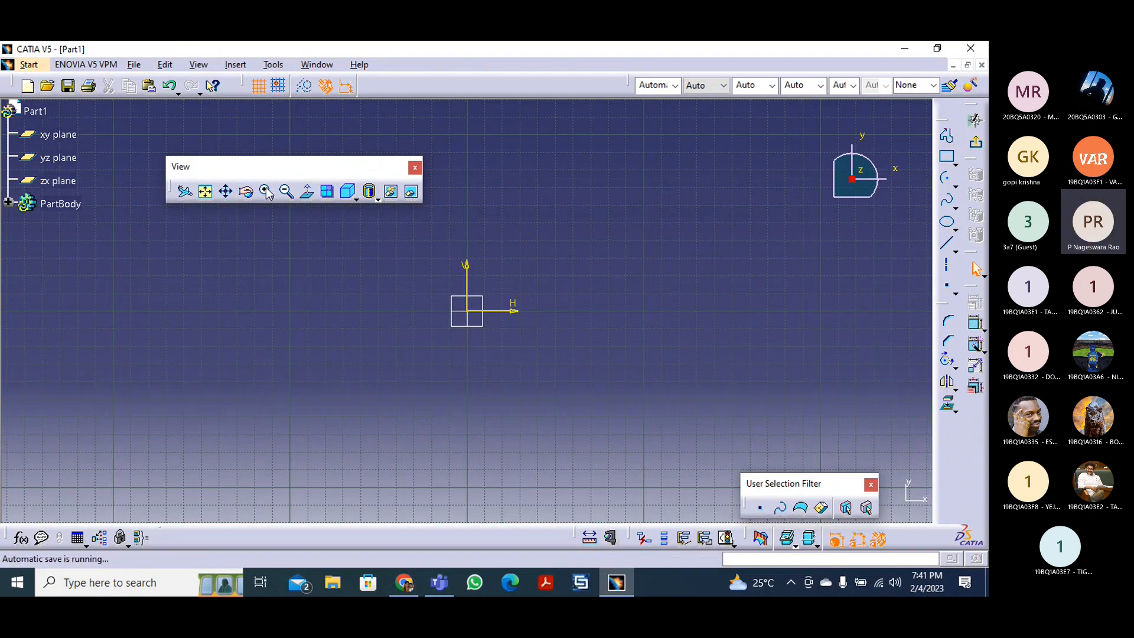
left_click_drag(253, 522, 250, 523)
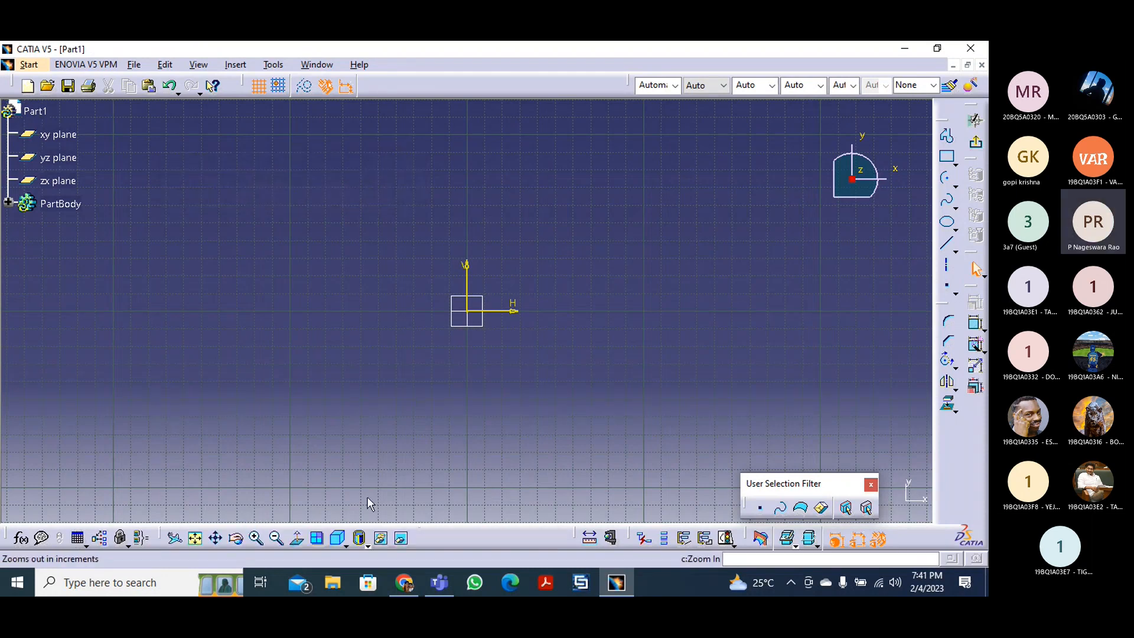
- Show the variants of the Constraint command, and float the Constraint toolbar near the edge of the sketch area
right_click(430, 81)
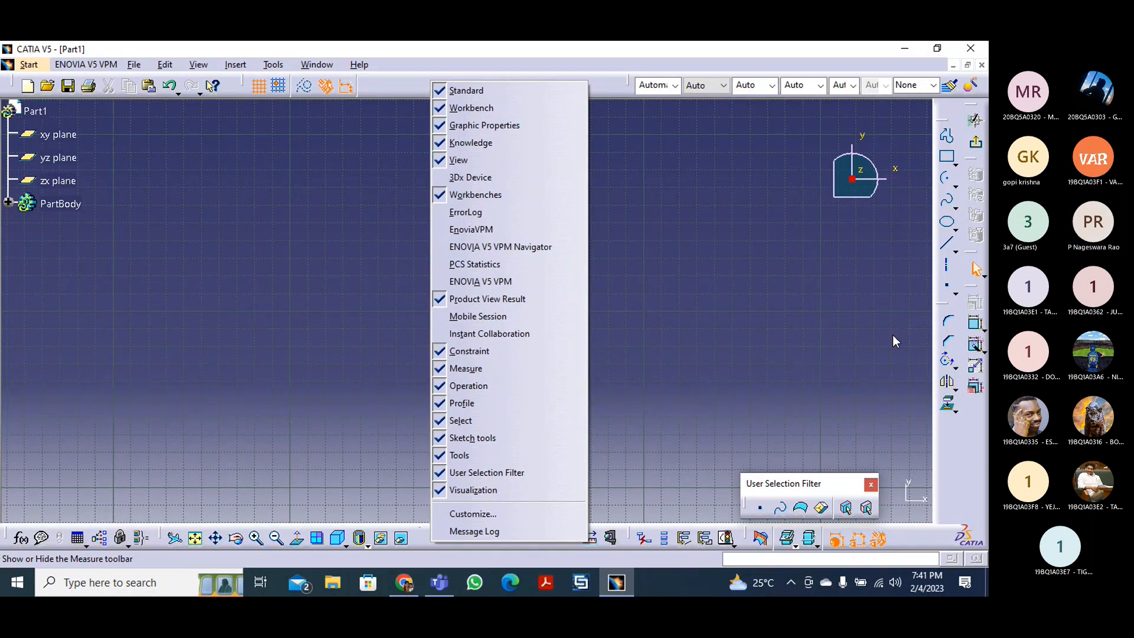
left_click(975, 311)
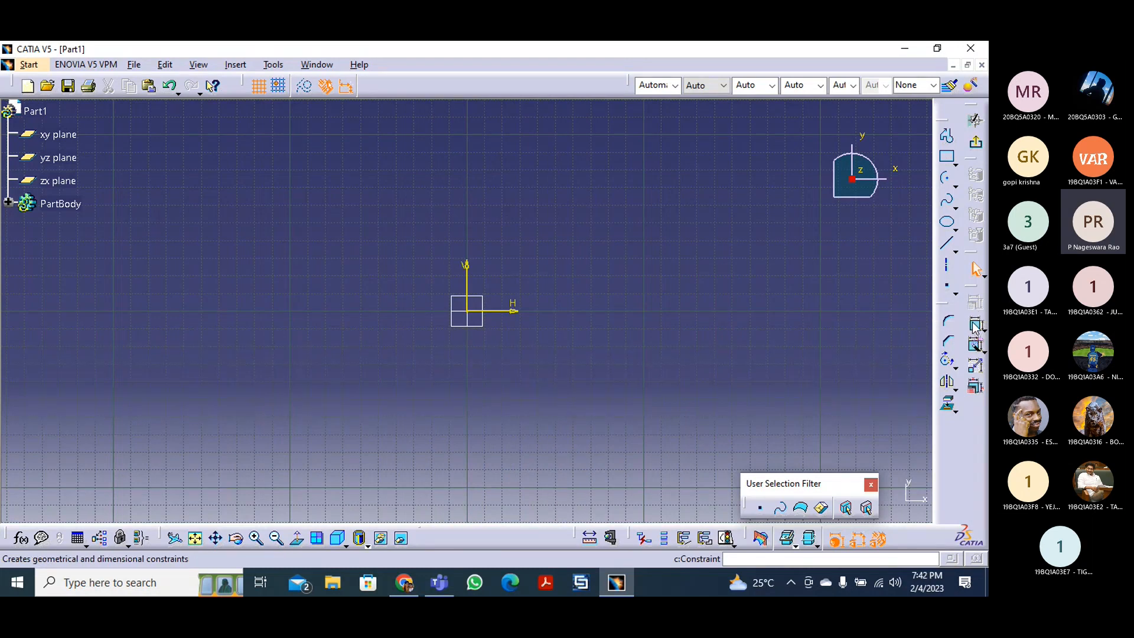
left_click(984, 331)
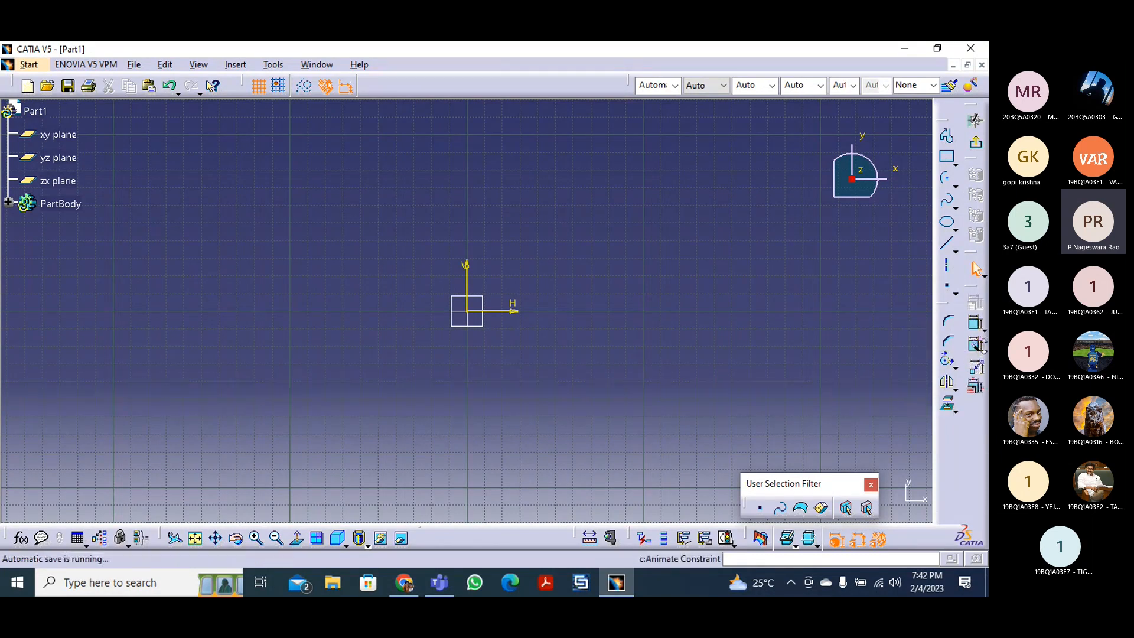
left_click_drag(974, 287, 743, 251)
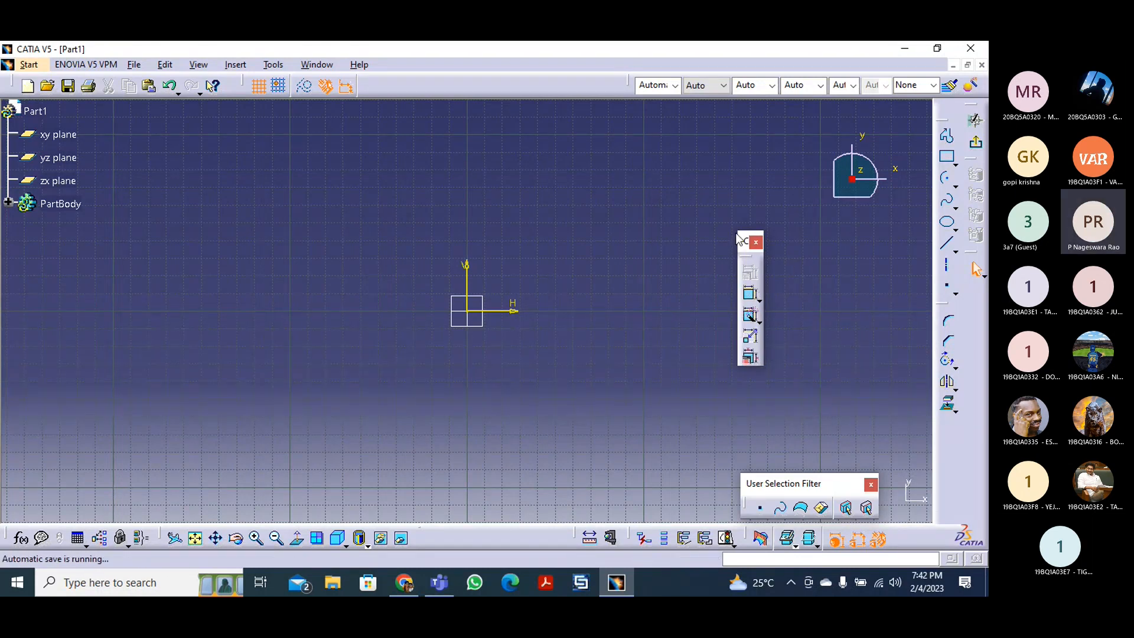
left_click_drag(745, 242, 886, 271)
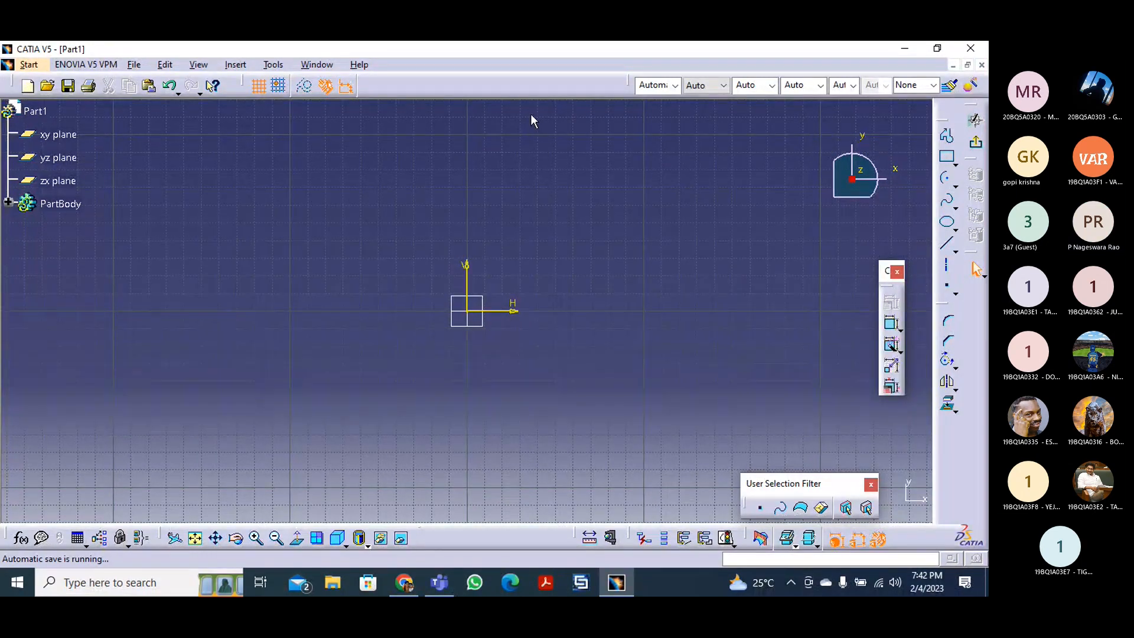
- Hide and redisplay the Operation toolbar, and float it over the sketch area beside the sketch origin
right_click(426, 90)
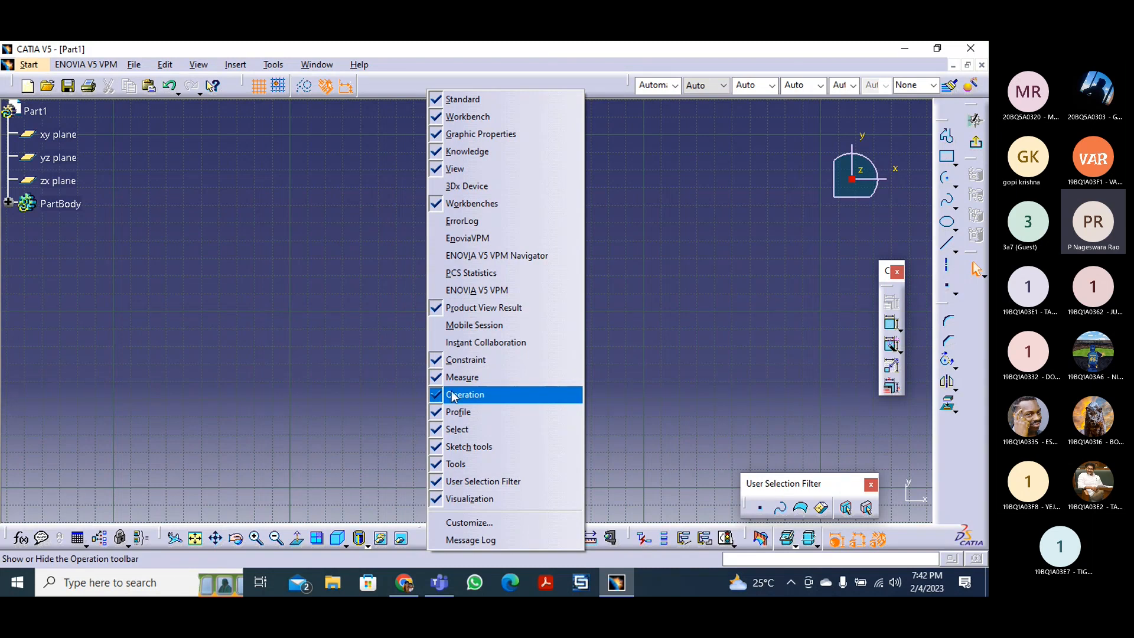
left_click(442, 395)
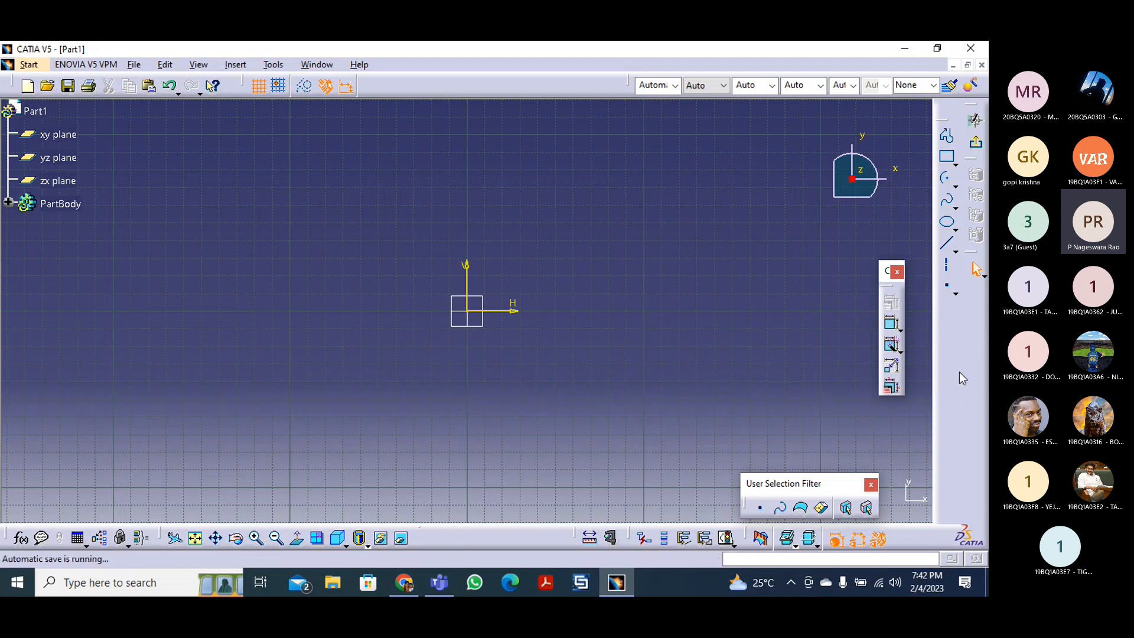
right_click(475, 541)
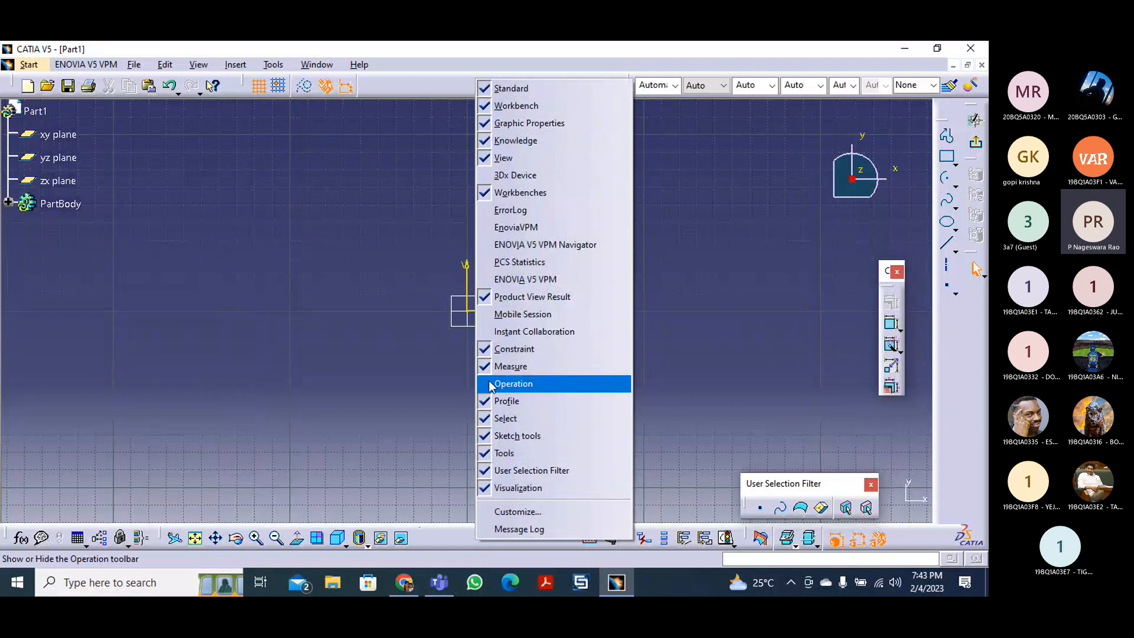
left_click(491, 385)
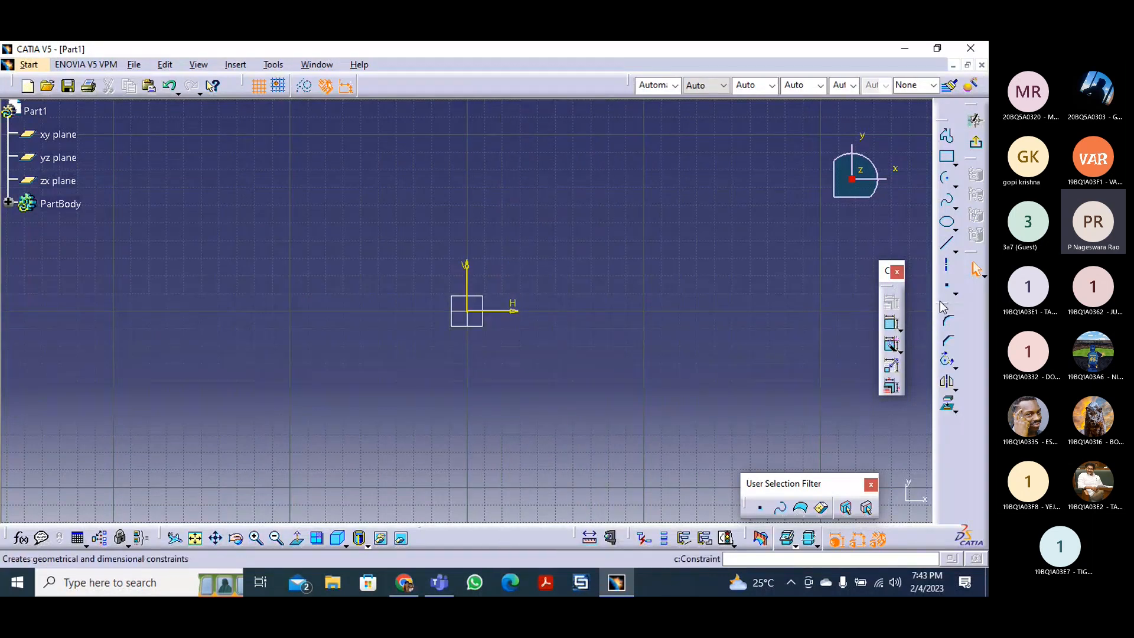
left_click_drag(943, 306, 591, 249)
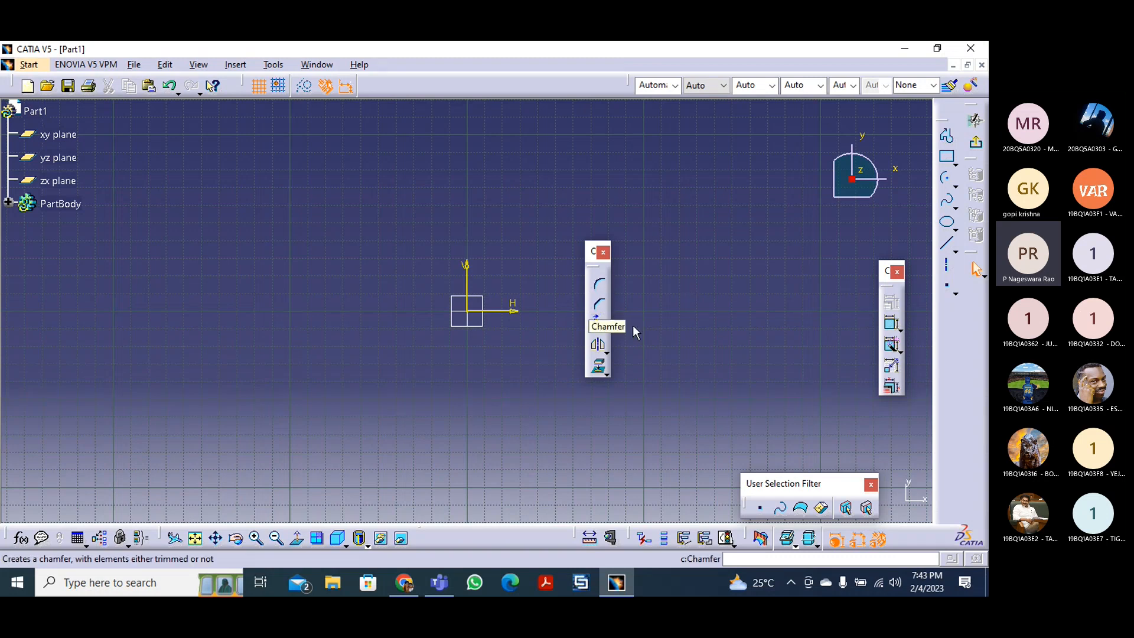
- Show the trim and 3D geometry projection variants, and dock the Operation toolbar in the outer side column below the Select toolbar
left_click(608, 334)
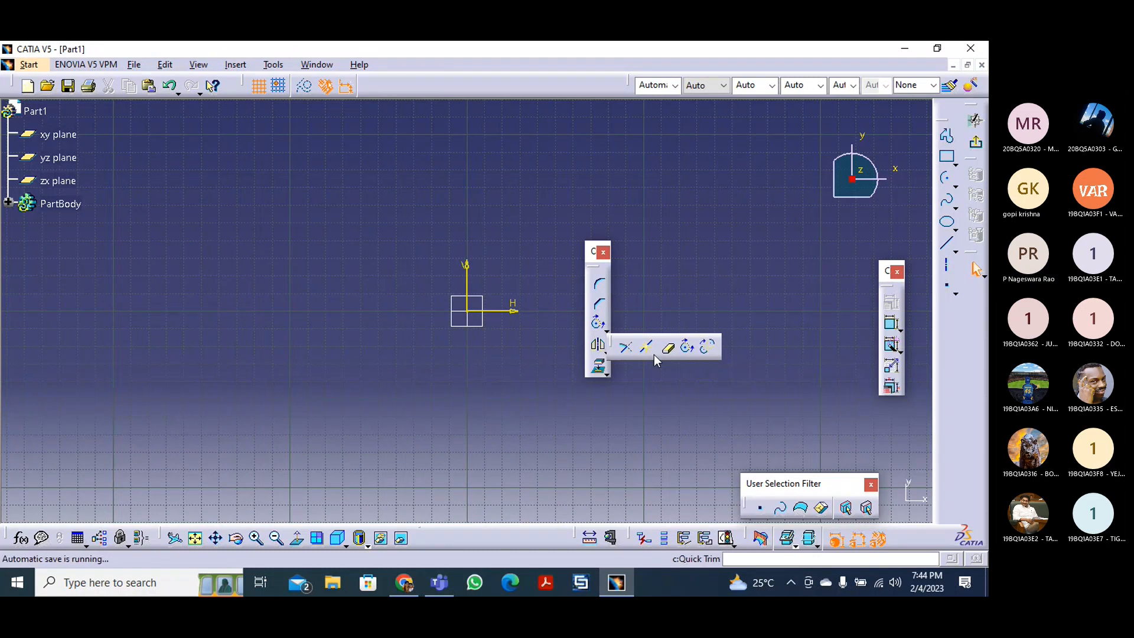
left_click(606, 374)
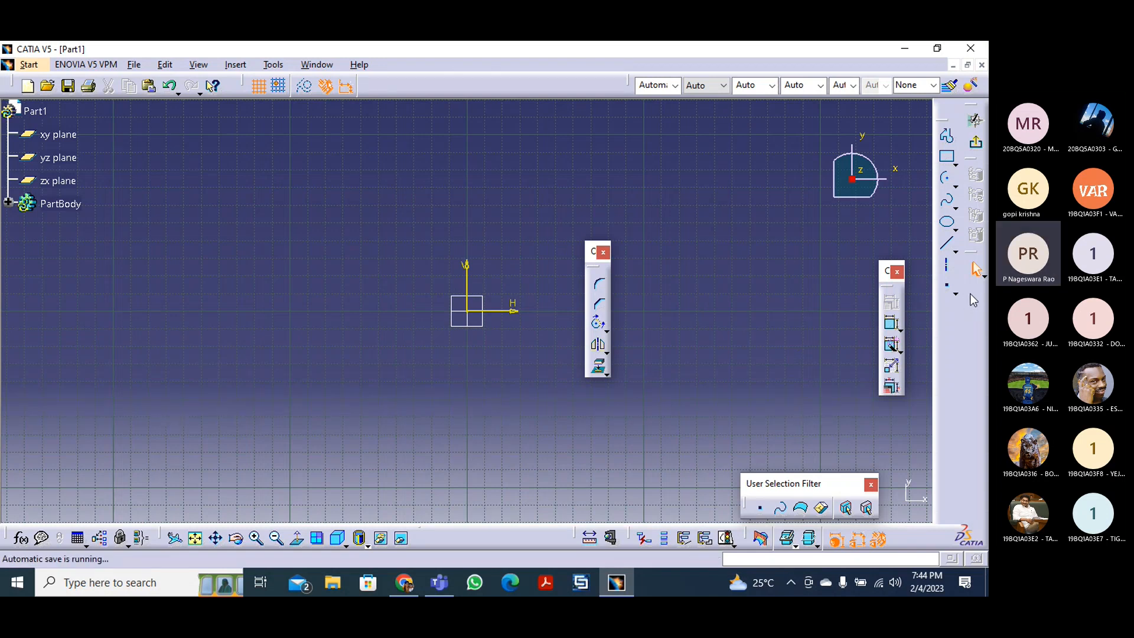
left_click_drag(971, 287, 969, 285)
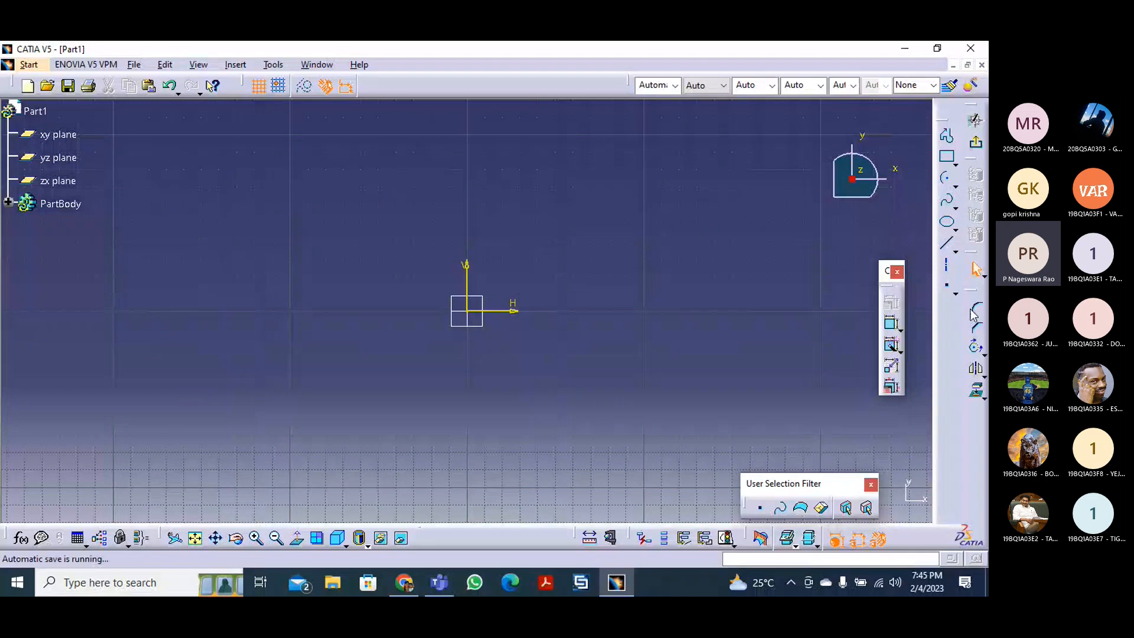
- Hide and redisplay the Profile toolbar, and float it over the sketch area beside the sketch origin
right_click(463, 534)
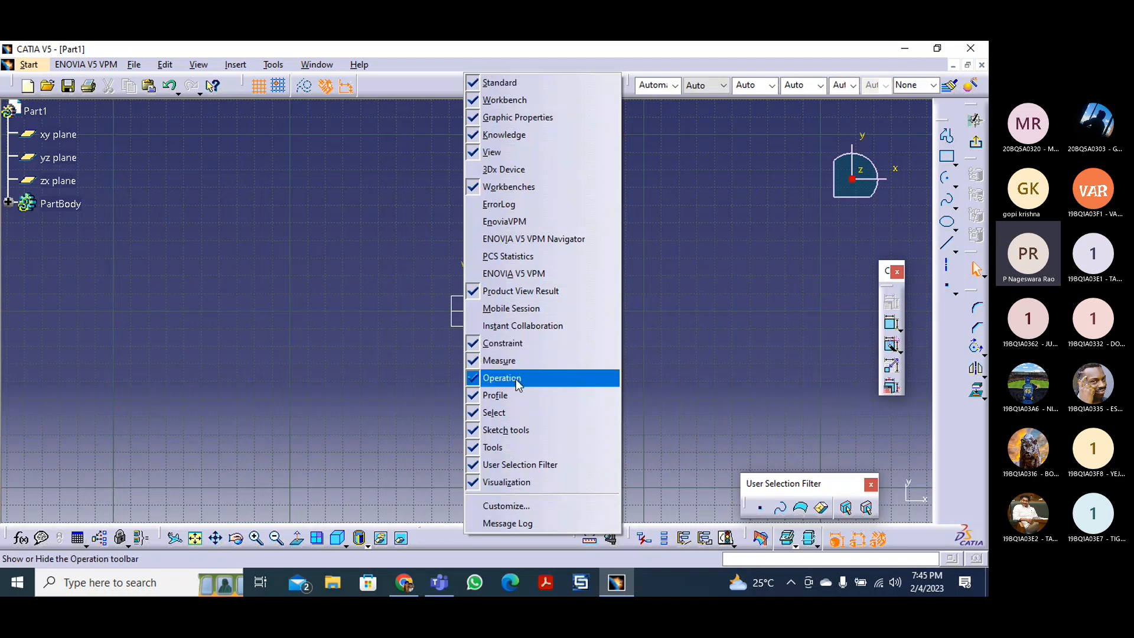
left_click(476, 396)
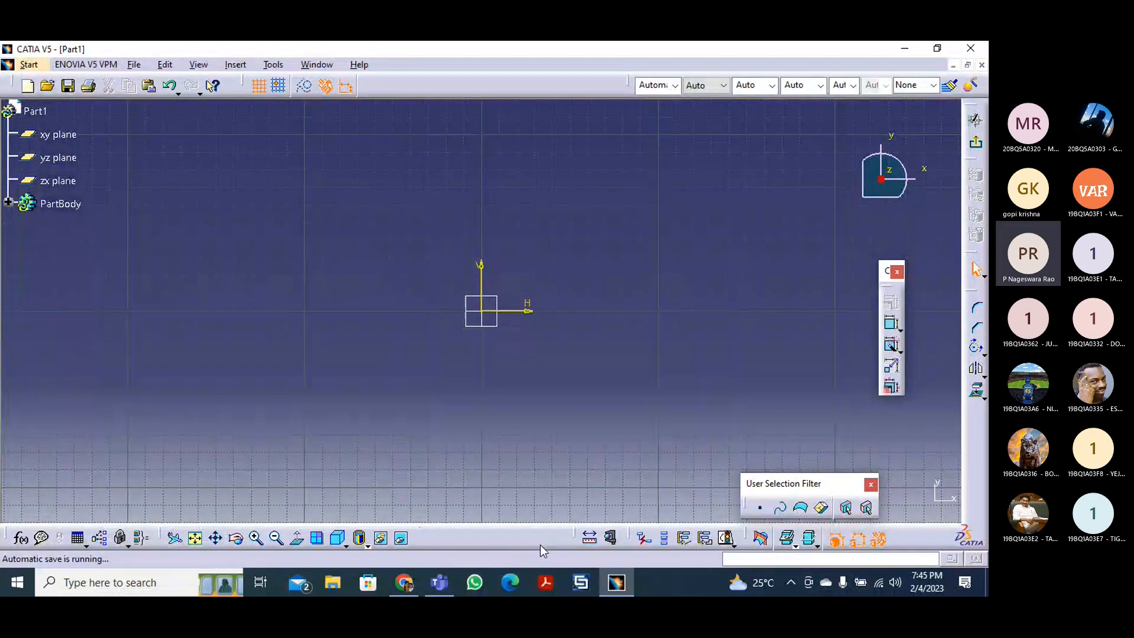
right_click(452, 533)
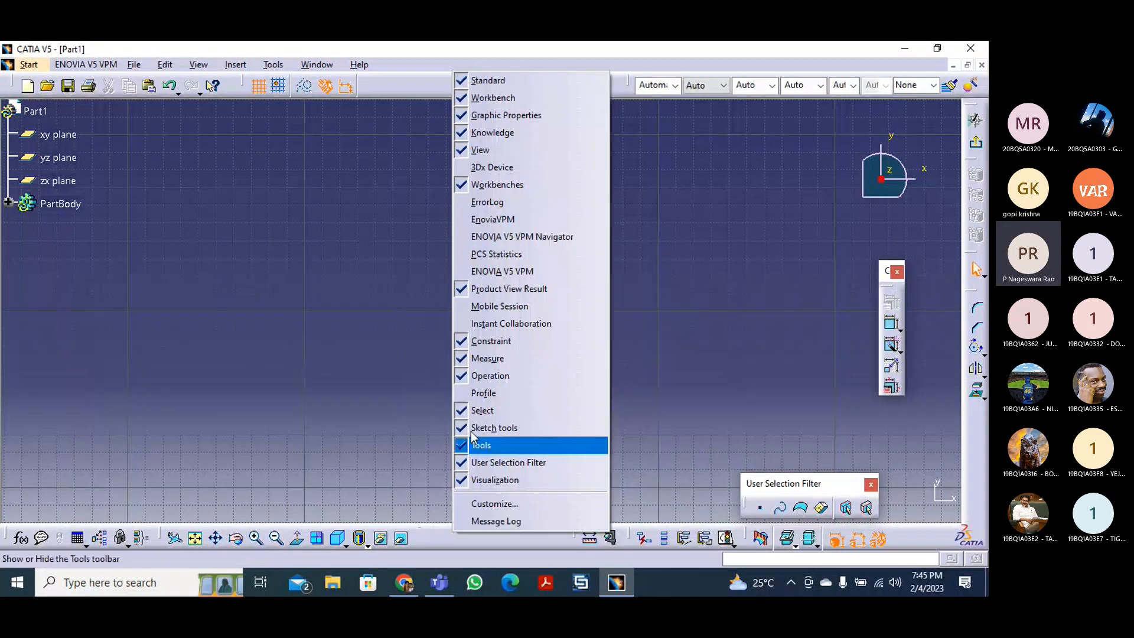
left_click(463, 393)
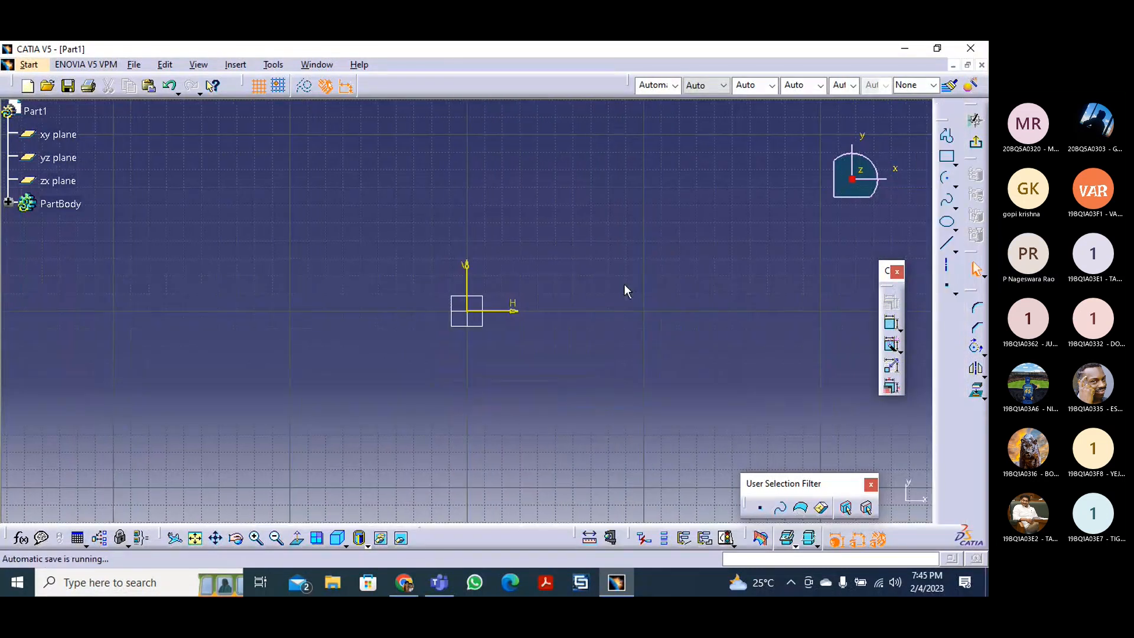
left_click_drag(798, 194, 640, 225)
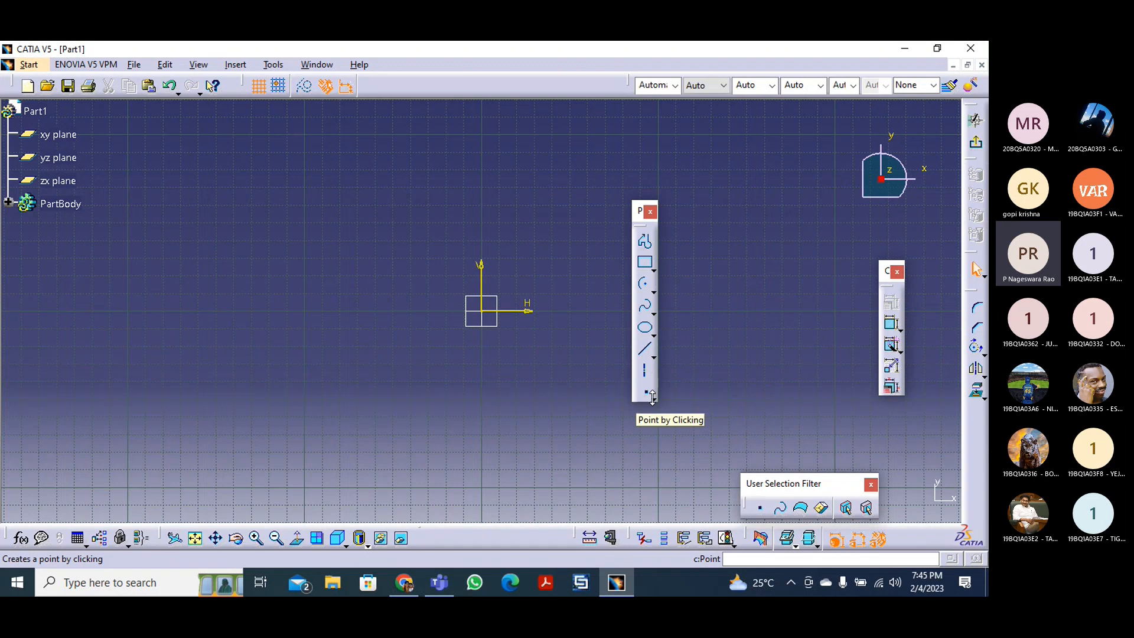
- Examine the Profile toolbar's variants for rectangles and predefined profiles, circles, splines, conics, lines and points
left_click(653, 267)
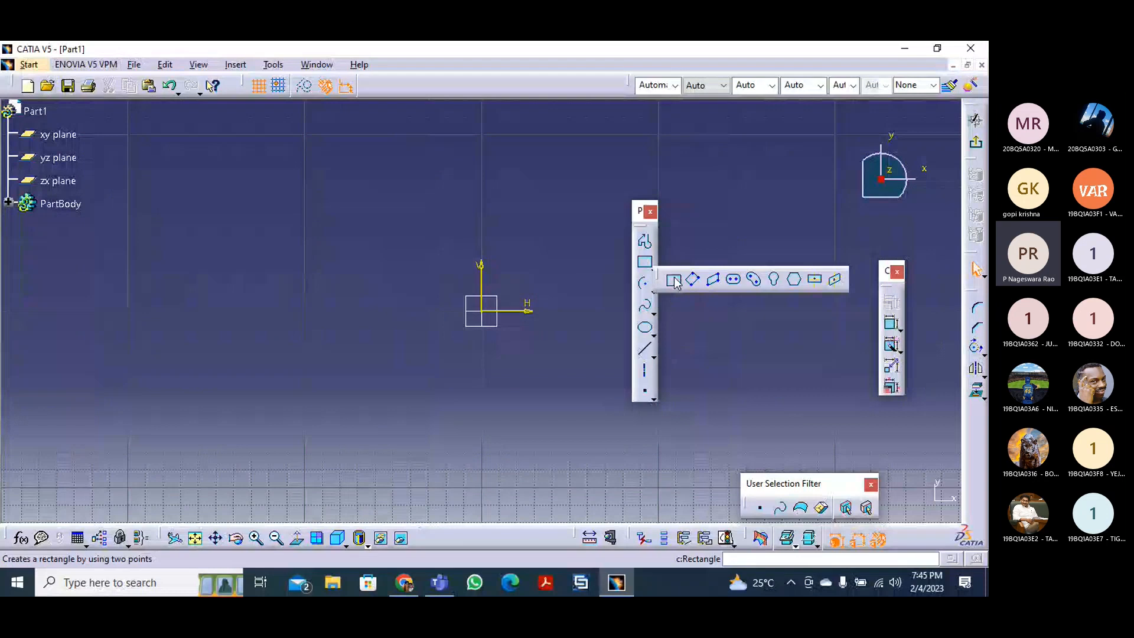
left_click(674, 280)
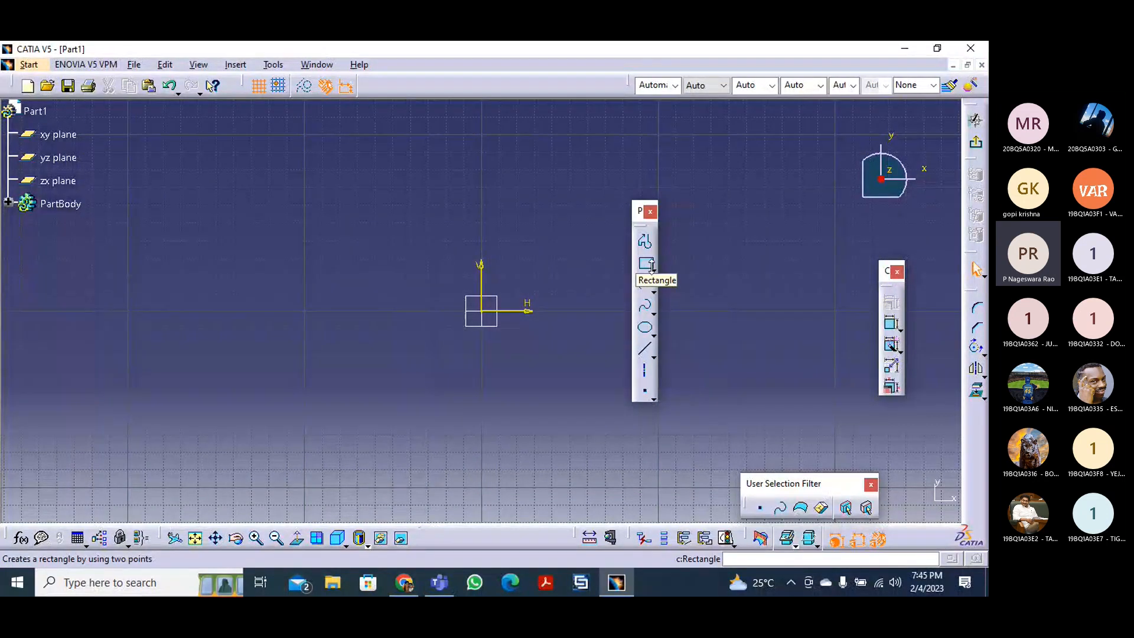
left_click(652, 269)
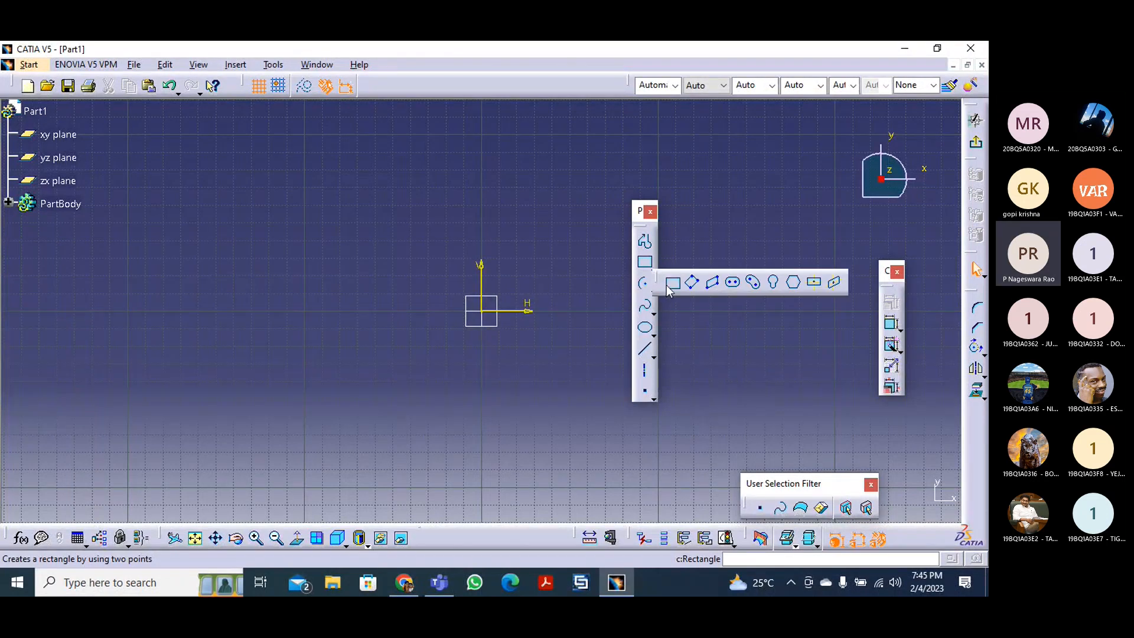
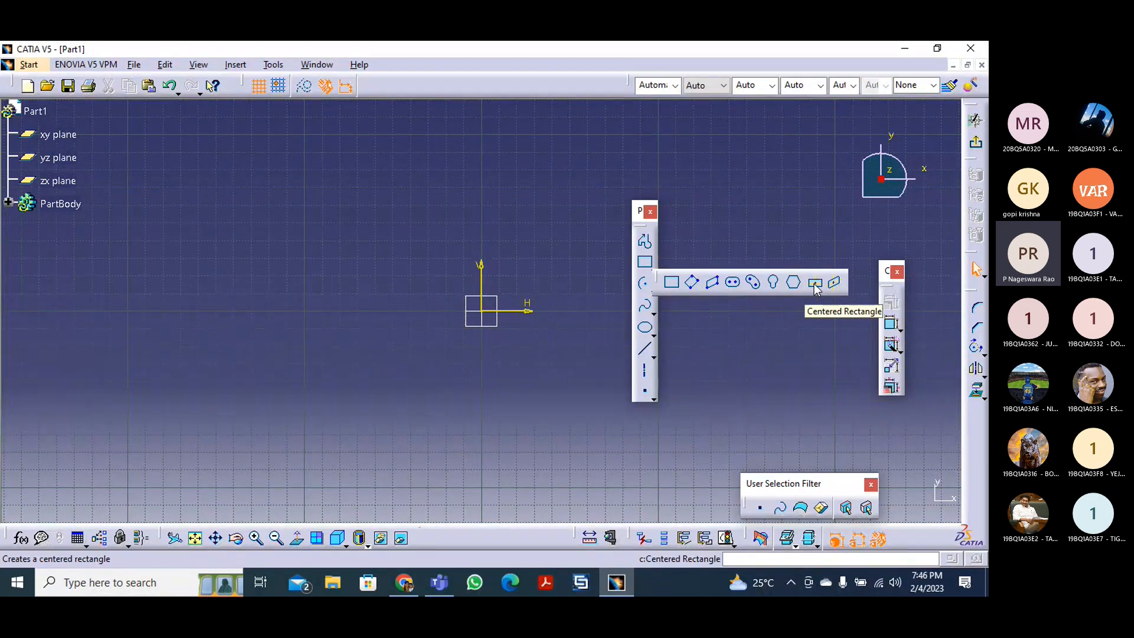
left_click(654, 290)
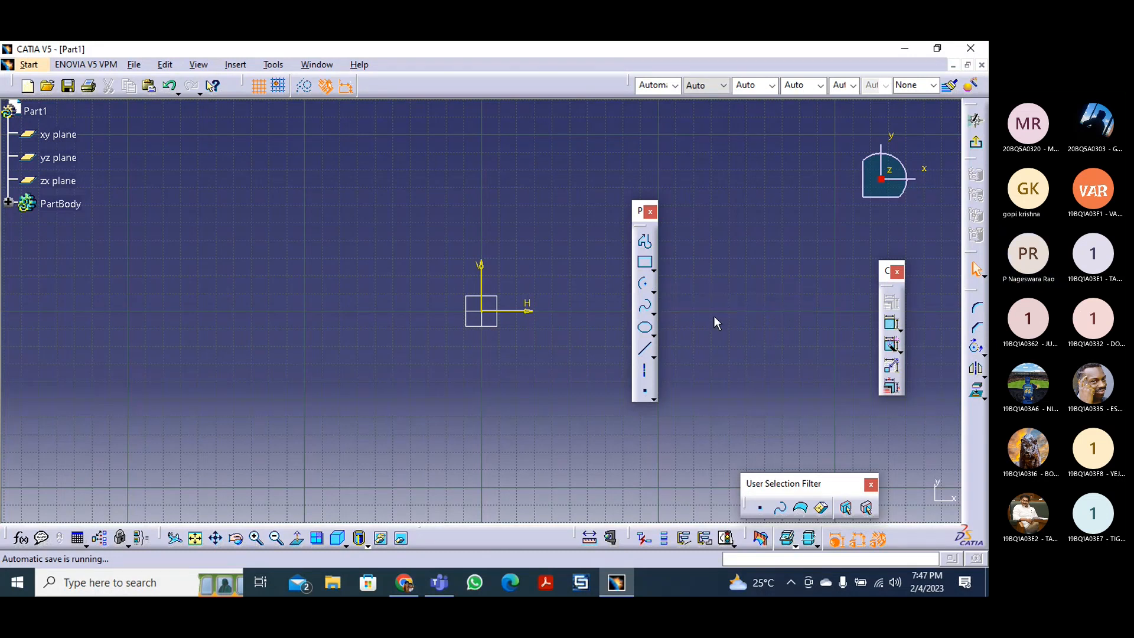
left_click(653, 310)
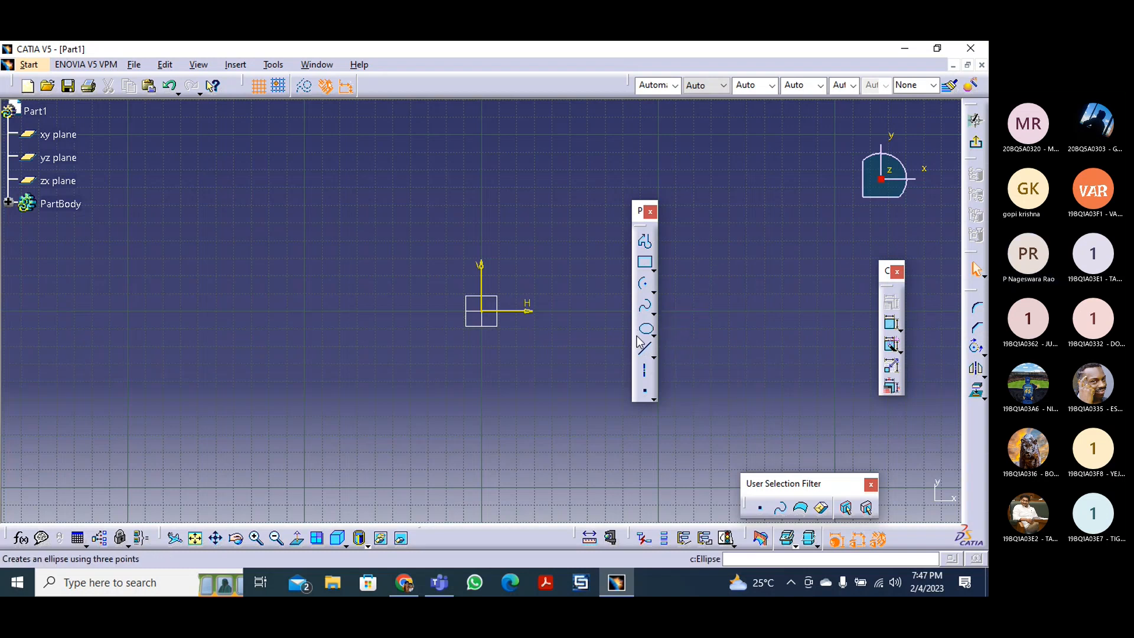
left_click(654, 334)
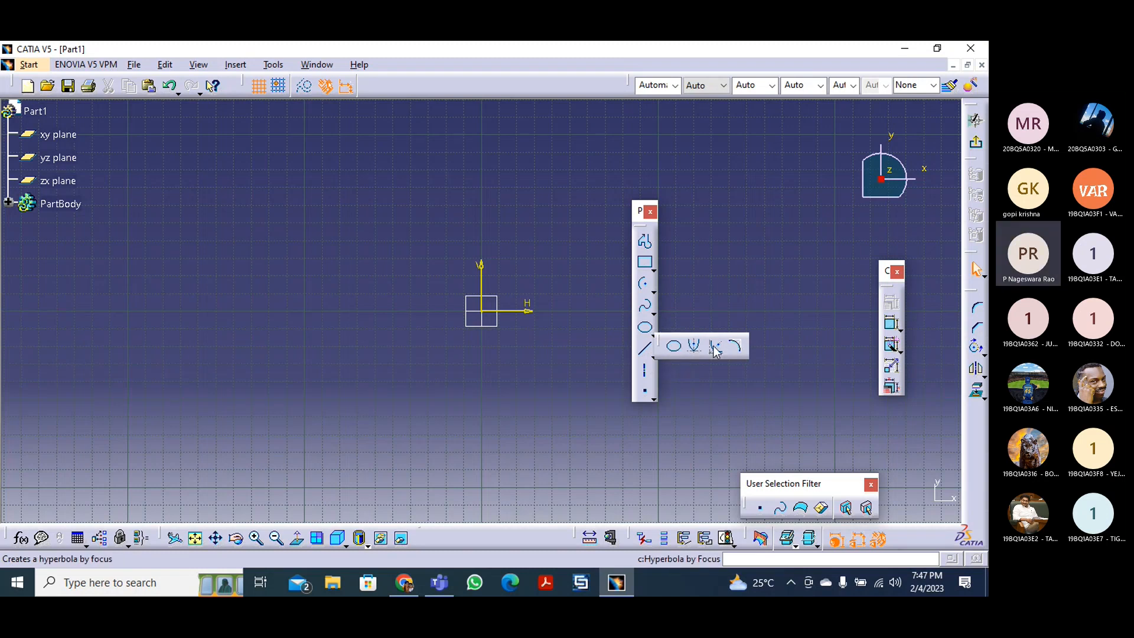
left_click(653, 357)
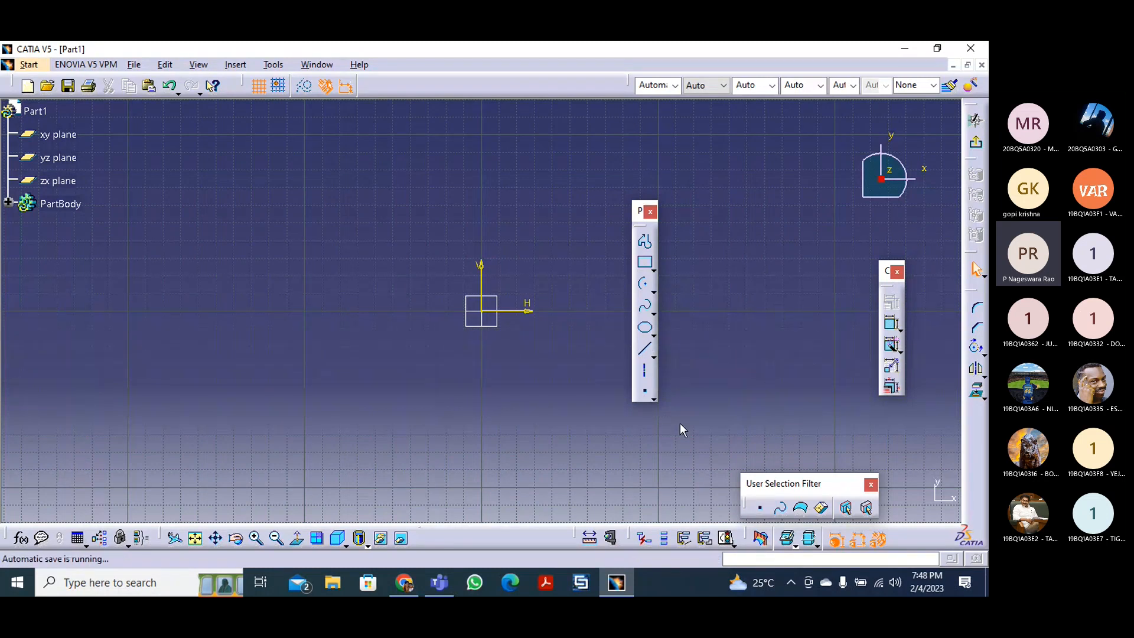
left_click(654, 400)
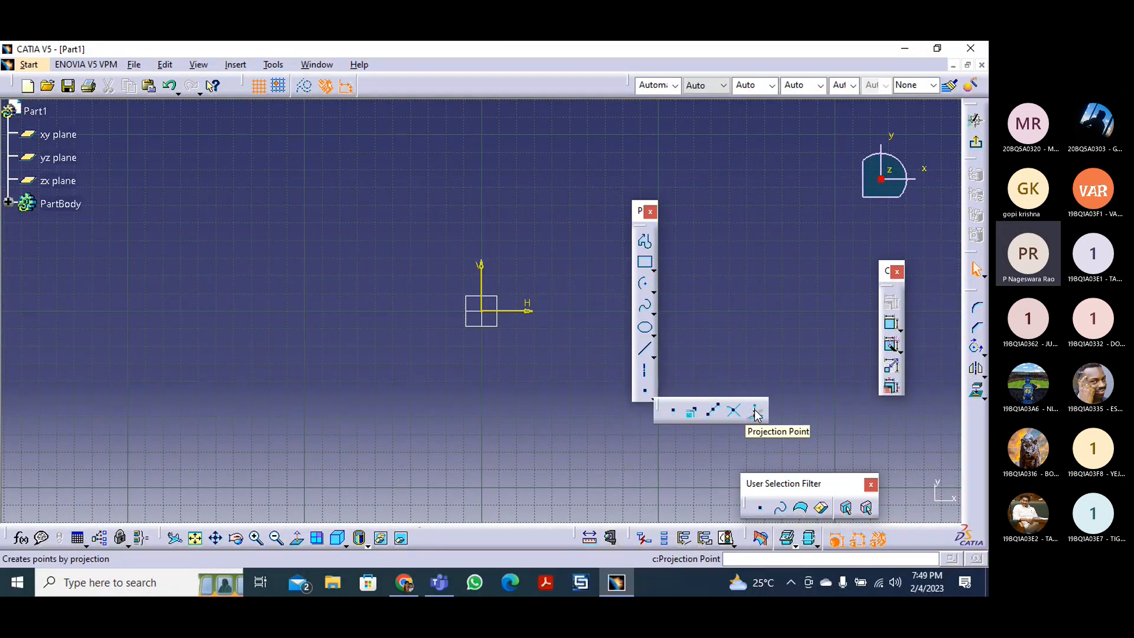
left_click(744, 314)
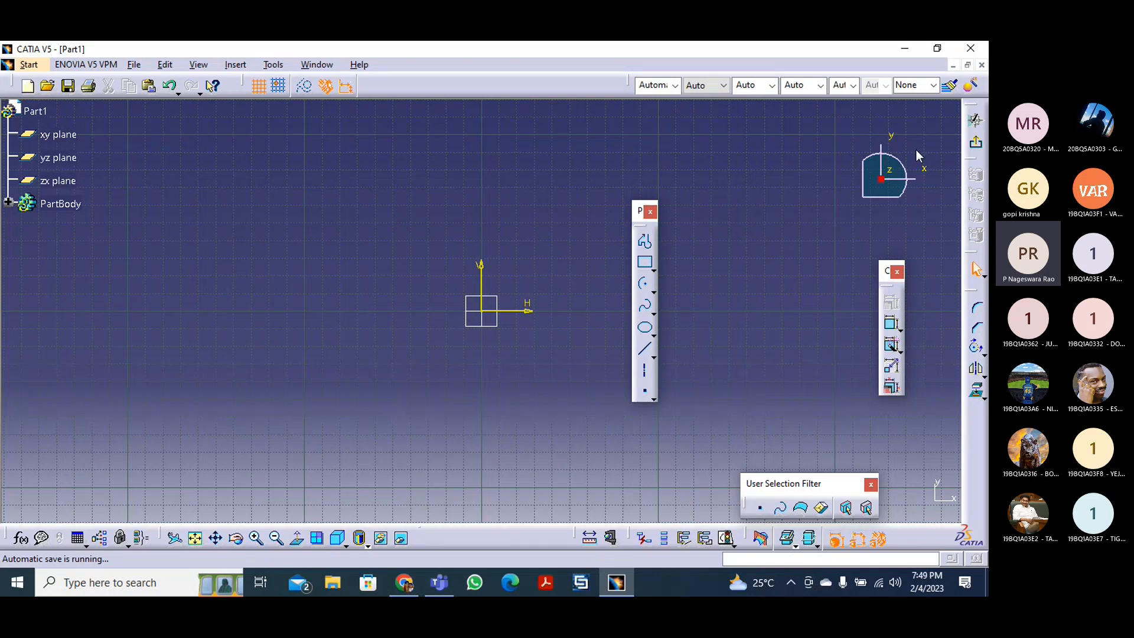
- Dock the Profile toolbar at the start of the inner side column and the Constraint toolbar at its lower end
left_click_drag(954, 107, 952, 106)
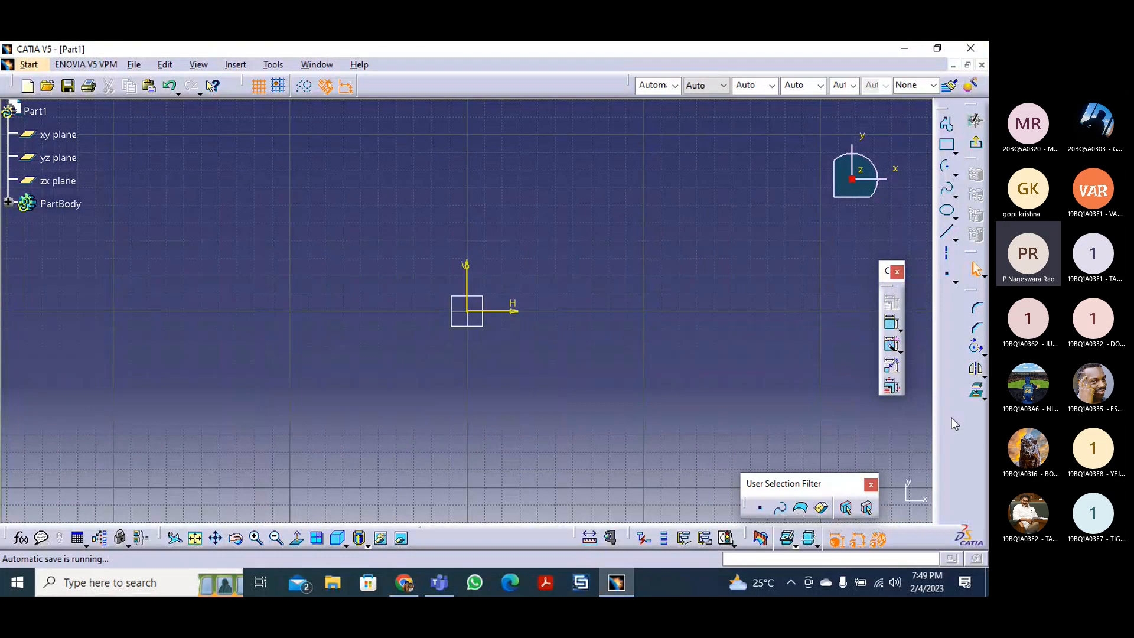
left_click_drag(940, 401, 942, 410)
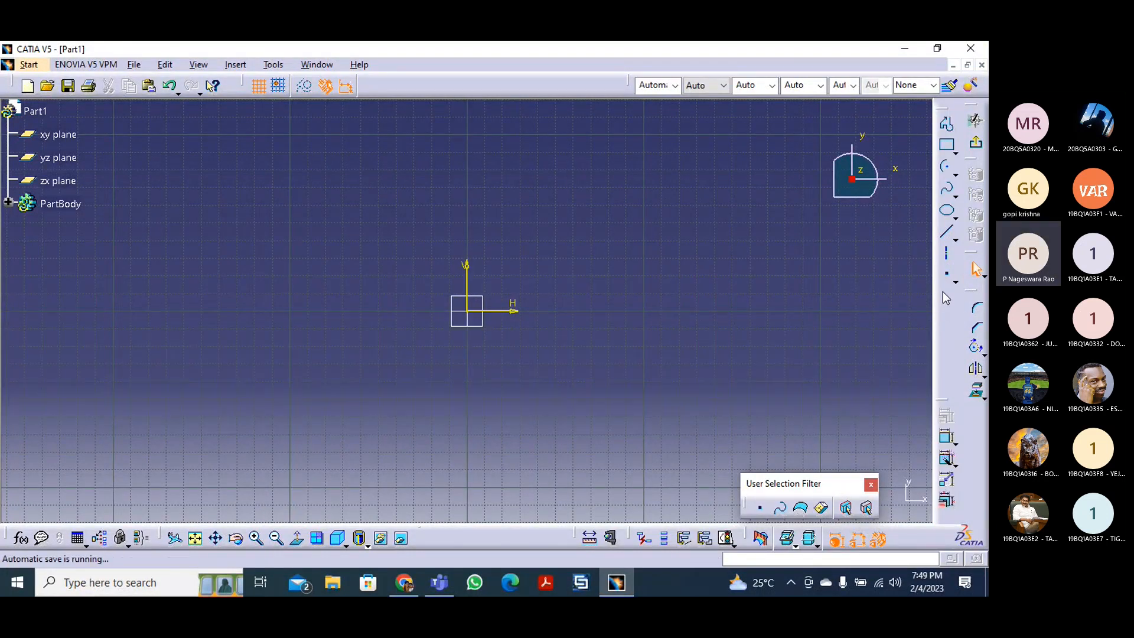
- Dock the Operation and User Selection Filter toolbars in the inner side column, with the Constraint toolbar in the outer column
left_click_drag(971, 290, 943, 292)
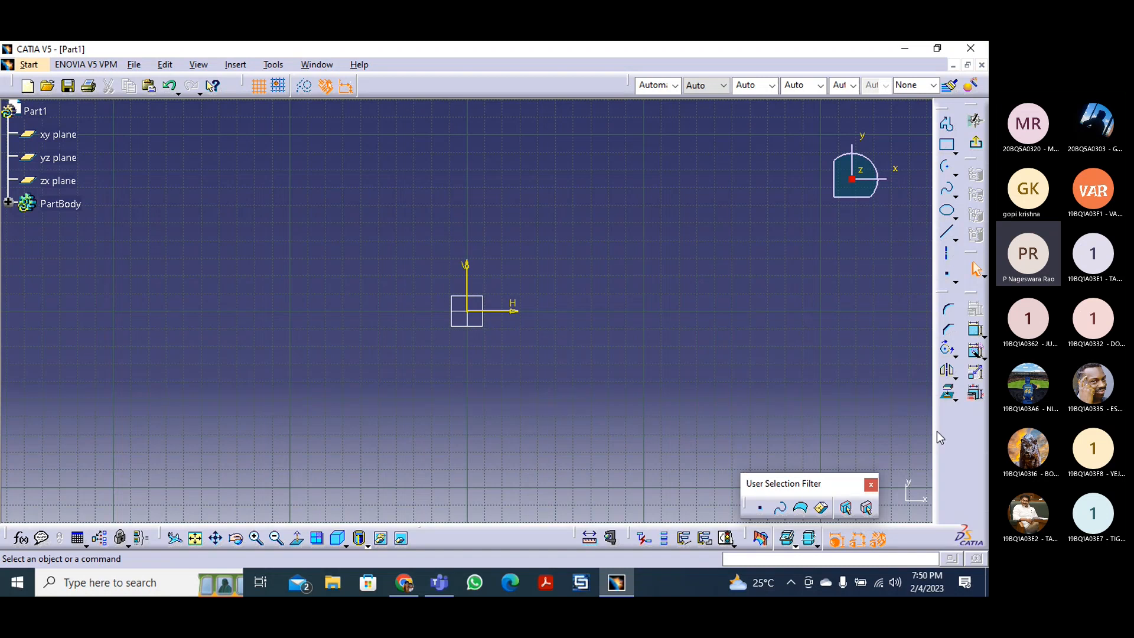
left_click_drag(957, 417, 952, 421)
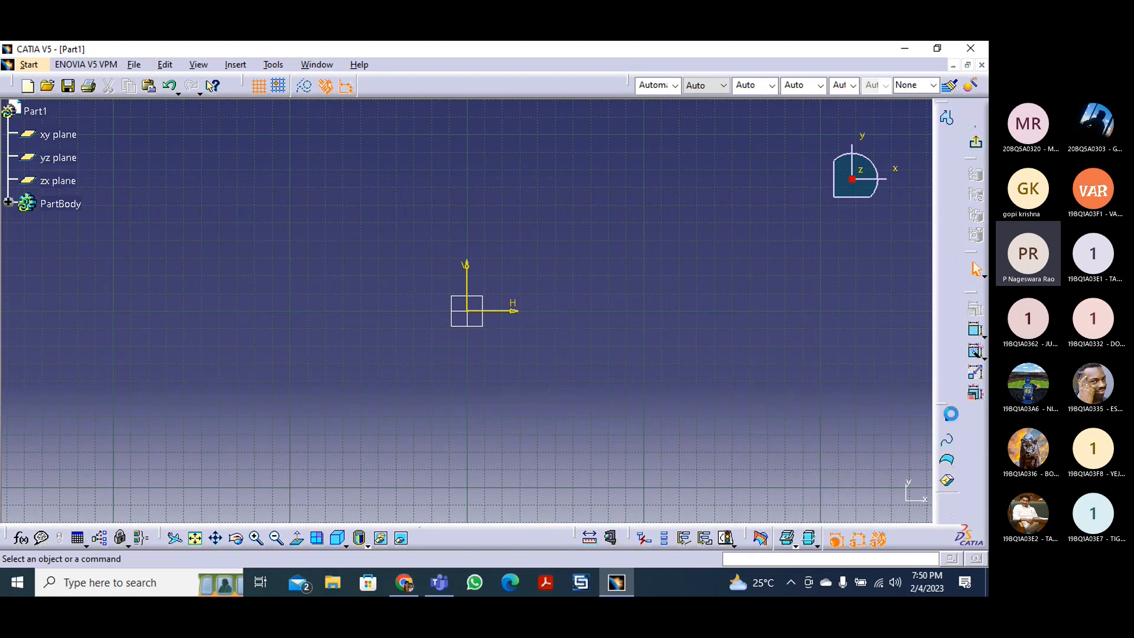
- Float the Sketch tools toolbar over the sketch area, switch the grid display off and on again, and redock the toolbar
right_click(462, 86)
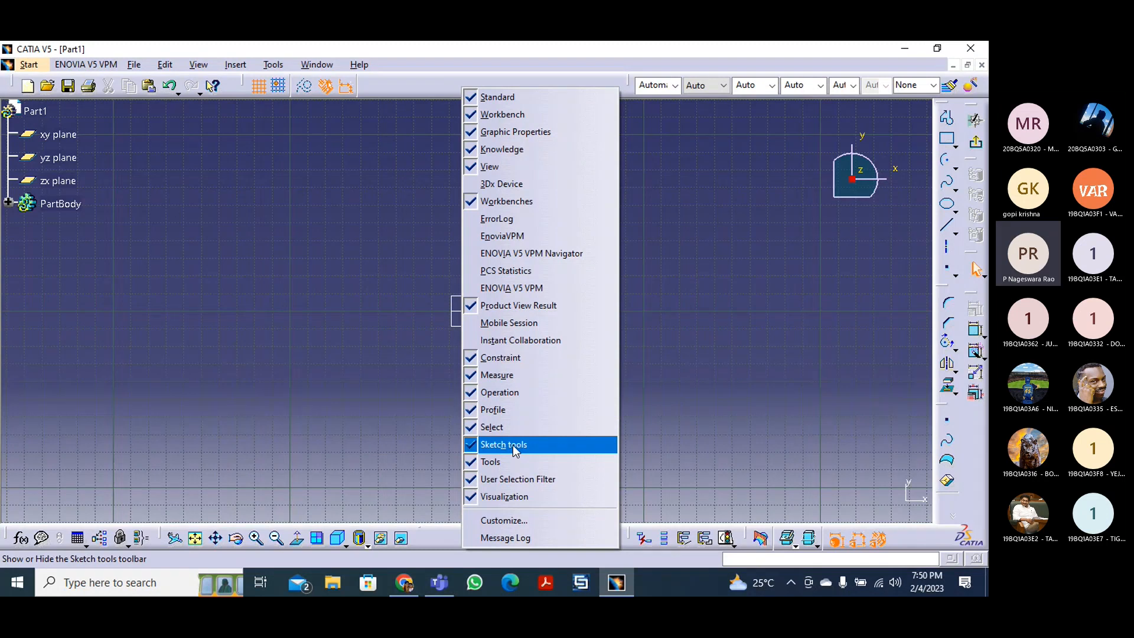
left_click(329, 231)
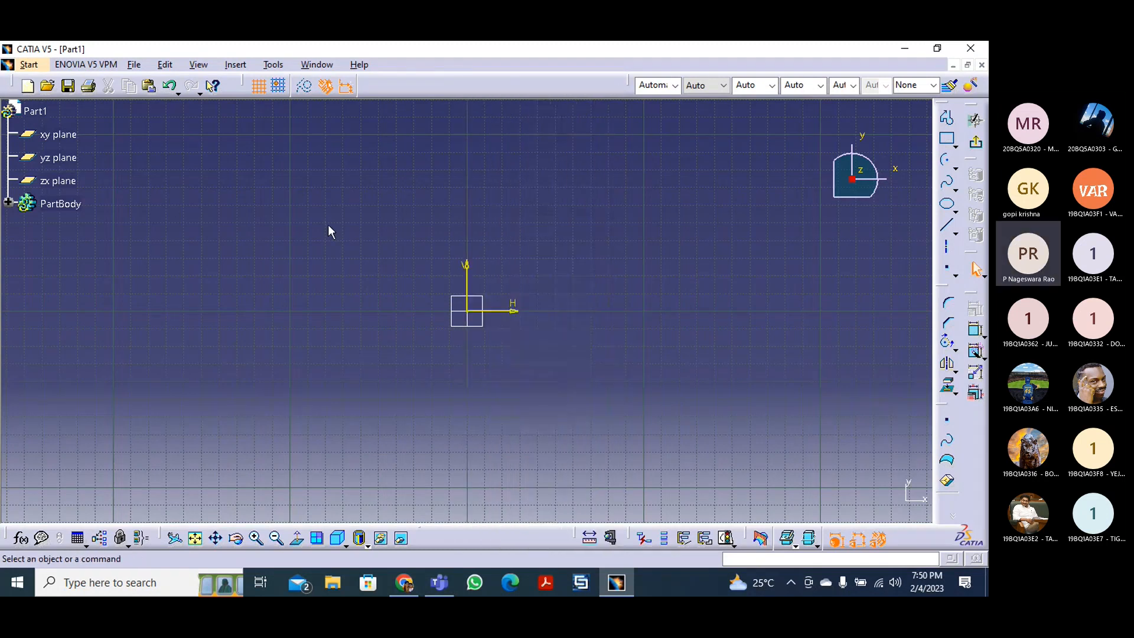
left_click_drag(246, 86, 245, 207)
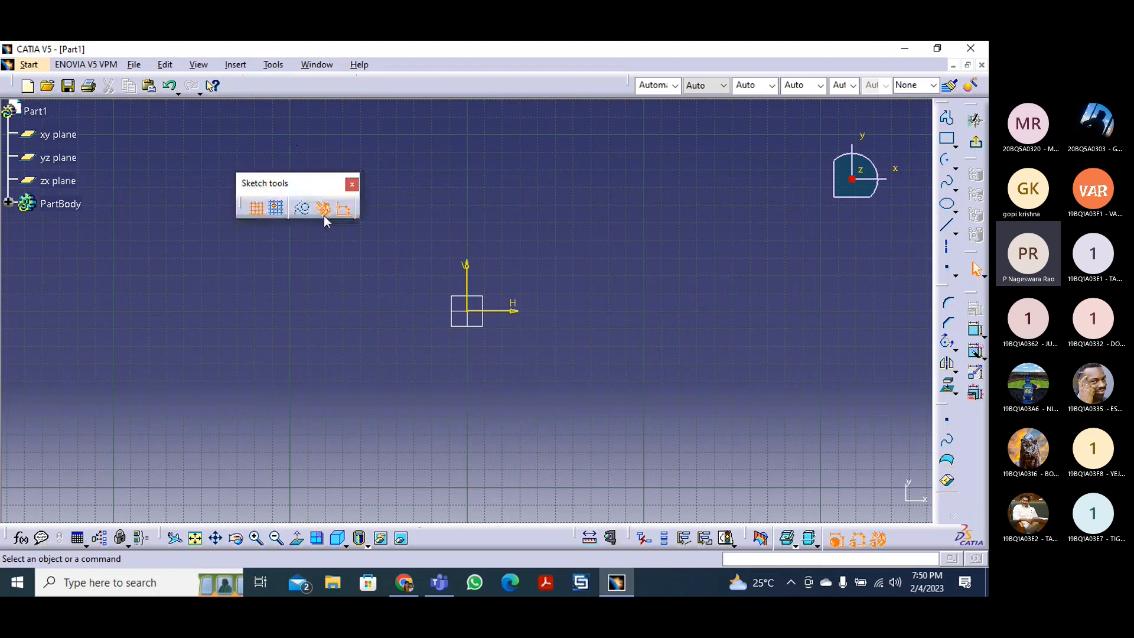
left_click(257, 209)
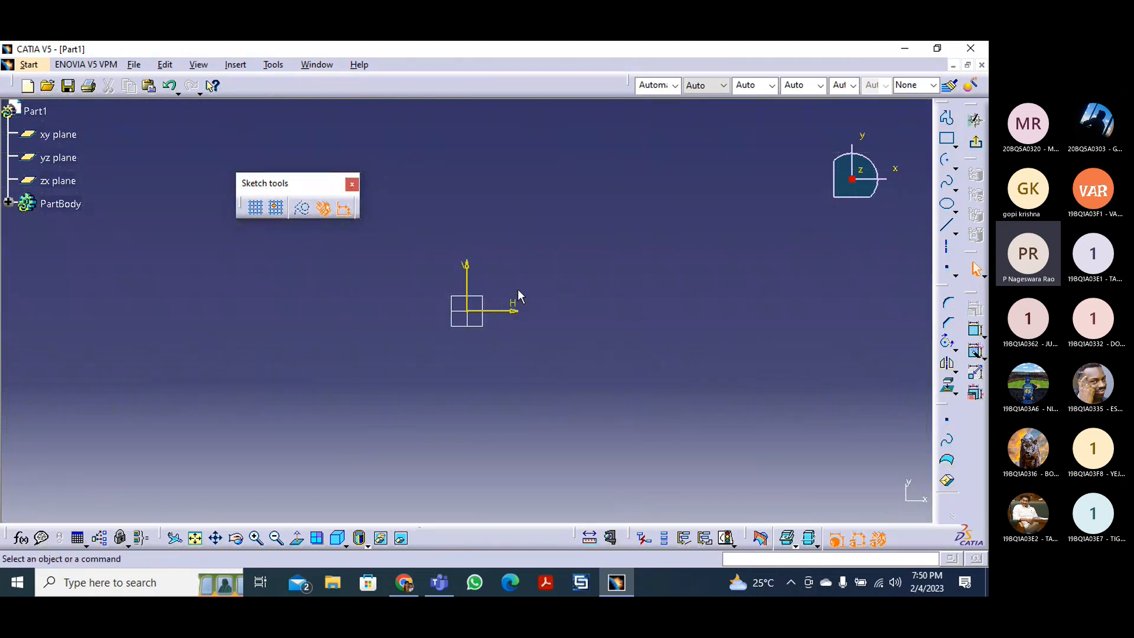
left_click(257, 209)
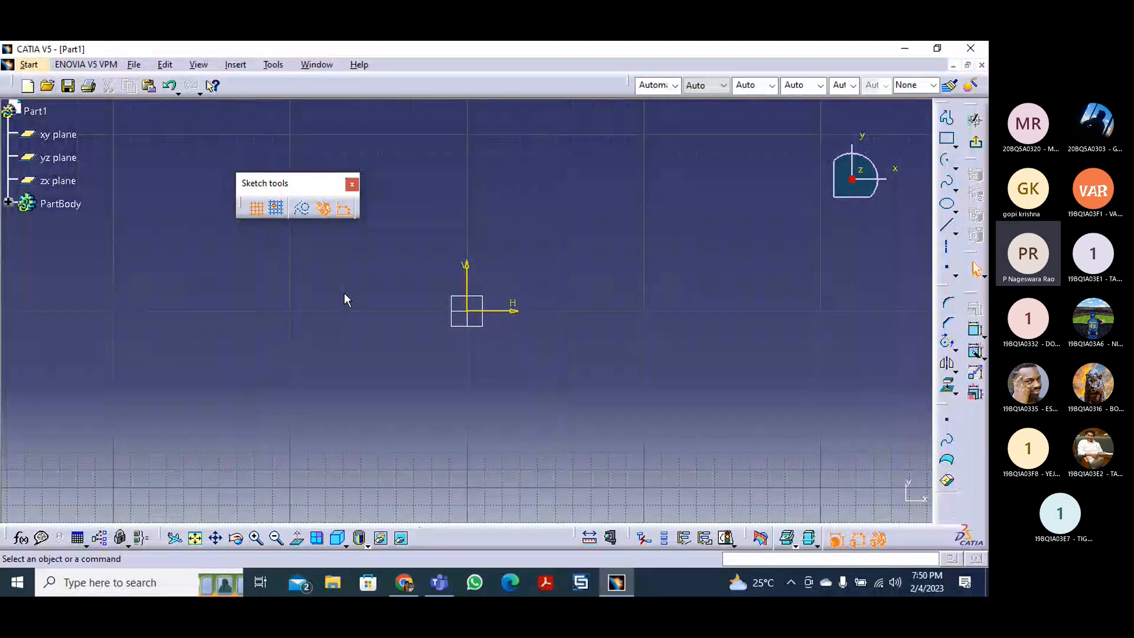
left_click(279, 71)
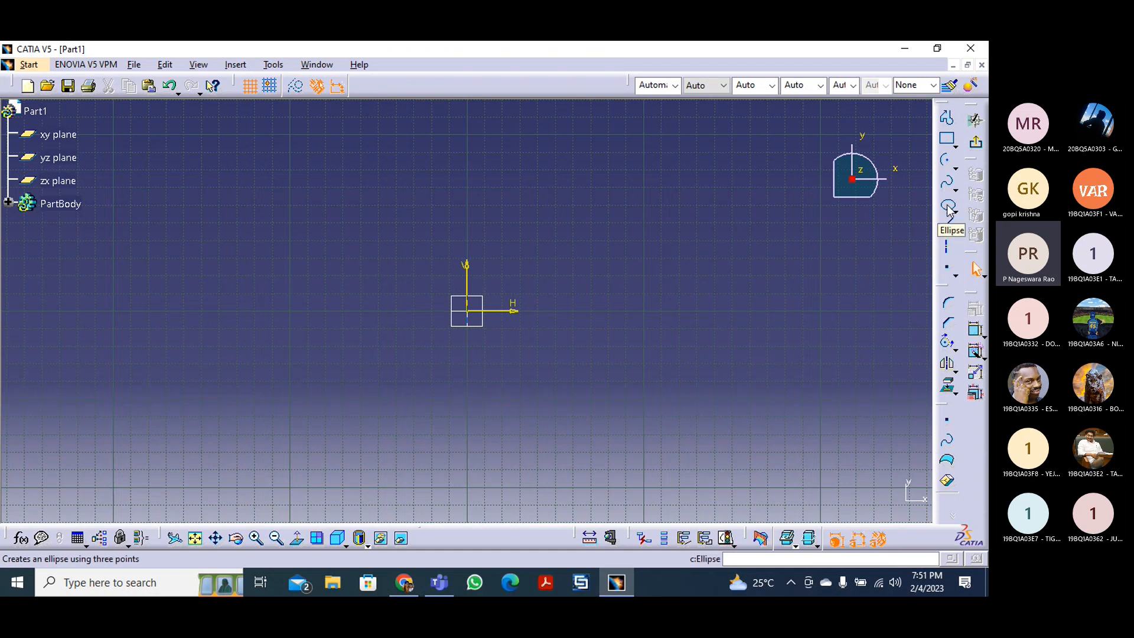
- Show the options the Profile command adds to Sketch tools, cancel it, and float the Sketch tools toolbar beside the specification tree
left_click(948, 120)
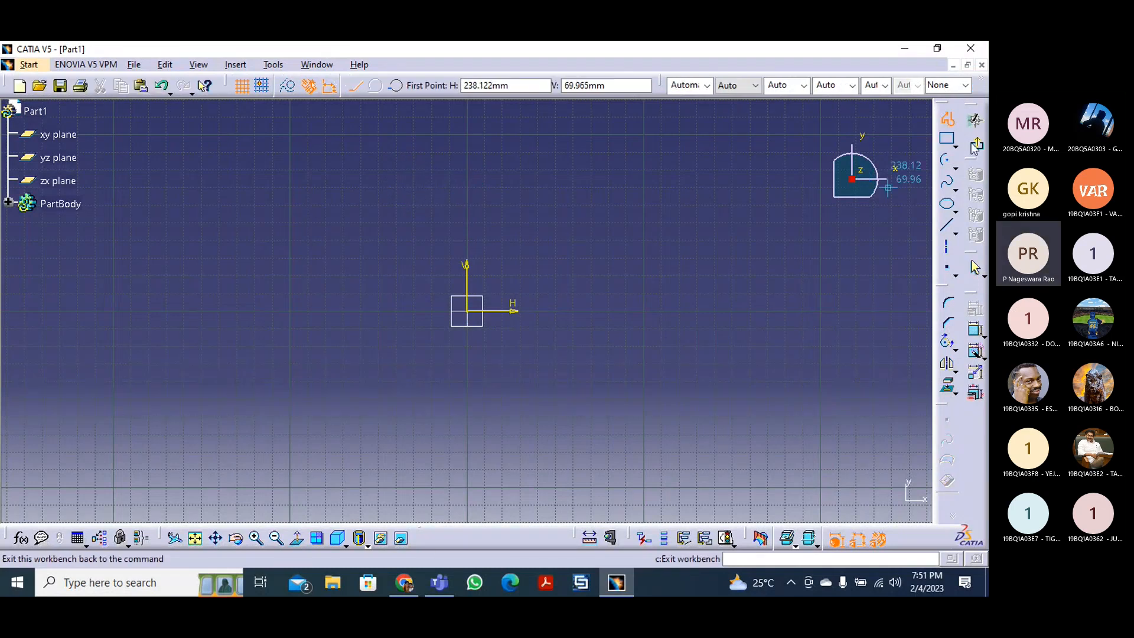
left_click(947, 121)
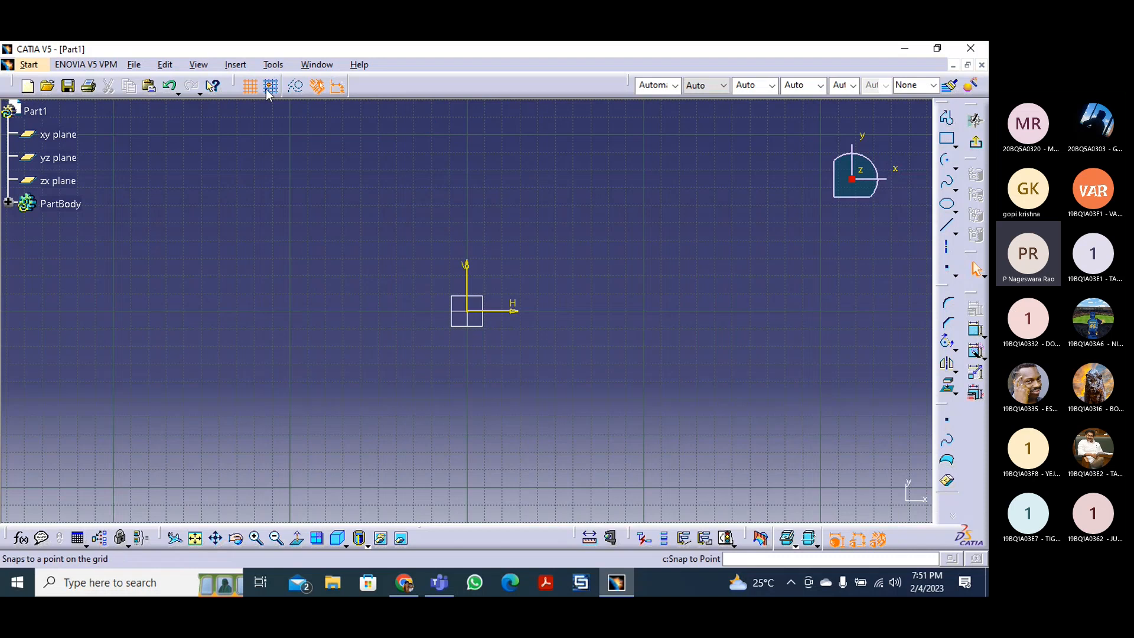
left_click_drag(196, 151, 134, 133)
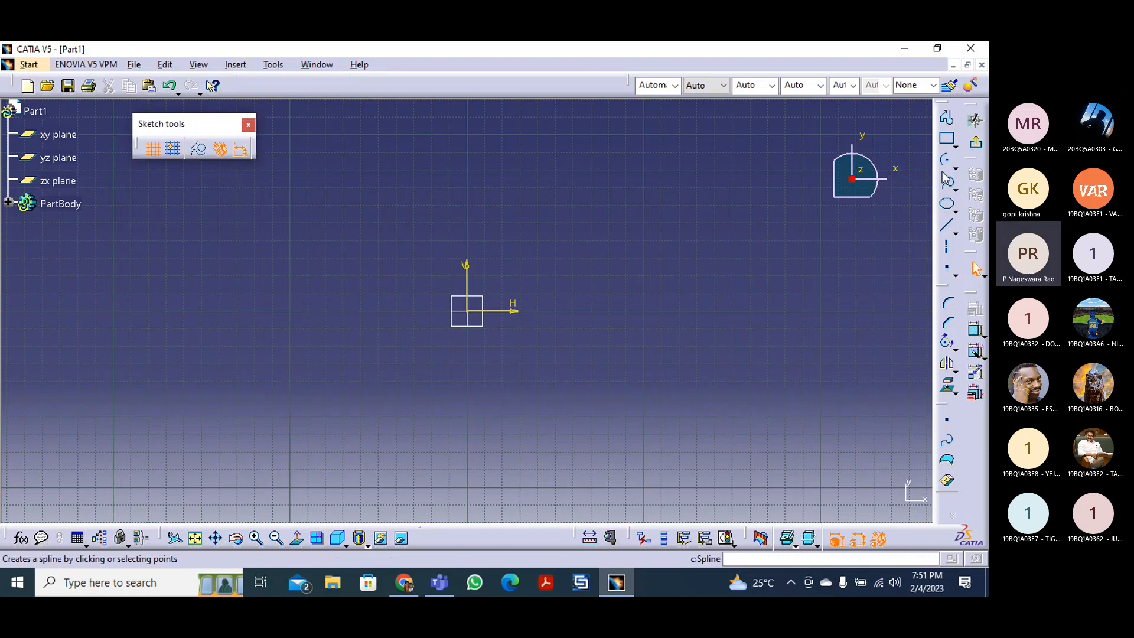
- Start a Profile with a horizontal line above the sketch origin, and continue it with a tangent arc curving down from its far end
left_click(948, 118)
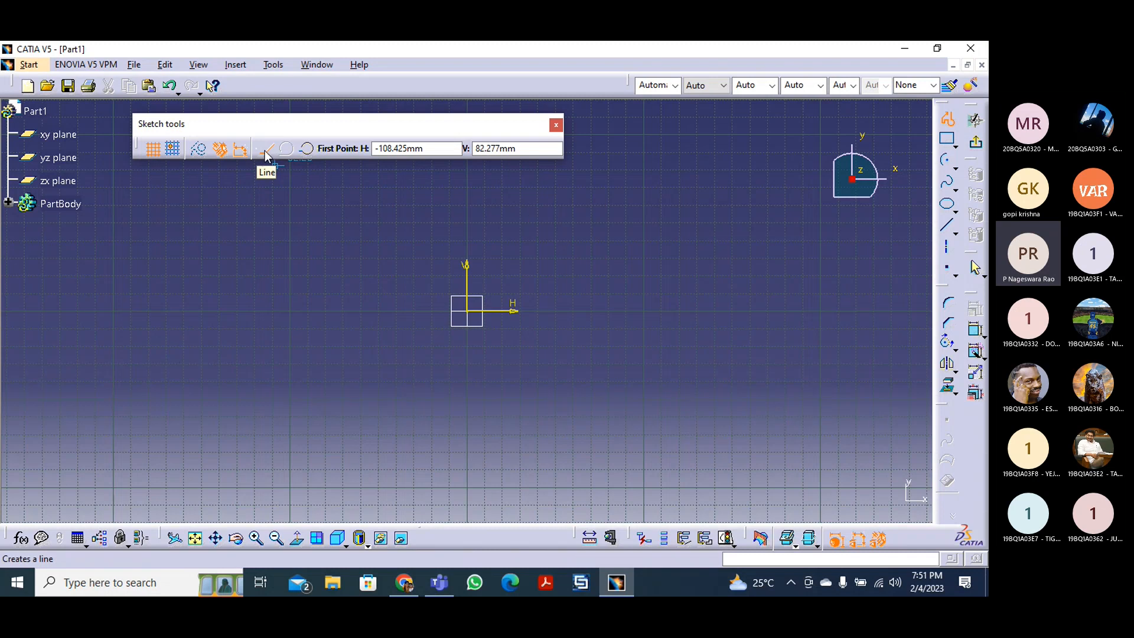
left_click(440, 198)
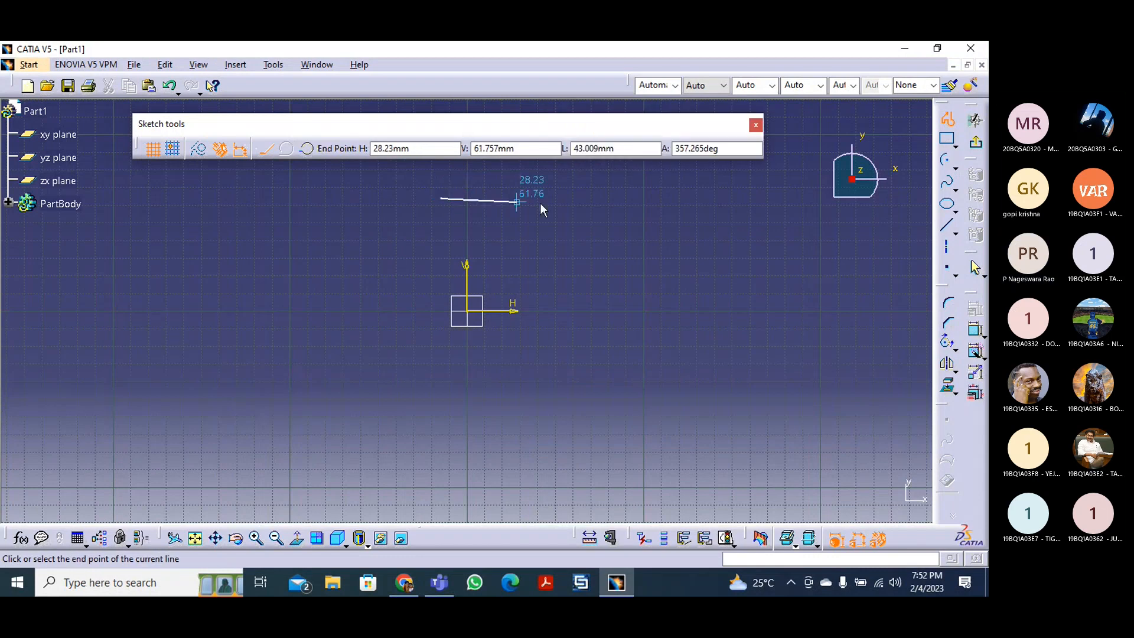
left_click(631, 198)
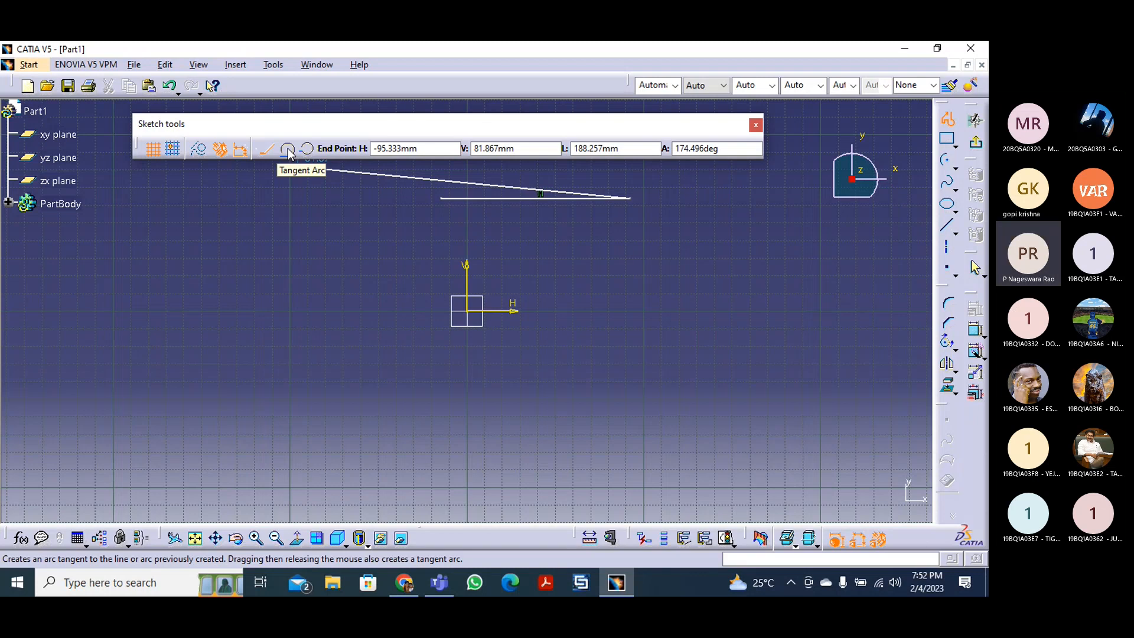
left_click(287, 151)
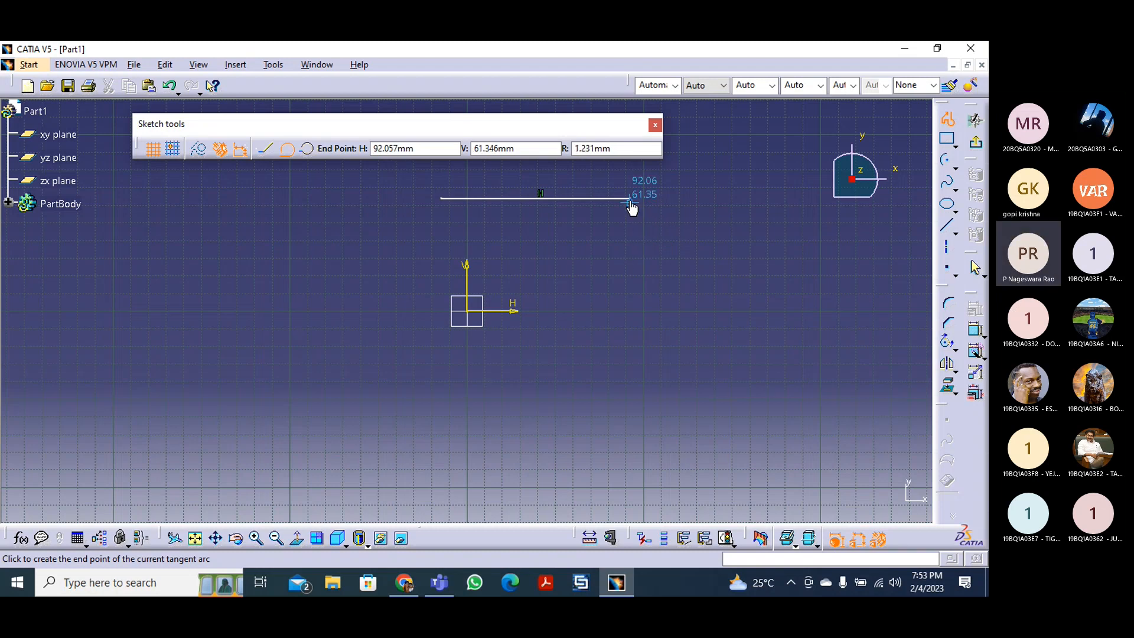
left_click(629, 253)
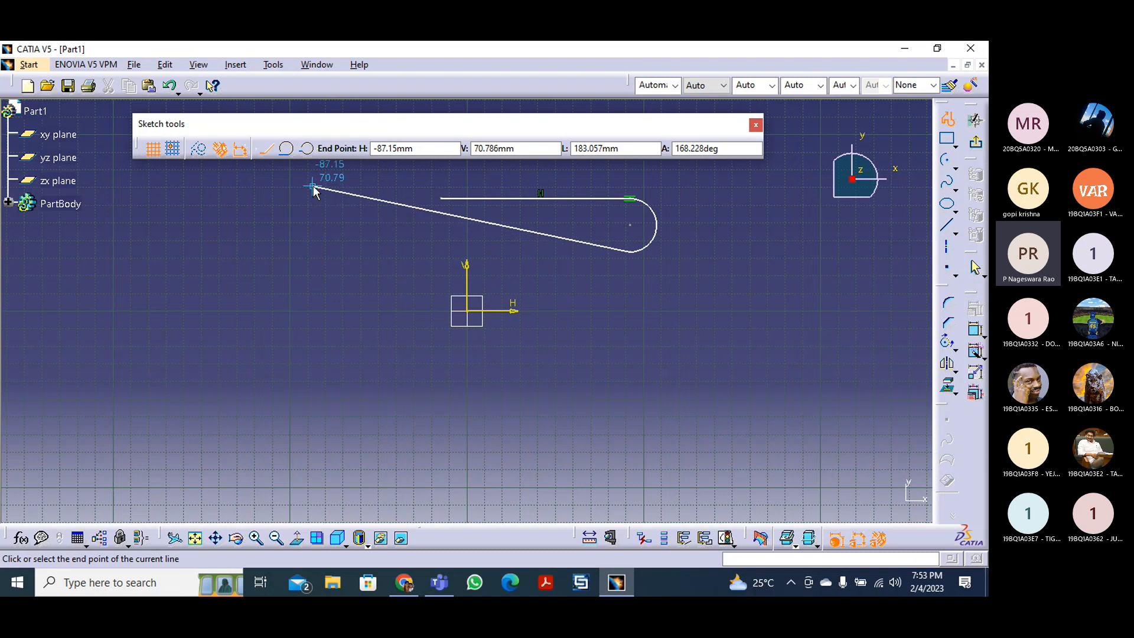
- Continue the profile with a second tangent arc bulging in the opposite direction below the first arc
left_click(287, 152)
left_click(629, 250)
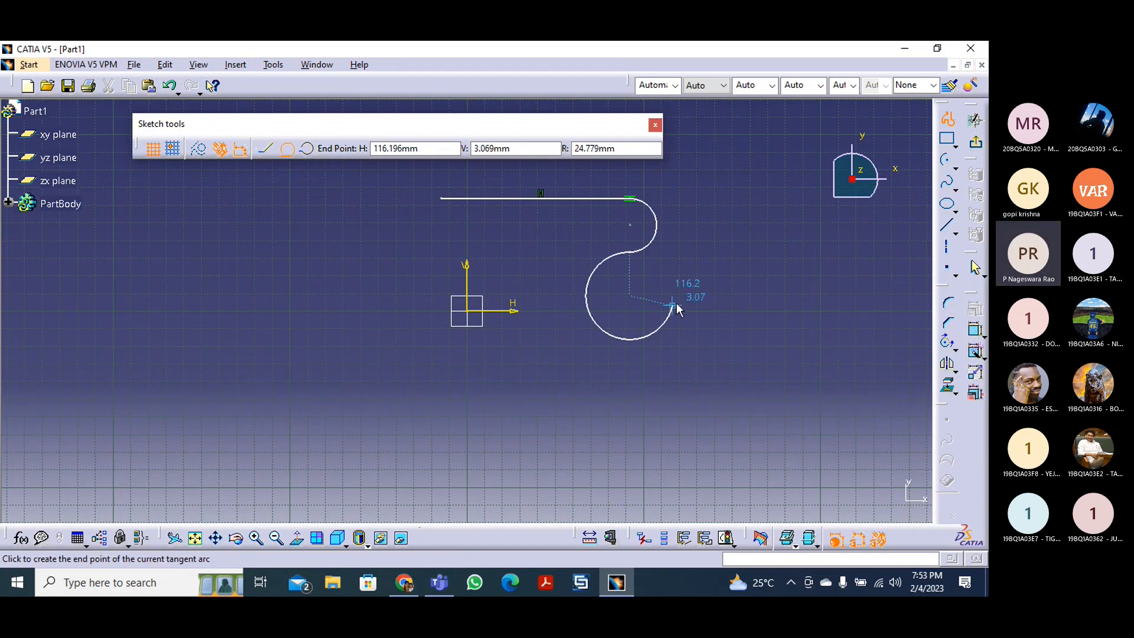
left_click(263, 151)
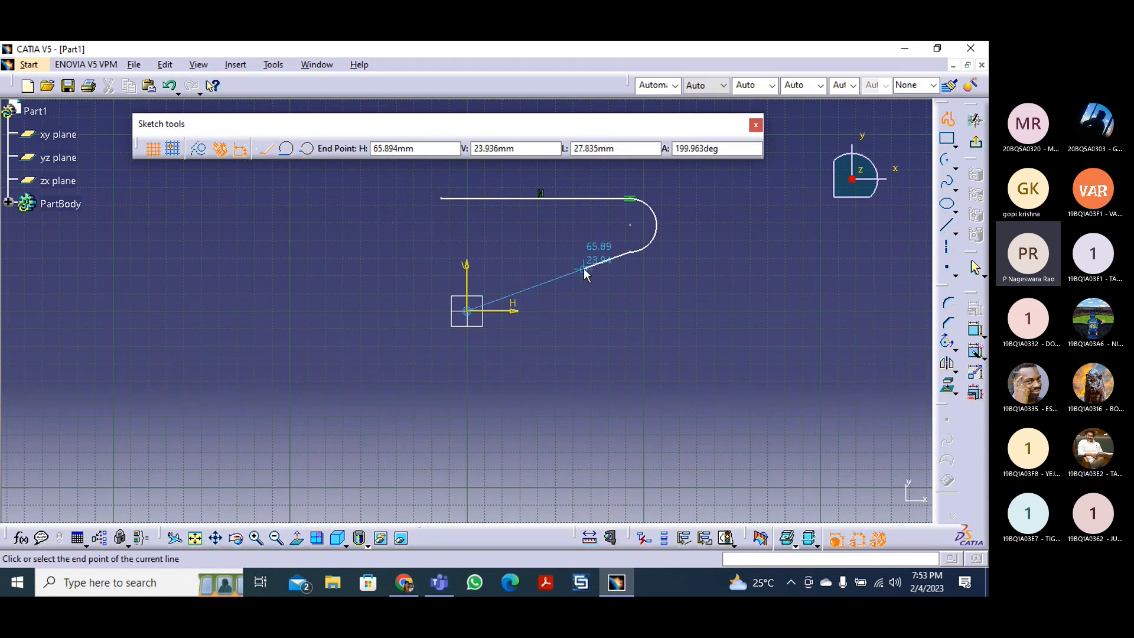
left_click(293, 151)
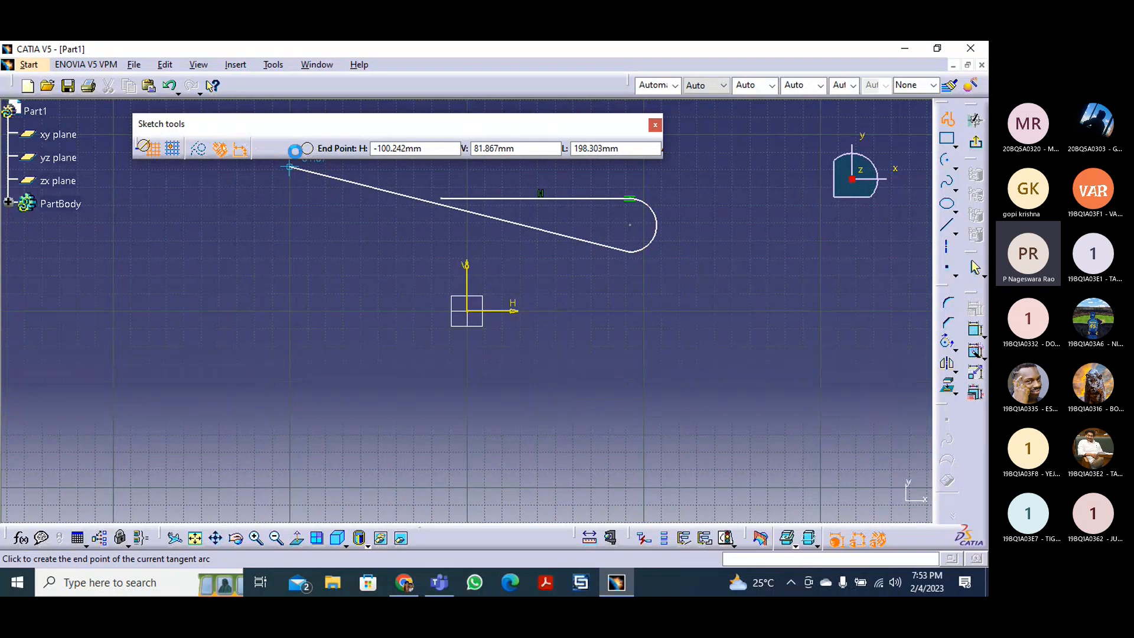
left_click(635, 296)
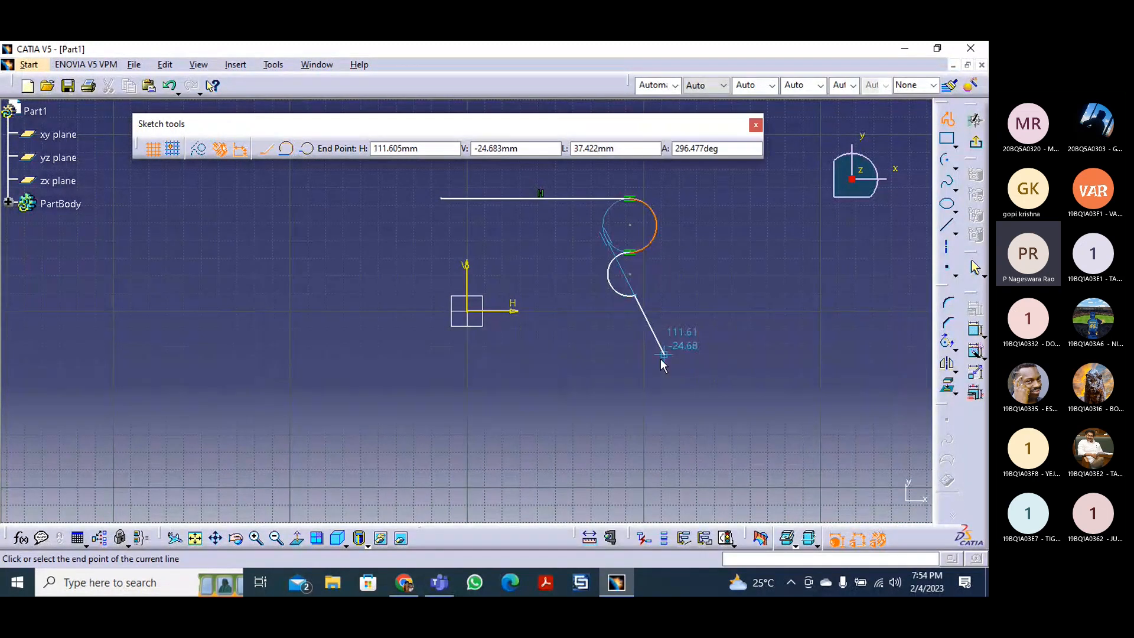
- Close the profile with three straight lines running below the sketch origin and back to the horizontal line's start point
left_click(583, 363)
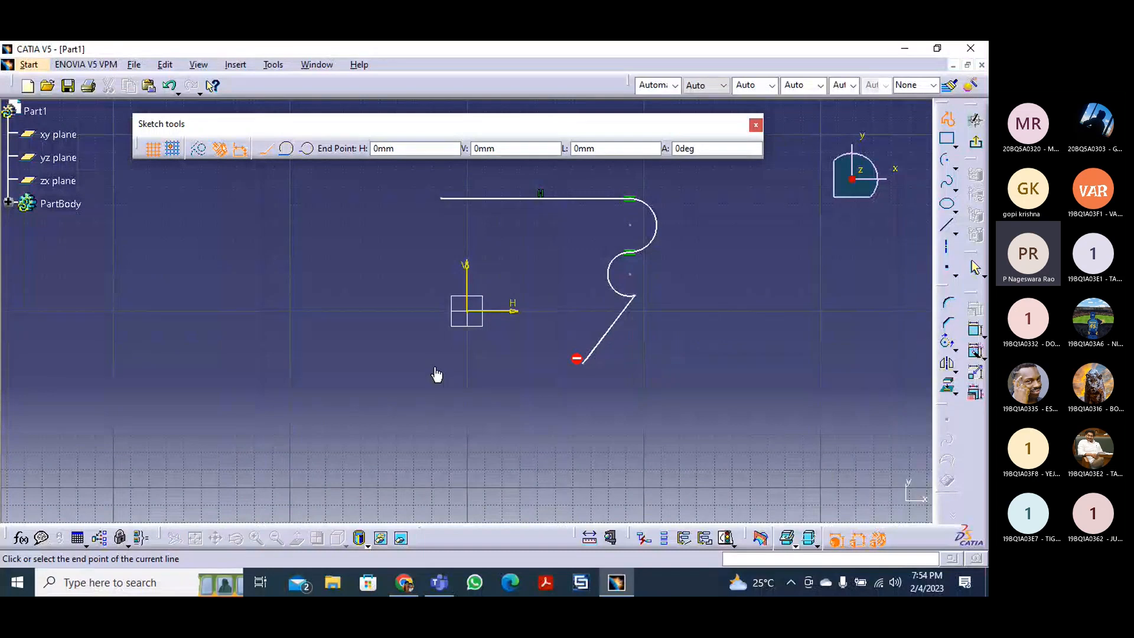
left_click(336, 325)
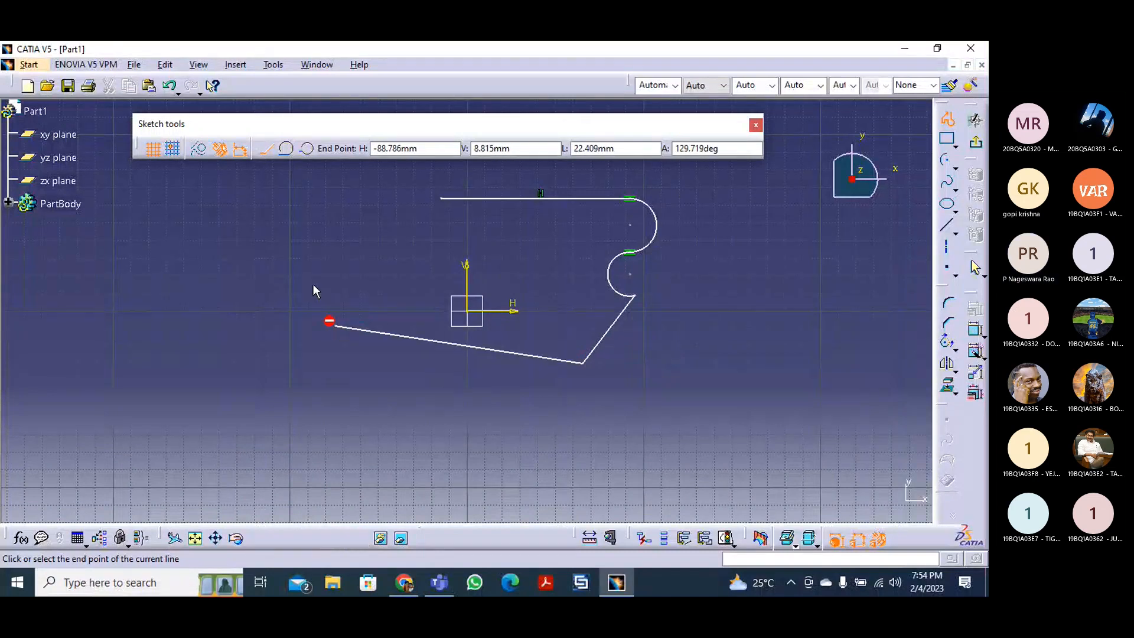
left_click(441, 199)
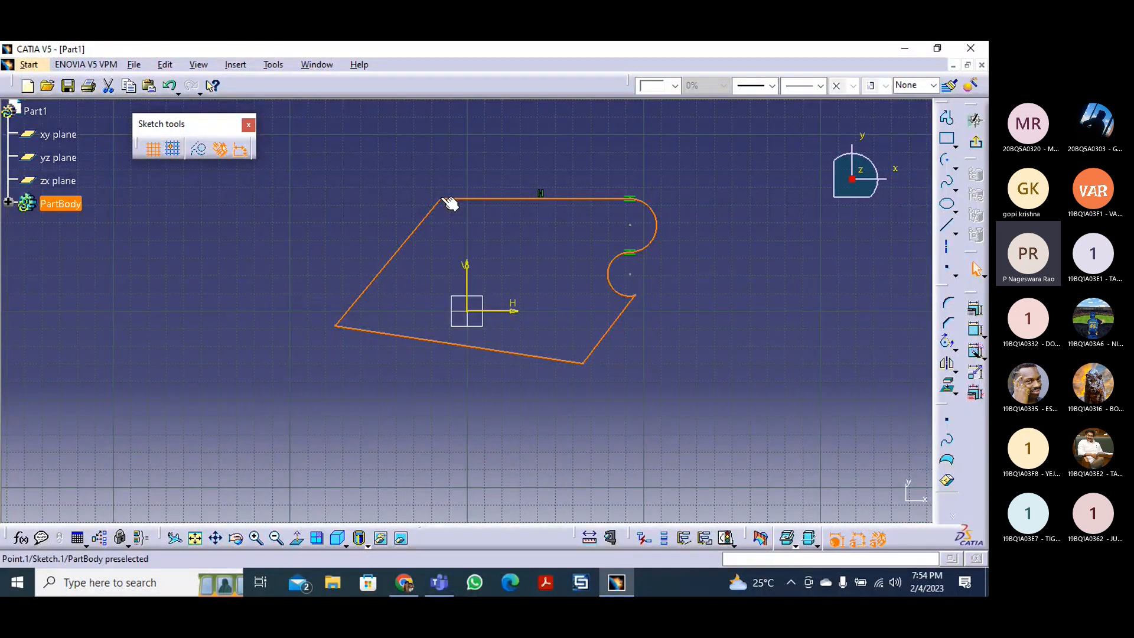
left_click(358, 182)
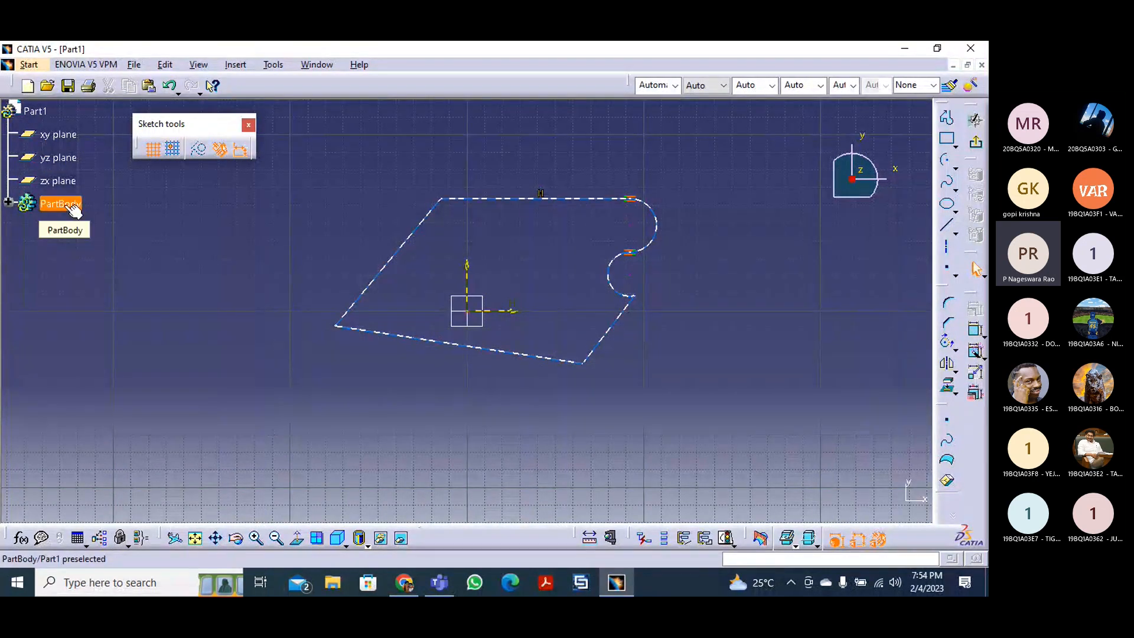
- Expand Sketch.1 under PartBody, identify Line.4, Point.9 and Line.3 among its Geometry elements, and collapse the Geometry branch
left_click(8, 203)
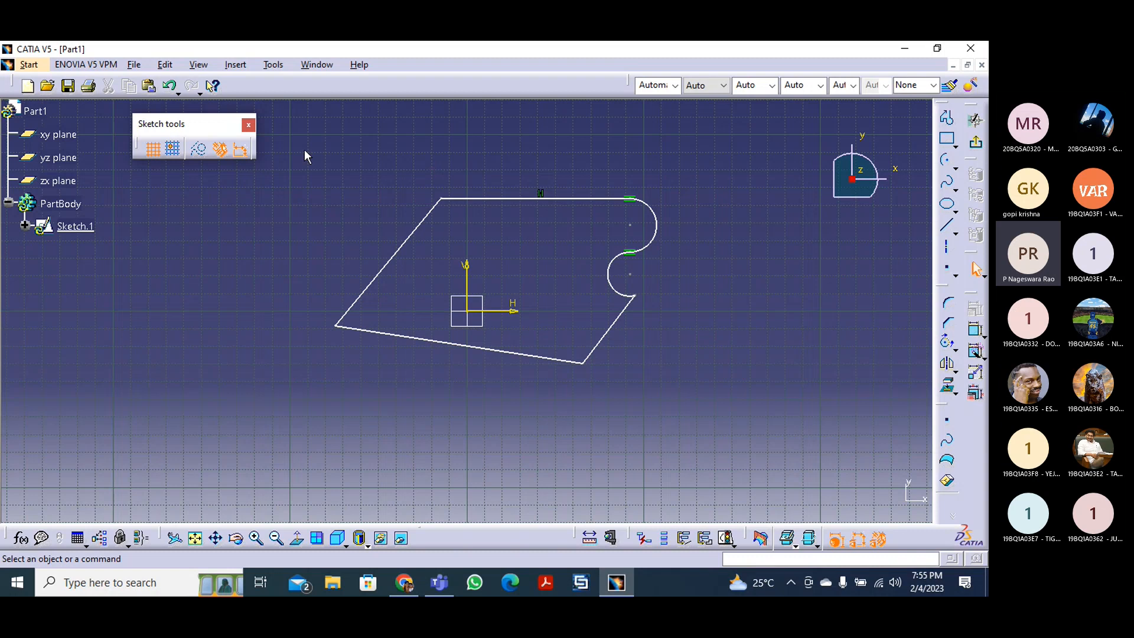
left_click(25, 227)
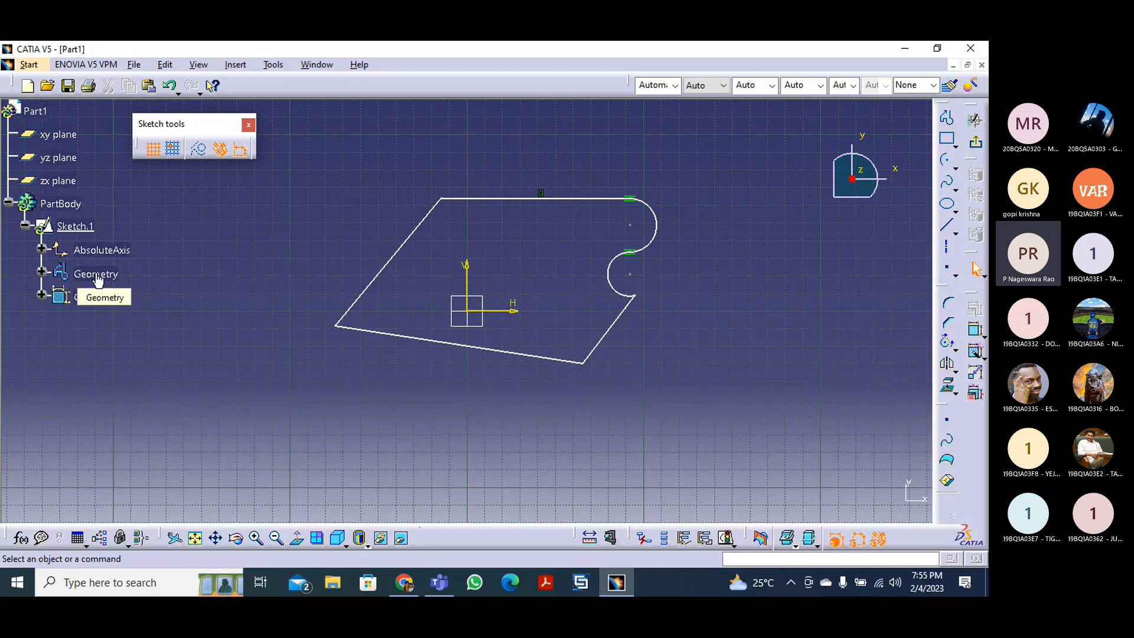
left_click(42, 271)
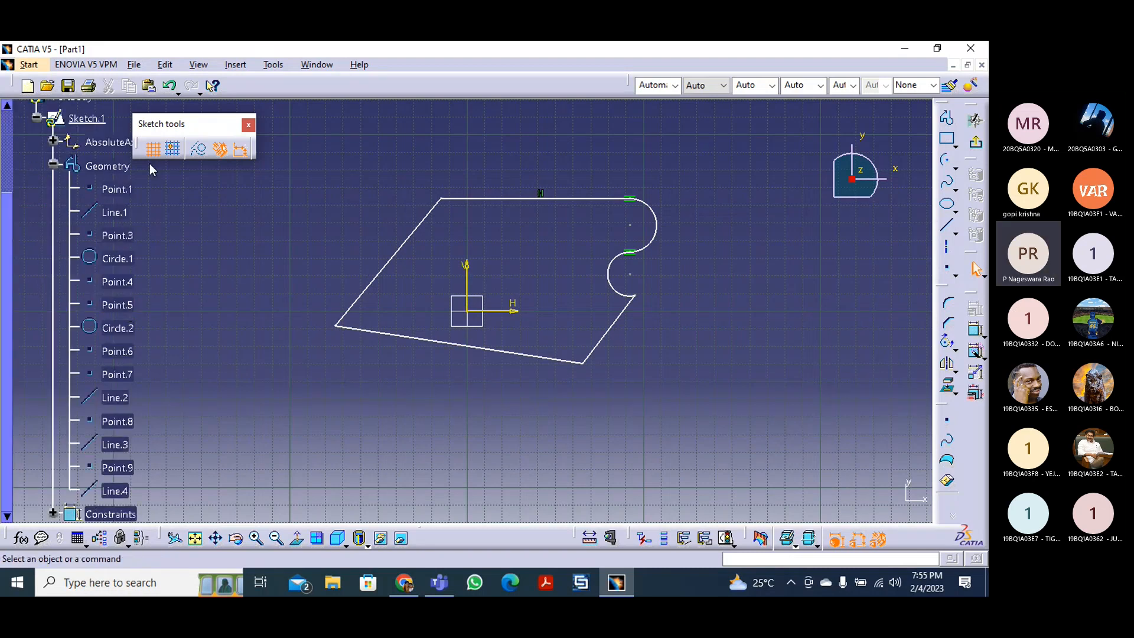
scroll(150, 165, "down", 2)
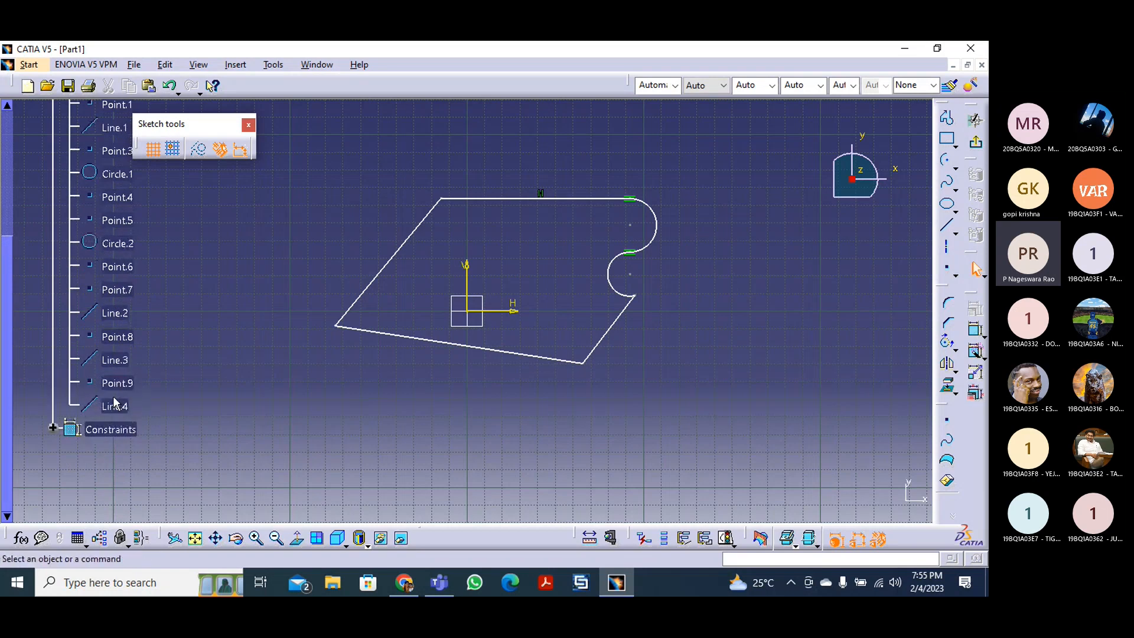
left_click(116, 406)
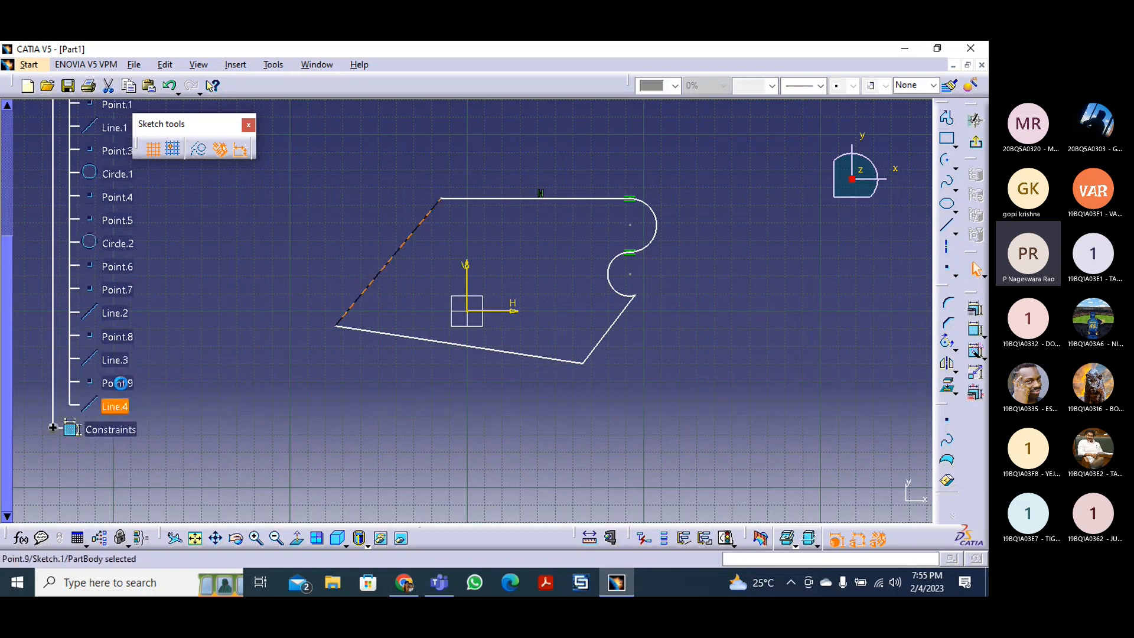
left_click(128, 387)
left_click(122, 357)
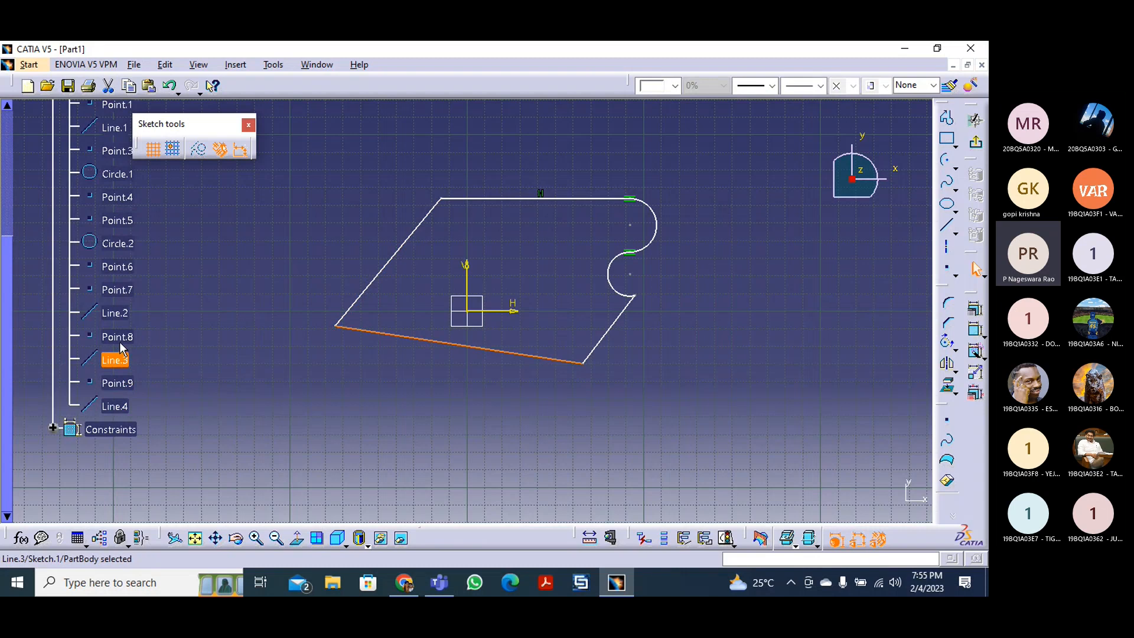
scroll(189, 312, "up", 3)
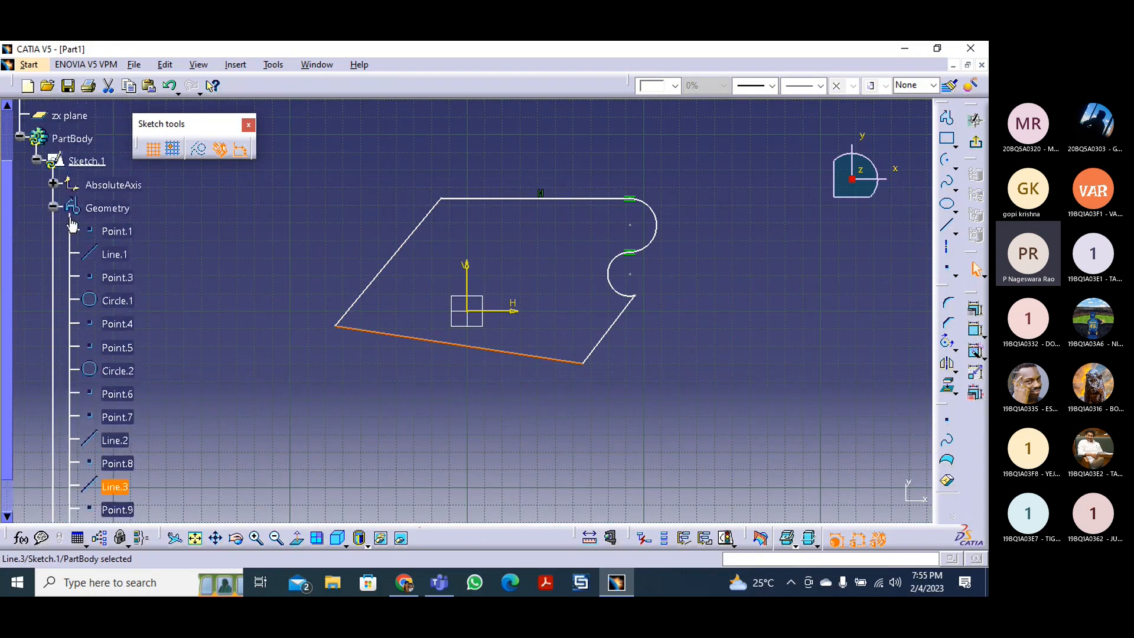
left_click(53, 208)
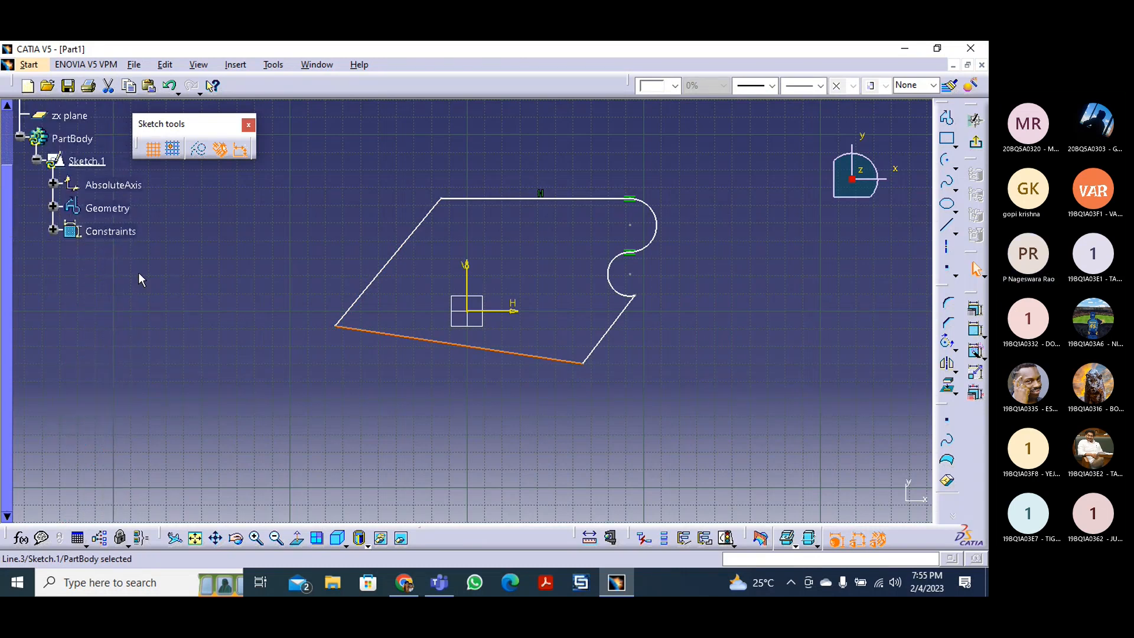
- Expand the sketch's Constraints branch and highlight Parallelism.1 and Tangency.2 to identify them on the profile
left_click(54, 231)
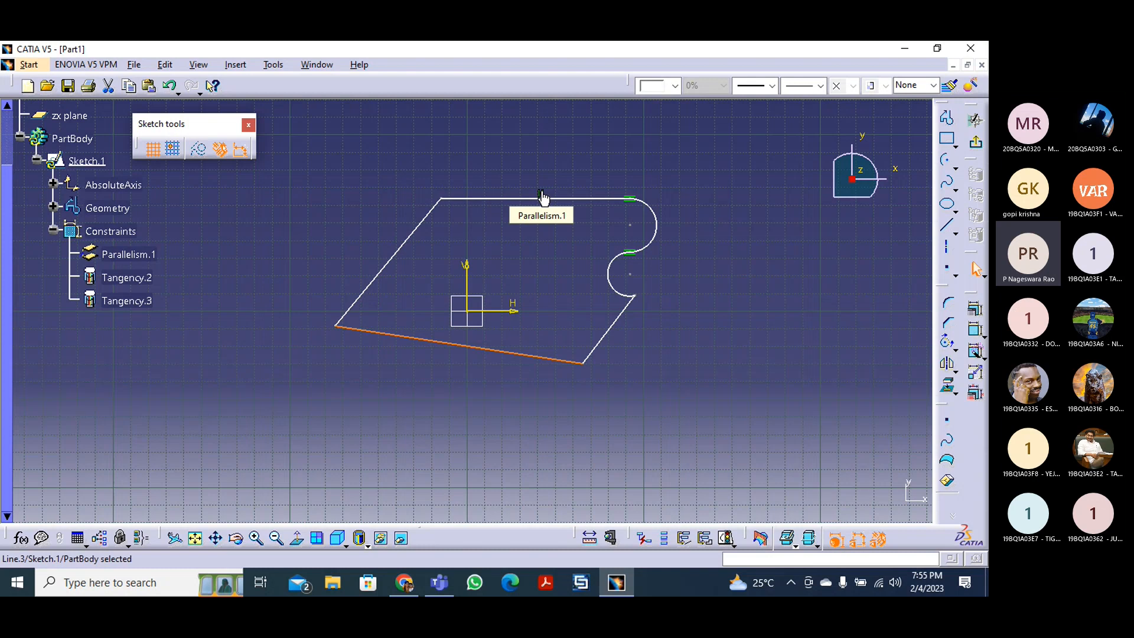
left_click(140, 257)
left_click(226, 270)
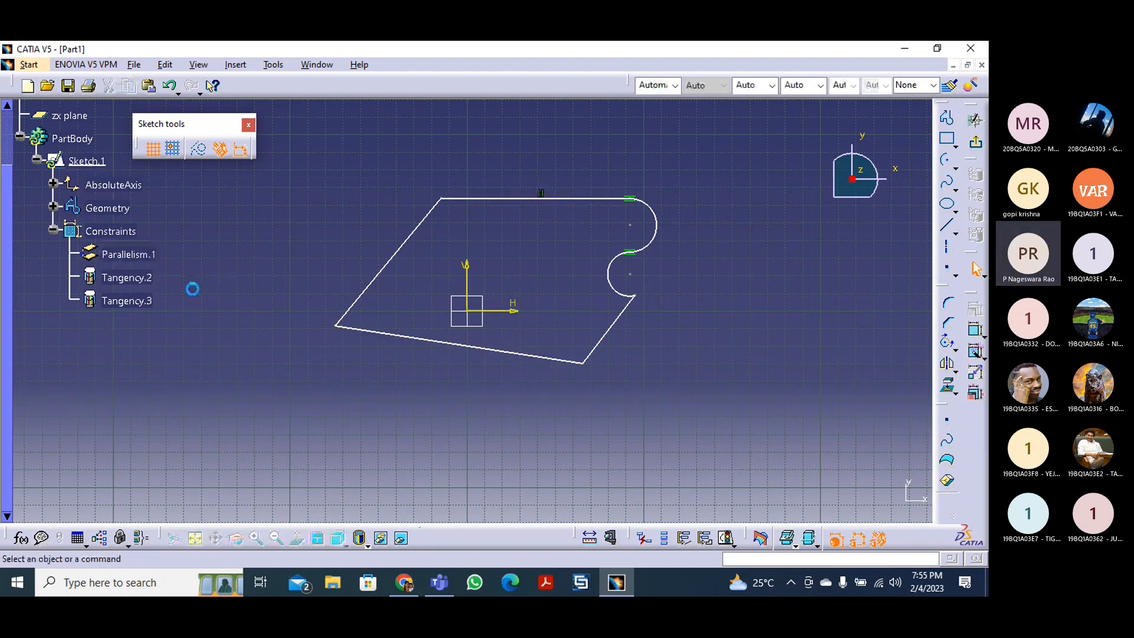
left_click(629, 201)
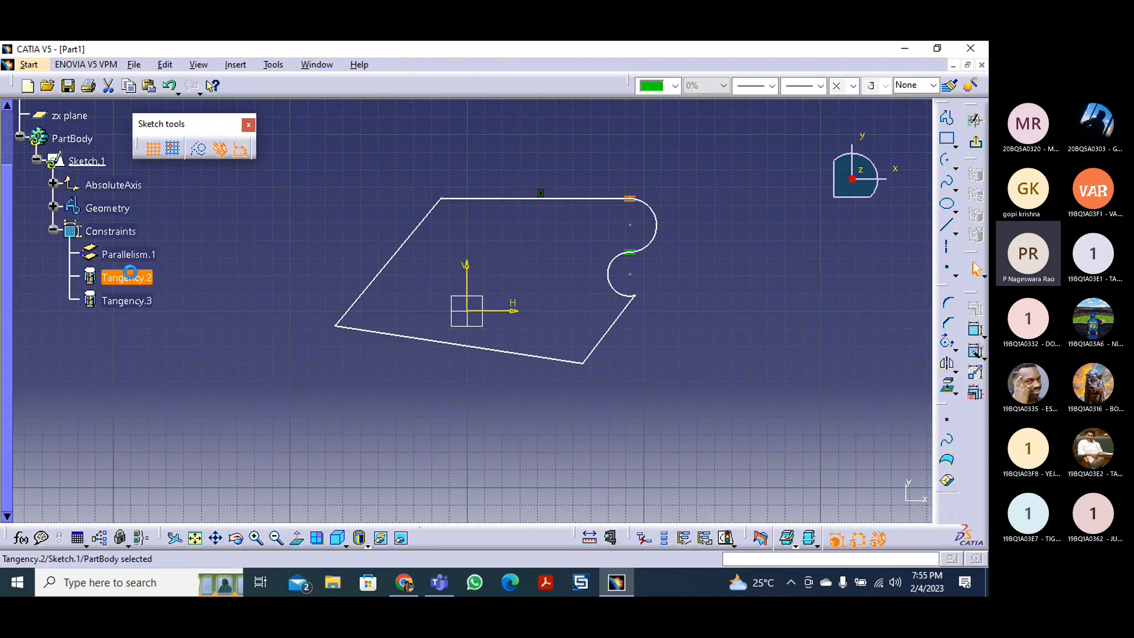
- Highlight Tangency.3 under the sketch's Constraints to identify it on the profile, and clear the selection
left_click(137, 302)
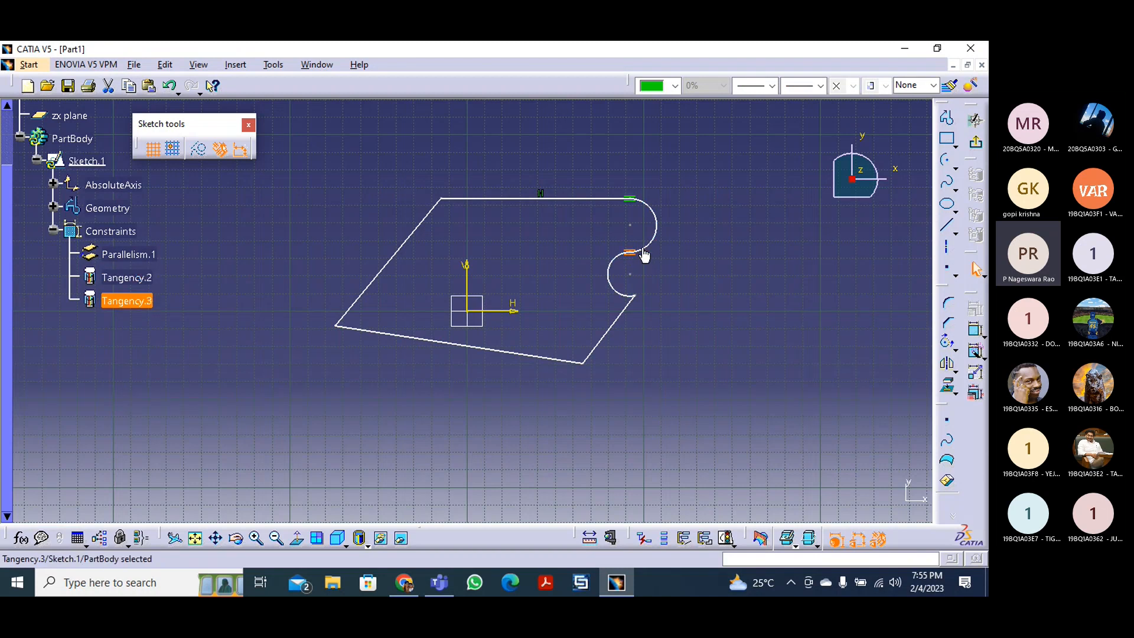
left_click(171, 299)
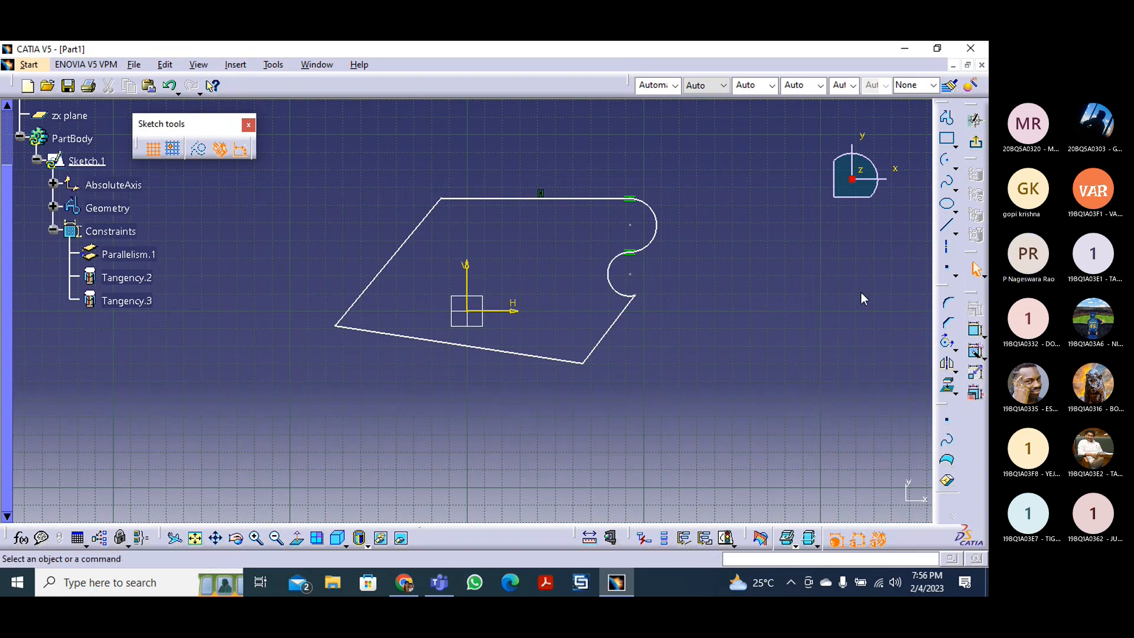
- Float the Constraint toolbar beside the profile and apply a Horizontal constraint to the profile's long sloping lower line
left_click_drag(971, 293, 819, 261)
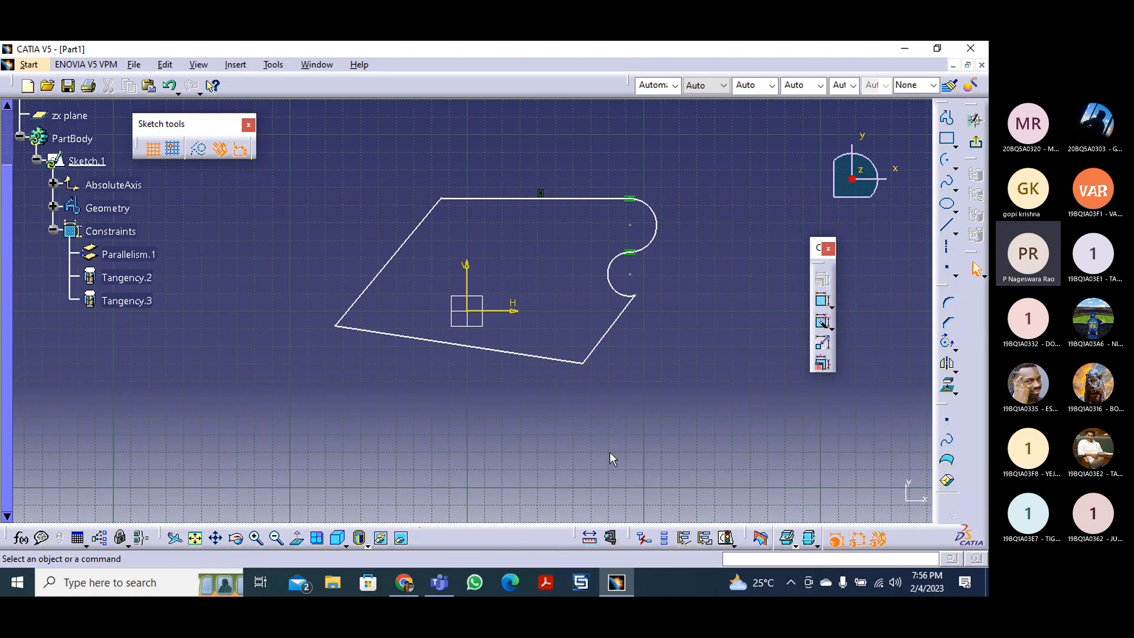
left_click(513, 354)
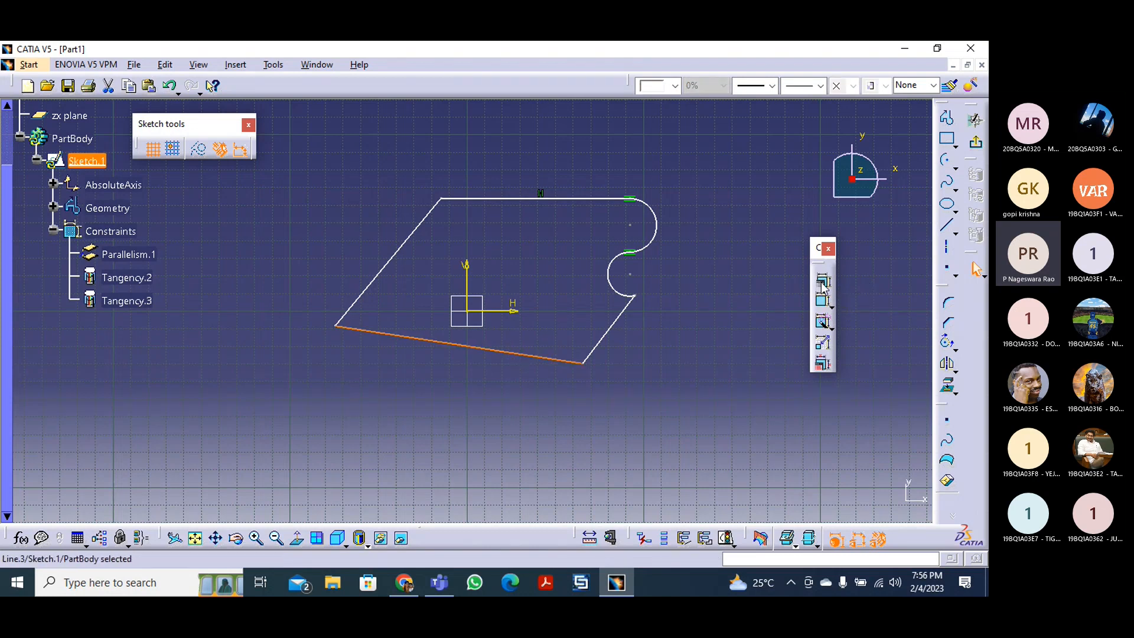
left_click(654, 381)
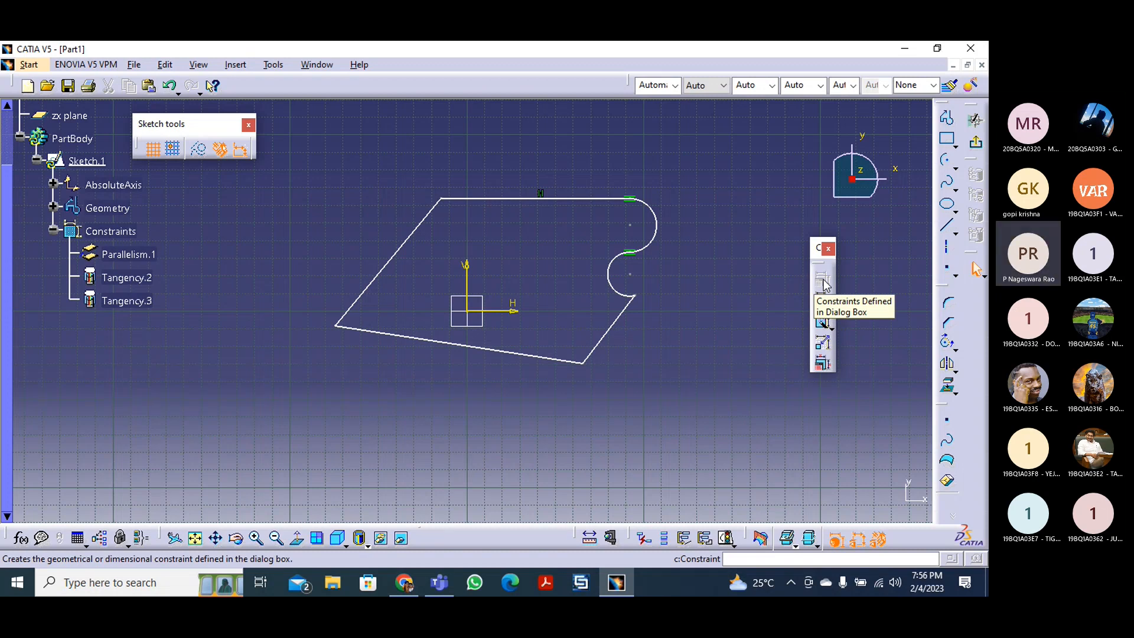
left_click(503, 359)
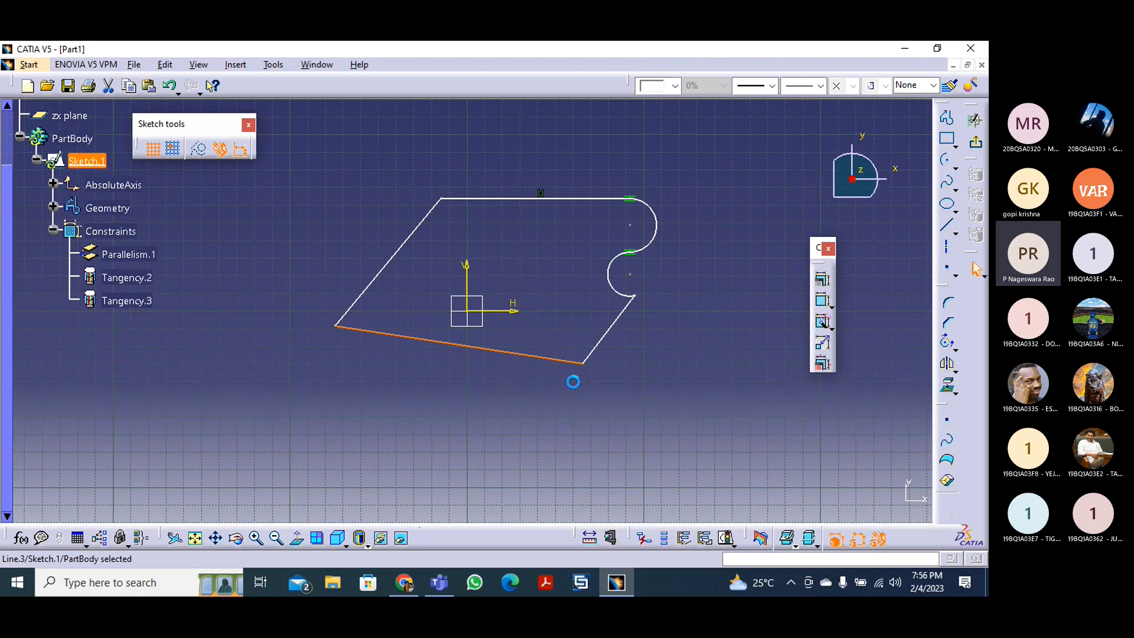
left_click(823, 282)
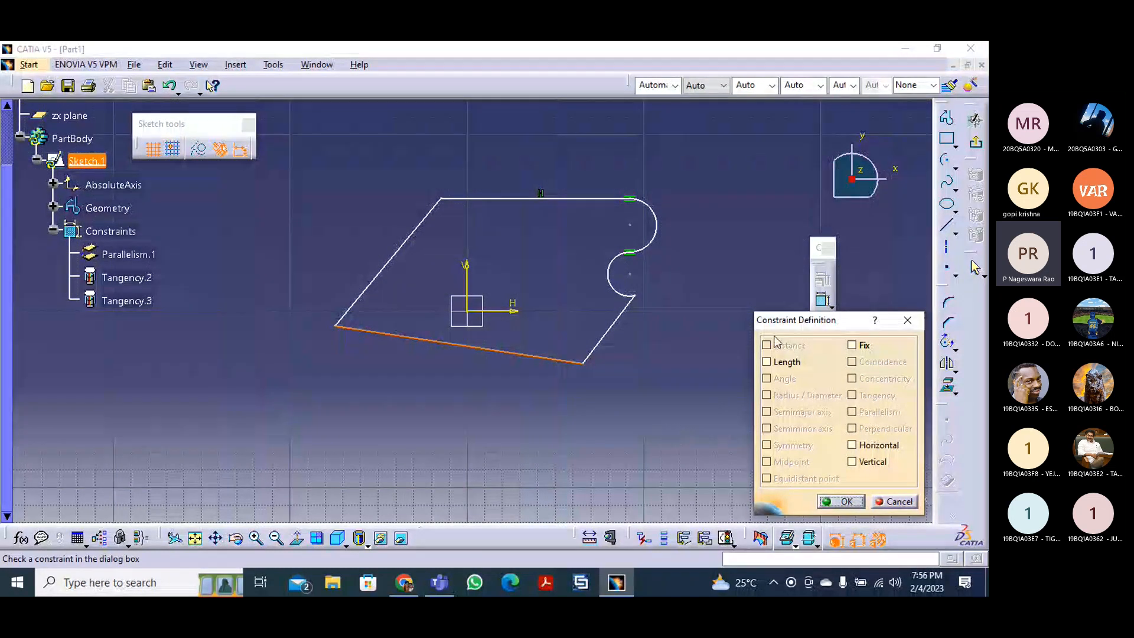
left_click_drag(782, 327, 717, 176)
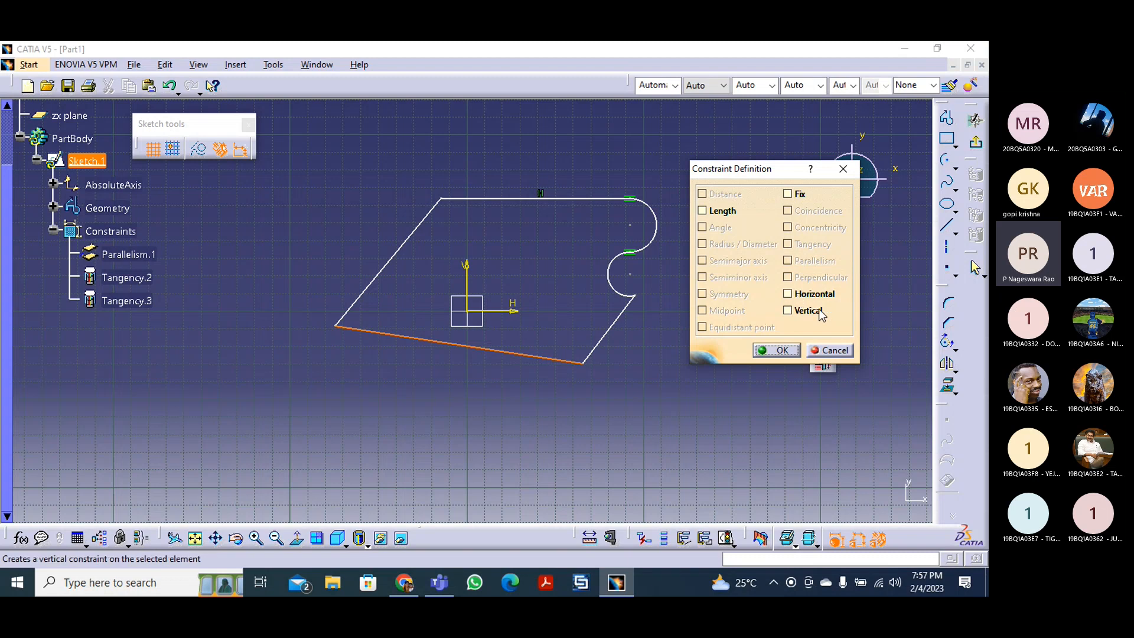
left_click(788, 295)
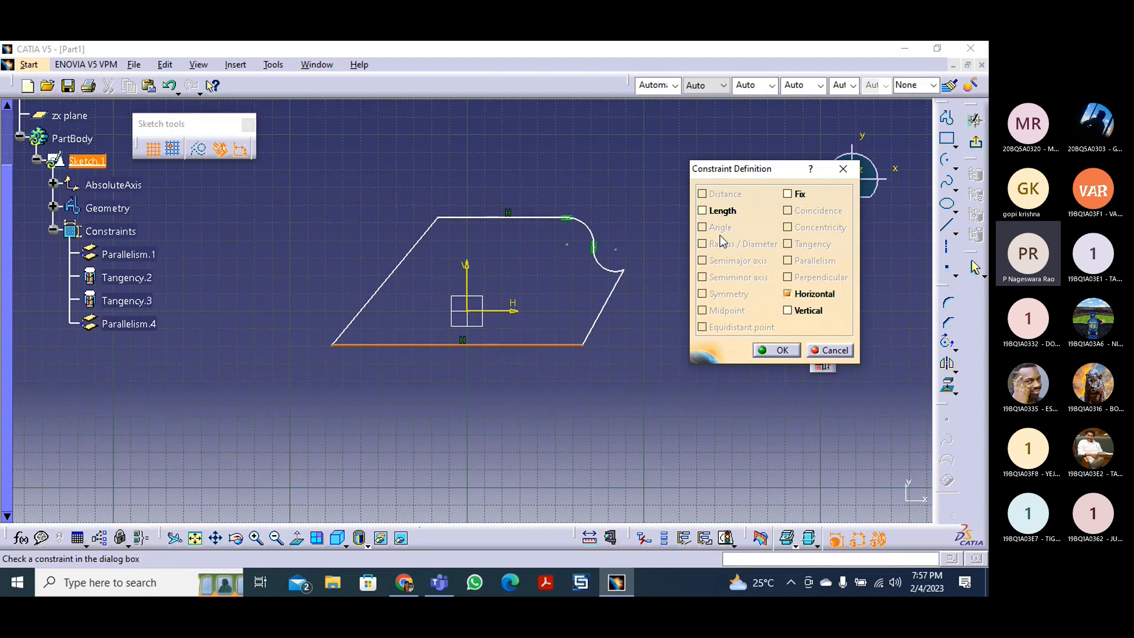
left_click(777, 349)
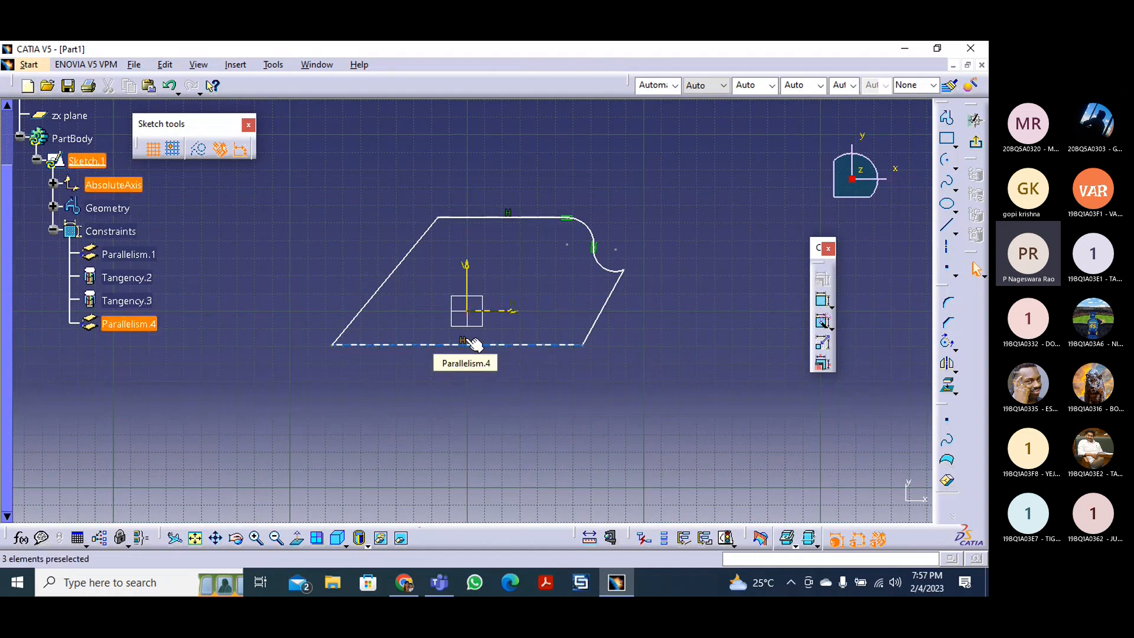
- Apply a Vertical constraint to the slanted line on the profile's left side
left_click(397, 260)
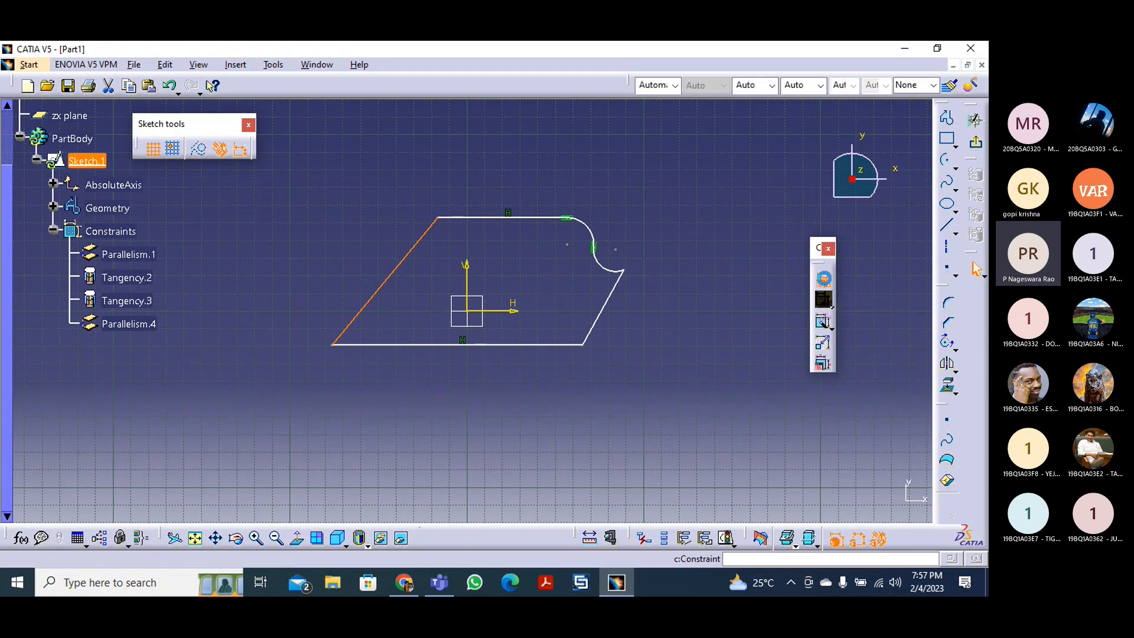
left_click(824, 280)
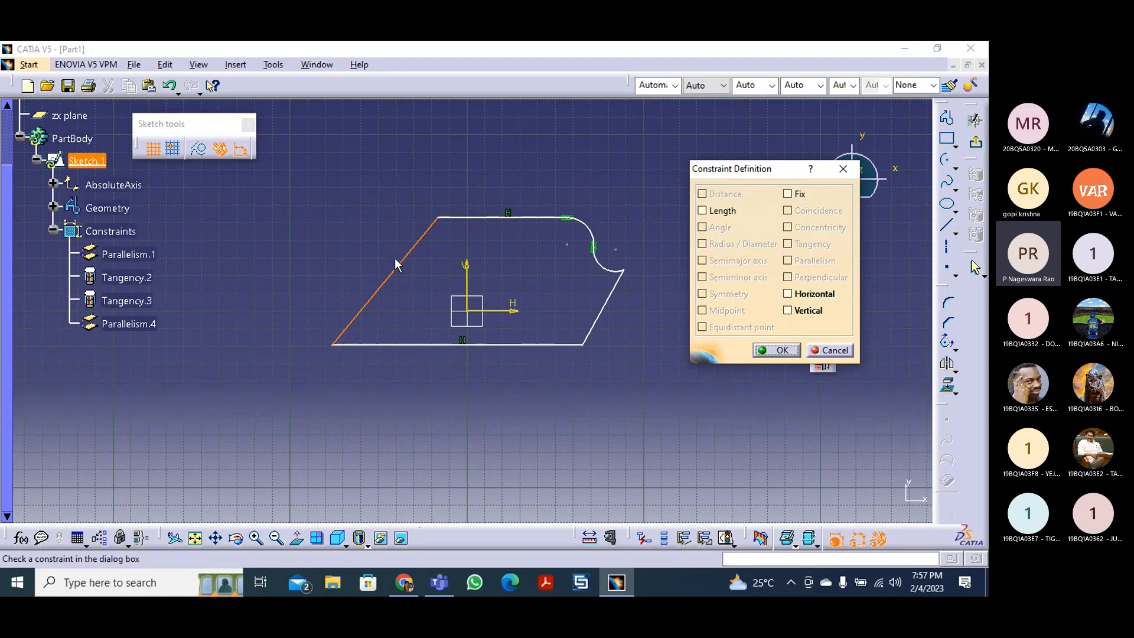
left_click(788, 311)
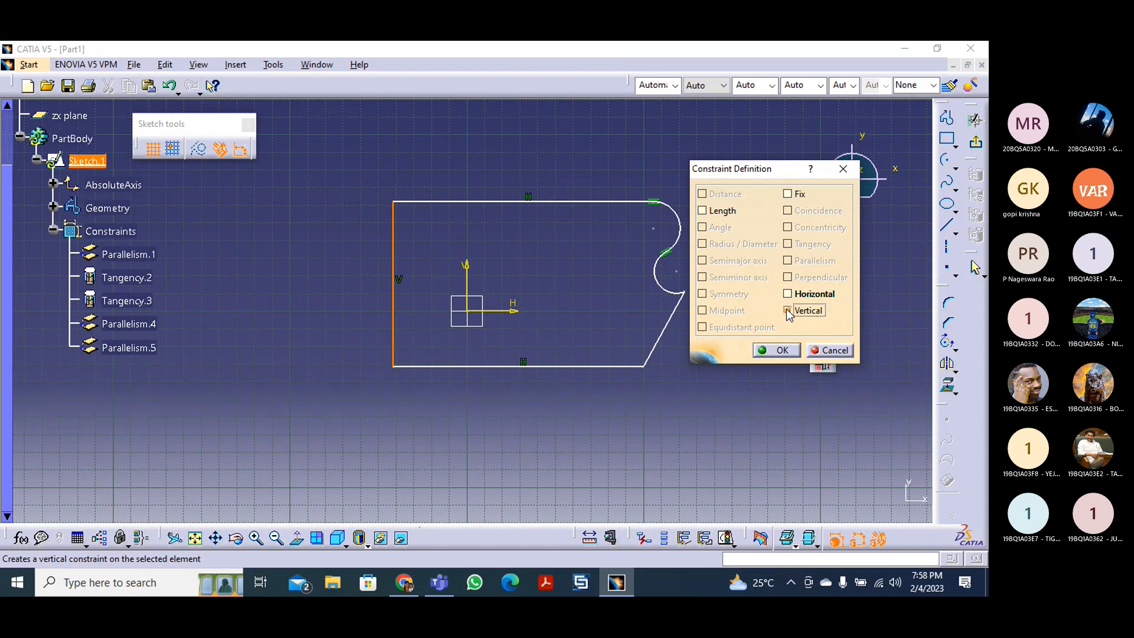
left_click(777, 350)
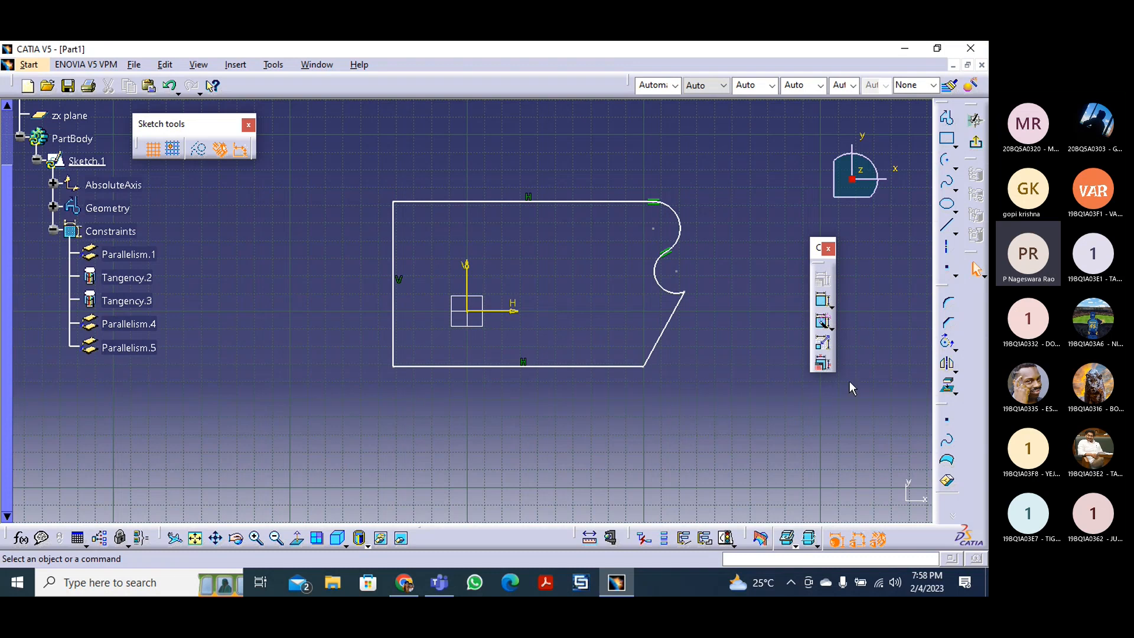
- Delete the horizontal constraint Parallelism.1 from the profile's upper line
scroll(480, 146, "up", 2)
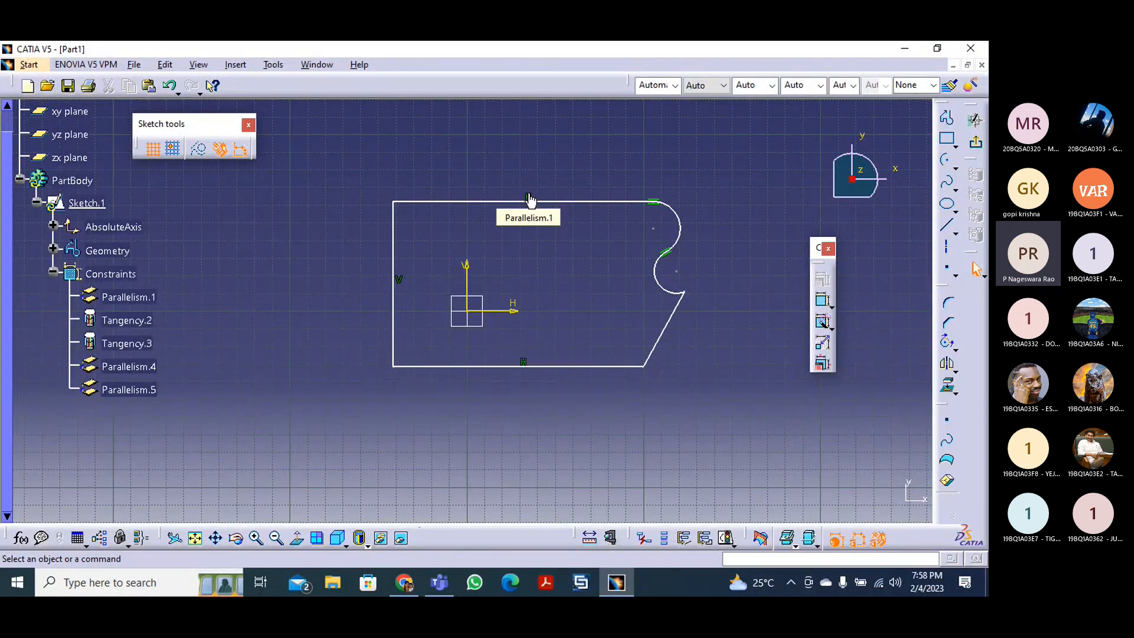
left_click(528, 197)
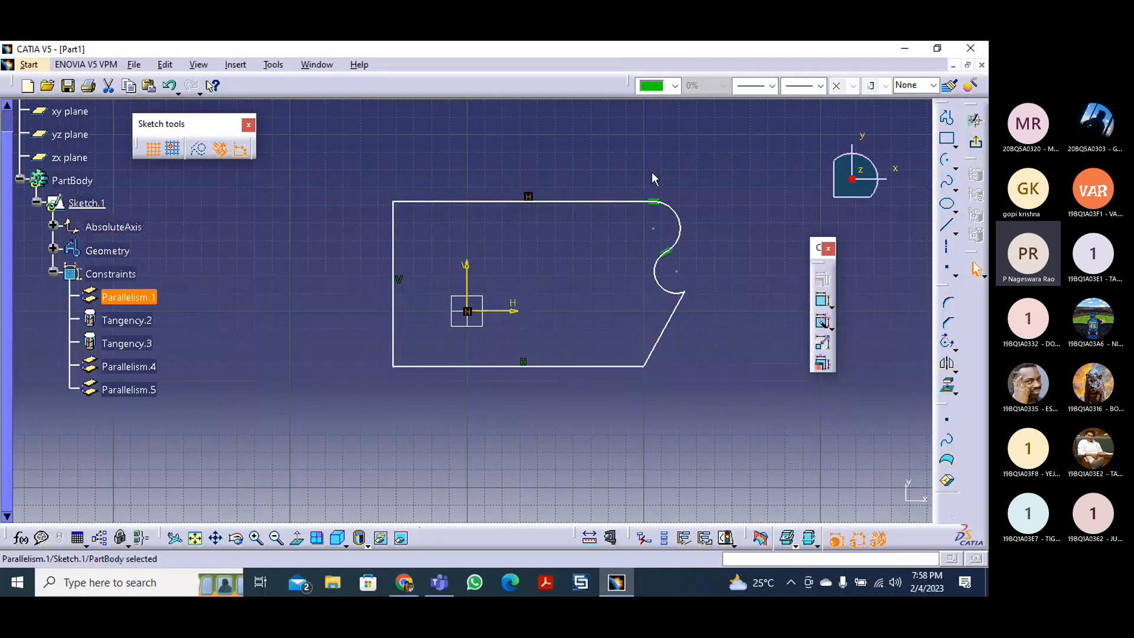
key("Delete")
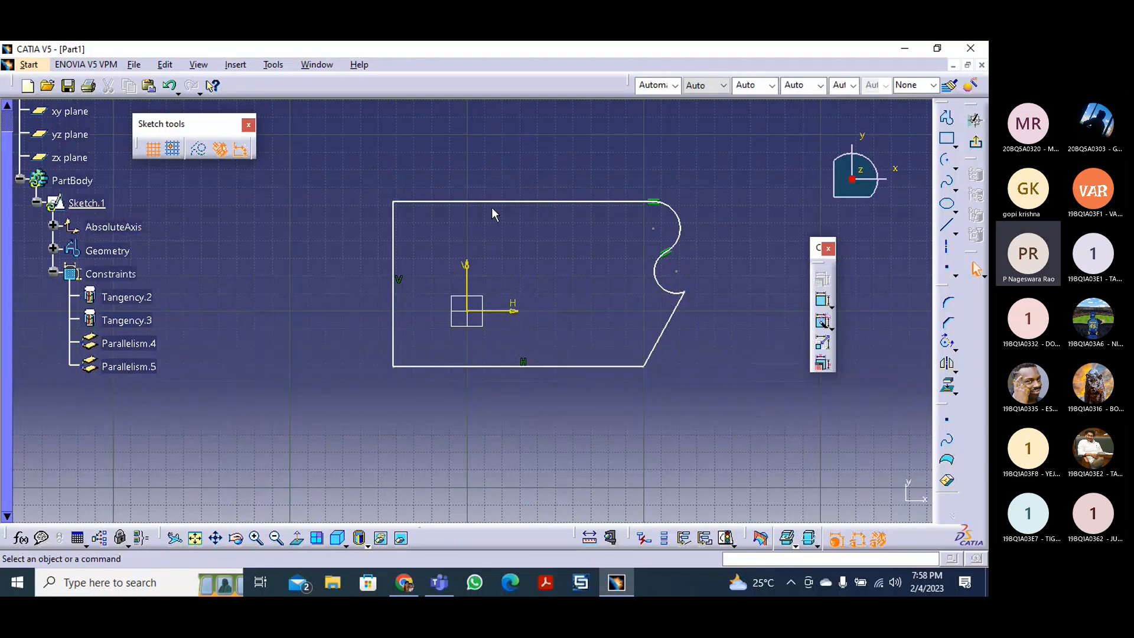
- Check the remaining vertical and horizontal constraint symbols, and move the profile's upper-left corner upward so the upper line slopes
left_click(399, 279)
left_click(512, 395)
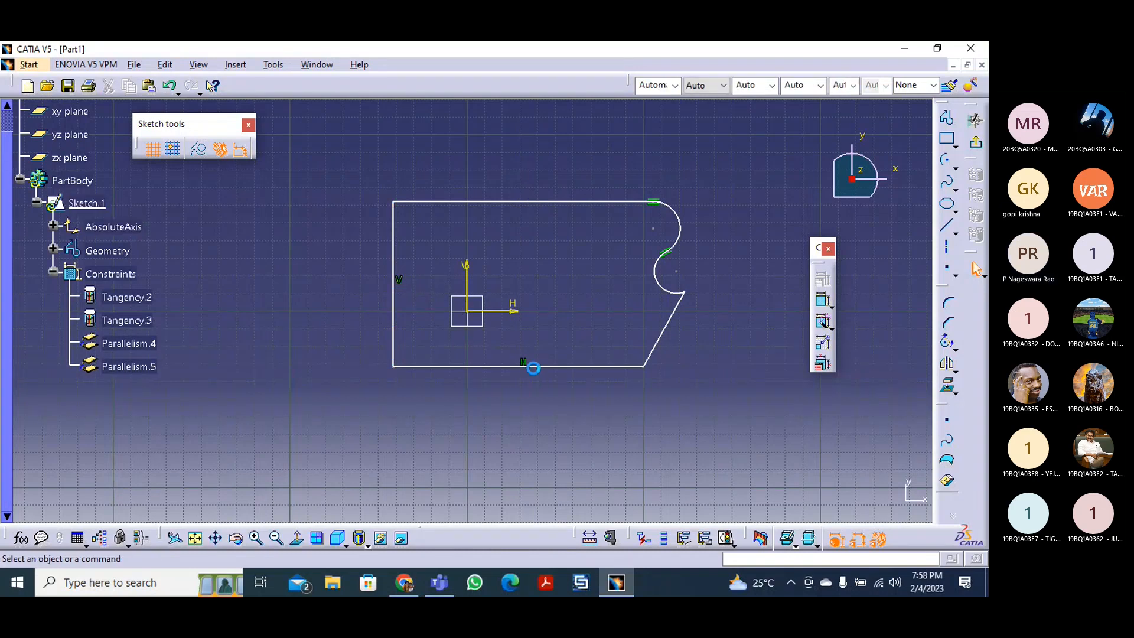
left_click(523, 362)
left_click(569, 393)
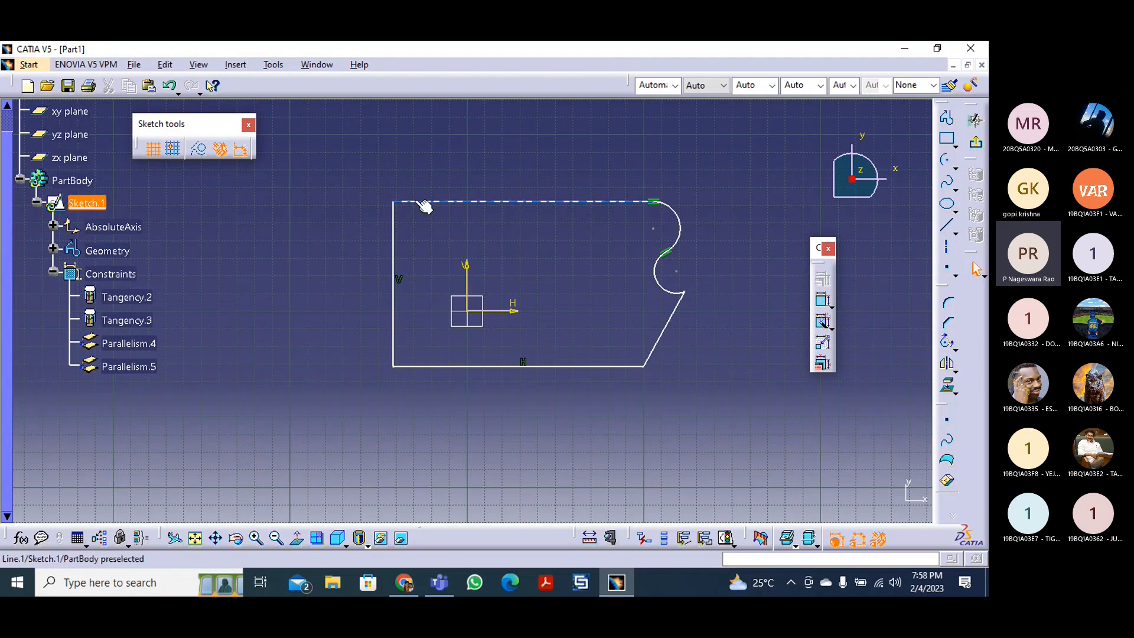
left_click(395, 202)
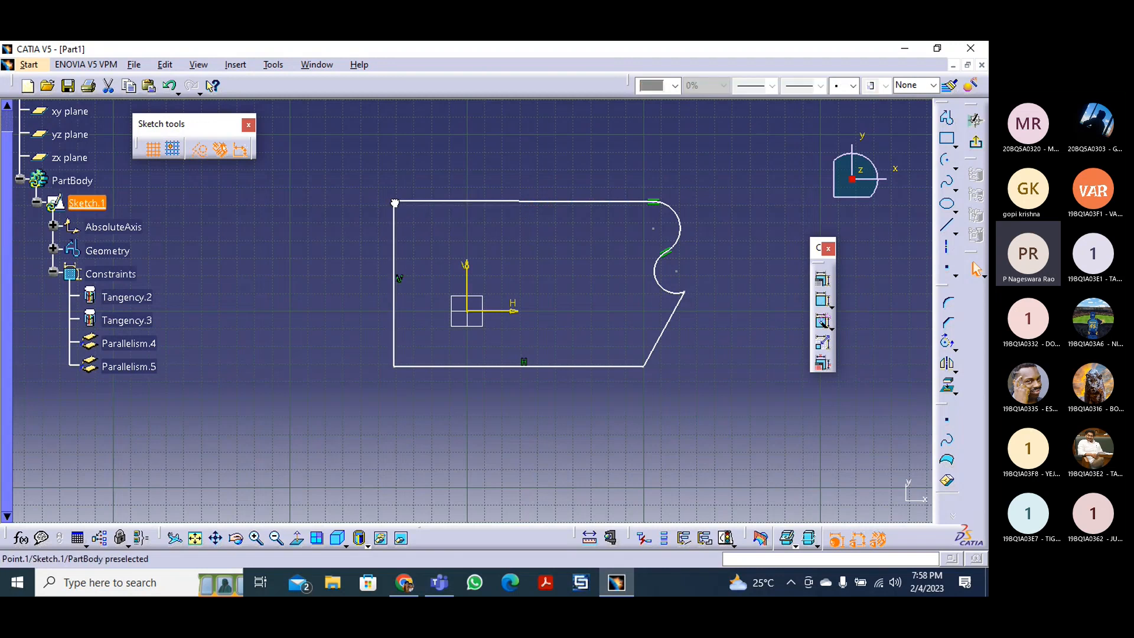
left_click_drag(395, 203, 405, 144)
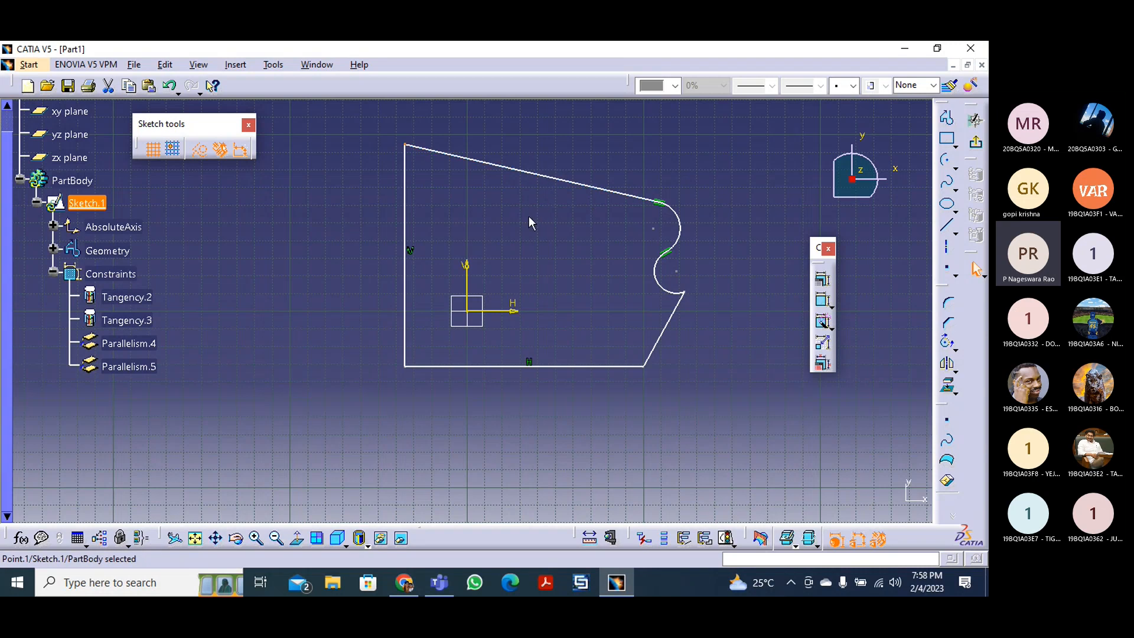
- Apply a Horizontal constraint to the sloping upper line of the profile
left_click(535, 175)
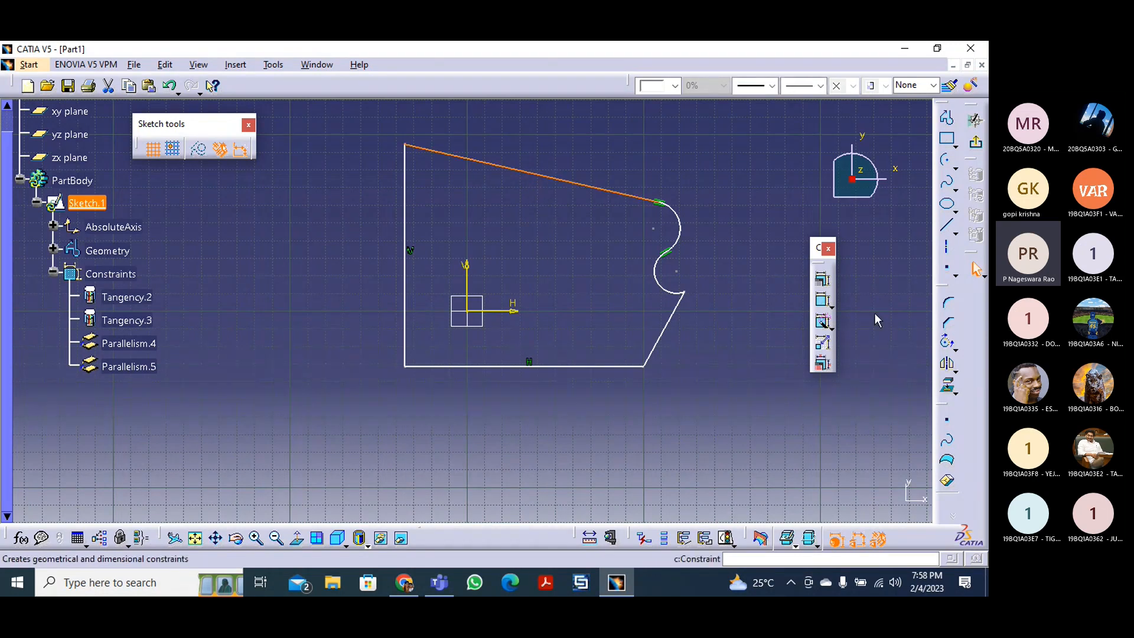
left_click(824, 284)
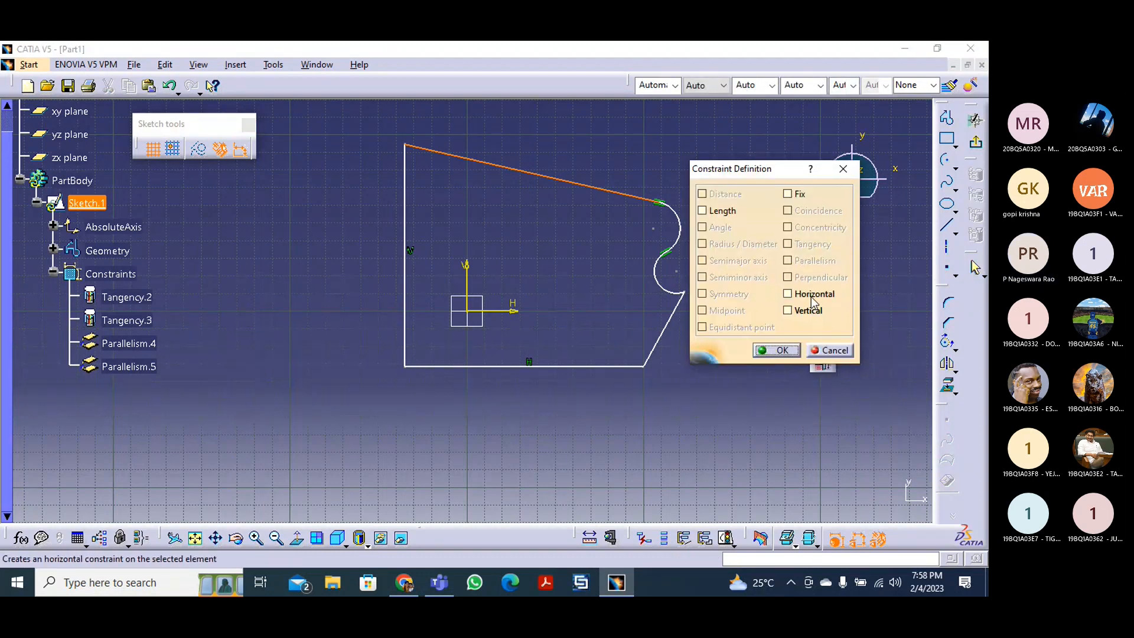
left_click(788, 294)
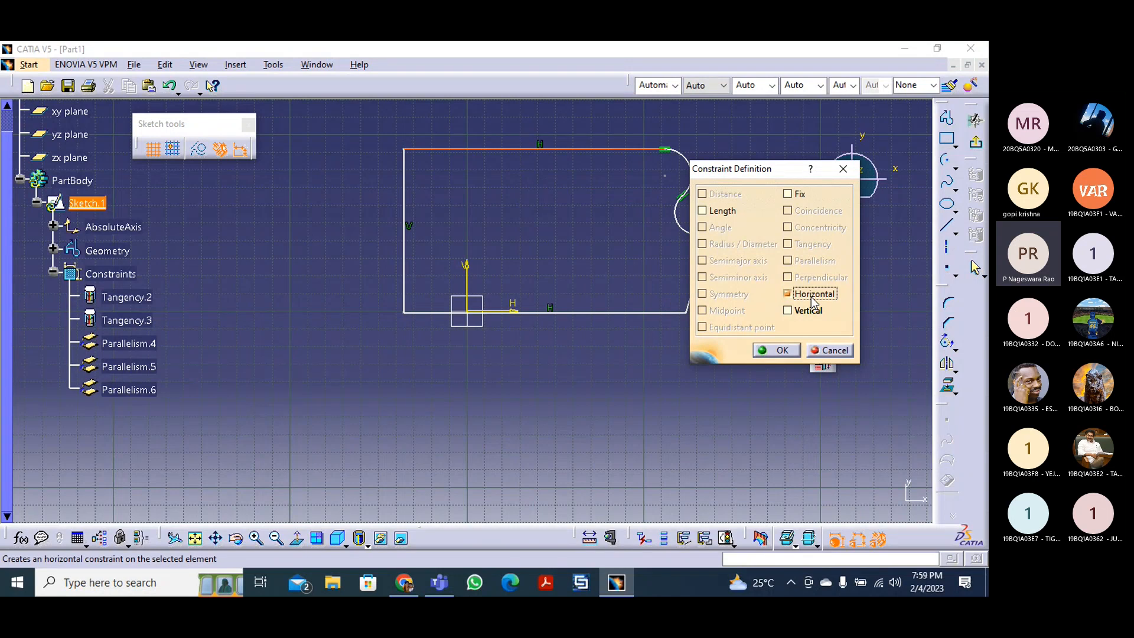
left_click(776, 350)
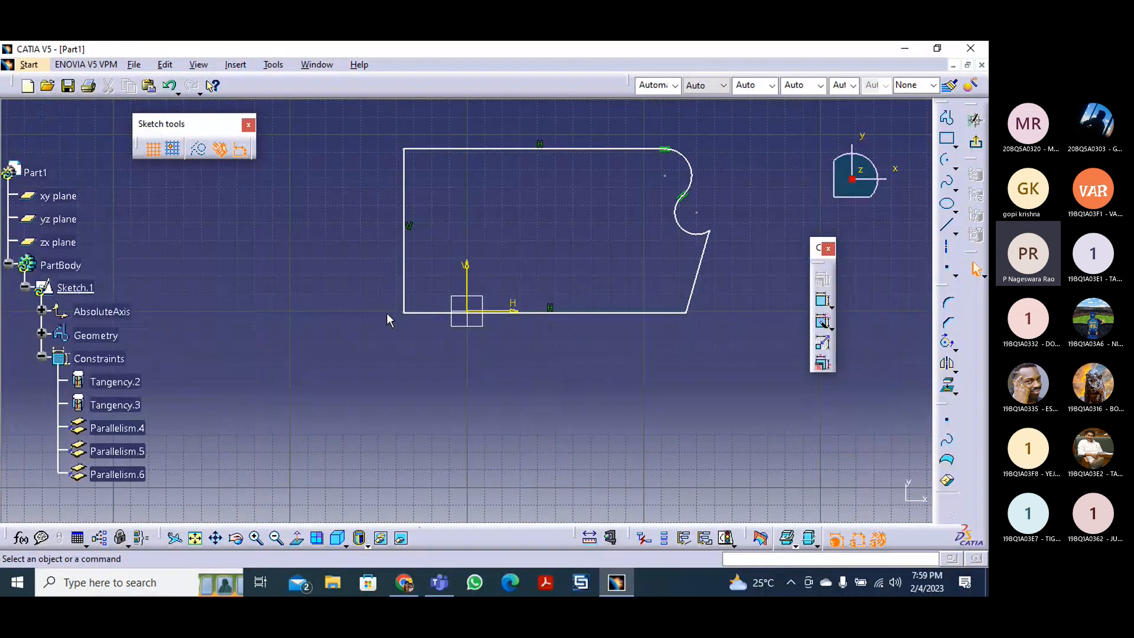
- Delete the vertical constraint from the profile's left line and move its upper corner to the right so the line slants
left_click(411, 228)
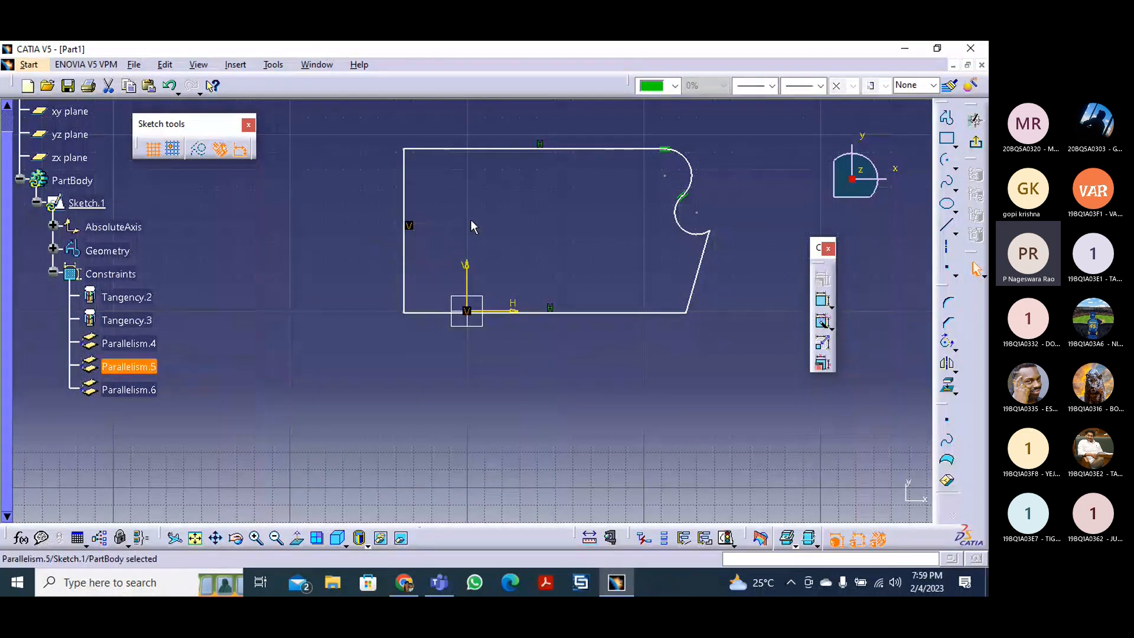
key("Delete")
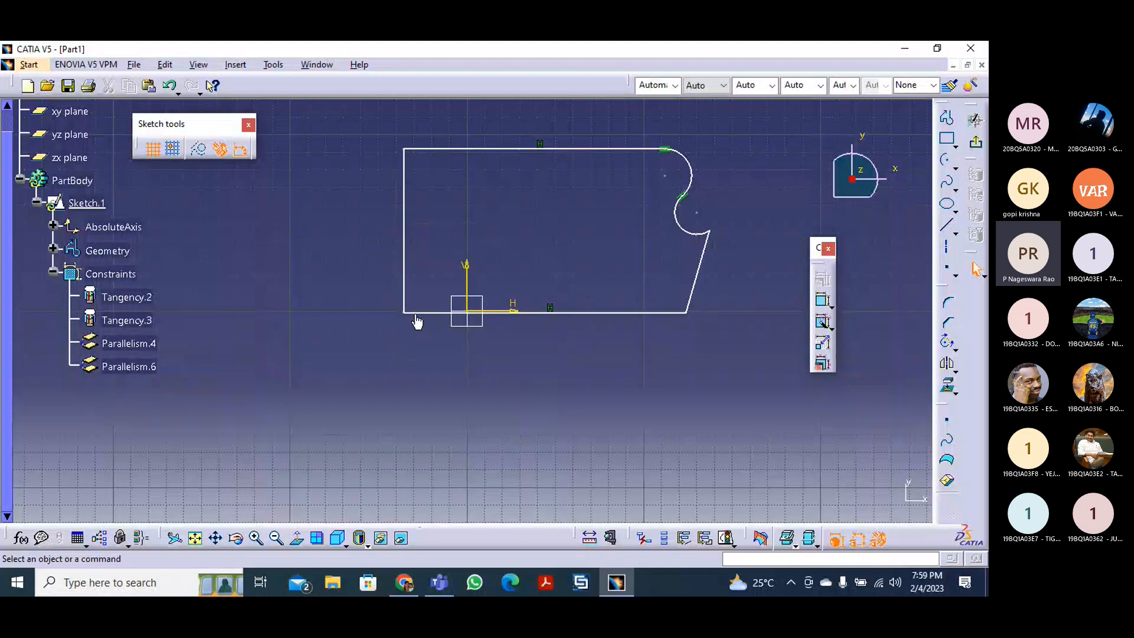
left_click(417, 314)
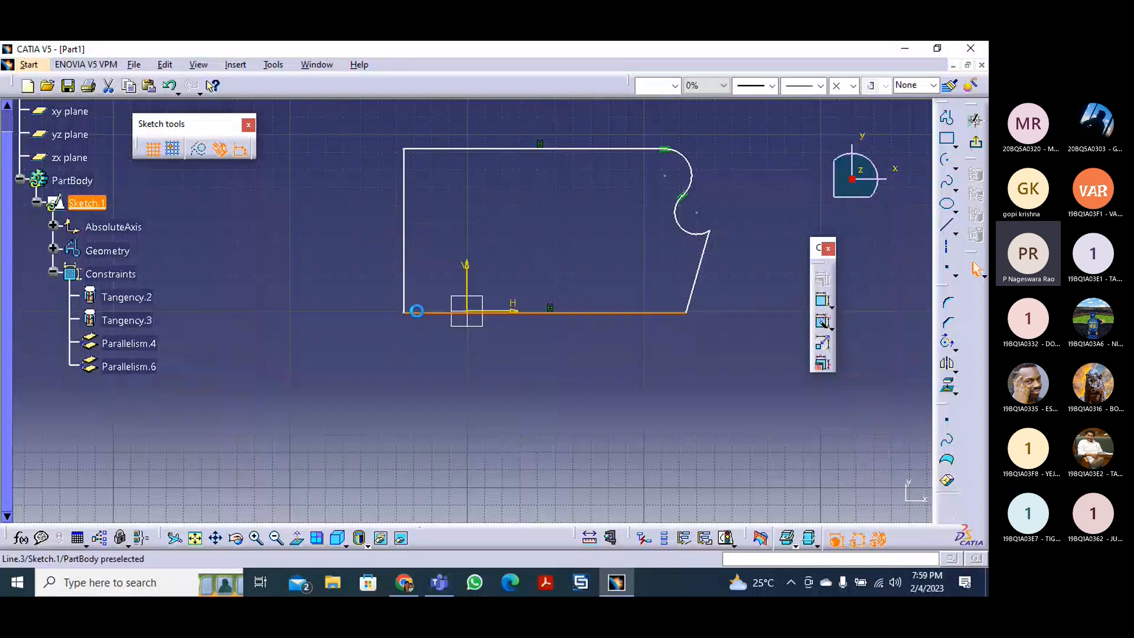
left_click(404, 255)
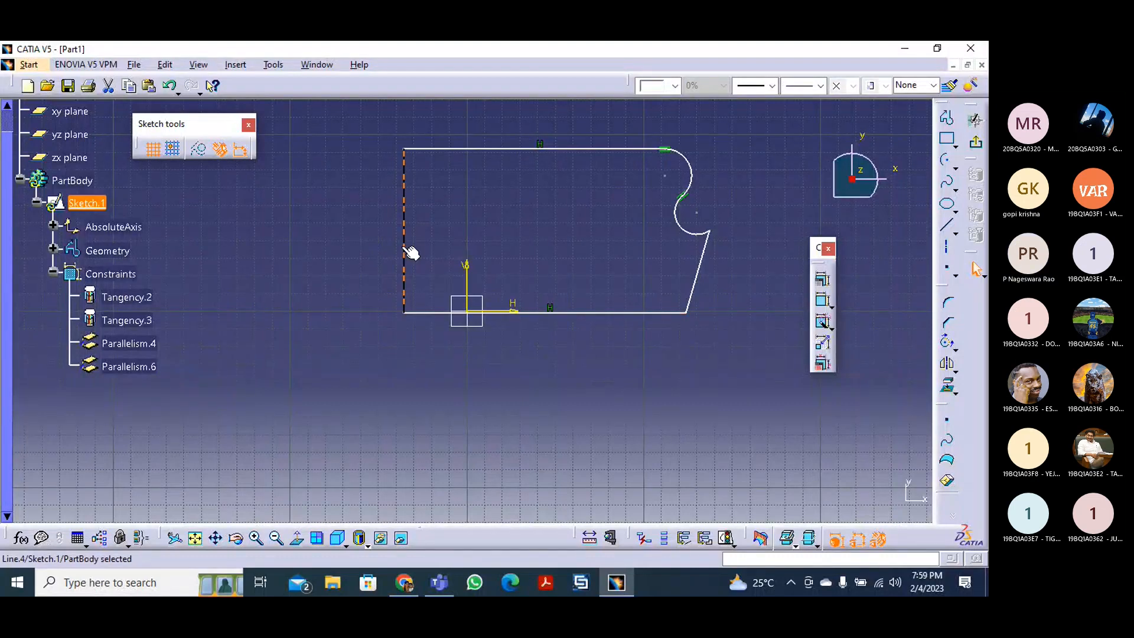
left_click(420, 313)
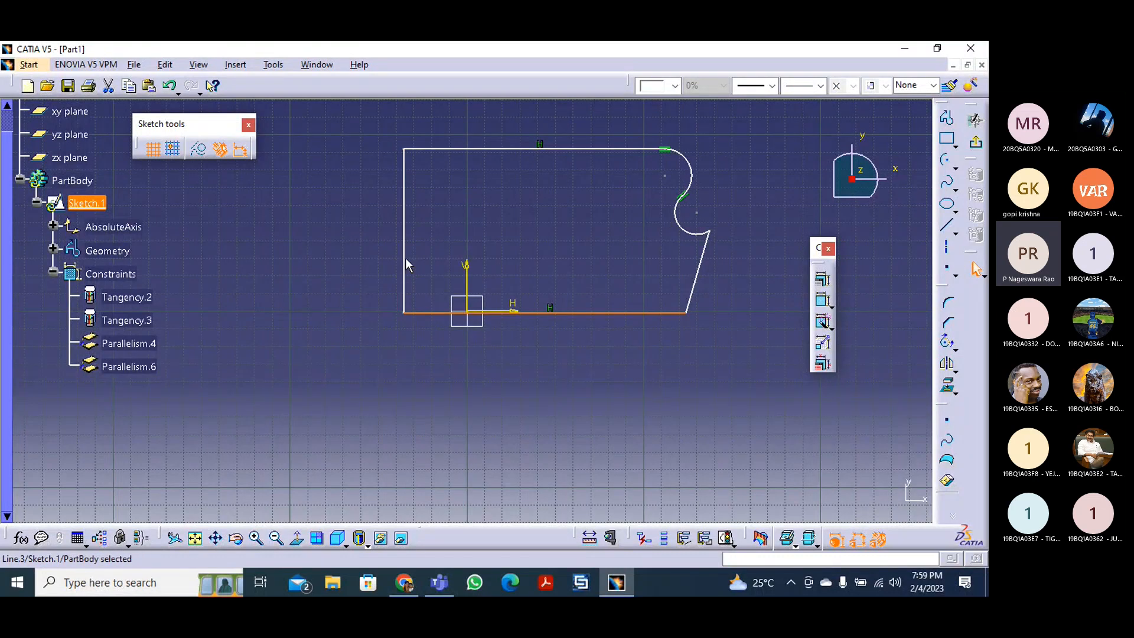
left_click(405, 258)
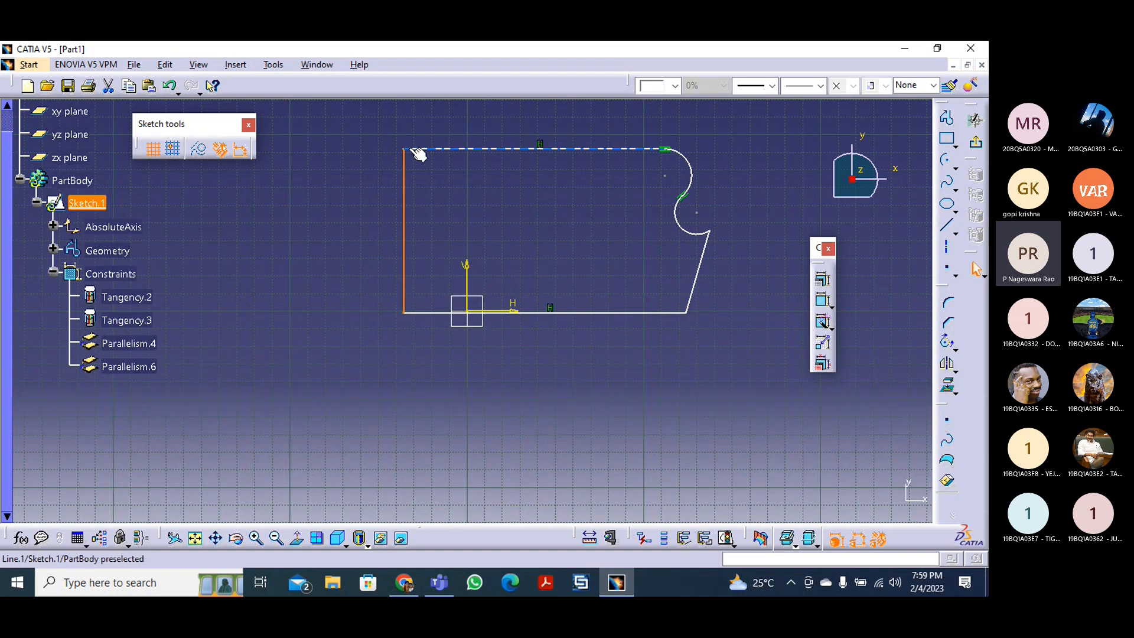
left_click_drag(409, 151, 479, 152)
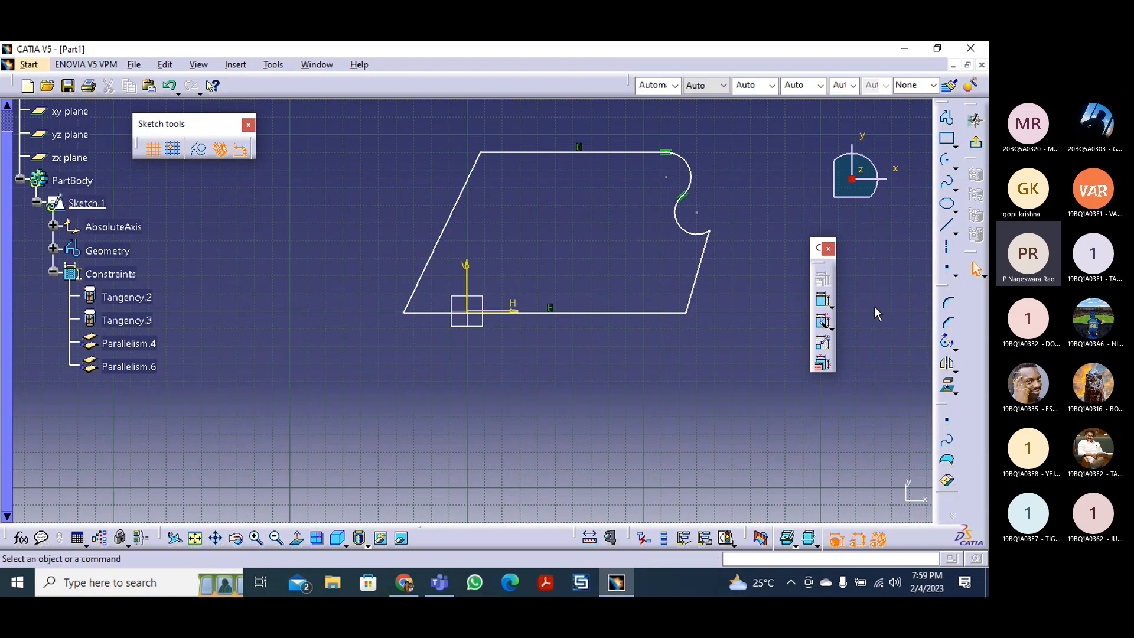
- Add an Angle constraint between the profile's bottom line and its slanting left line through the Constraint Definition options
left_click(429, 312)
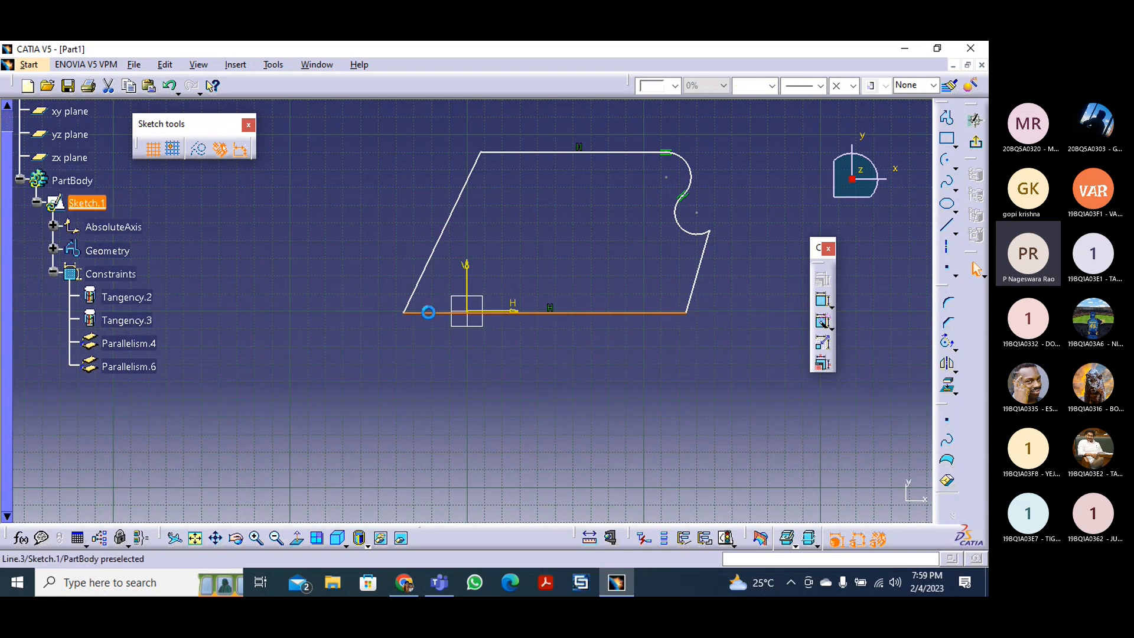
left_click(443, 236, "ctrl")
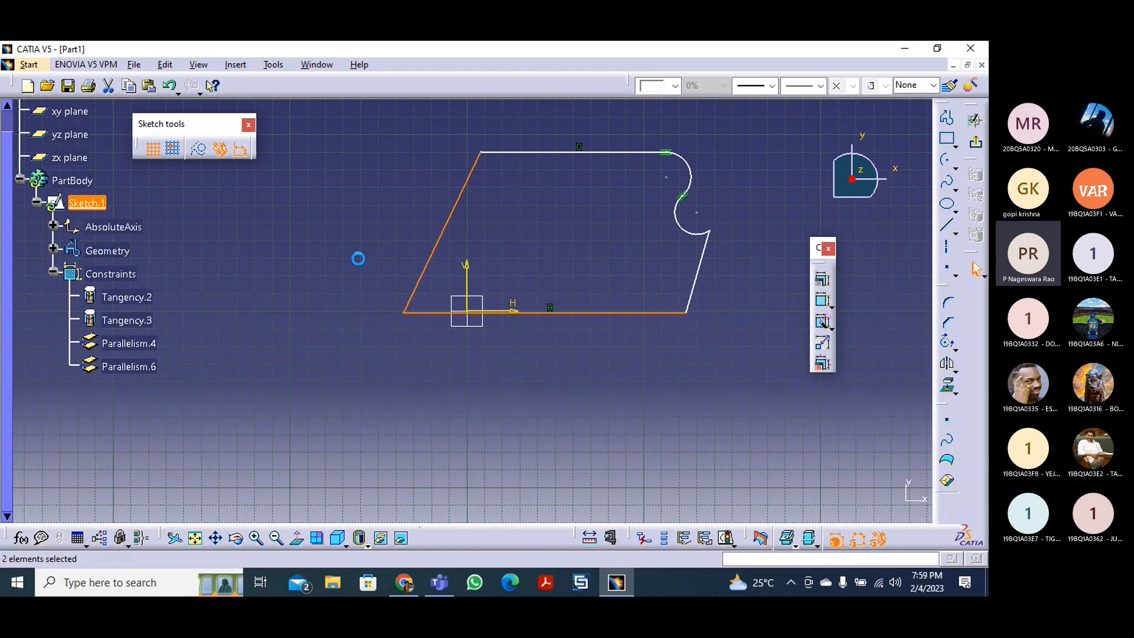
left_click(823, 280)
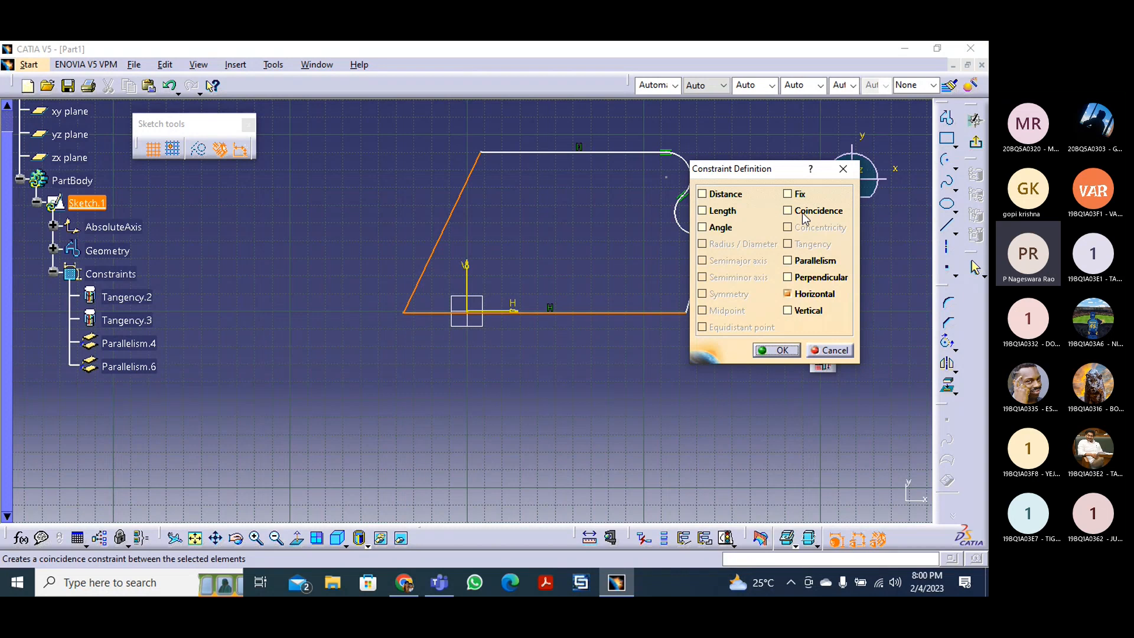
left_click(707, 226)
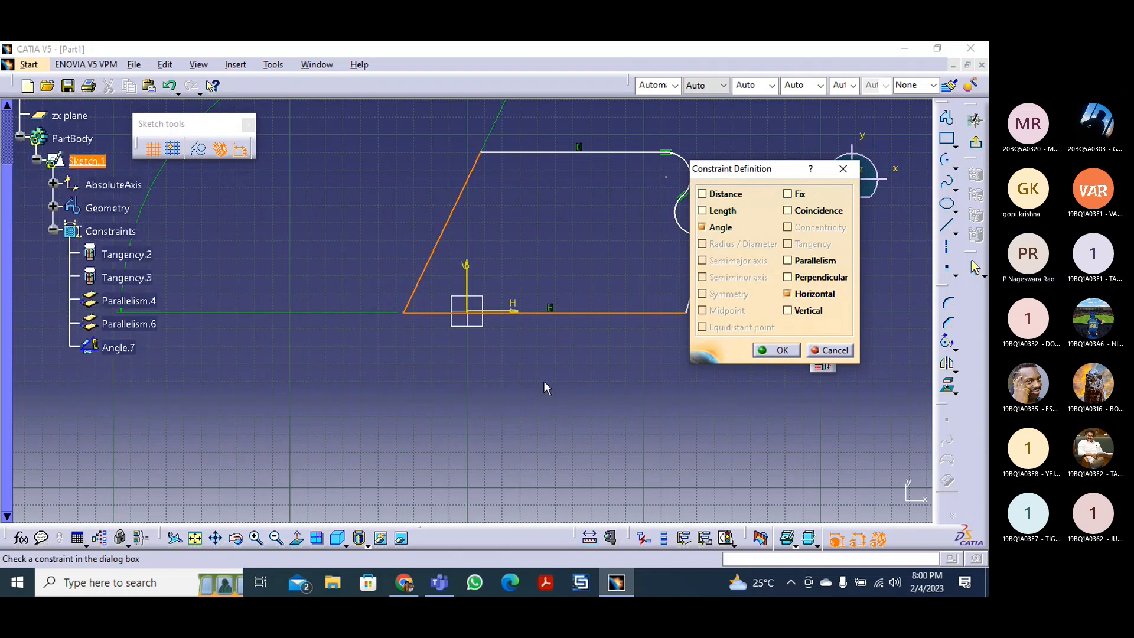
left_click(196, 537)
middle_click_drag(346, 292, 347, 302)
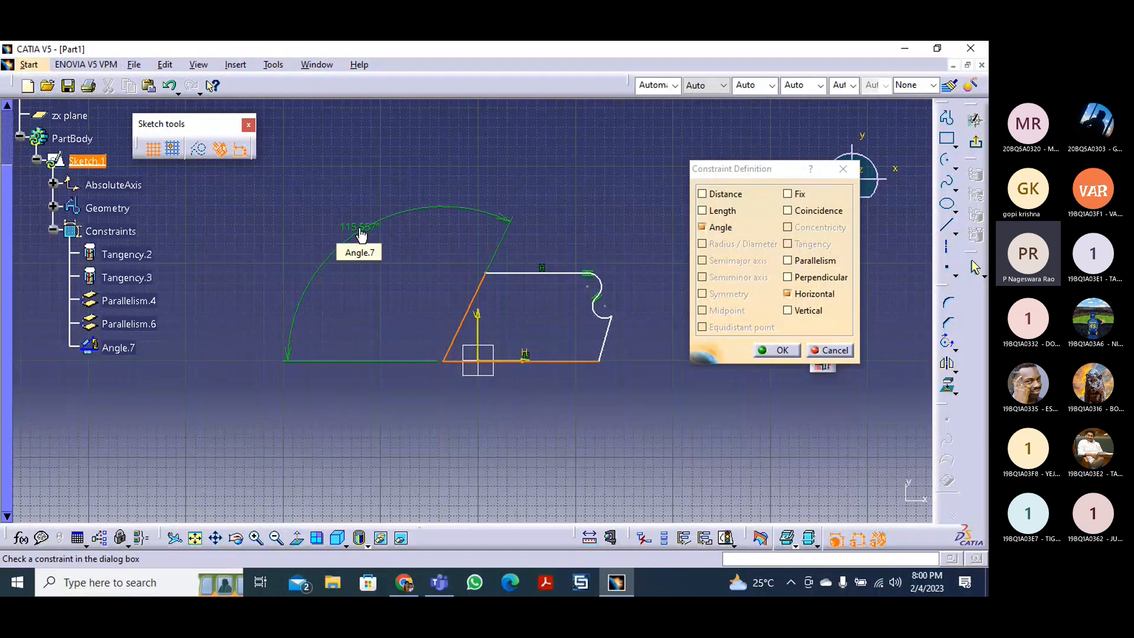
- Reposition the angle dimension's arc and value around the slanting line, trying placements closer to the profile
left_click_drag(326, 263, 350, 323)
left_click_drag(356, 361, 332, 331)
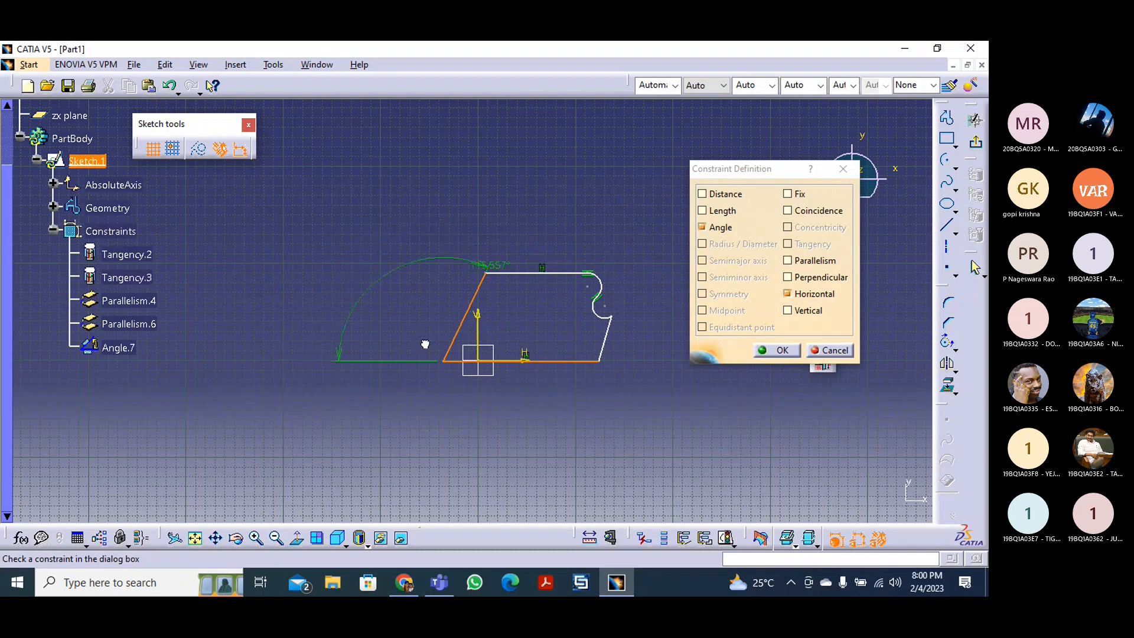
left_click_drag(420, 334, 508, 315)
left_click_drag(488, 440, 416, 300)
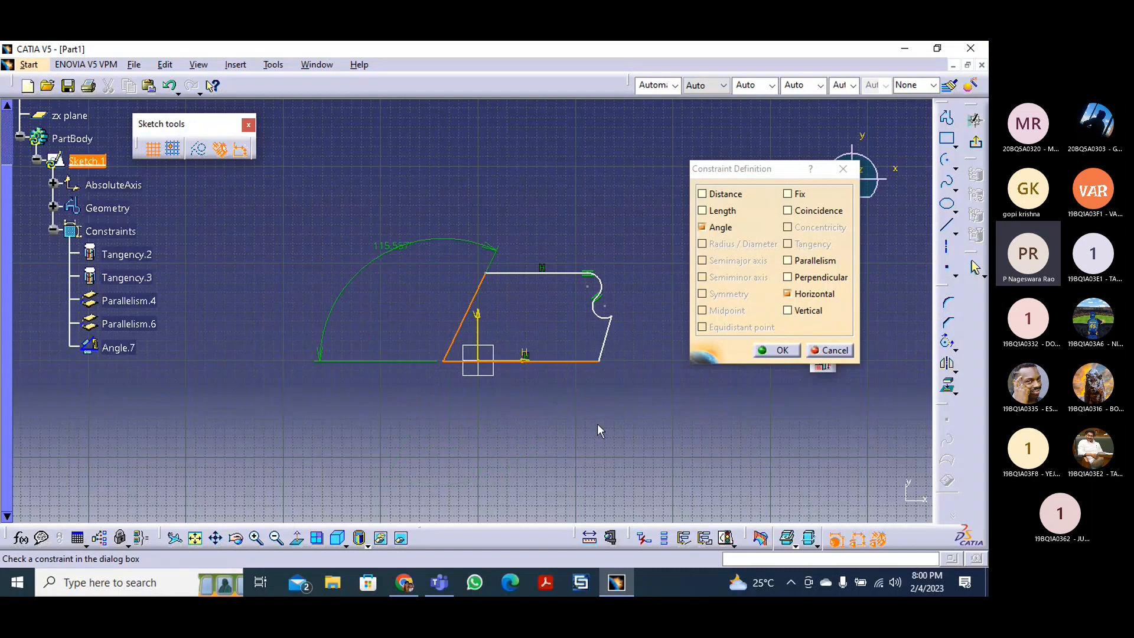
- Remove the Angle constraint between the two selected lines, reapply it and accept the constraint definition
left_click(708, 230)
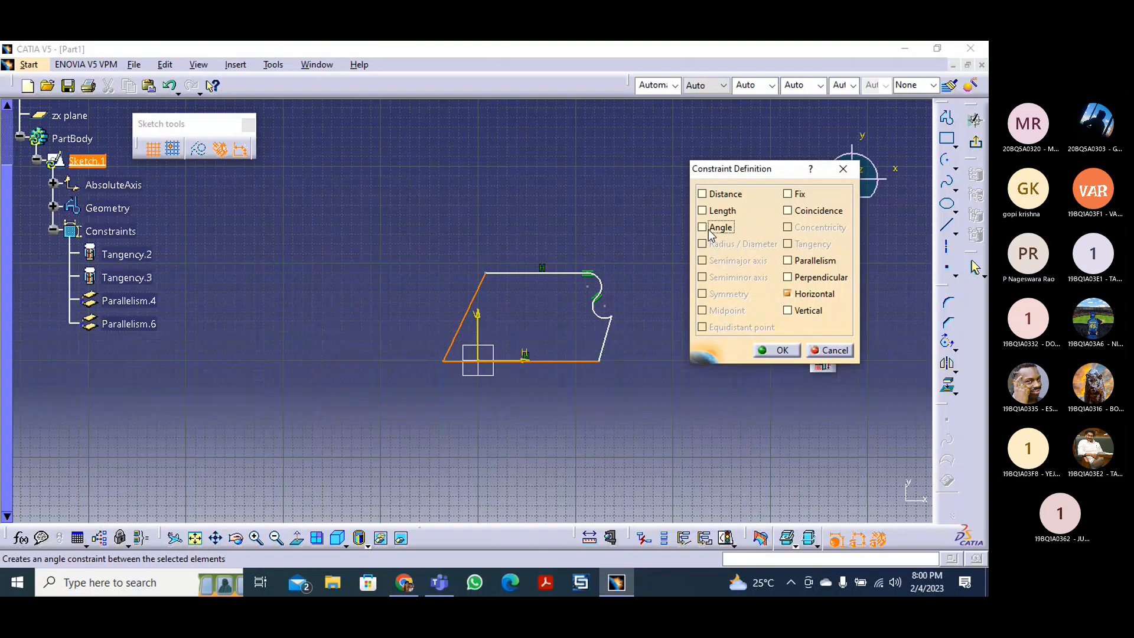
left_click(707, 229)
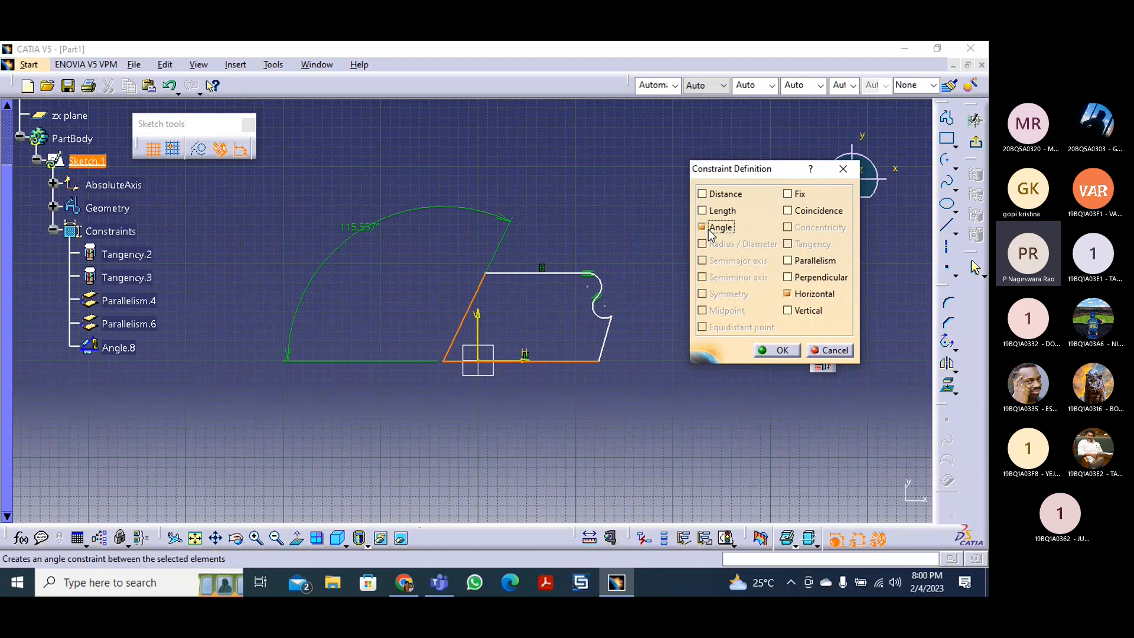
left_click(778, 351)
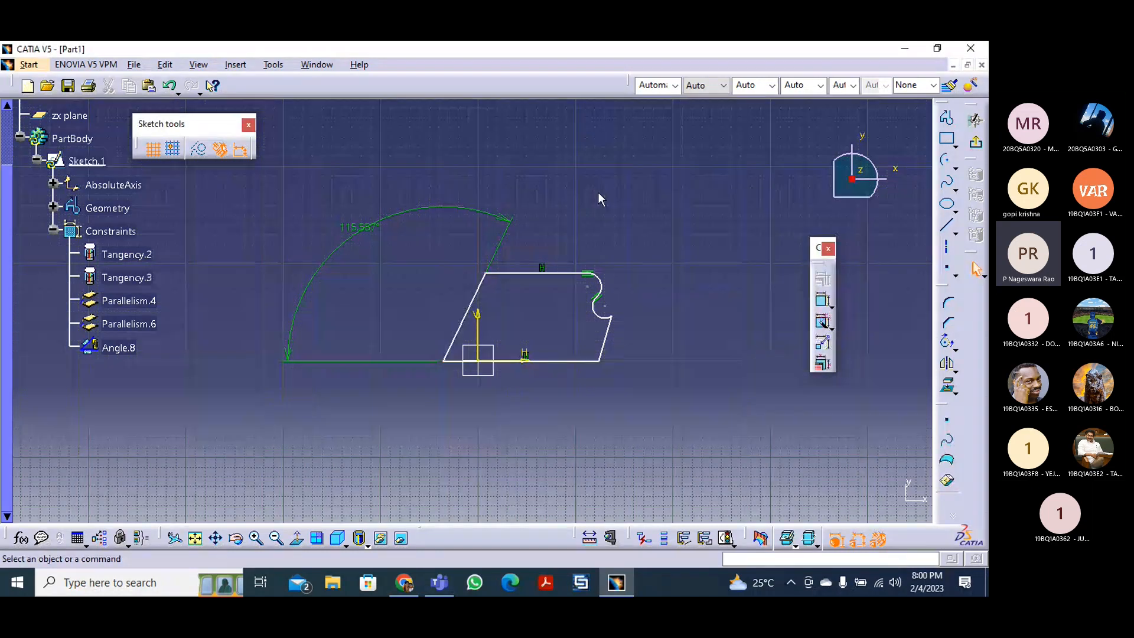
- Set the angle between the profile's bottom line and slanting left line to 30 degrees
double_click(360, 231)
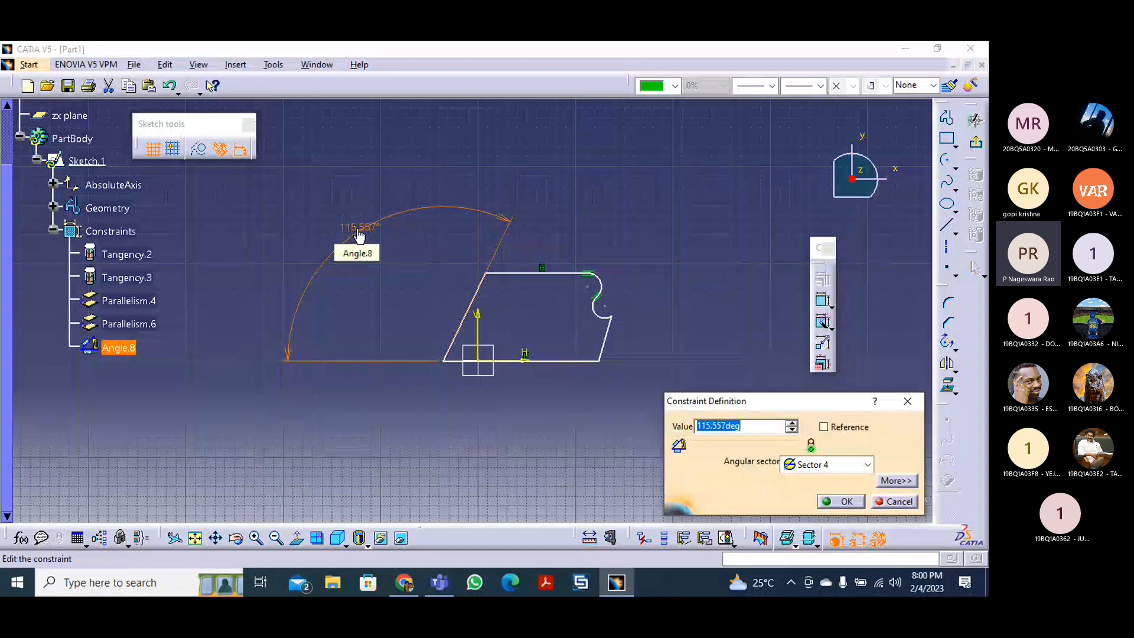
type("30")
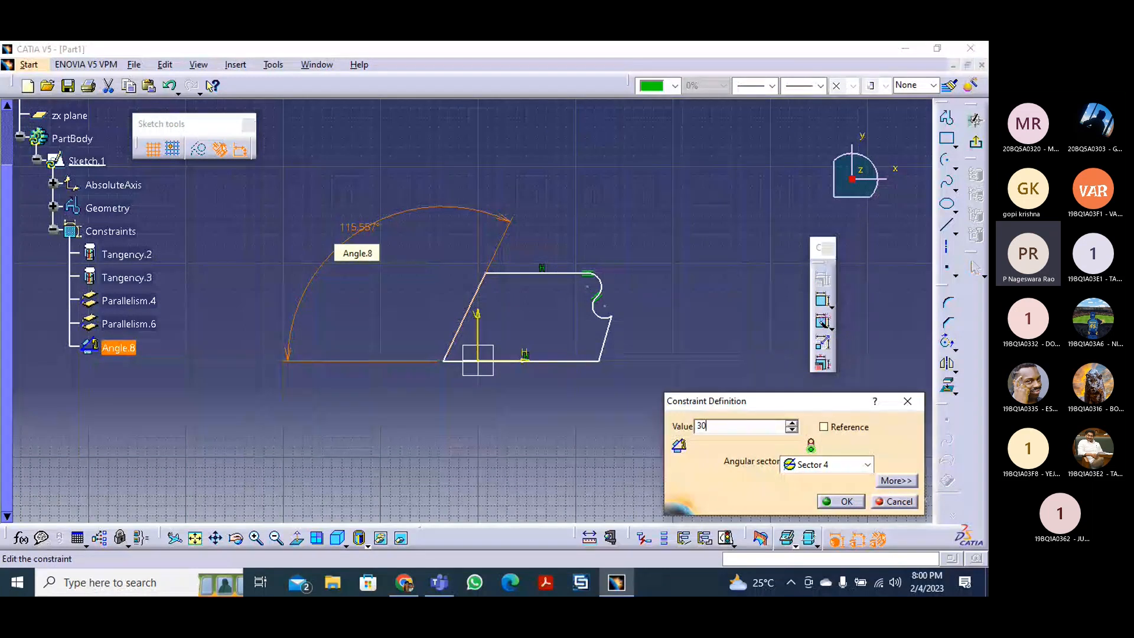
key("Return")
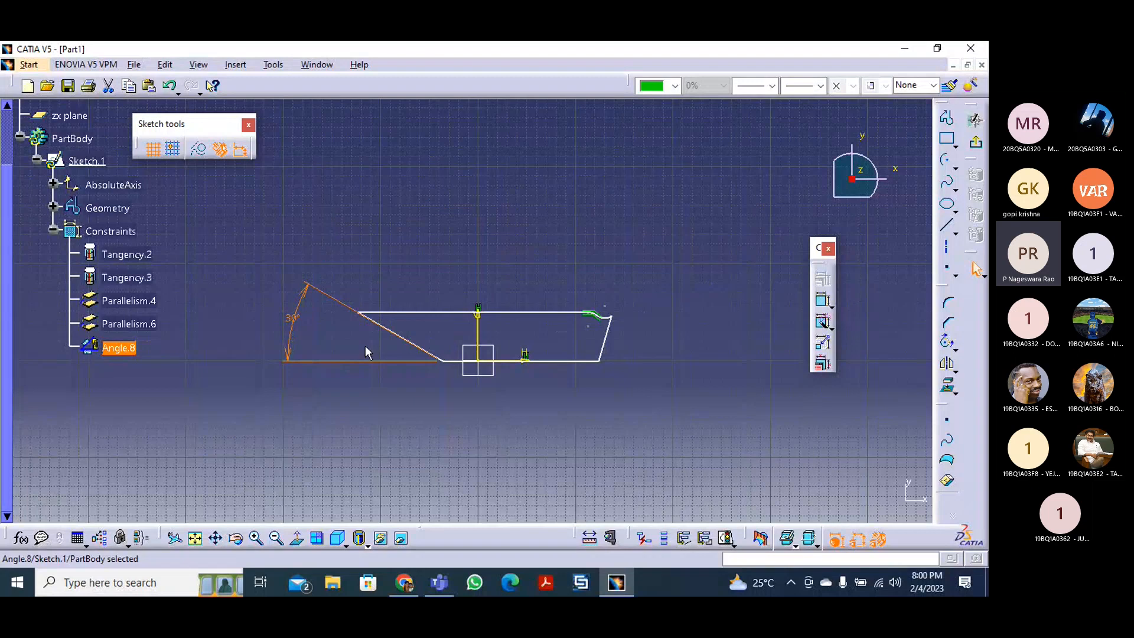
left_click(385, 408)
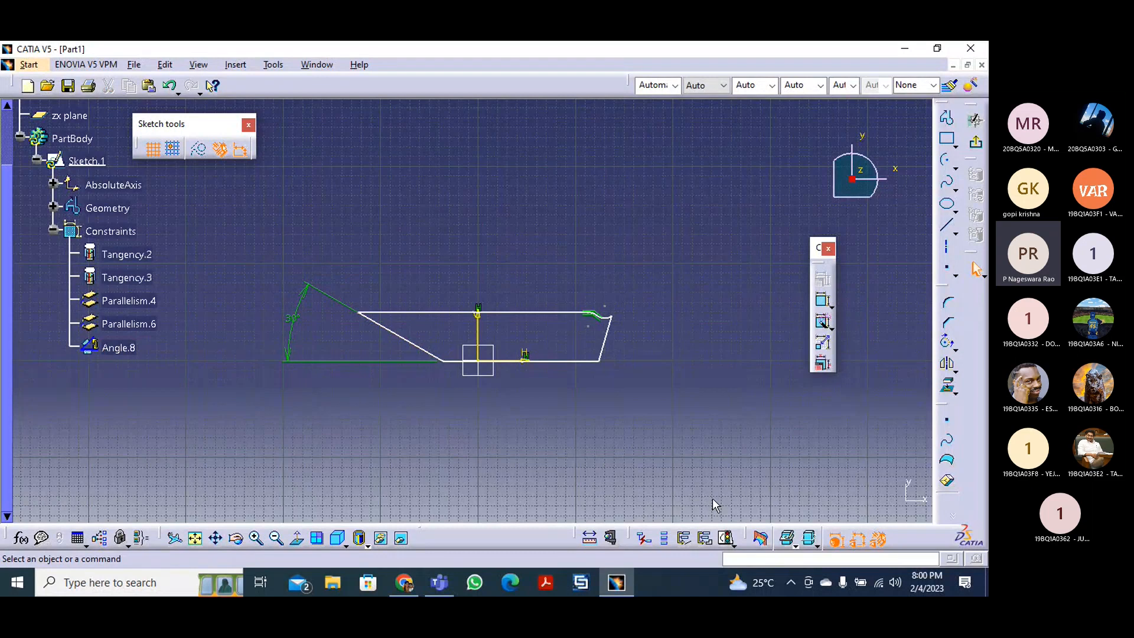
left_click(303, 330)
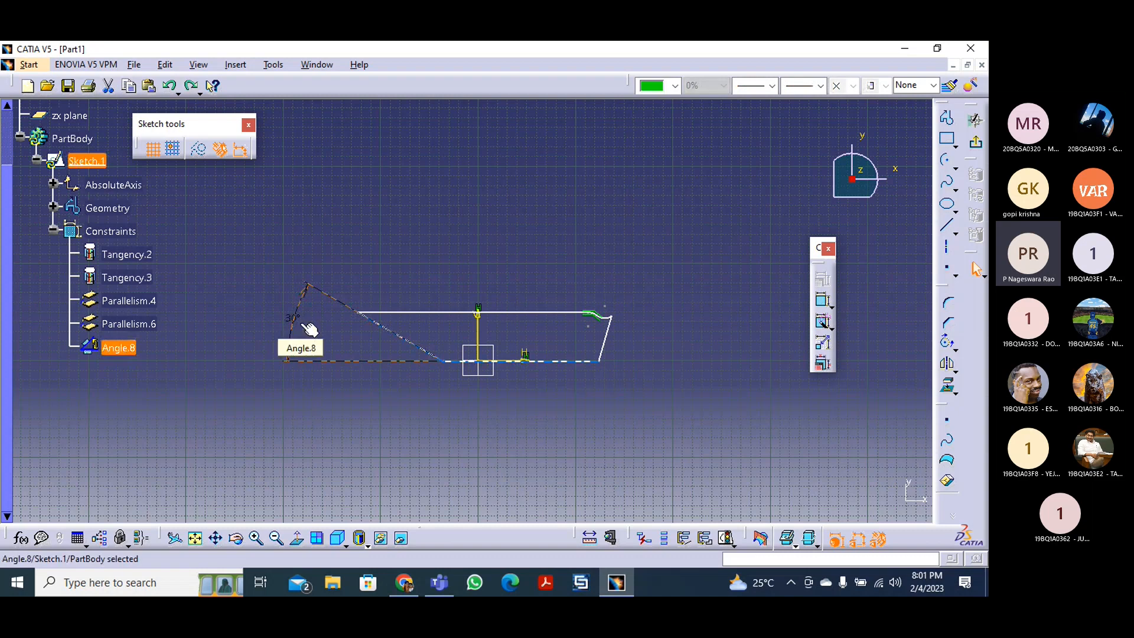
left_click(366, 269)
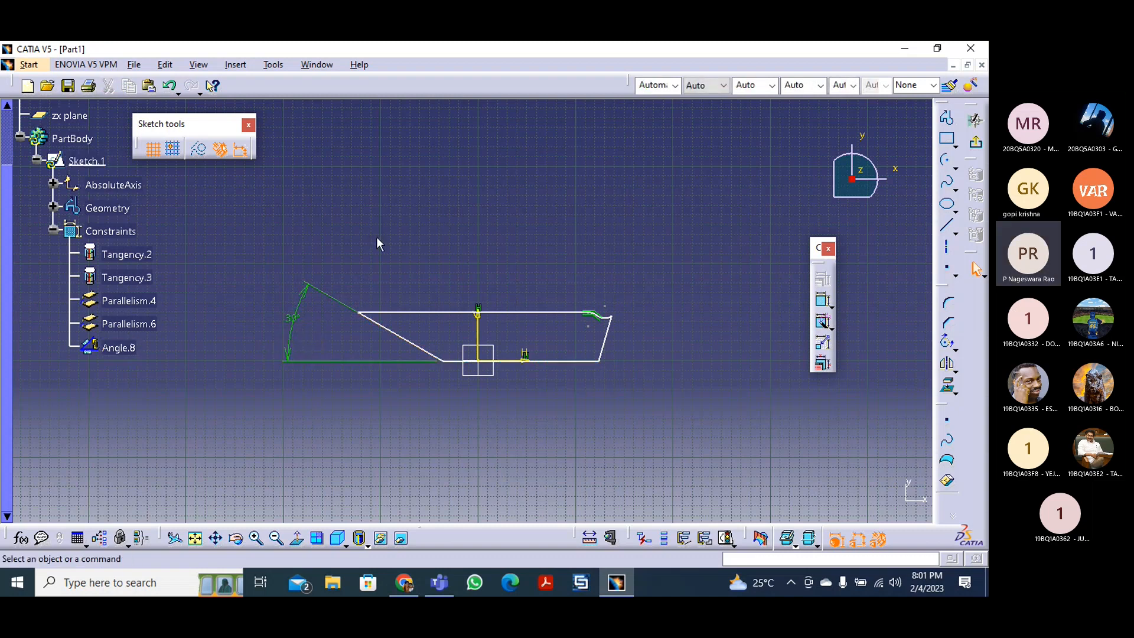
- Undo the 30-degree change to the angle constraint on the profile's slanting left line
key("ctrl+z")
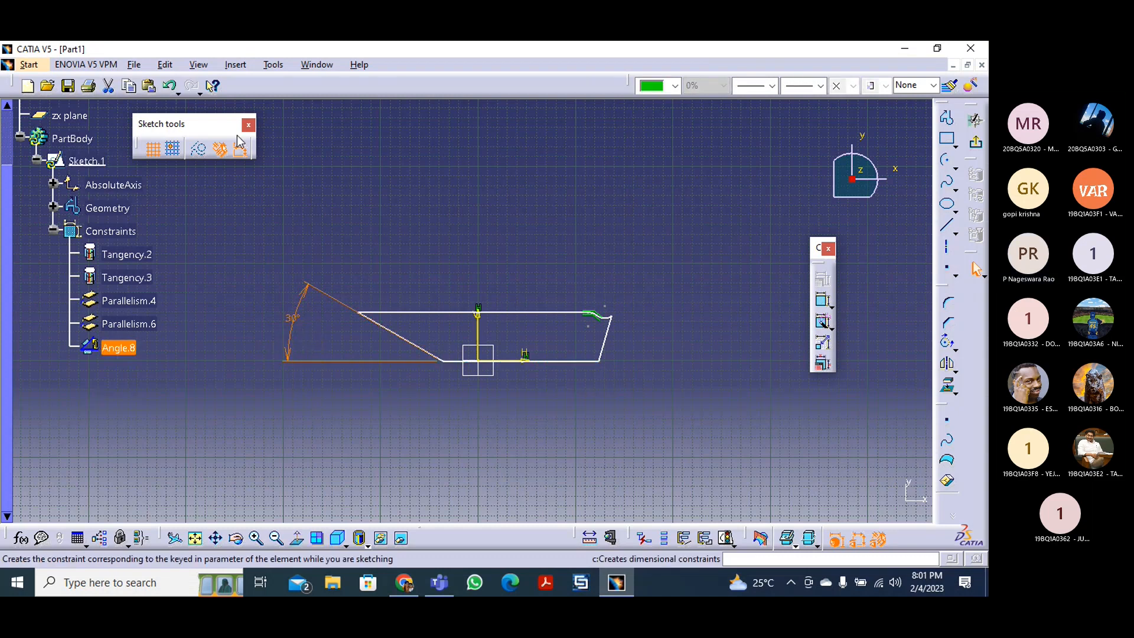
left_click(171, 87)
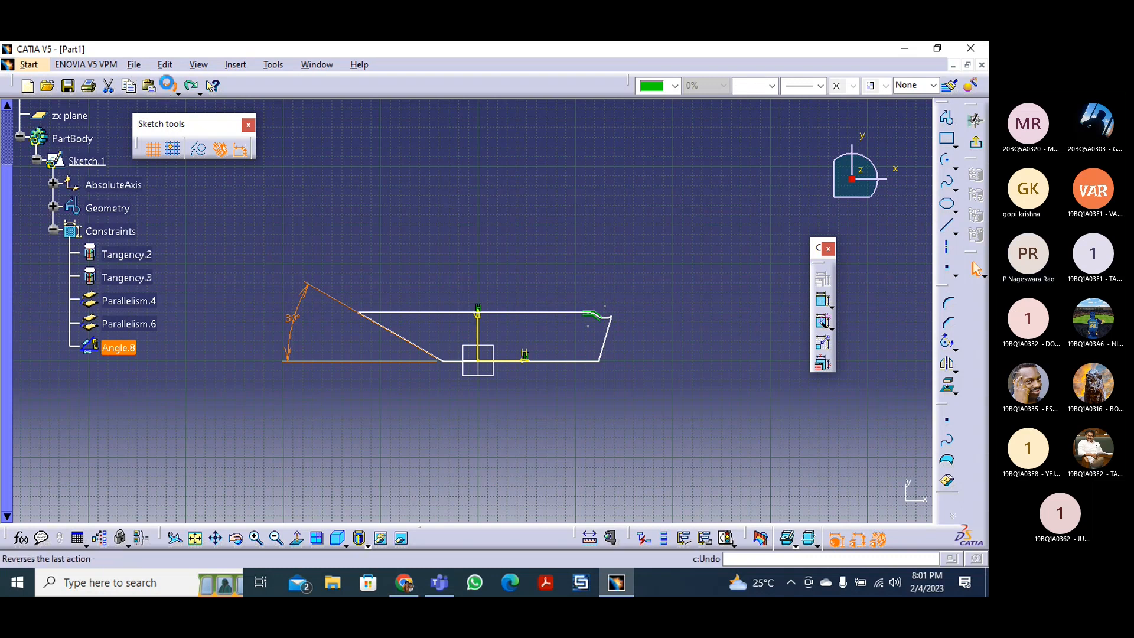
left_click(170, 88)
left_click(536, 189)
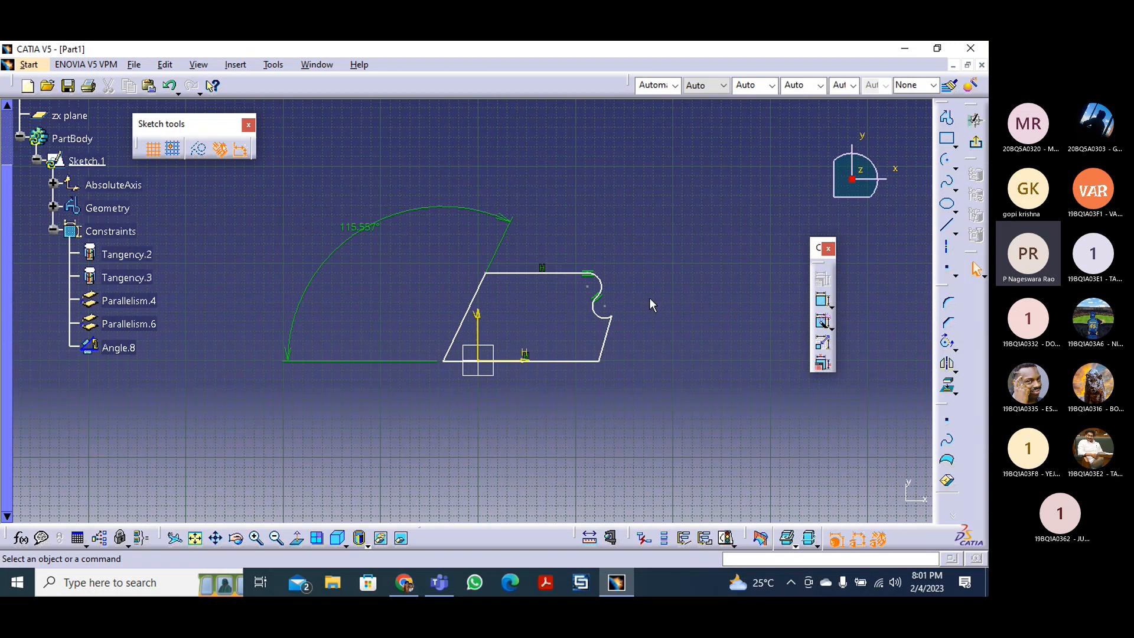
- Free up the drawing area by moving the Constraint toolbar aside and docking the Sketch tools toolbar
scroll(619, 342, "down", 2)
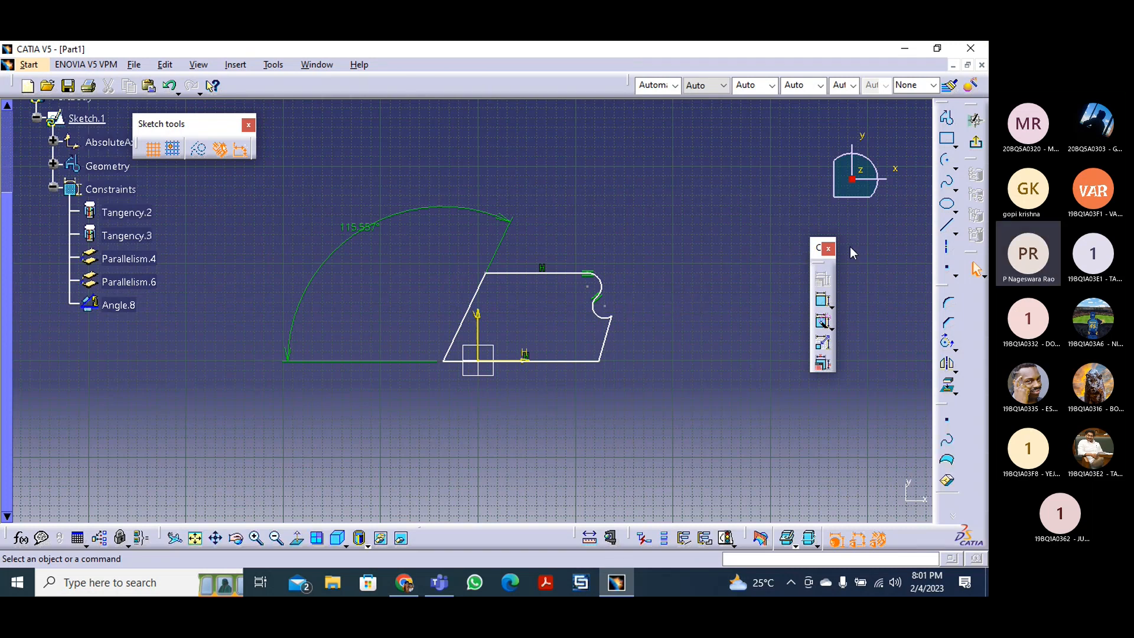
left_click_drag(812, 243, 892, 240)
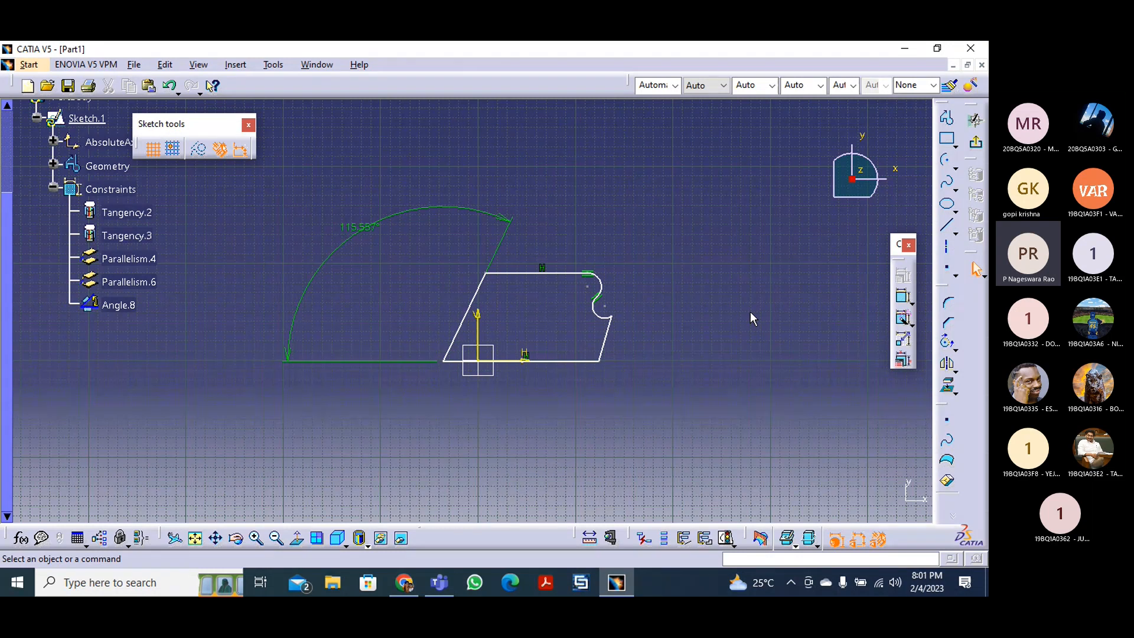
left_click(948, 226)
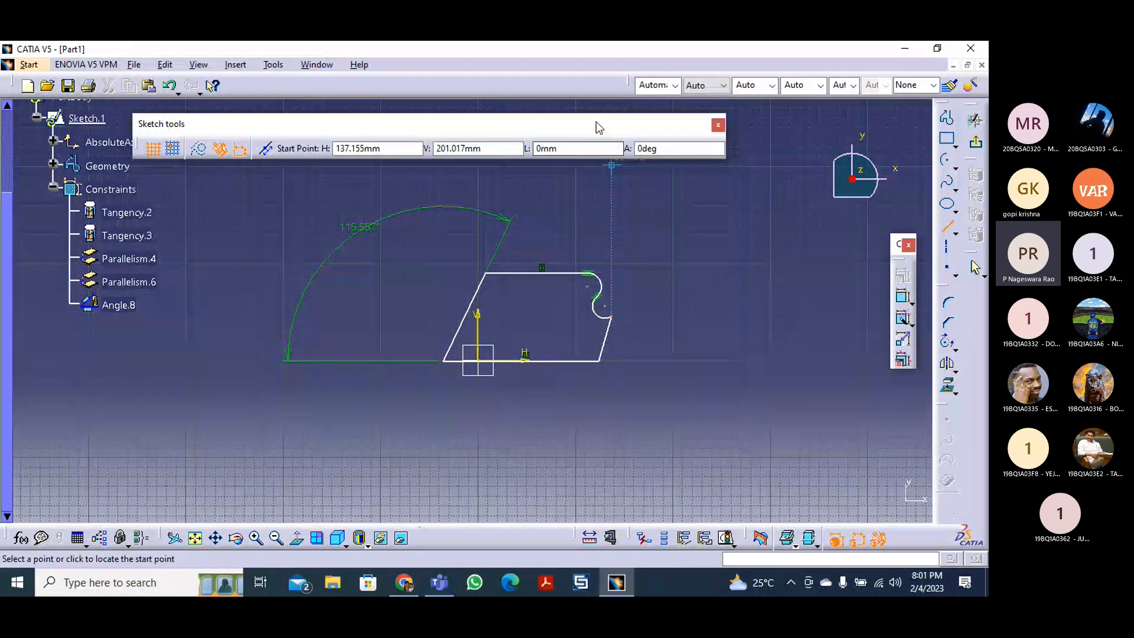
left_click_drag(487, 123, 486, 100)
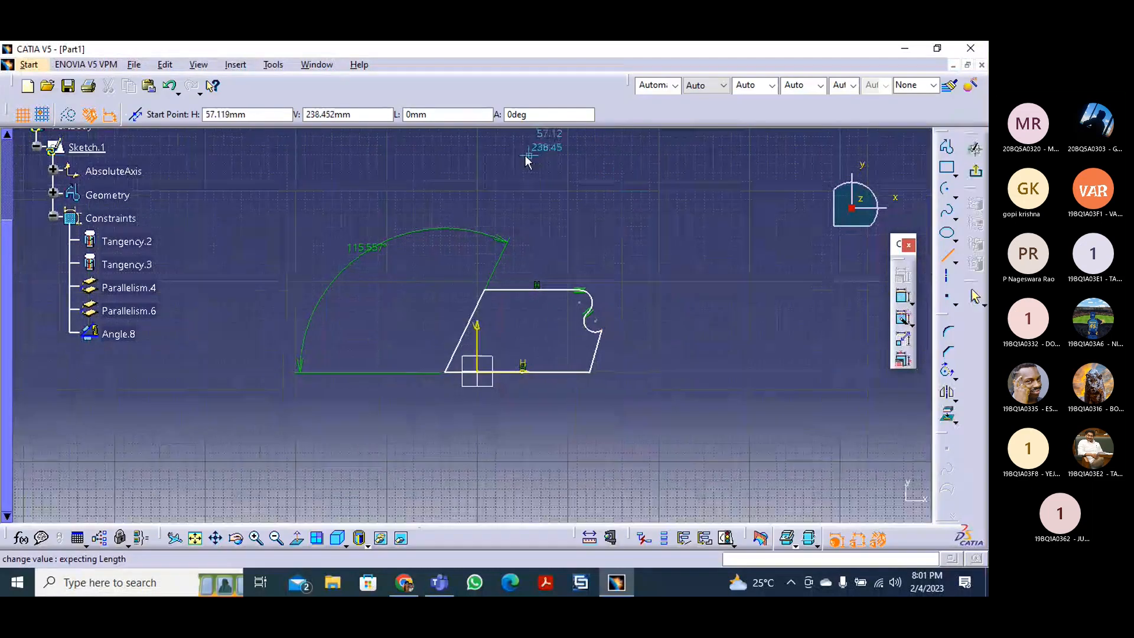
- Draw two separate sloping lines beside the profile, one to its upper right and one to its lower right
left_click(599, 165)
left_click(691, 181)
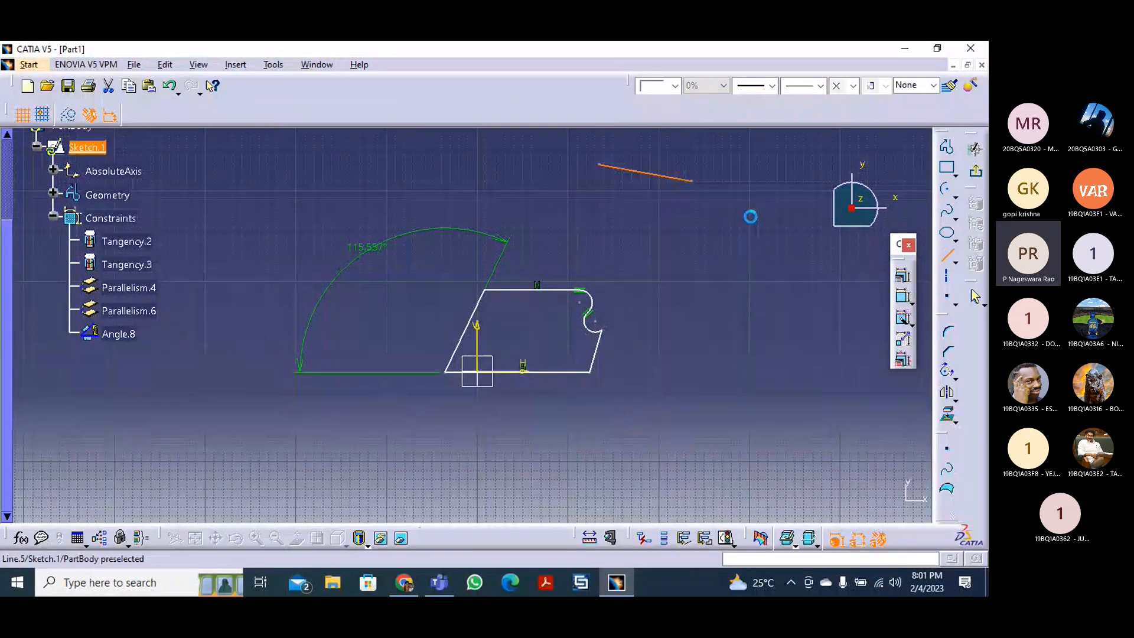
left_click(941, 258)
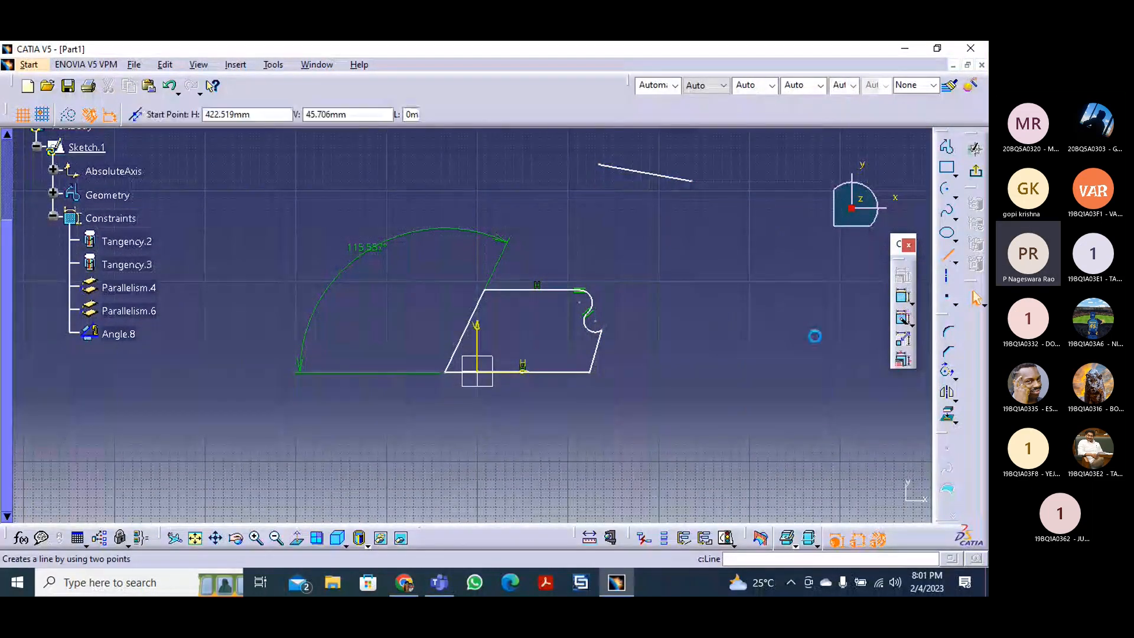
left_click(668, 498)
left_click(762, 430)
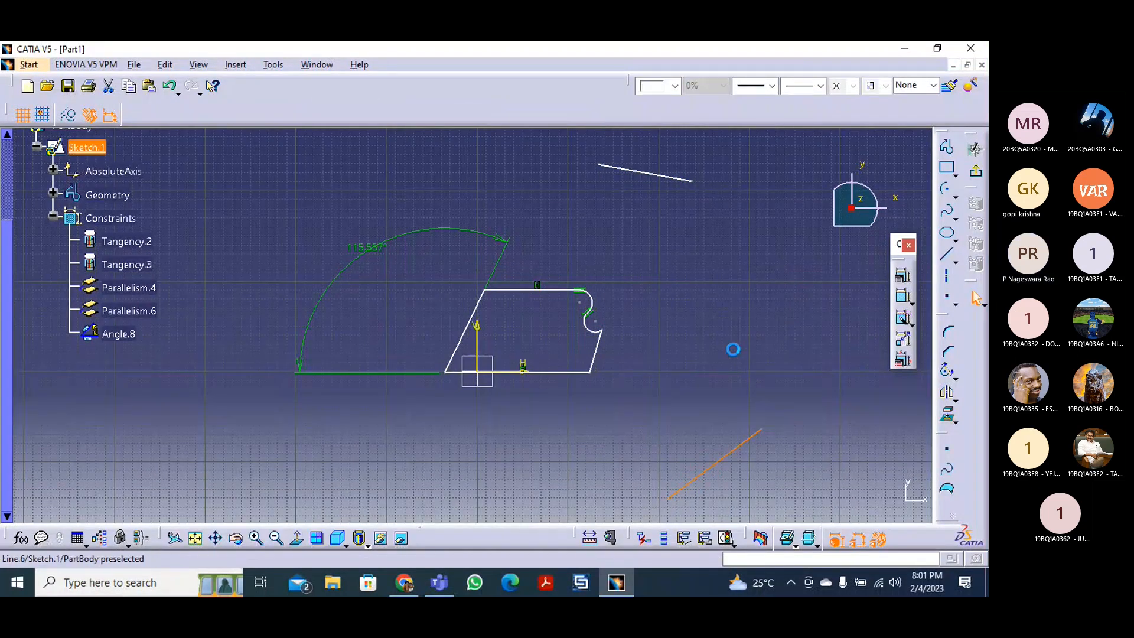
- Delete the whole old profile with its constraints, and move the lower separate line up nearer the other one
left_click_drag(607, 241, 553, 402)
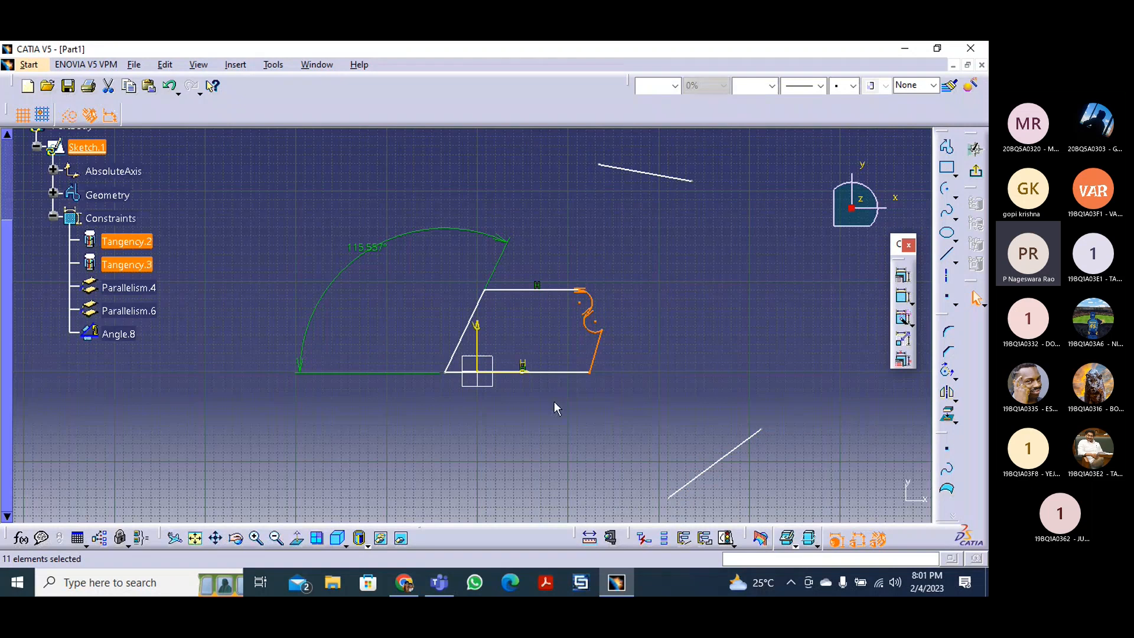
key("Delete")
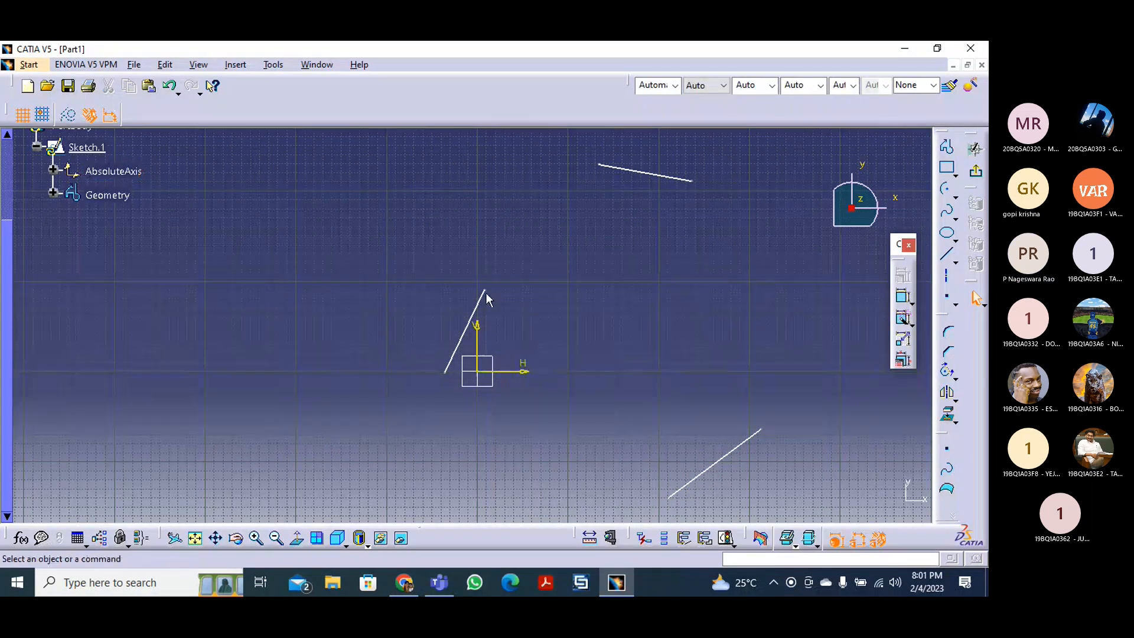
left_click(485, 294)
key("Delete")
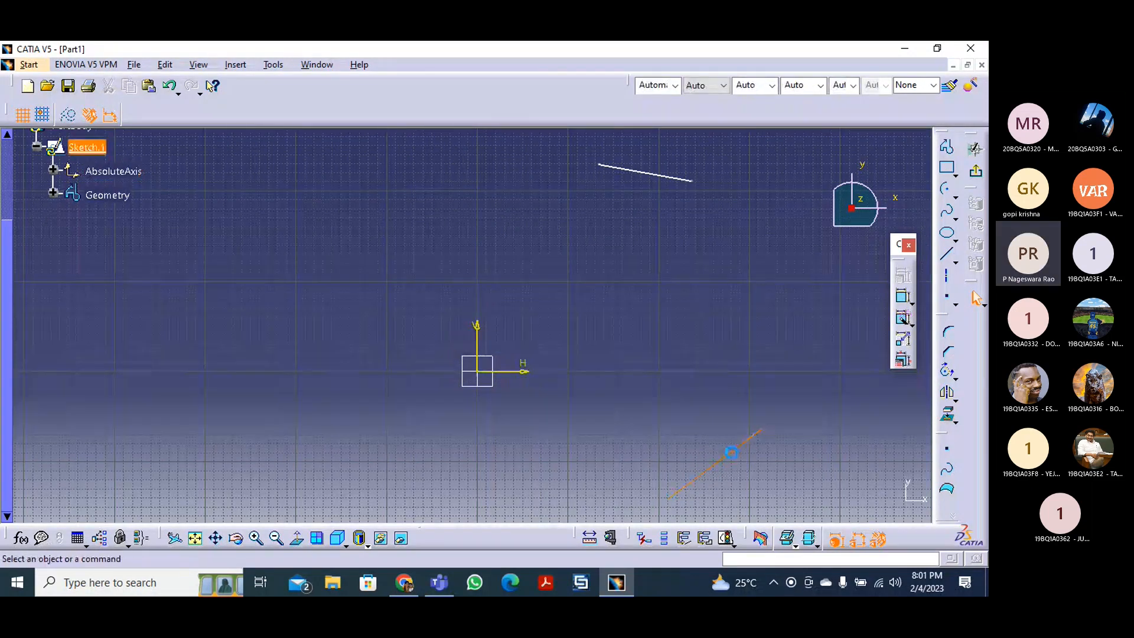
left_click_drag(736, 461, 748, 291)
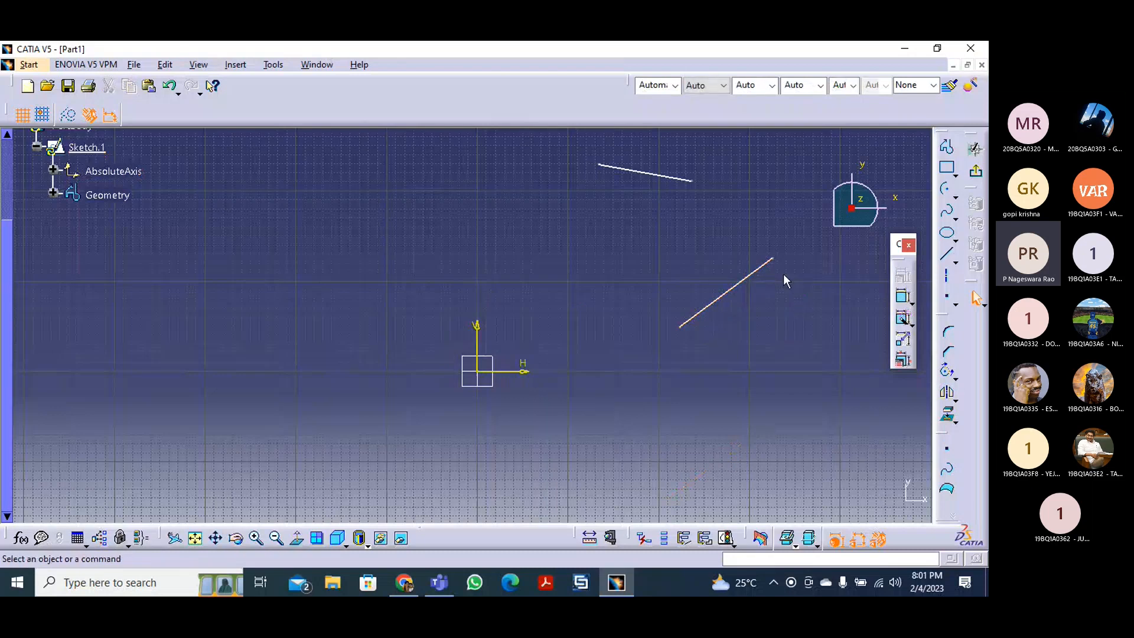
- Draw two more separate sloping lines, one above the sketch origin and one descending just right of the origin
left_click(948, 254)
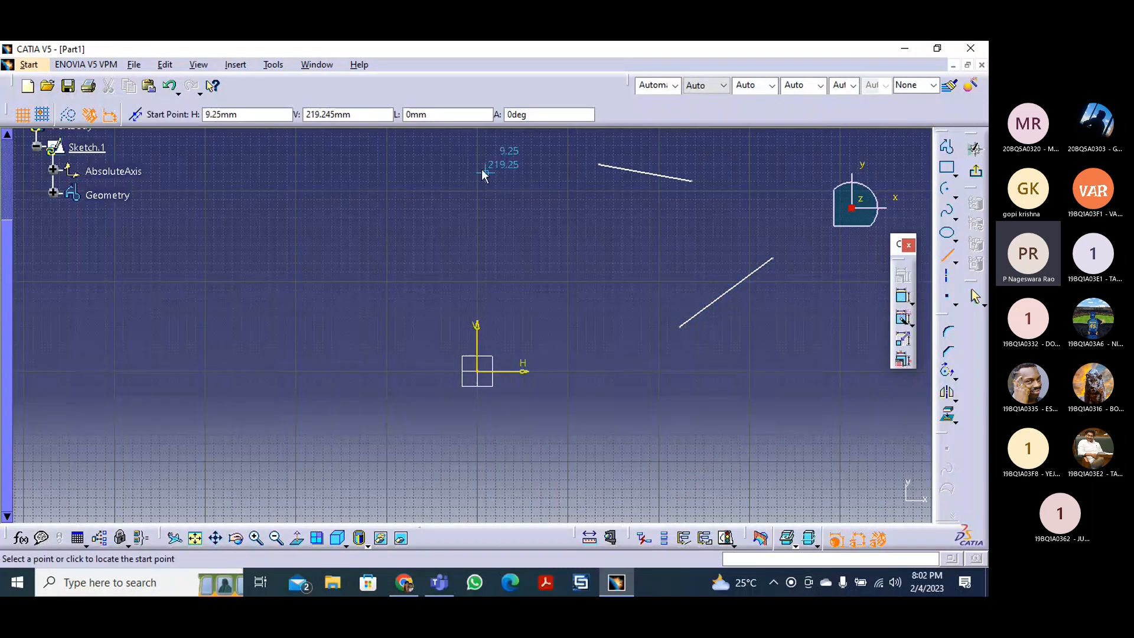
left_click(512, 173)
left_click(425, 207)
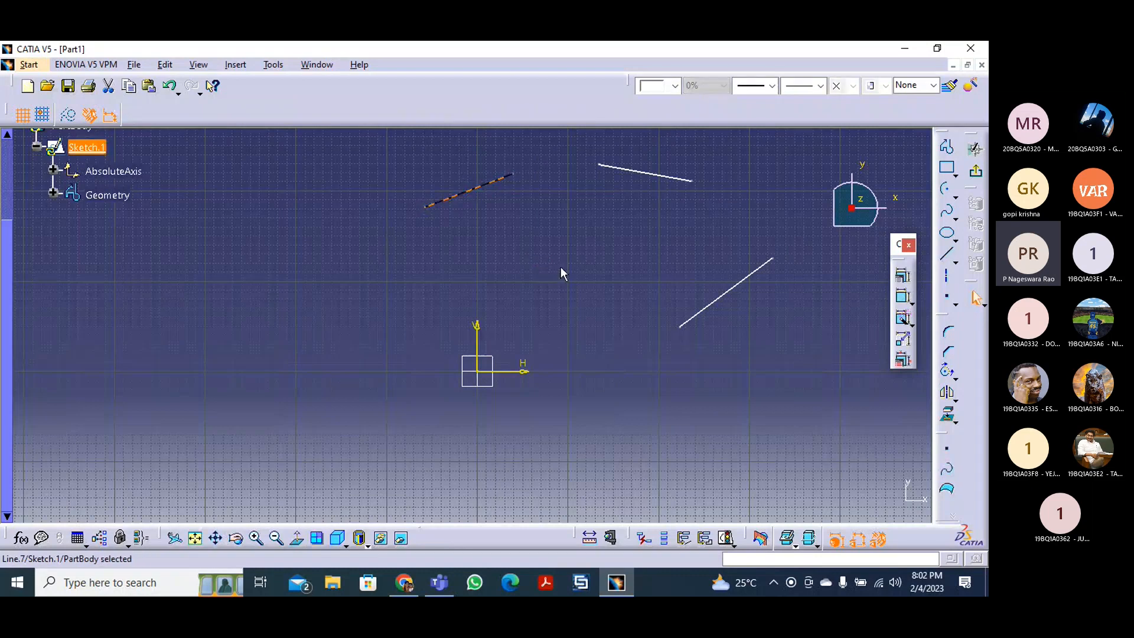
left_click(948, 254)
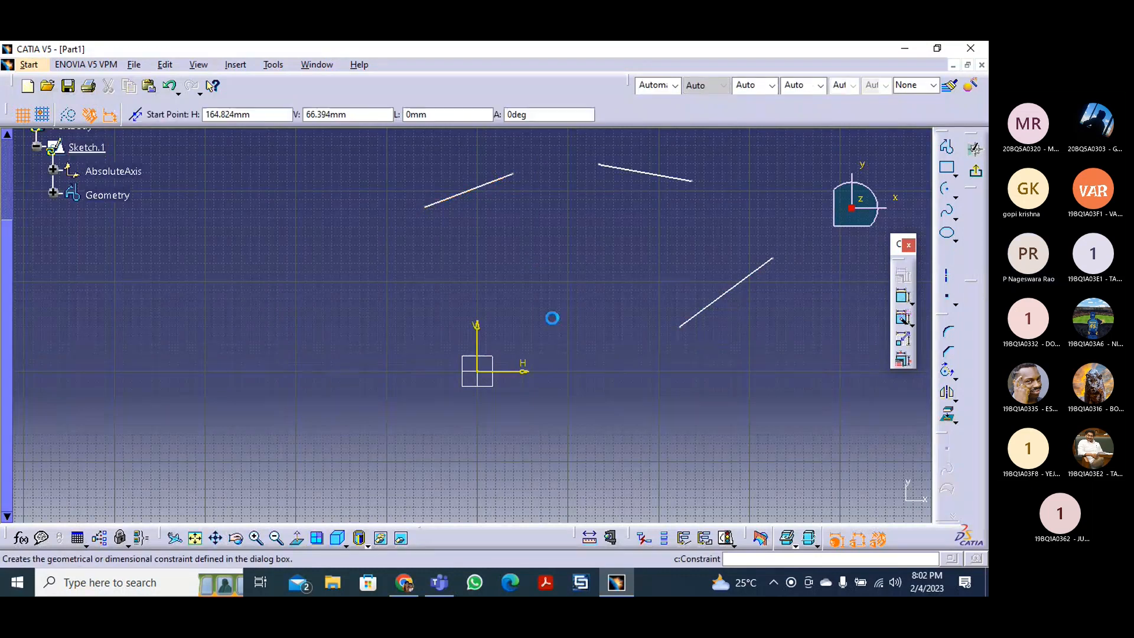
left_click(532, 299)
left_click(612, 388)
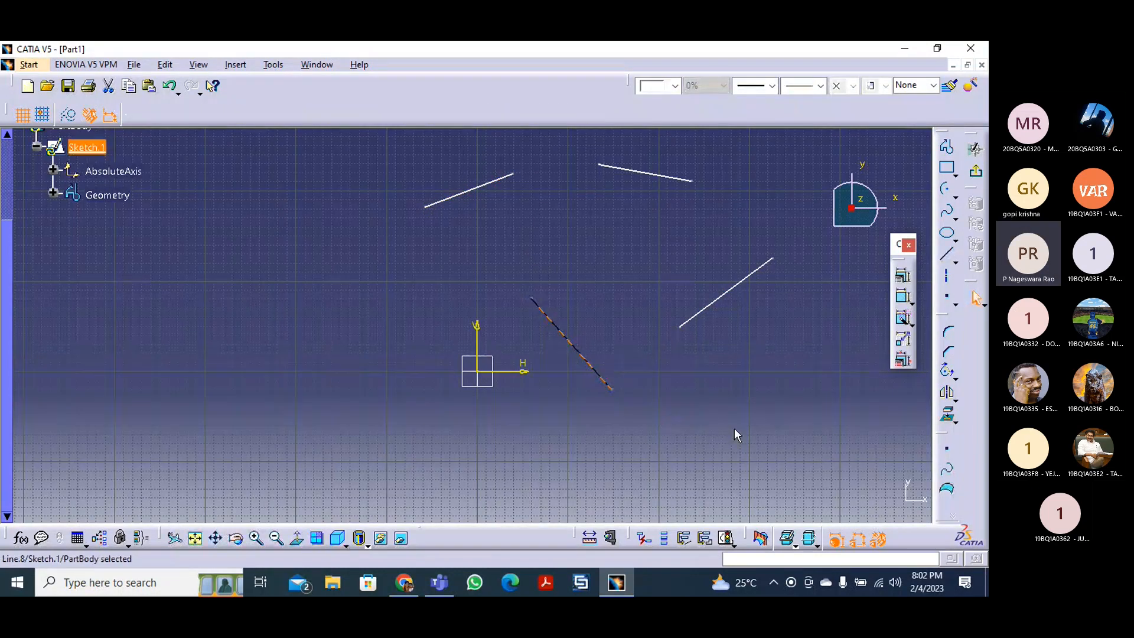
left_click(735, 425)
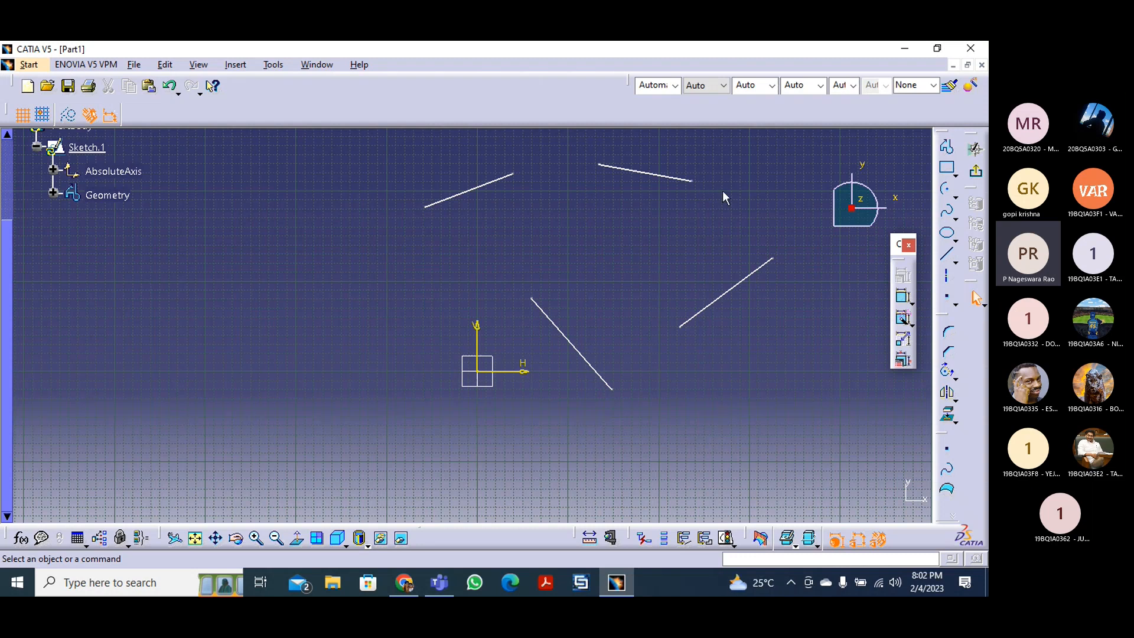
- Join the right end of the upper-right line to the upper end of the line below it with a Coincidence constraint
left_click(692, 181)
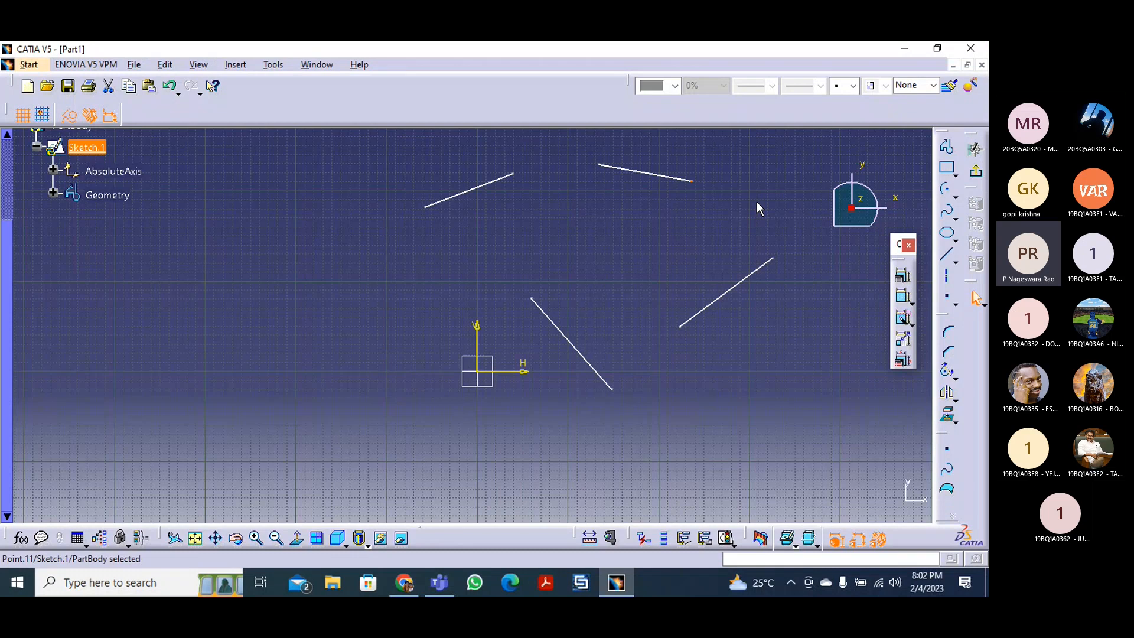
left_click(773, 259, "ctrl")
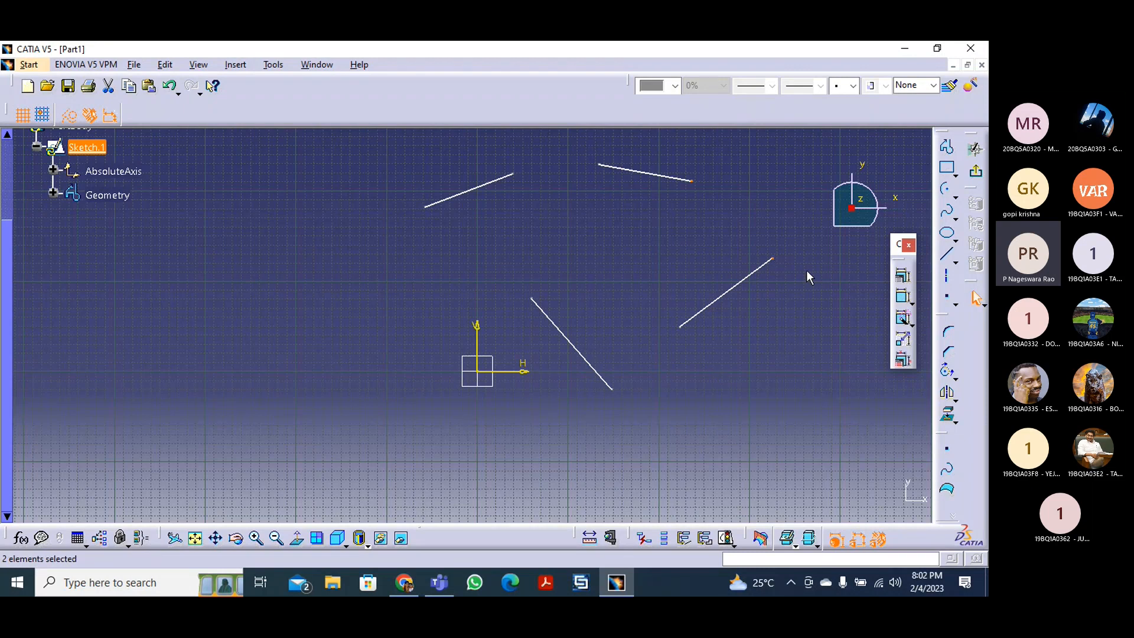
left_click(906, 281)
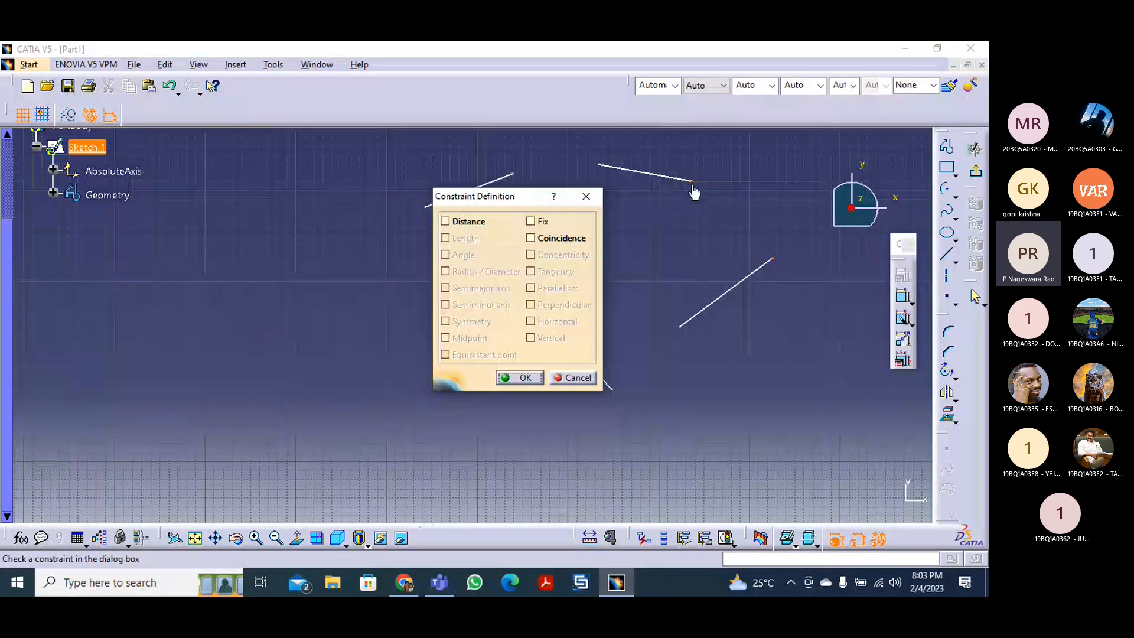
left_click(548, 239)
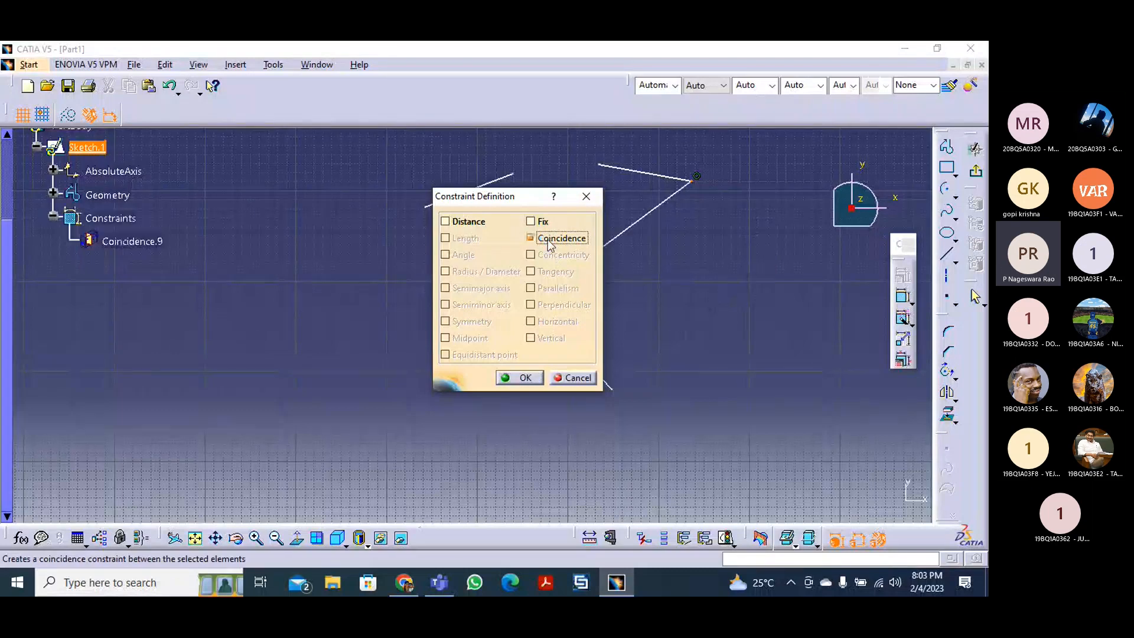
mouse_move(516, 203)
left_mouse_down()
mouse_move(850, 362)
mouse_move(818, 369)
left_mouse_up()
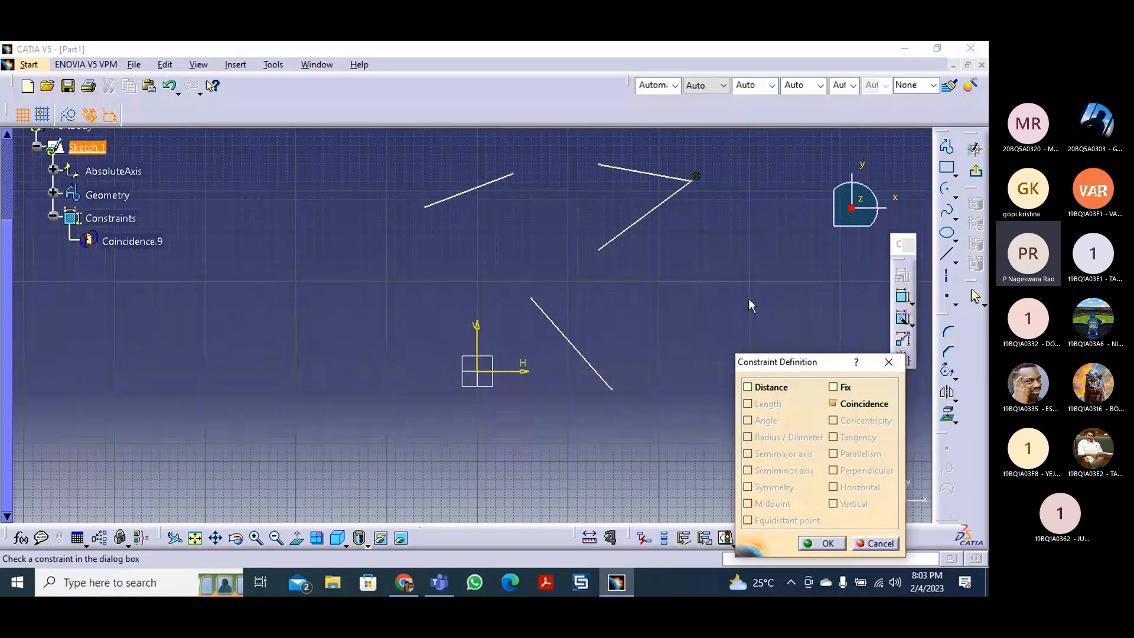
left_click_drag(789, 375, 736, 277)
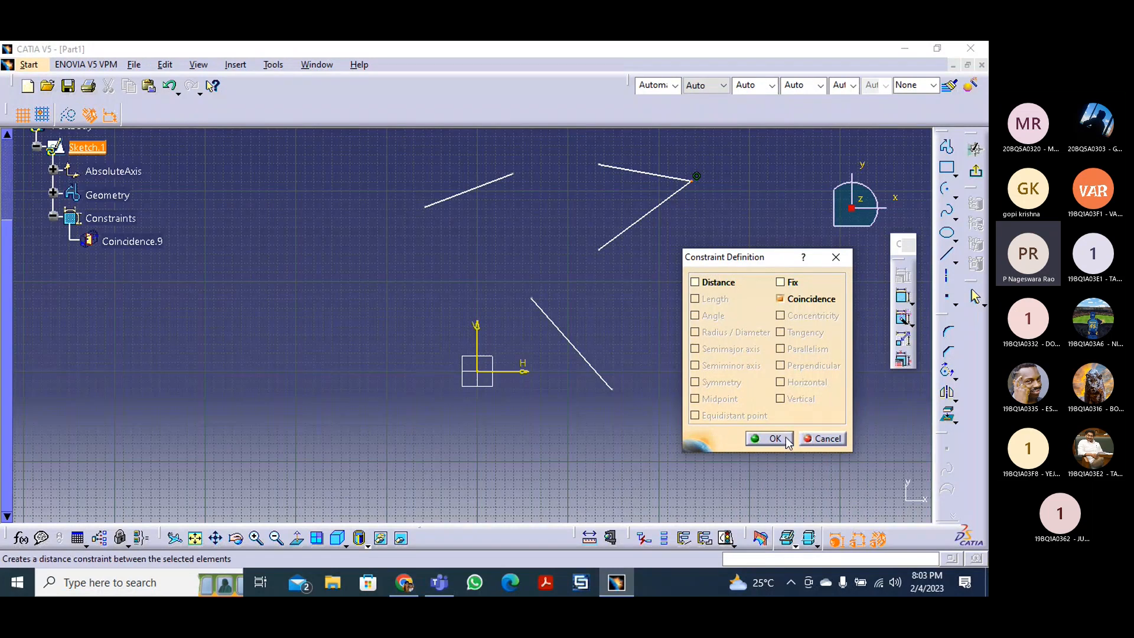
left_click(770, 445)
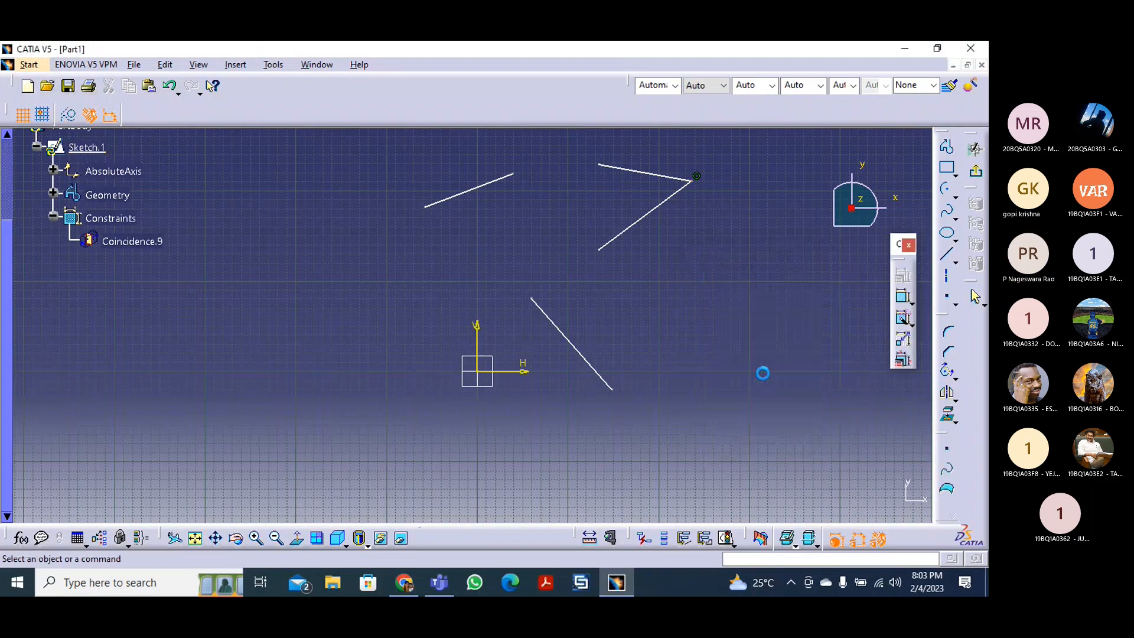
- Add a Coincidence constraint between the lower end of the line descending beside the origin and the free lower end of the joined pair
left_click(612, 389)
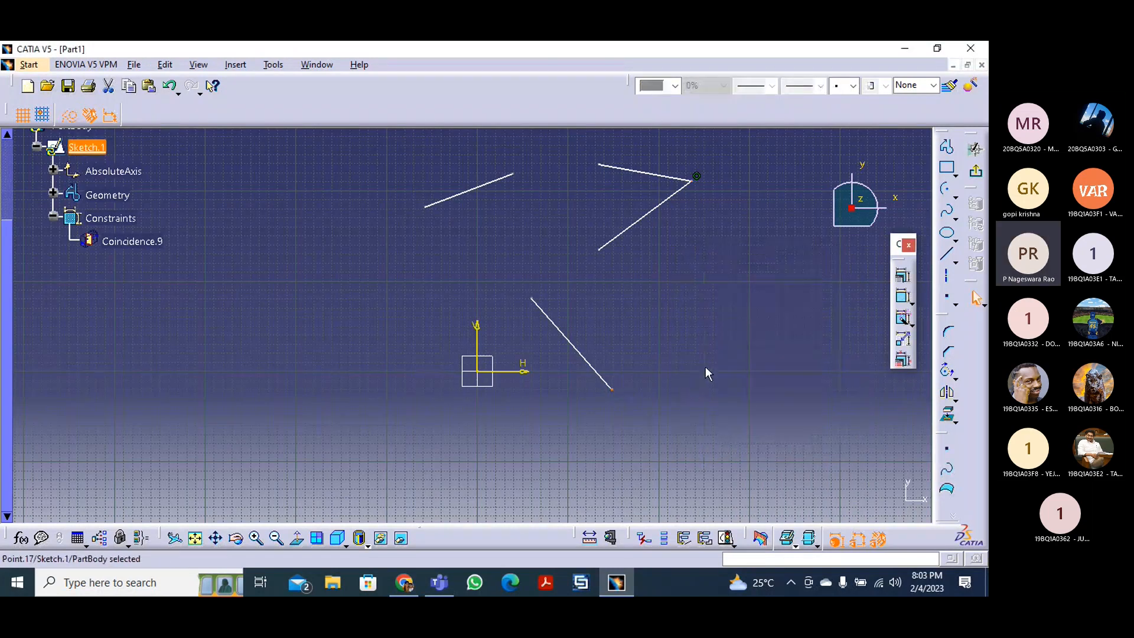
left_click(599, 250, "ctrl")
left_click(902, 275)
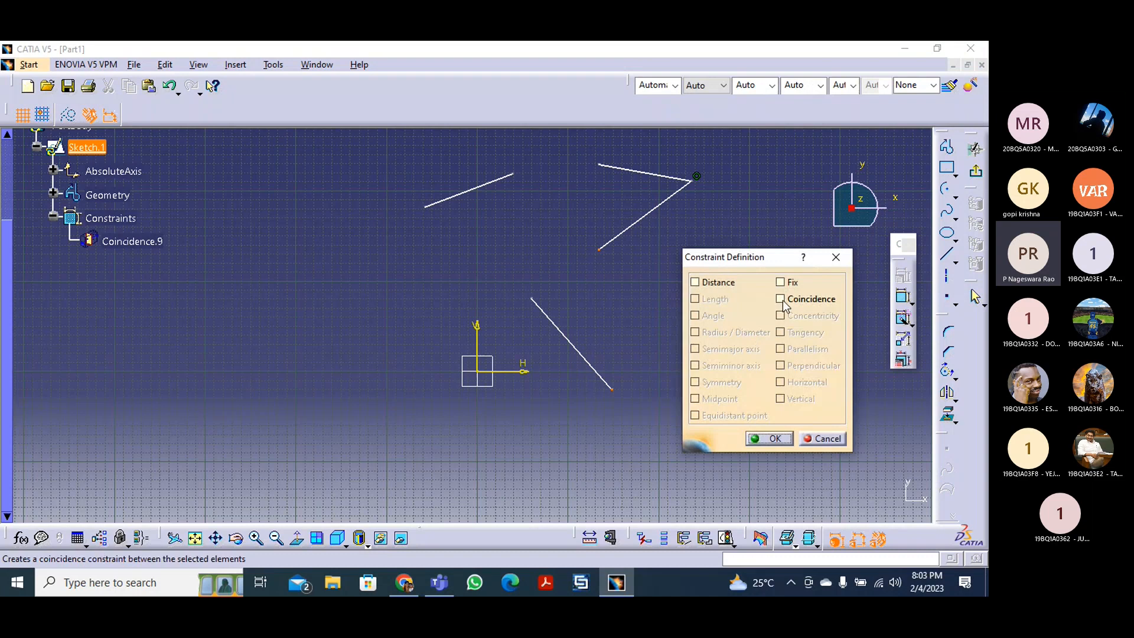
left_click(781, 299)
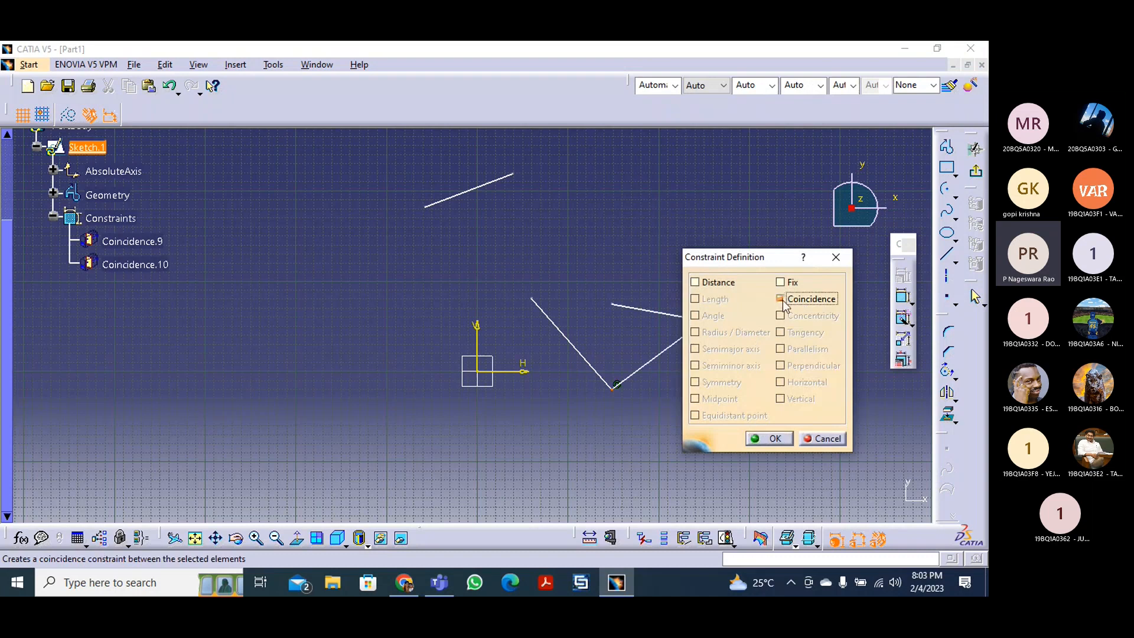
left_click(771, 440)
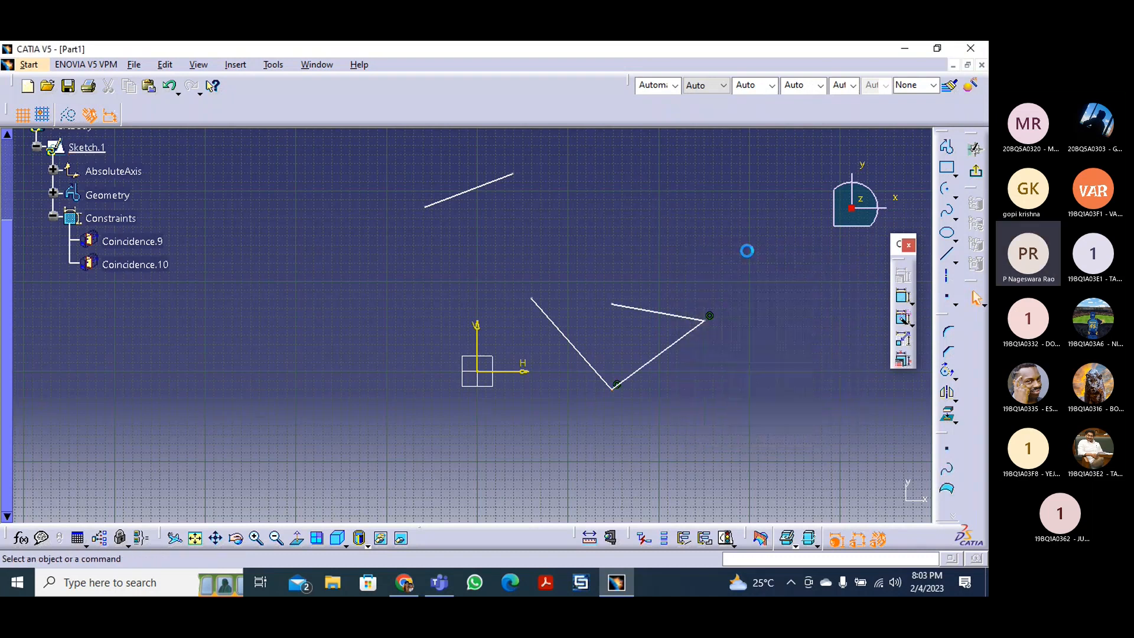
- Make the free left end of the joined chain's upper line coincident with the right end of the remaining separate line
left_click(612, 306)
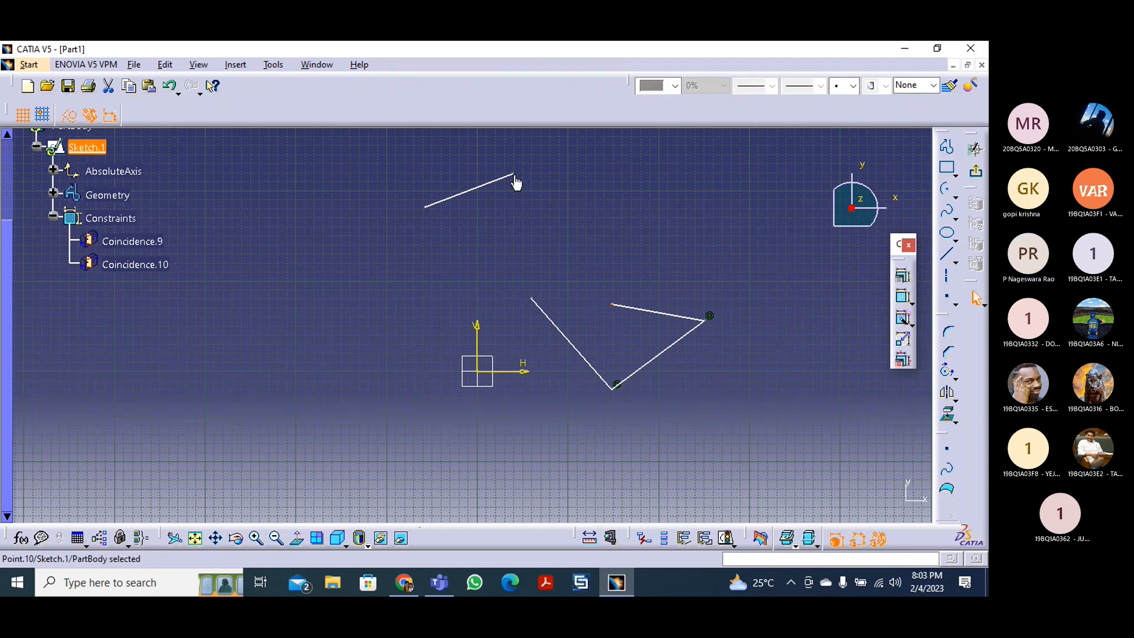
left_click(903, 276)
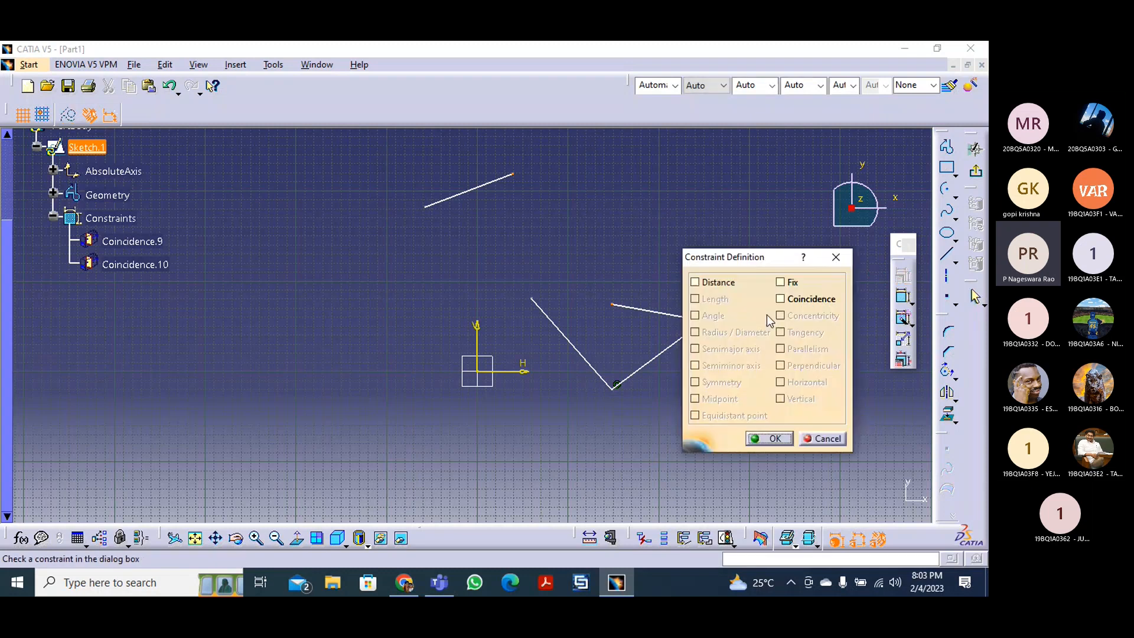
left_click(781, 299)
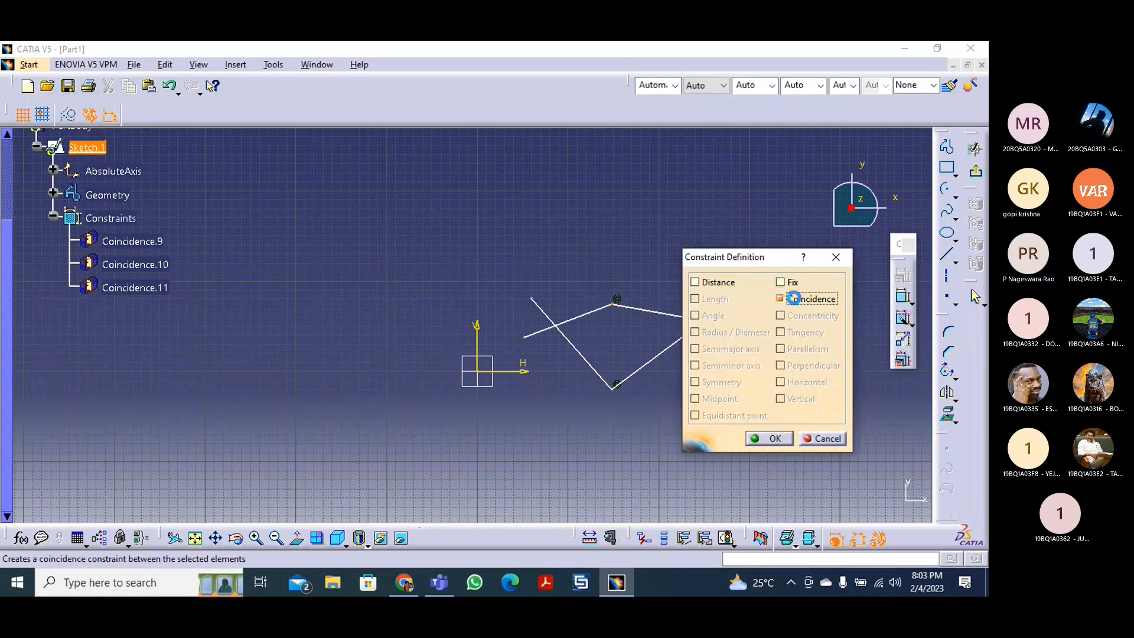
left_click(769, 438)
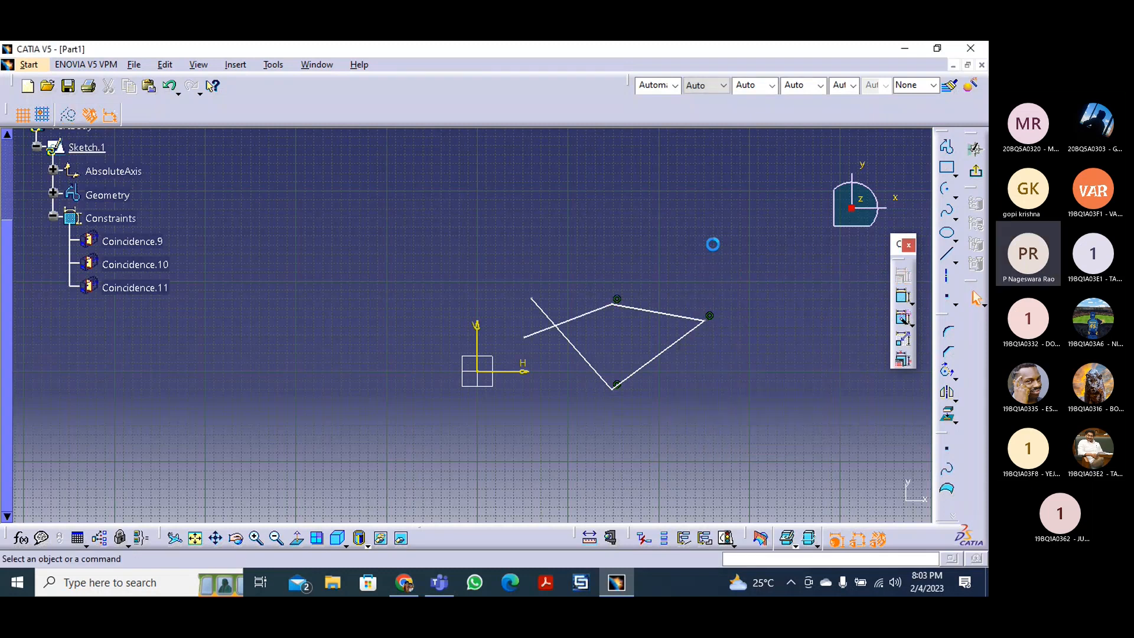
- Close the open profile with a coincidence constraint between its two free endpoints, and move the top vertex slightly down
left_click(525, 338)
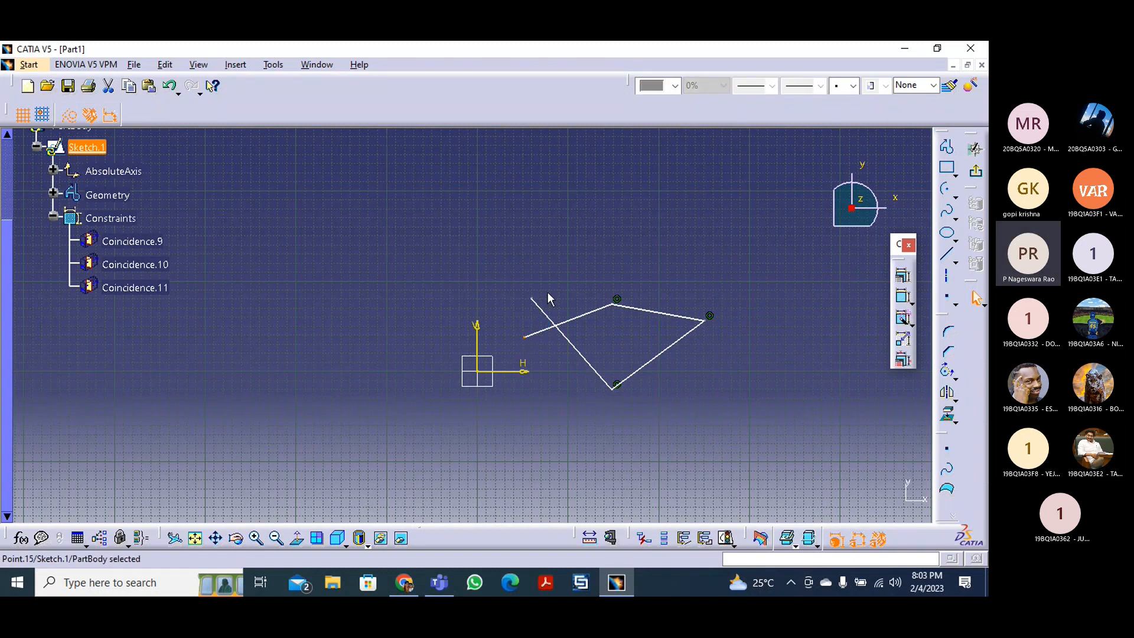
left_click(532, 300, "ctrl")
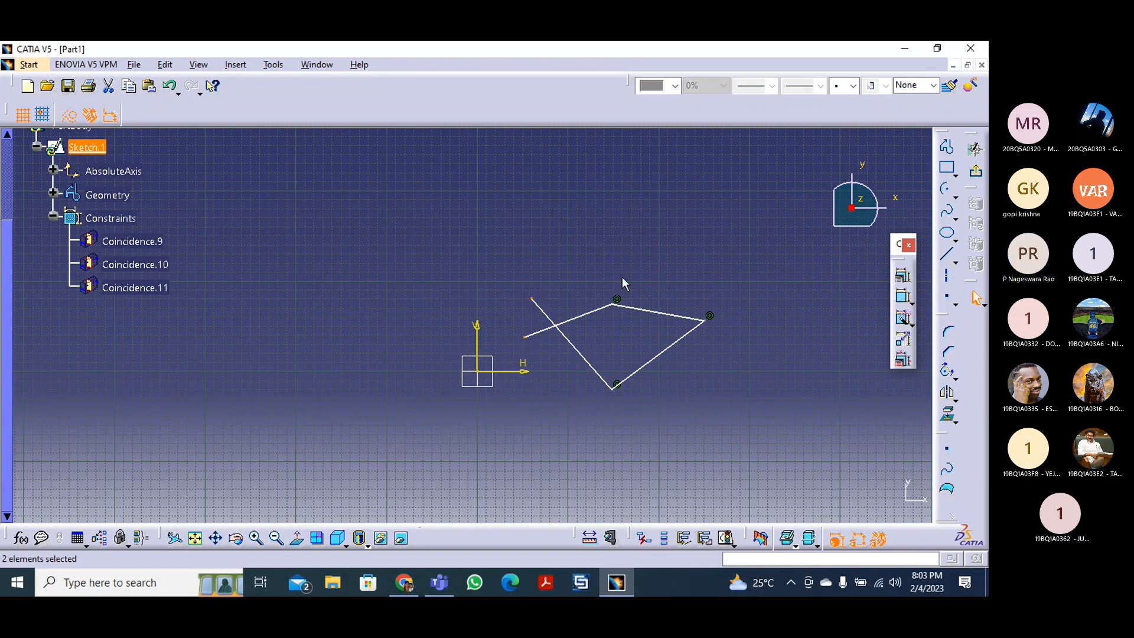
left_click(903, 276)
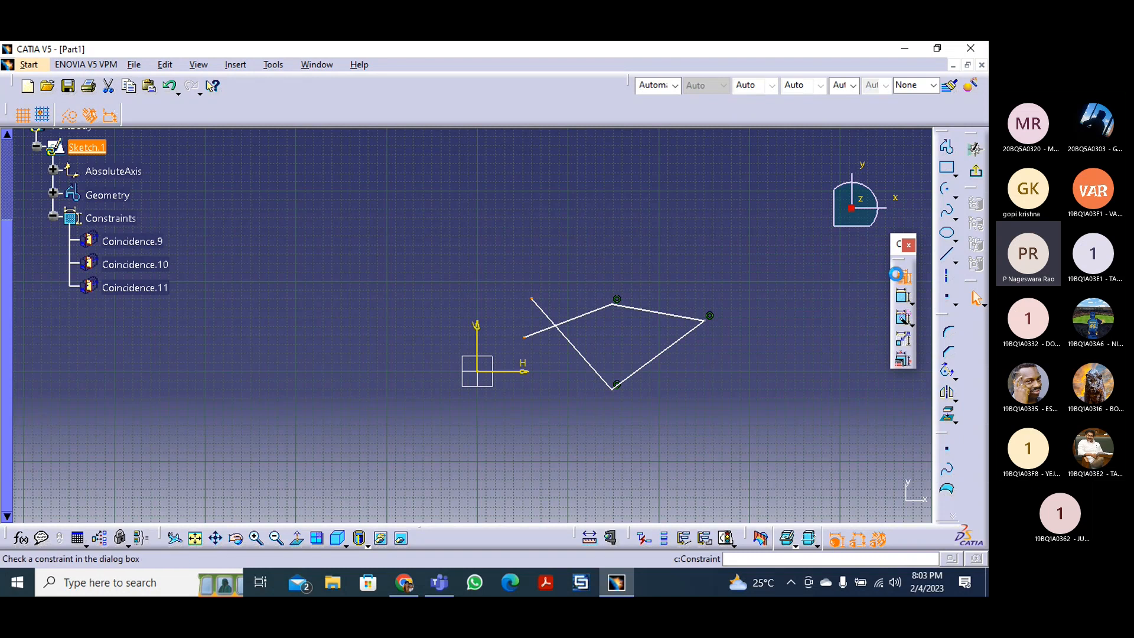
left_click(793, 301)
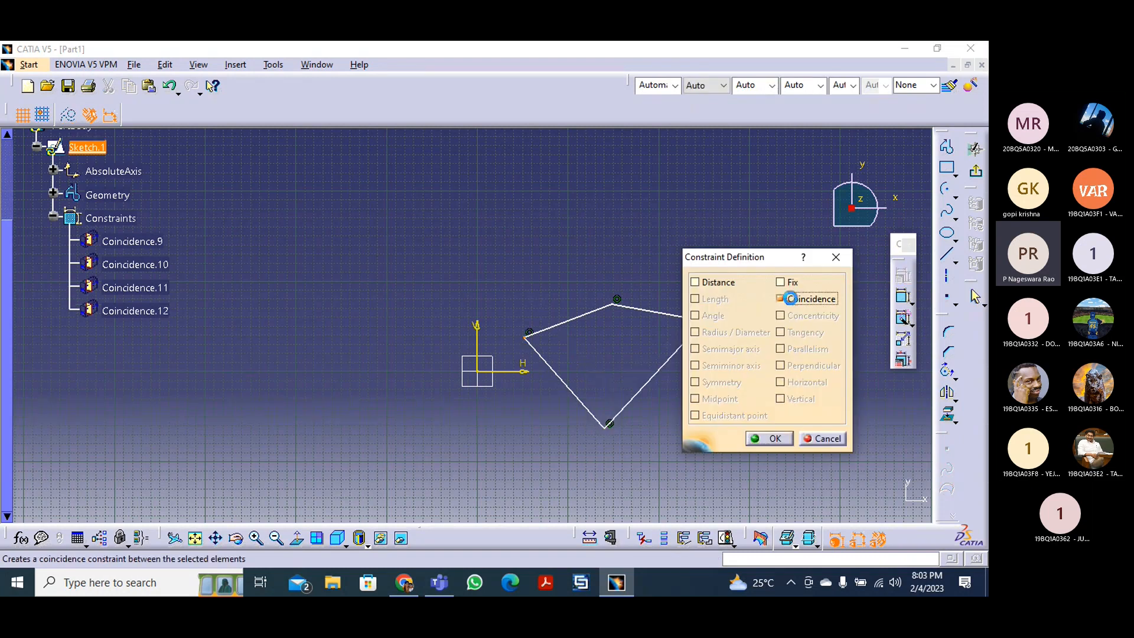
left_click(770, 438)
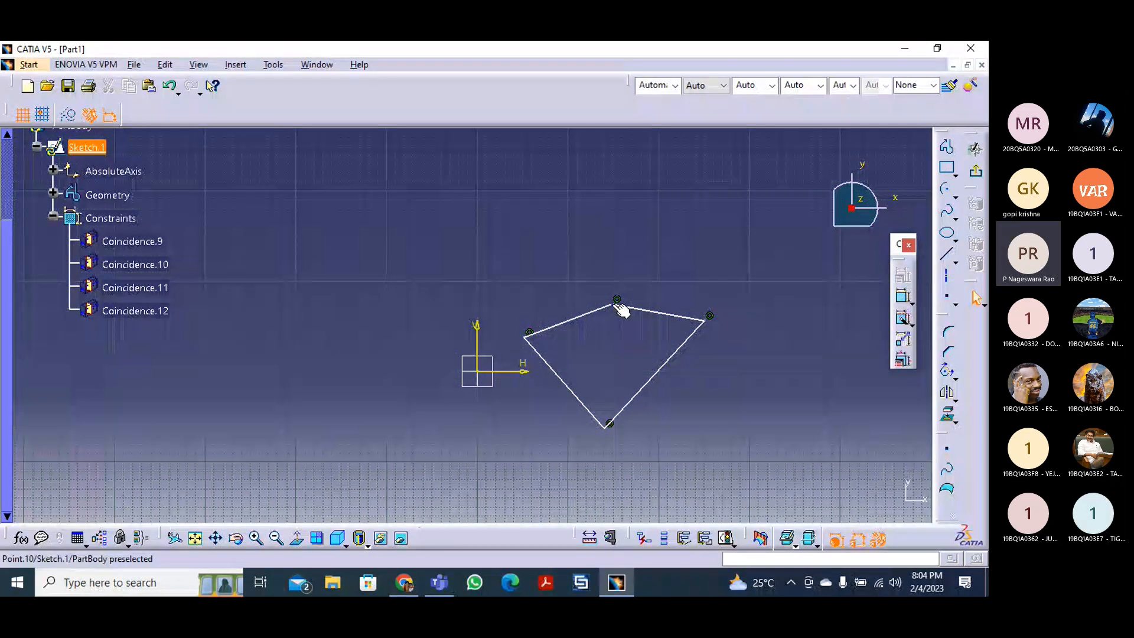
mouse_move(618, 308)
left_mouse_down()
mouse_move(744, 207)
mouse_move(698, 221)
mouse_move(587, 194)
mouse_move(681, 210)
mouse_move(754, 289)
mouse_move(746, 380)
mouse_move(744, 255)
mouse_move(534, 165)
mouse_move(615, 170)
mouse_move(593, 189)
mouse_move(613, 185)
mouse_move(699, 230)
mouse_move(605, 254)
mouse_move(623, 229)
mouse_move(614, 309)
left_mouse_up()
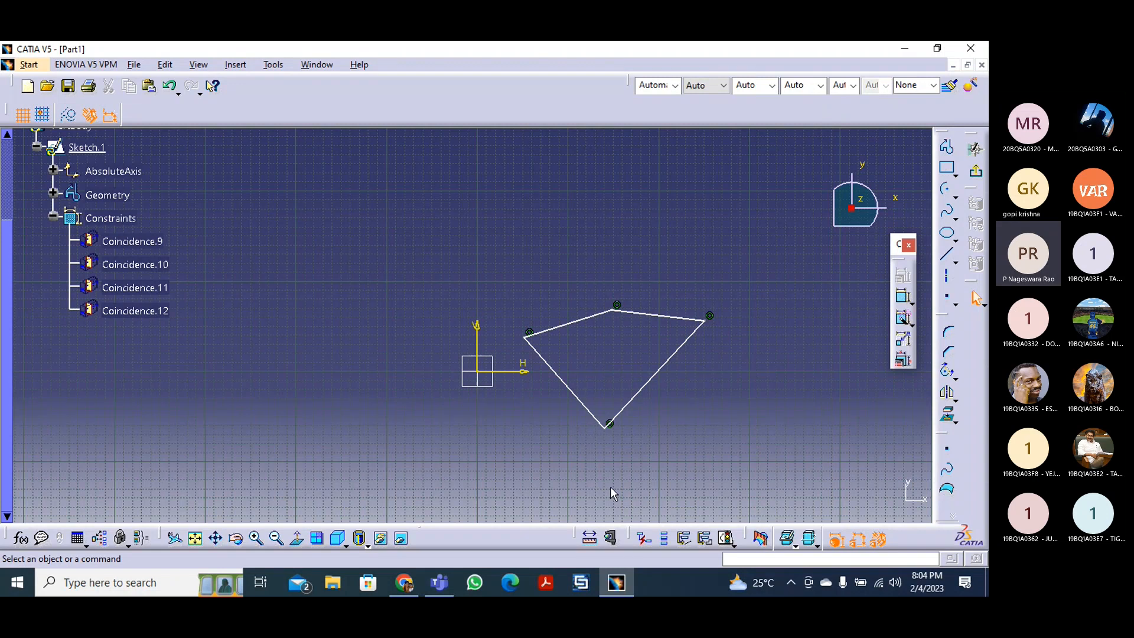
- Apply a horizontal constraint to the profile's lower-left line
left_click(573, 386)
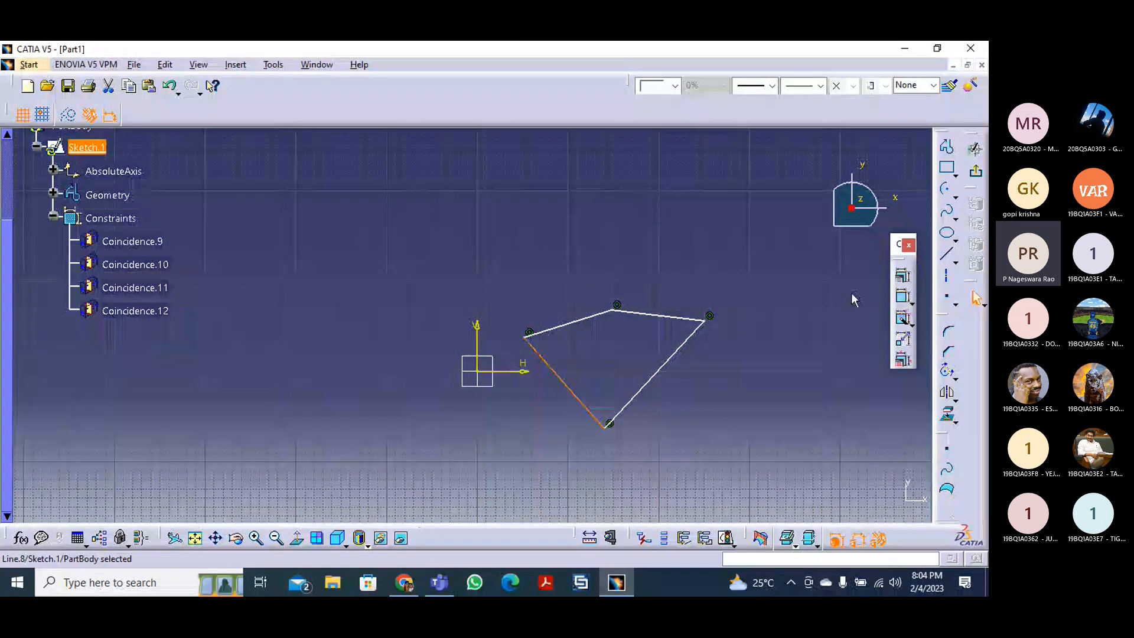
left_click(904, 279)
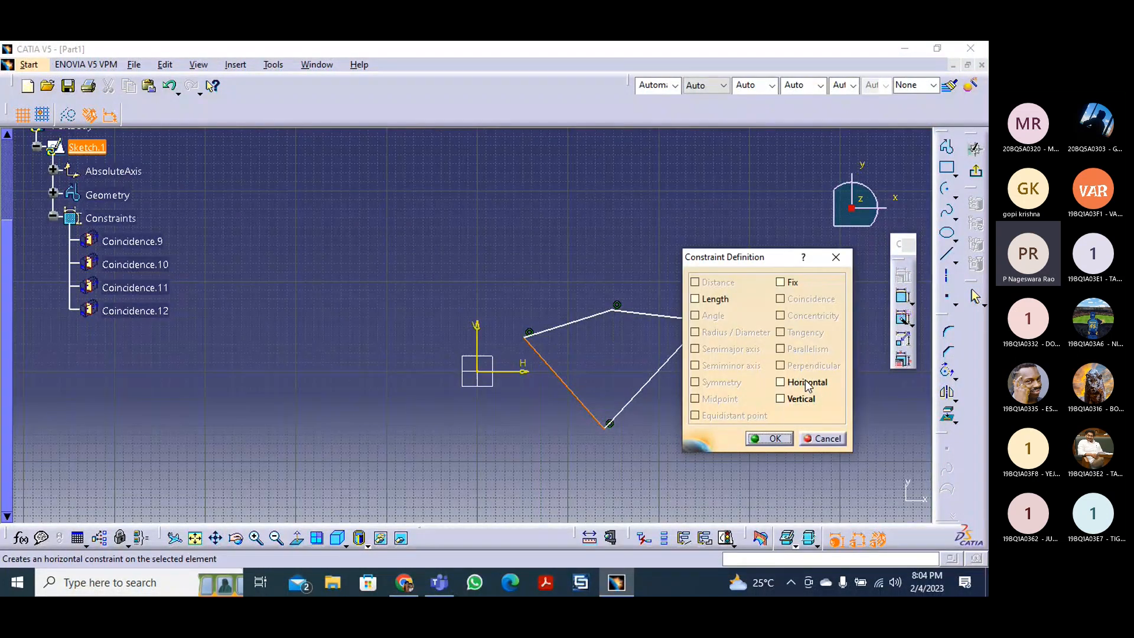
left_click(808, 385)
left_click(772, 438)
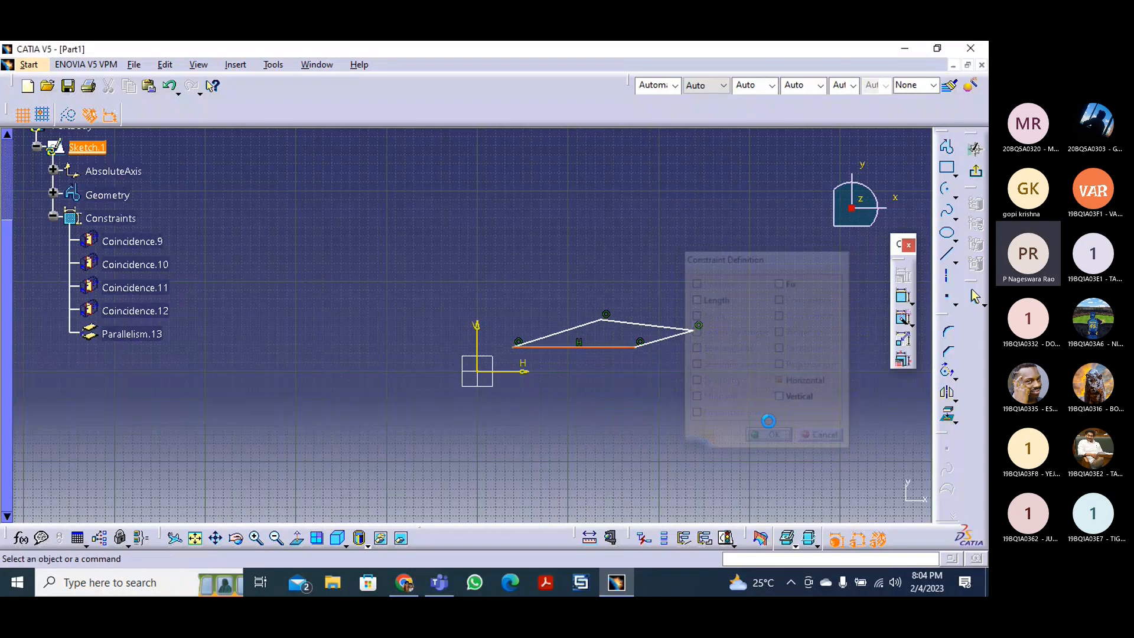
- Apply a vertical constraint to the line joining the right end of the horizontal base line
left_click(668, 341)
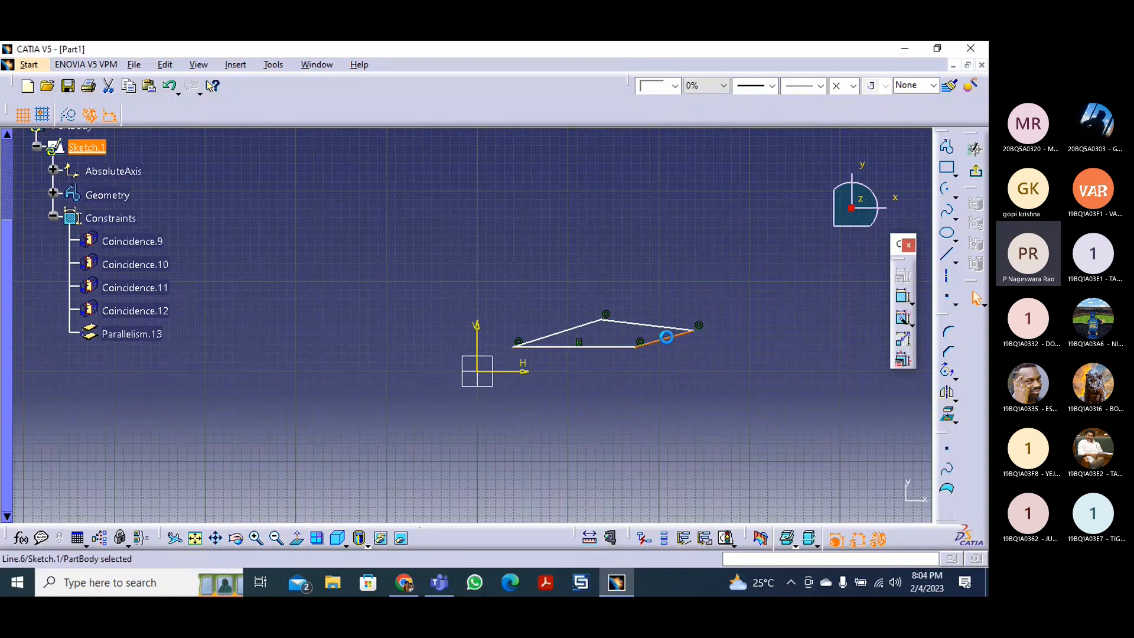
left_click(899, 276)
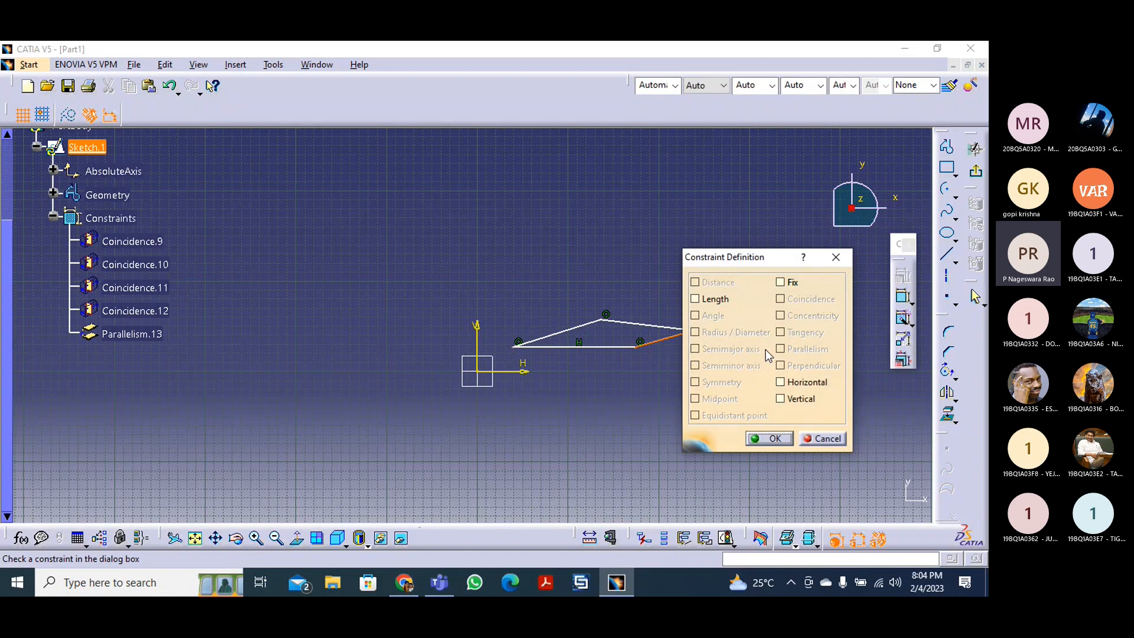
left_click(800, 401)
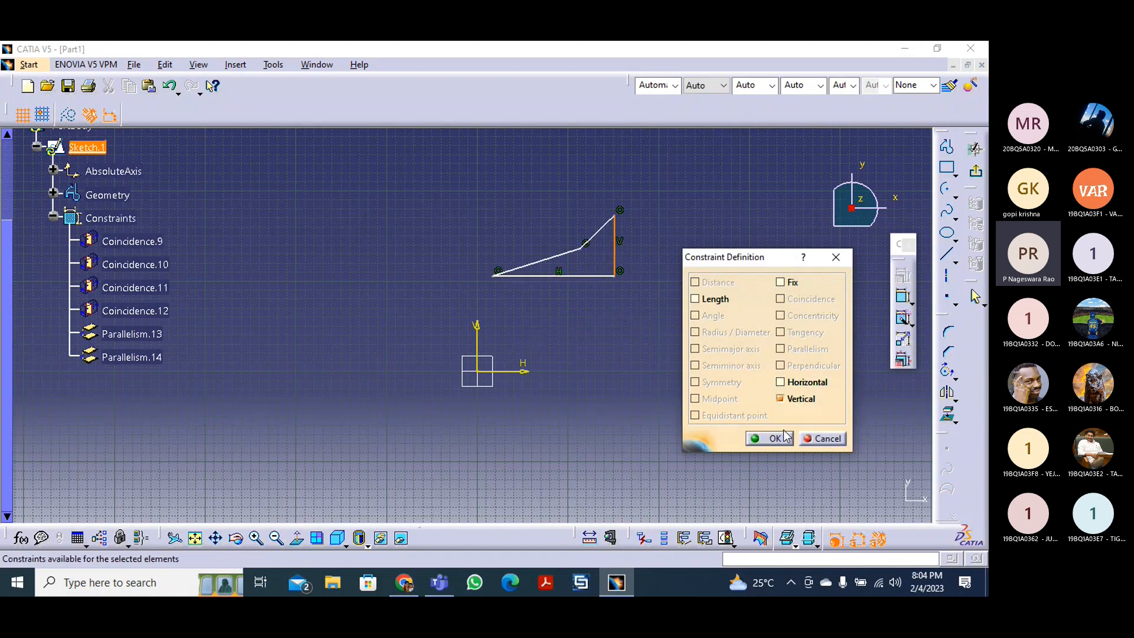
left_click(769, 438)
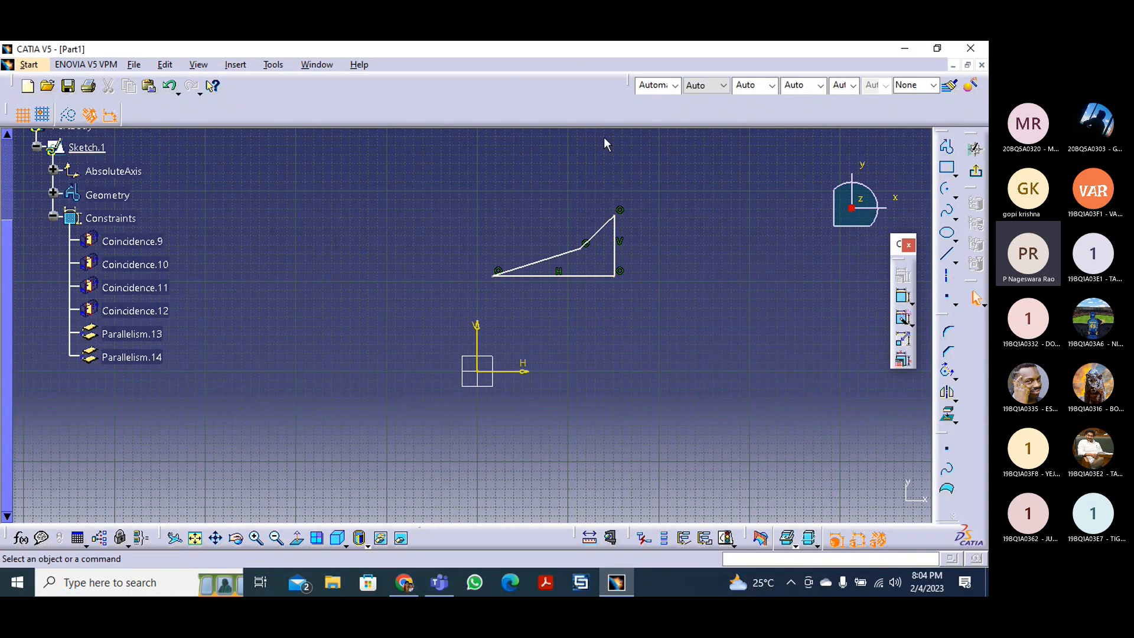
- Apply a horizontal constraint to the short sloping line at the upper end of the vertical side
left_click(600, 230)
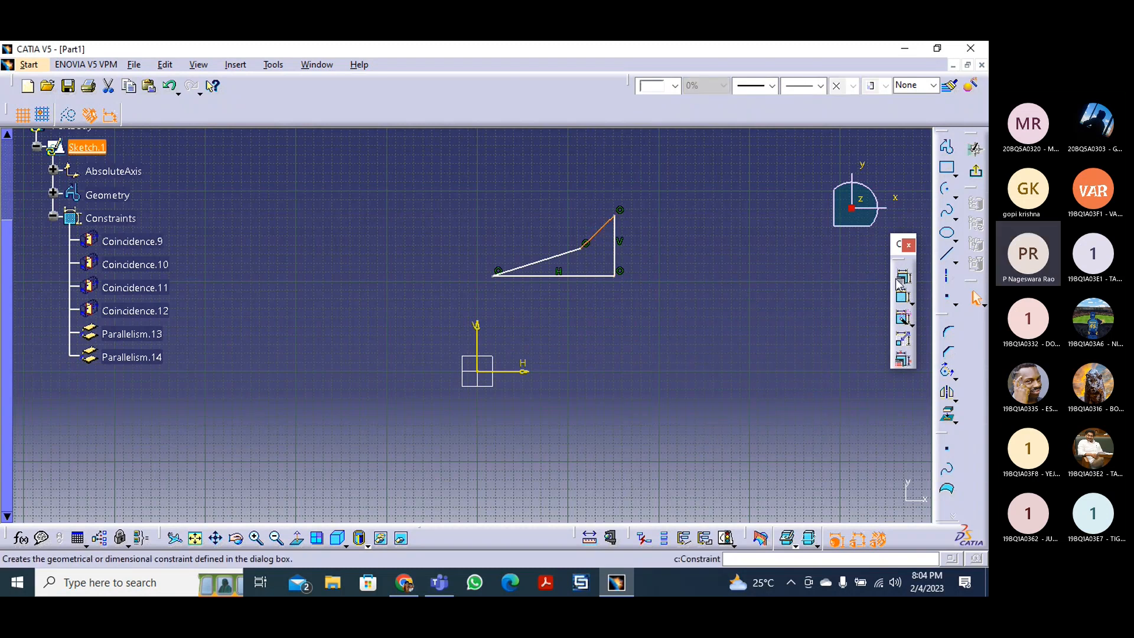
left_click(901, 277)
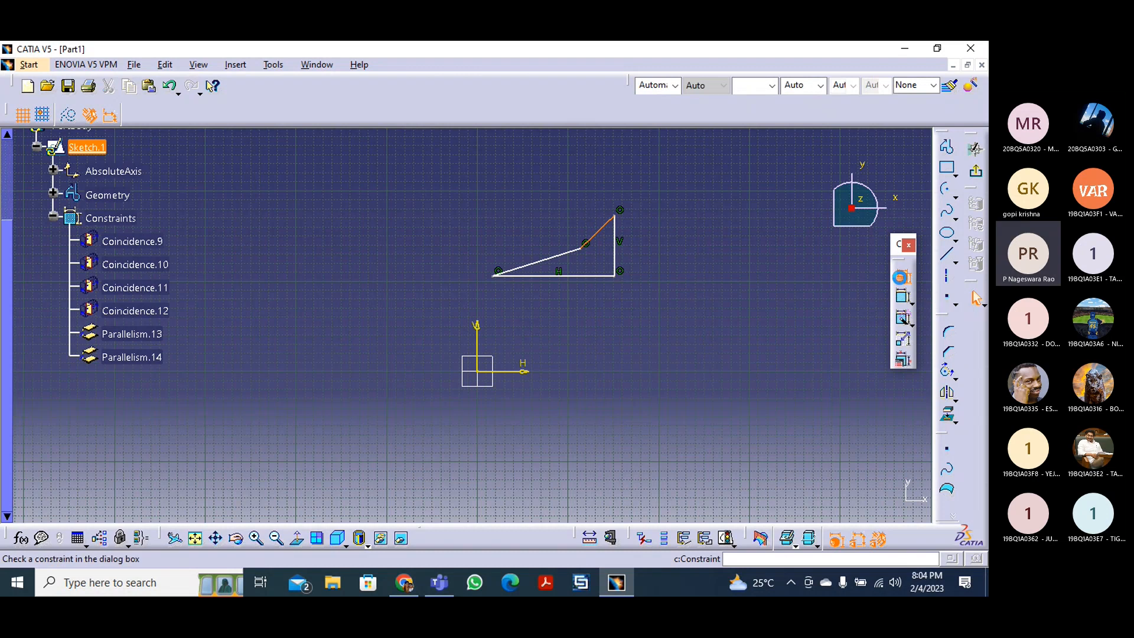
left_click(805, 384)
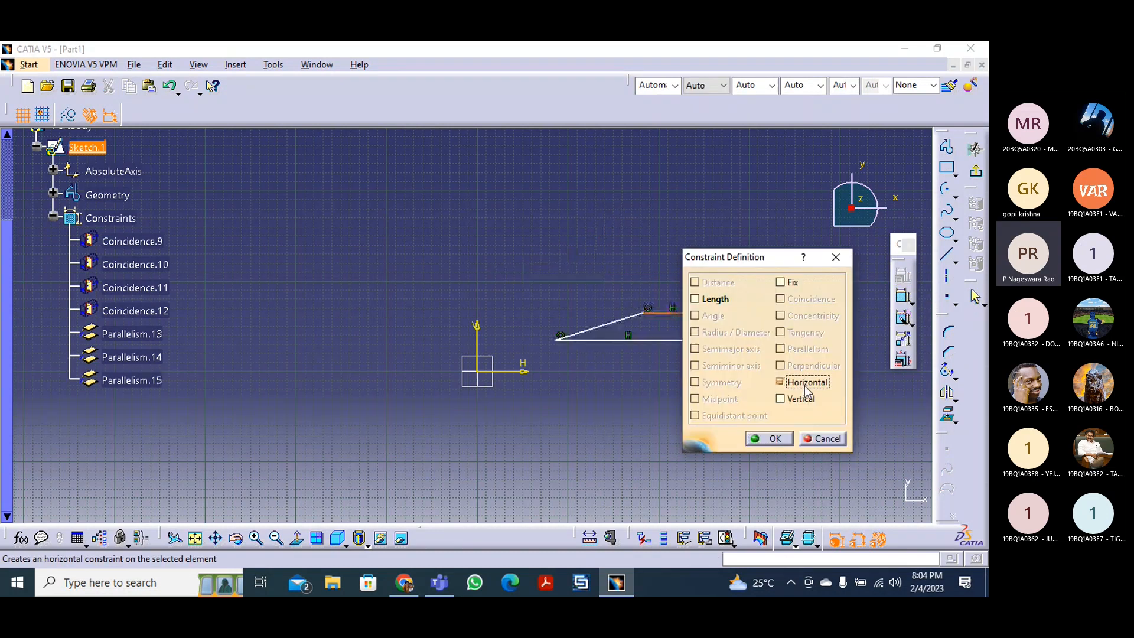
left_click(771, 438)
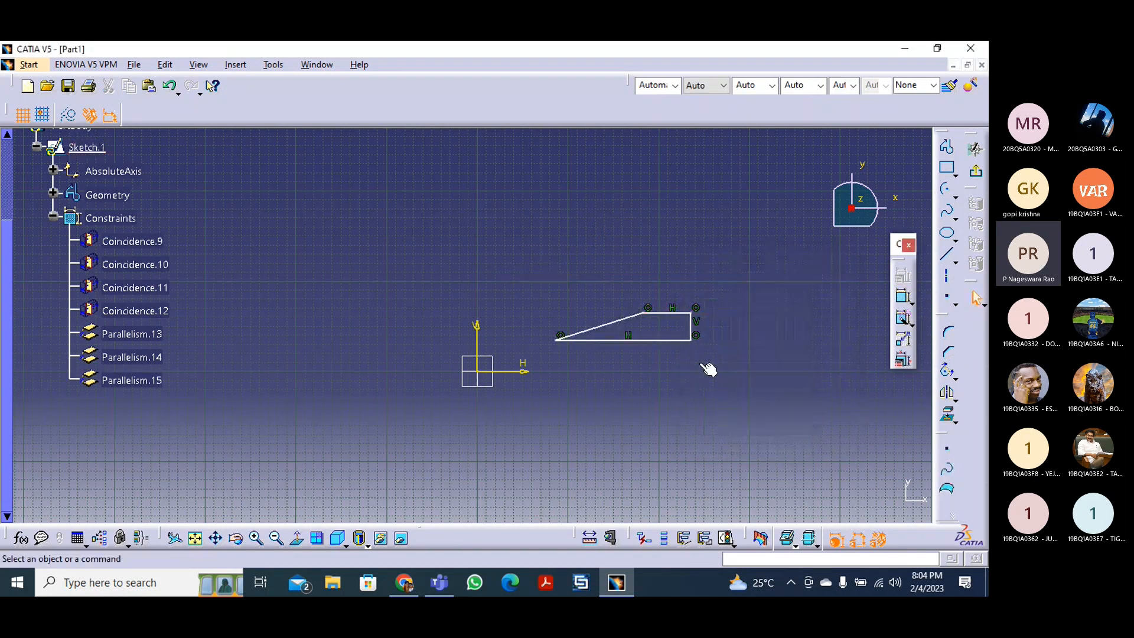
- Apply a vertical constraint to the remaining slanted line to turn the profile into a rectangle
left_click(627, 320)
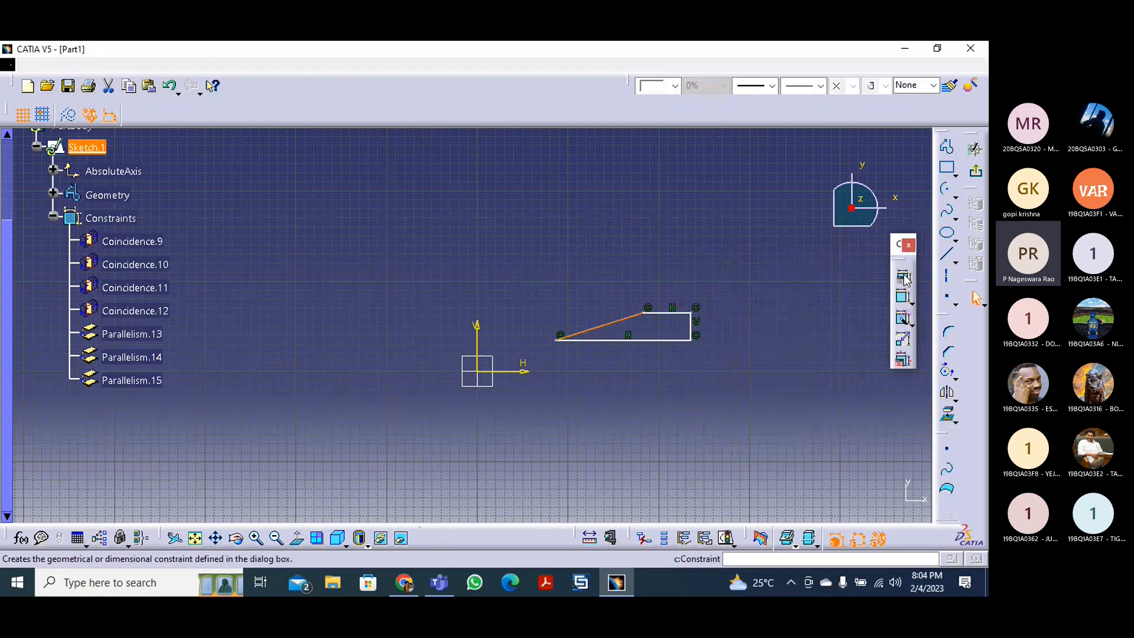
left_click(906, 278)
left_click(800, 400)
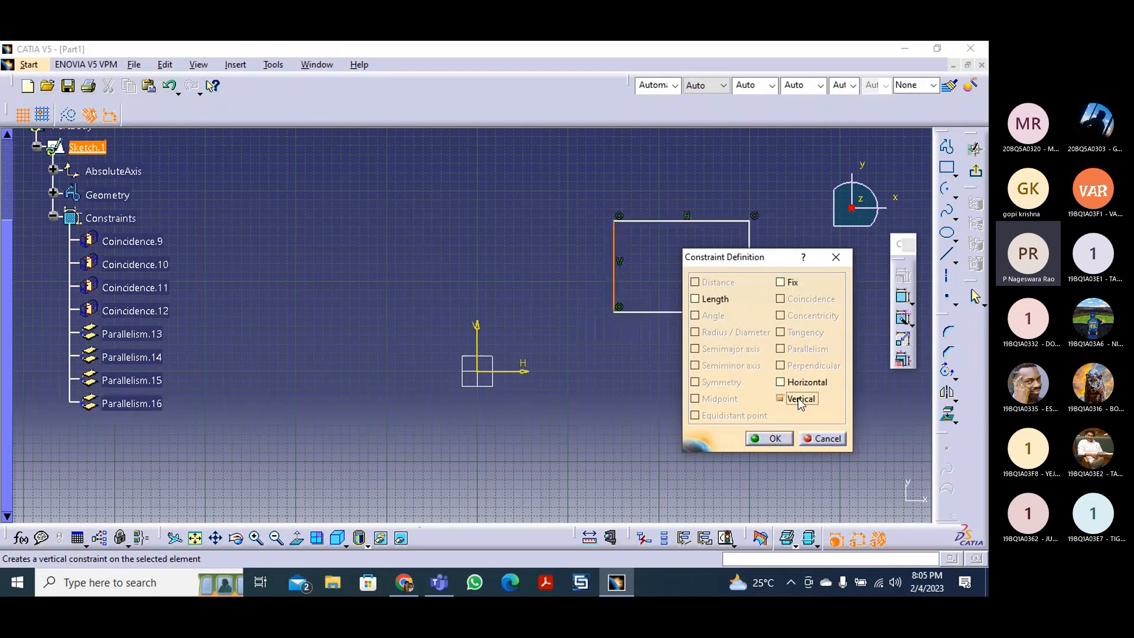
left_click(770, 438)
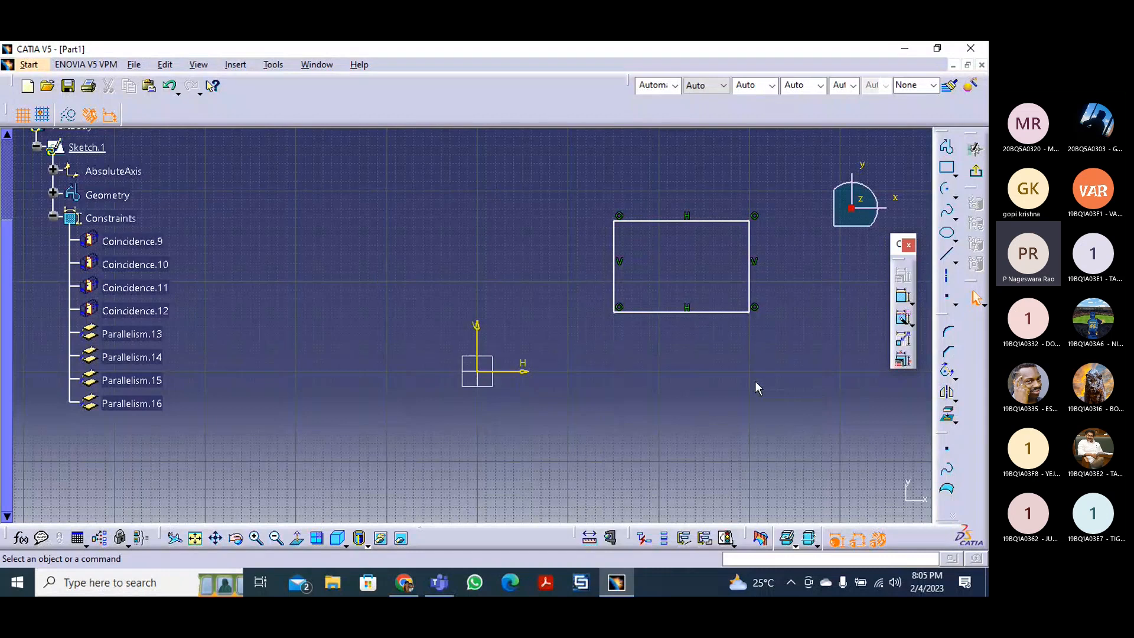
- Delete the vertical constraint on the rectangle's left side and move its upper-left corner inward so that side slants
left_click(621, 261)
key("Delete")
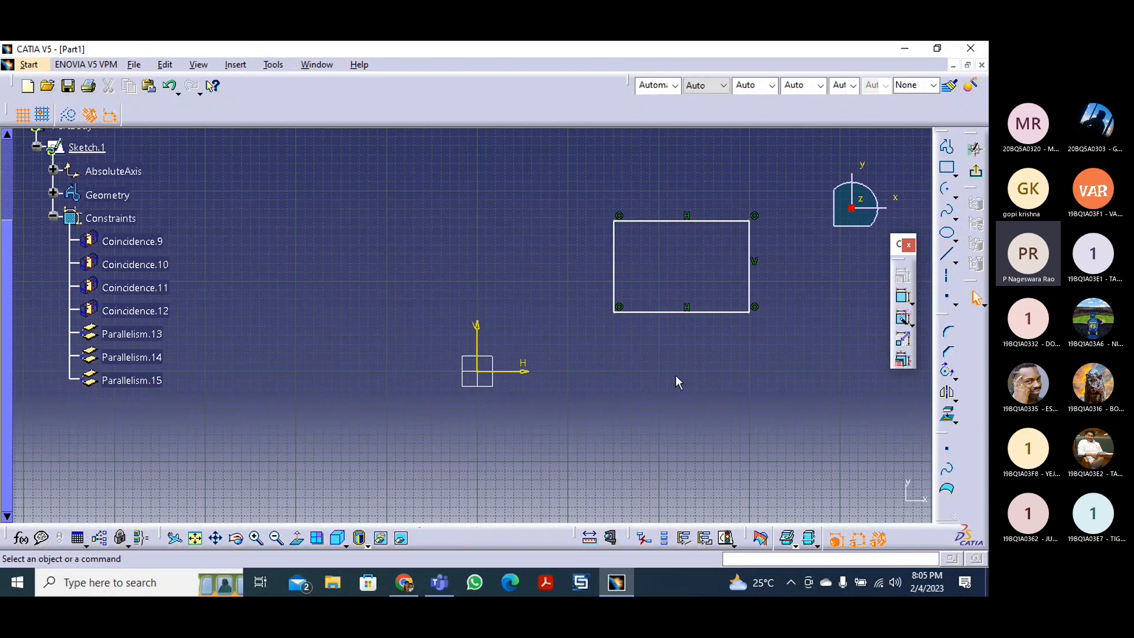
left_click_drag(616, 222, 653, 230)
left_click(704, 382)
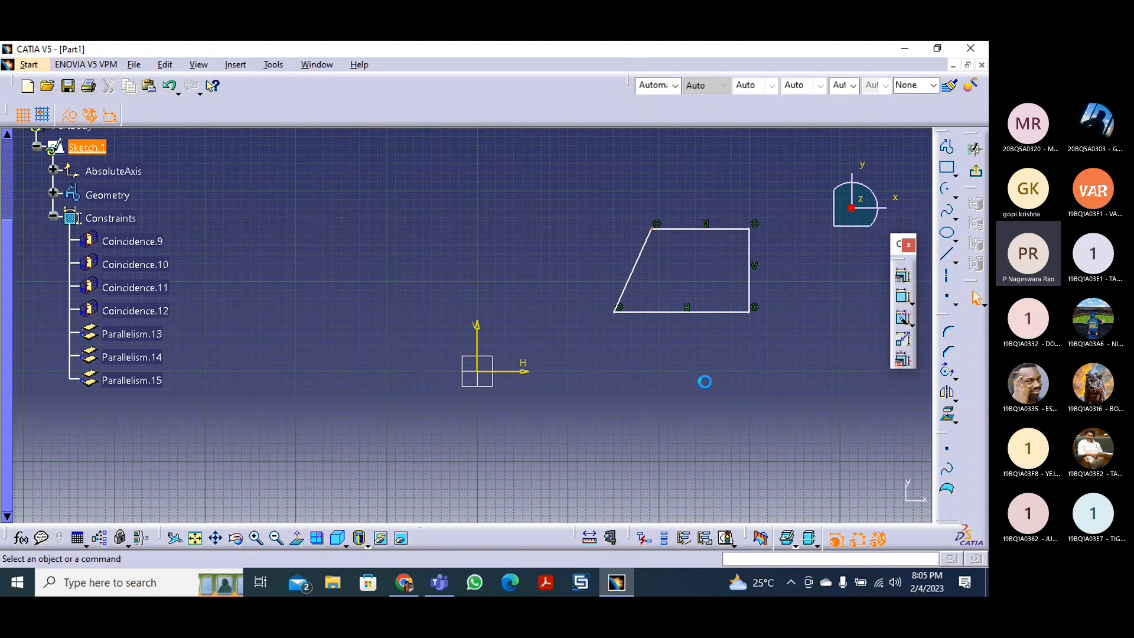
left_click(639, 272)
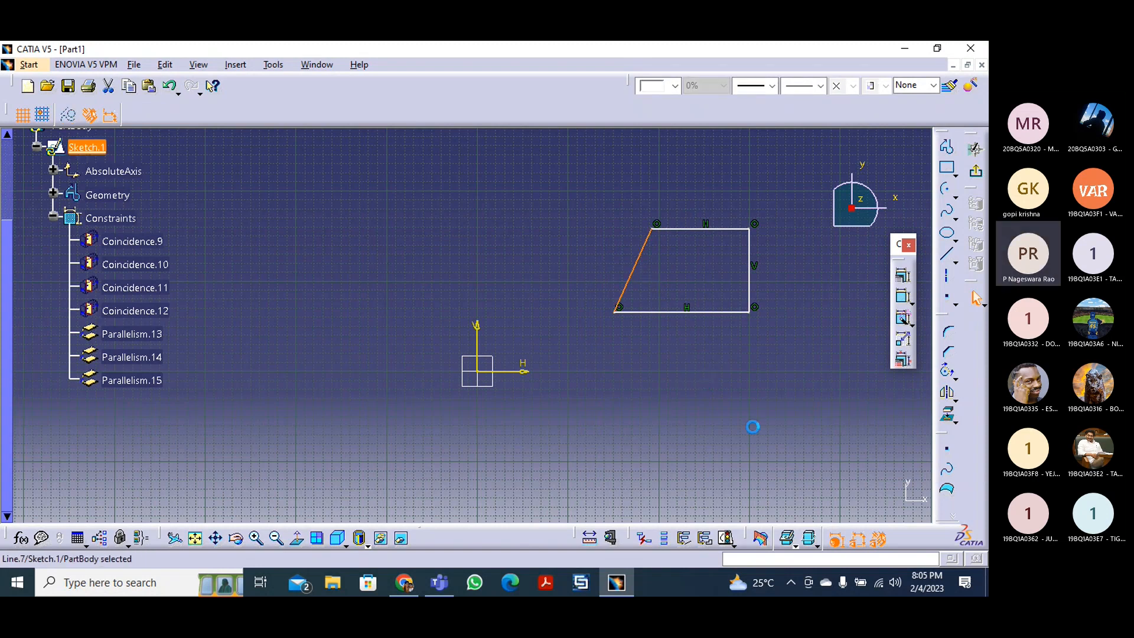
left_click(902, 276)
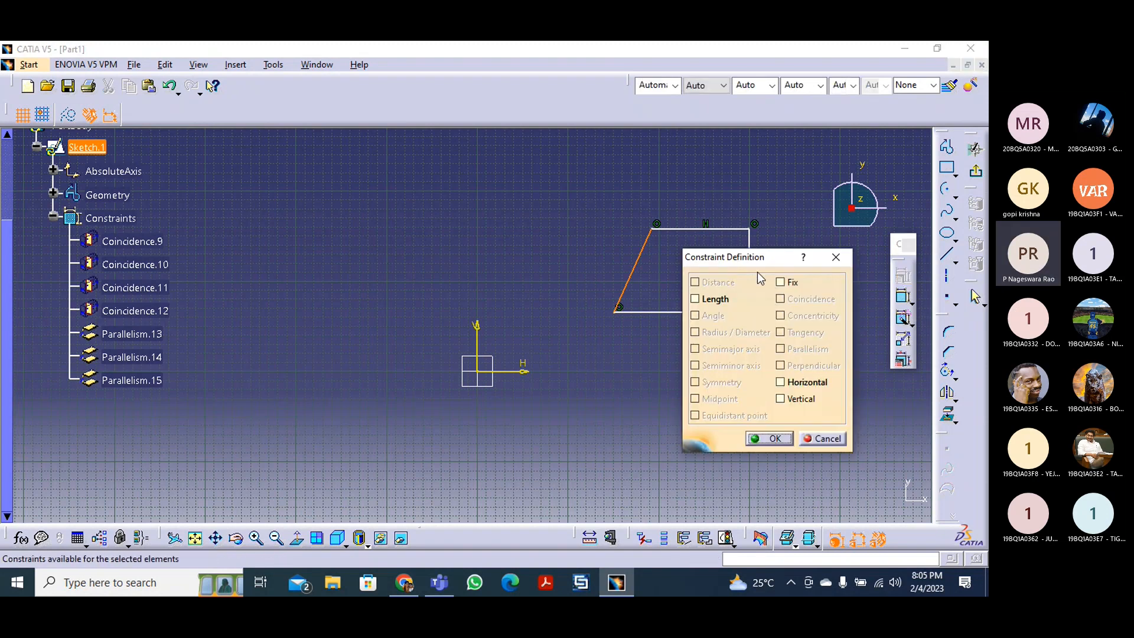
left_click_drag(758, 257, 827, 250)
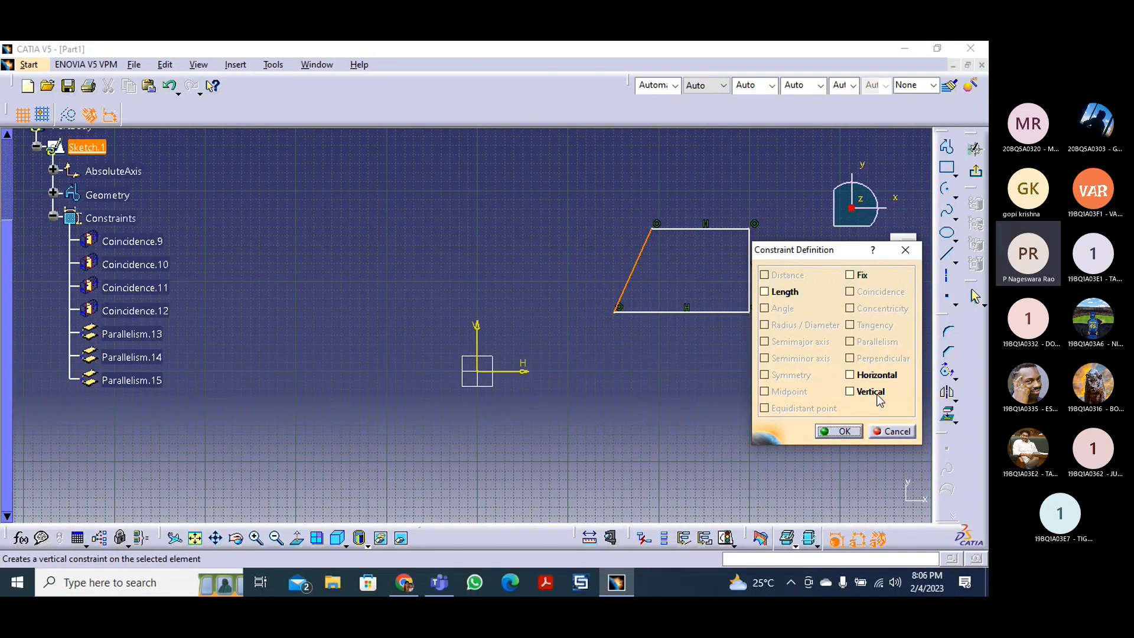
left_click(892, 432)
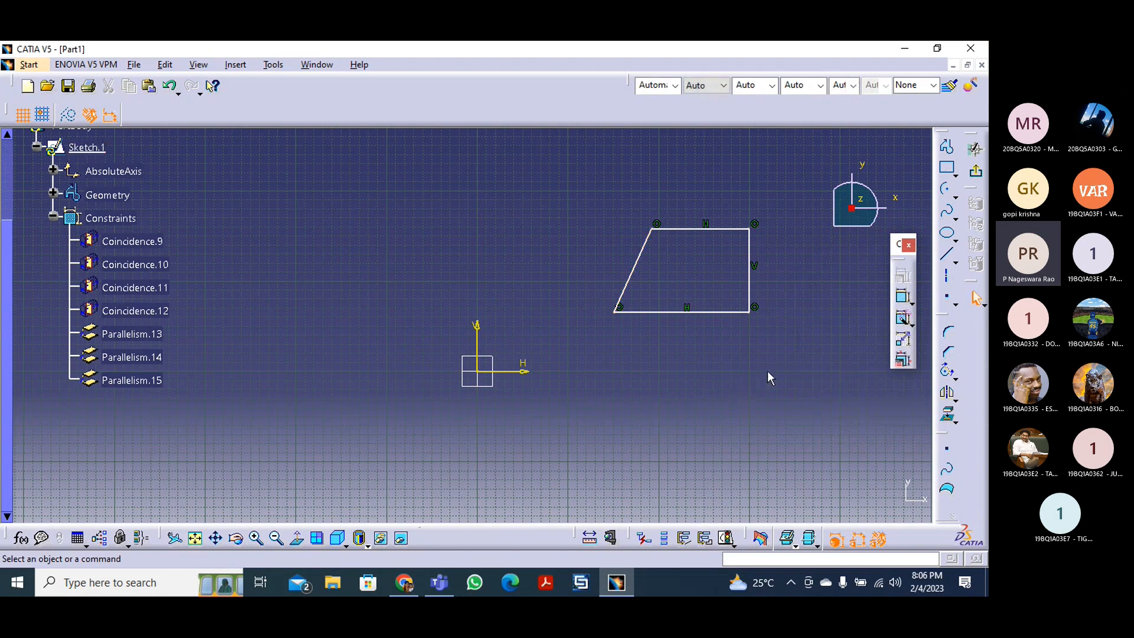
left_click(666, 312)
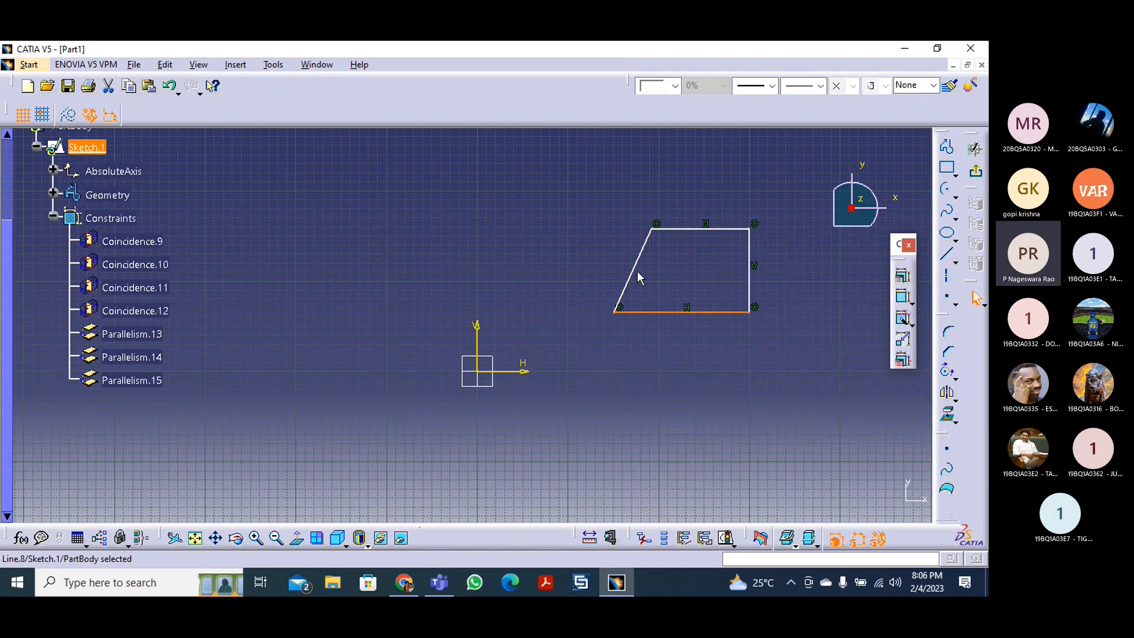
left_click(688, 342)
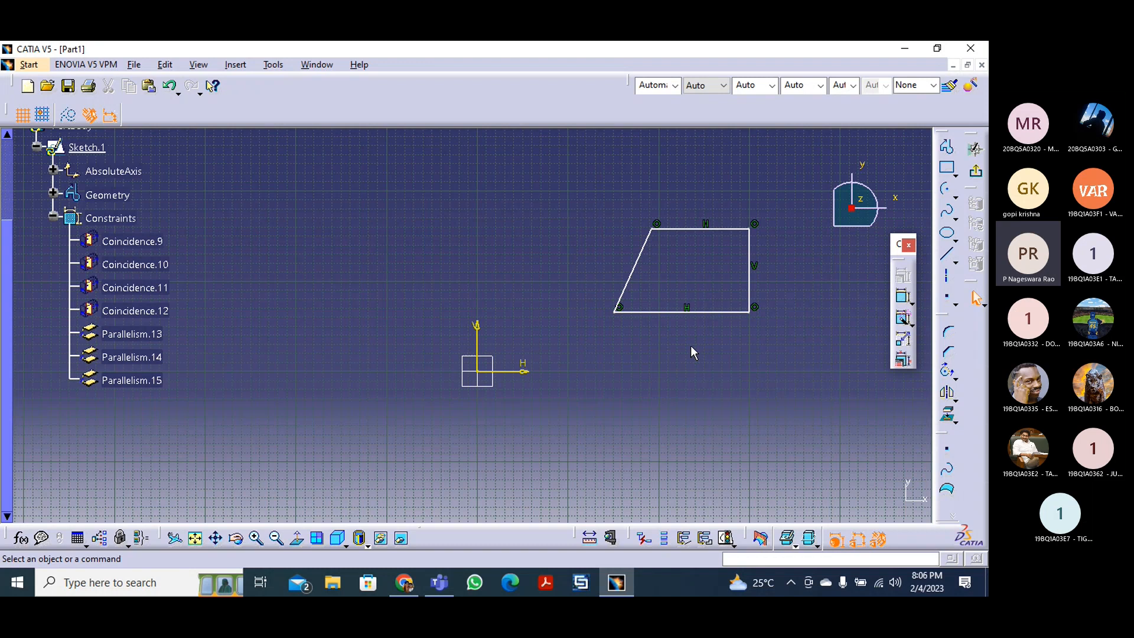
- Try a perpendicular constraint between the profile's base line and its slanted left side, and undo it
left_click(667, 312)
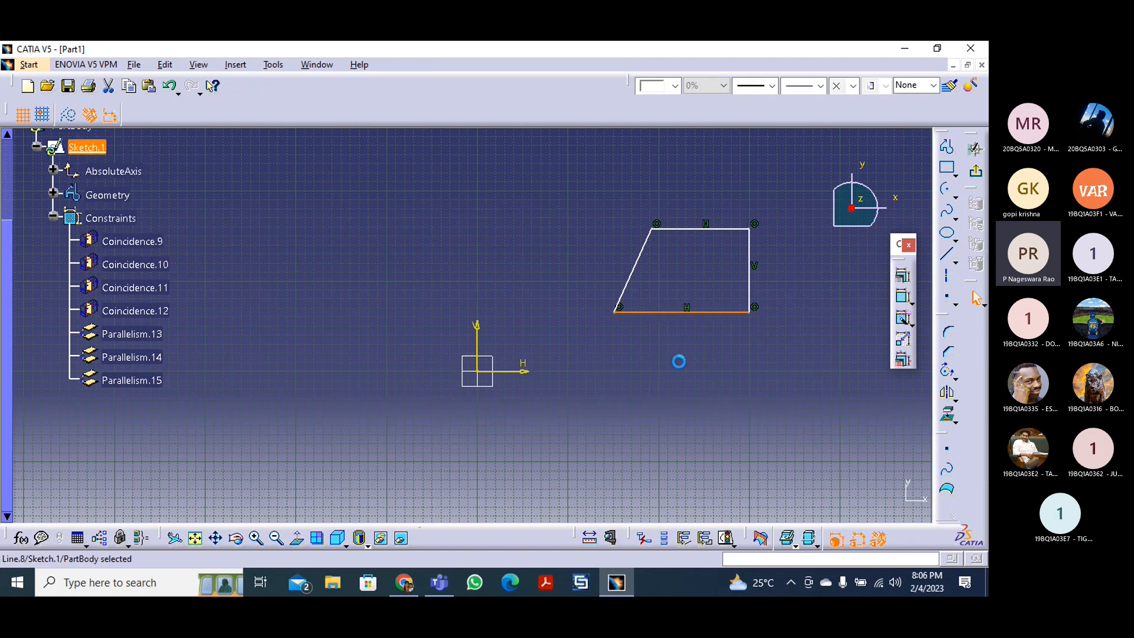
left_click(634, 269, "ctrl")
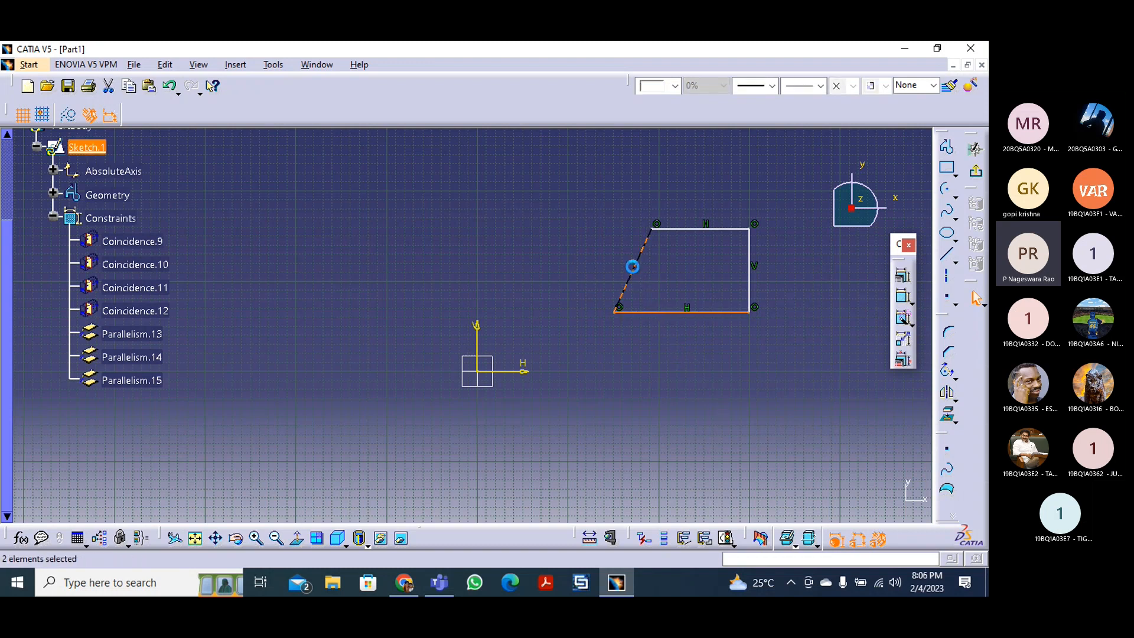
left_click(903, 275)
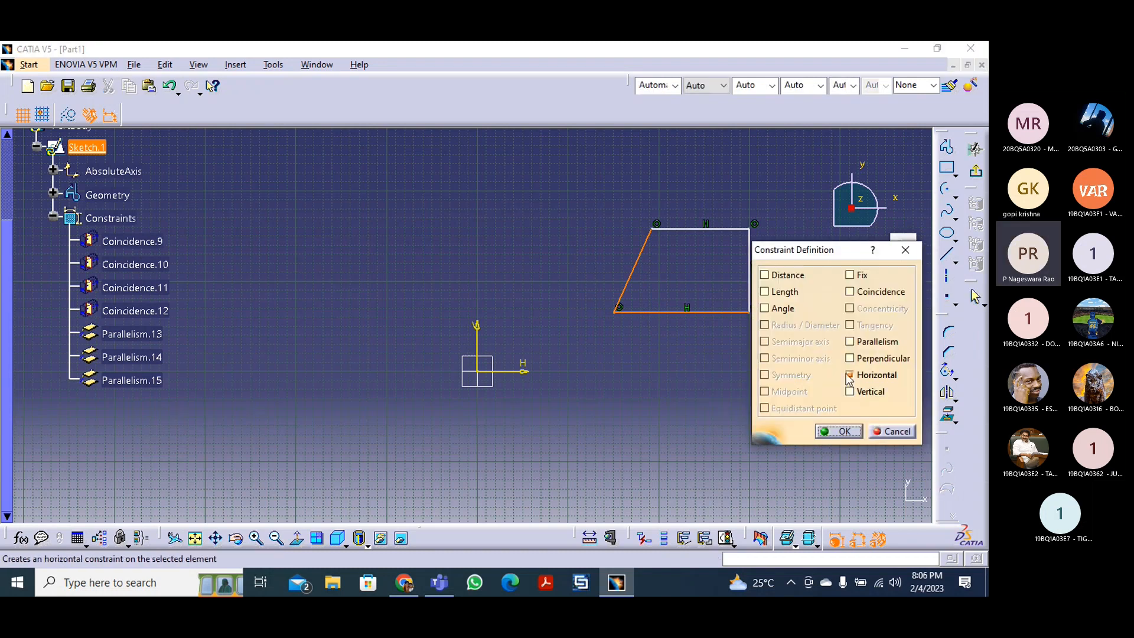
left_click_drag(823, 251, 869, 238)
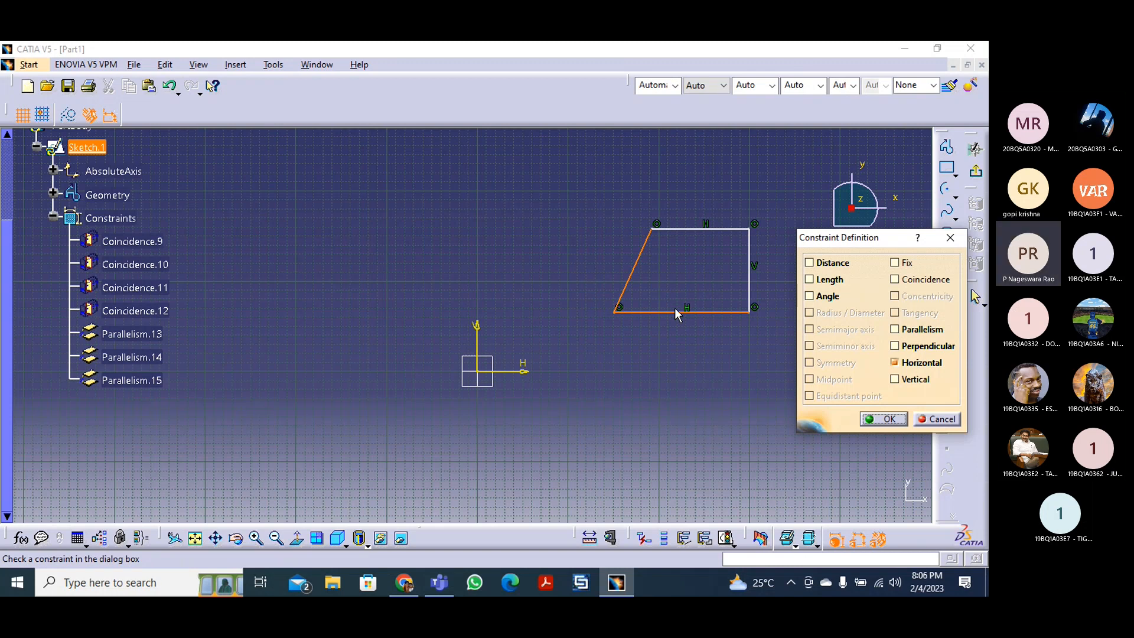
left_click(895, 346)
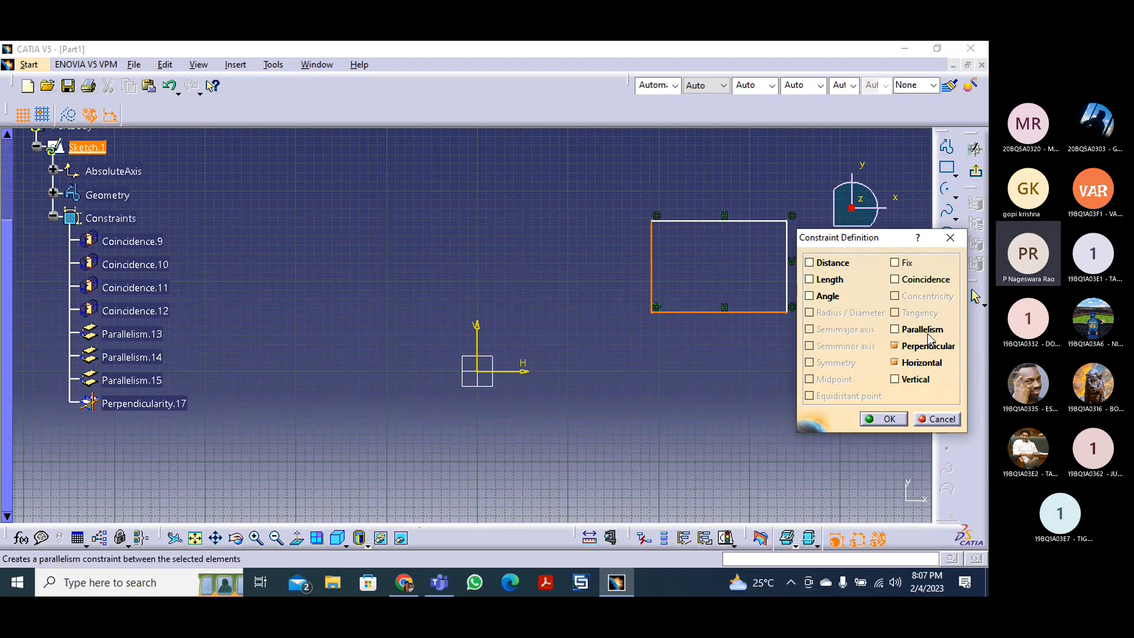
left_click(937, 419)
key("ctrl+z")
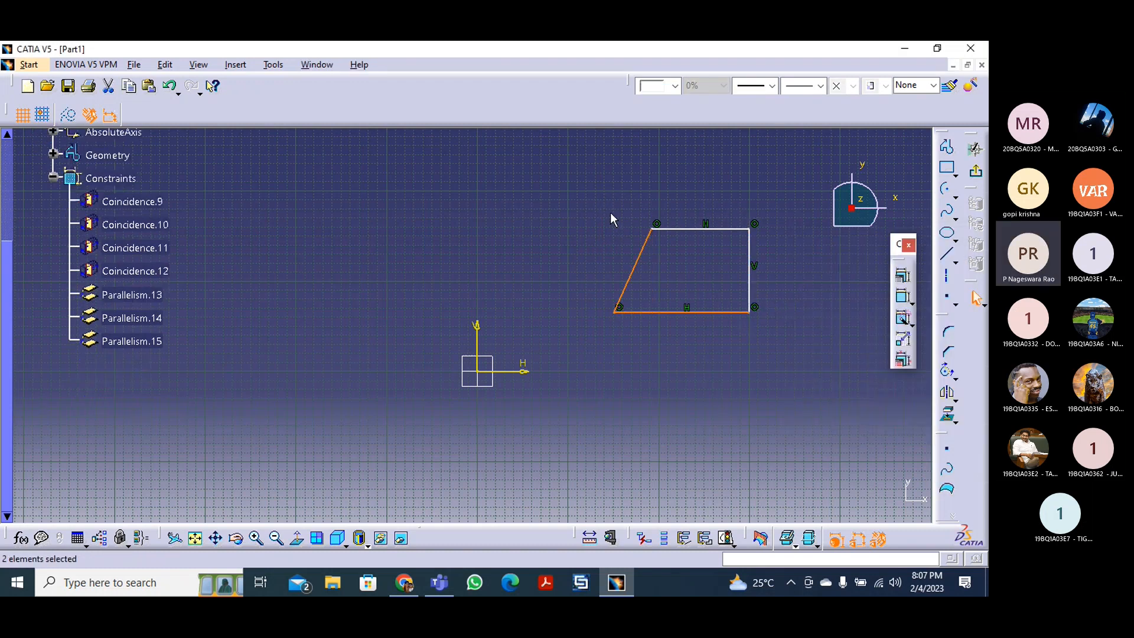
- Draw a circle with a radius of about 44 mm in the open area up and left of the sketch origin
left_click(956, 197)
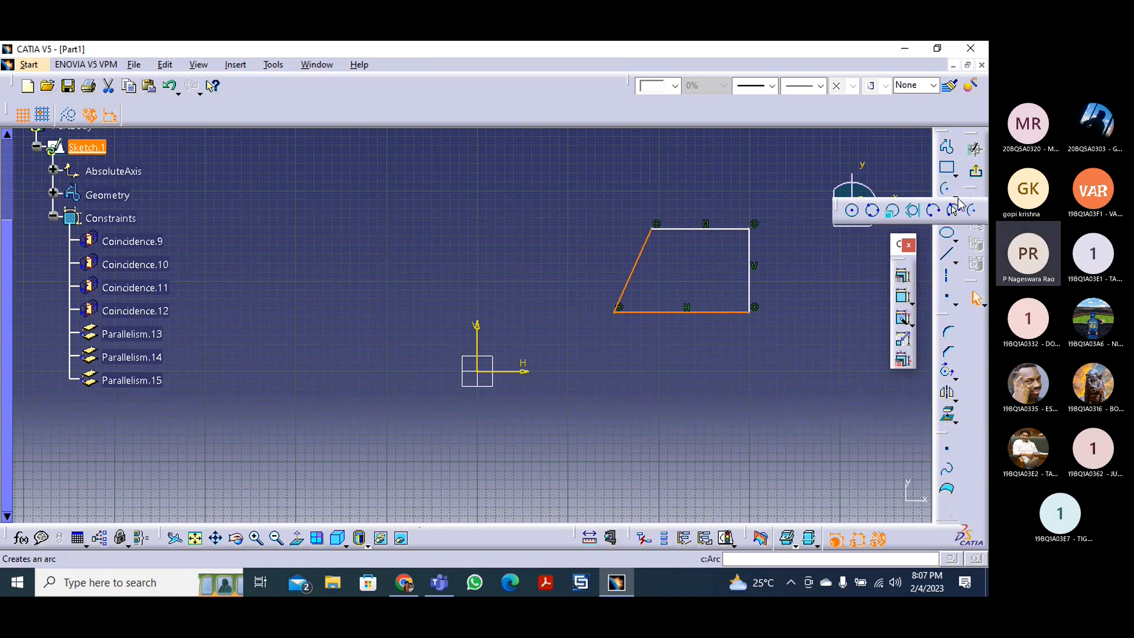
left_click(852, 213)
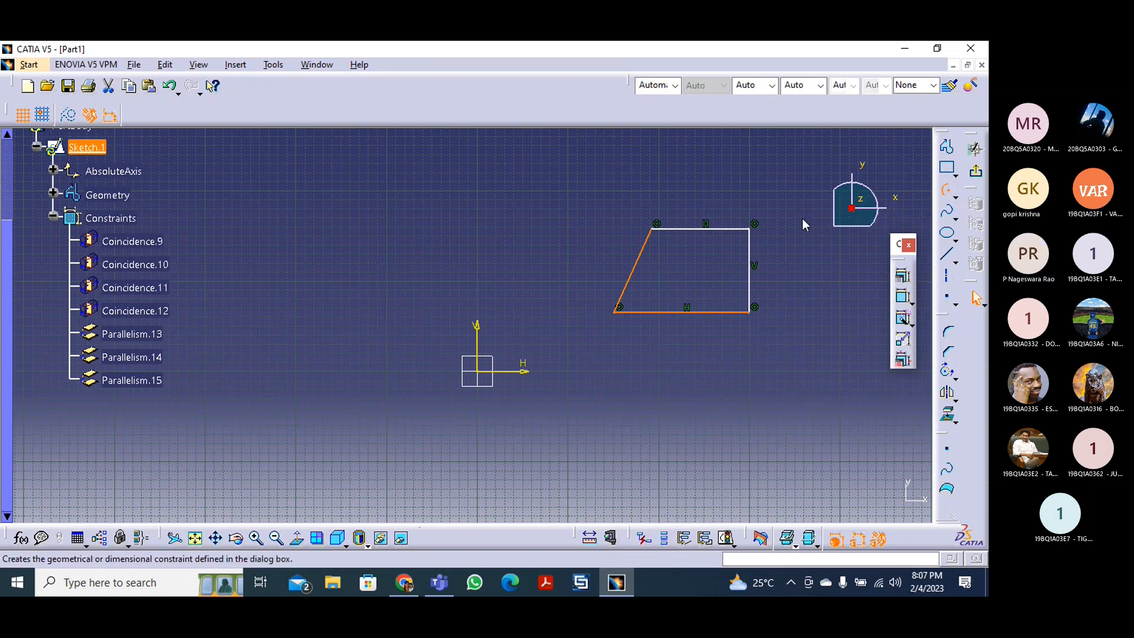
left_click(270, 189)
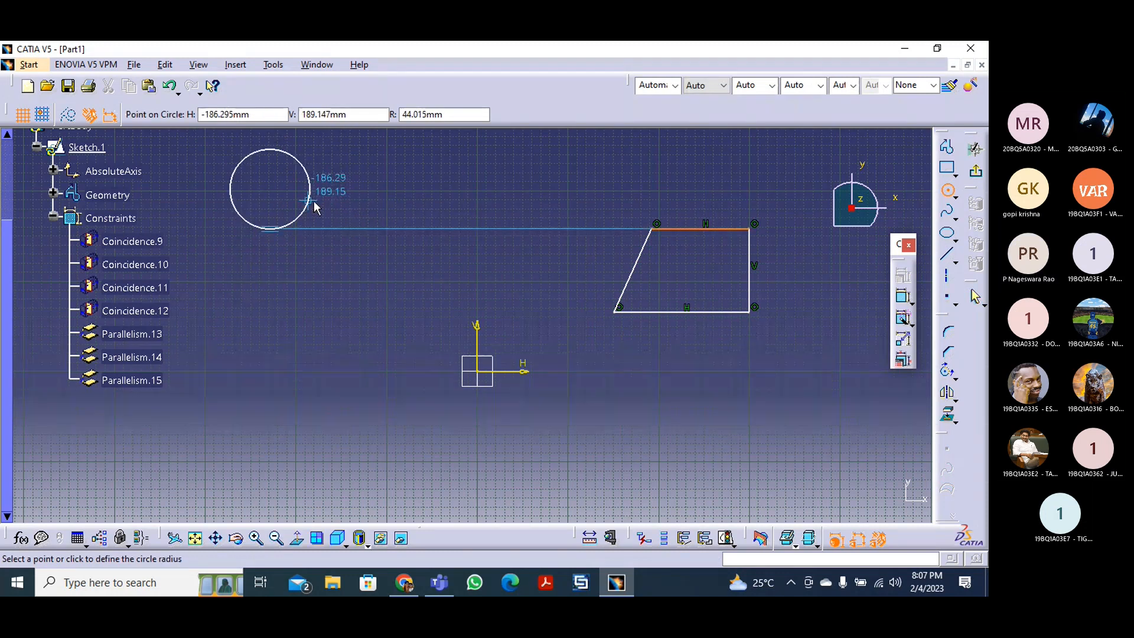
left_click(309, 201)
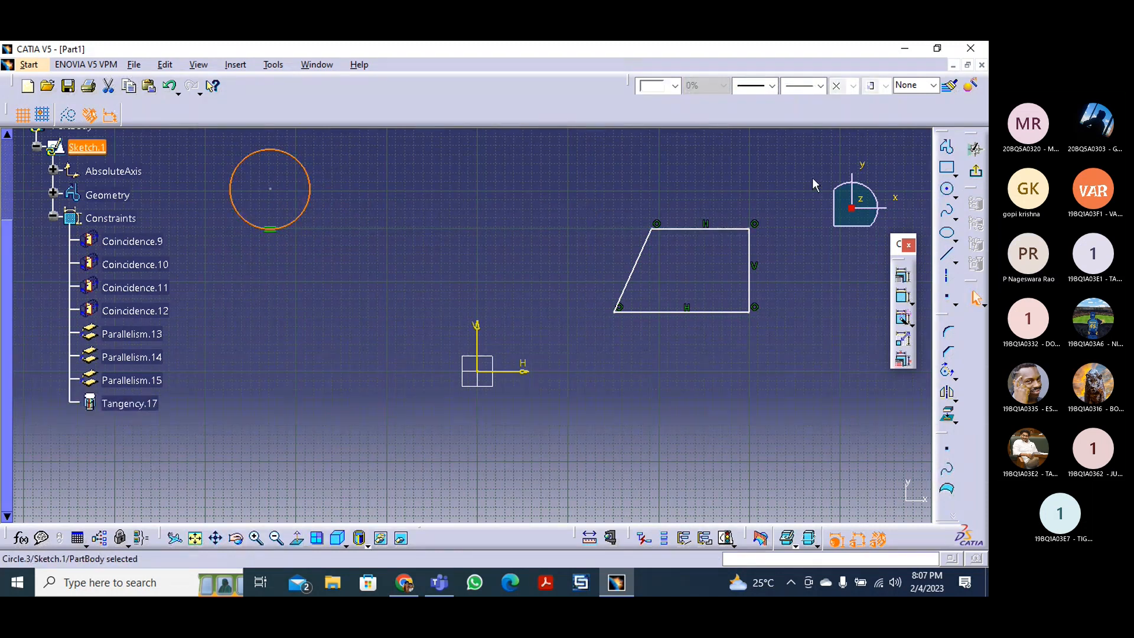
- Delete the whole four-sided profile together with its constraints, keeping the circle
left_click_drag(814, 173, 613, 333)
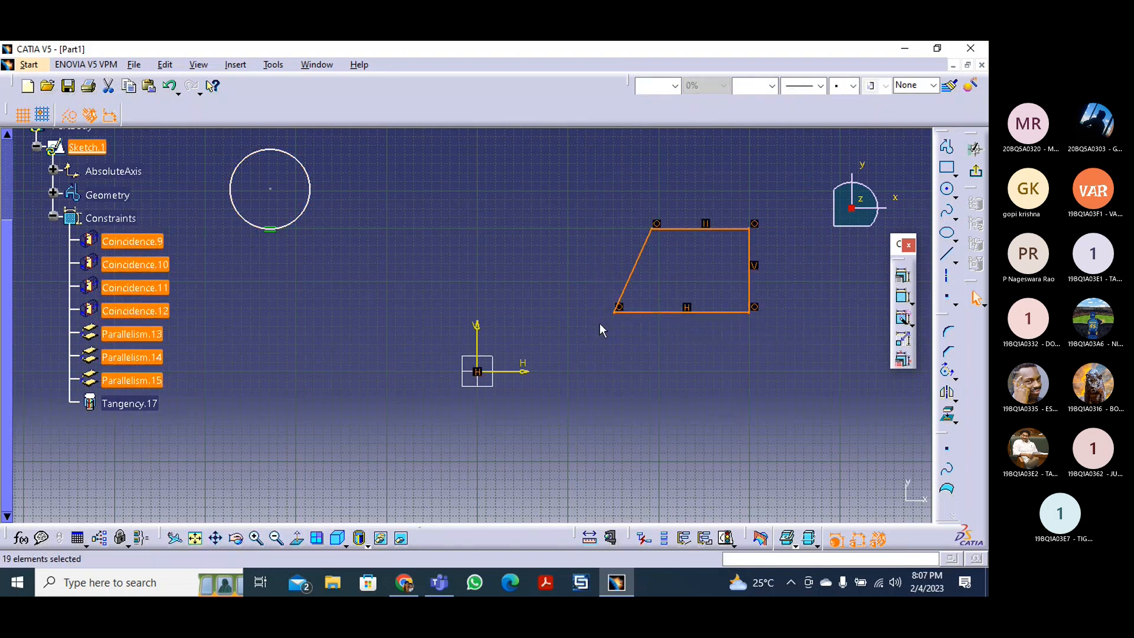
left_click(765, 290)
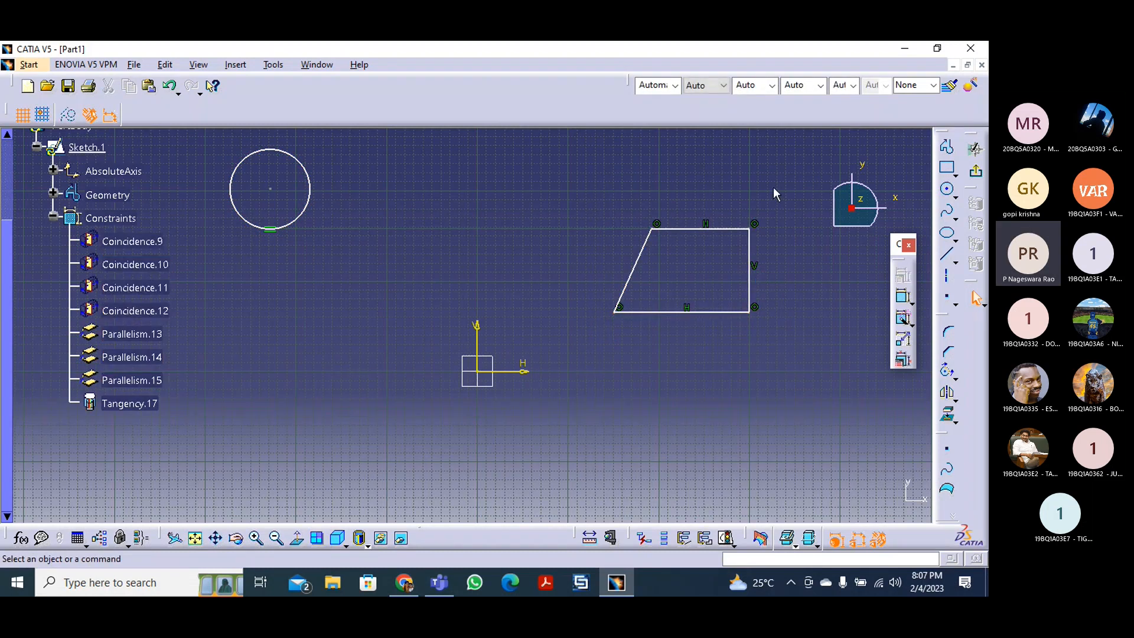
left_click_drag(774, 186, 621, 352)
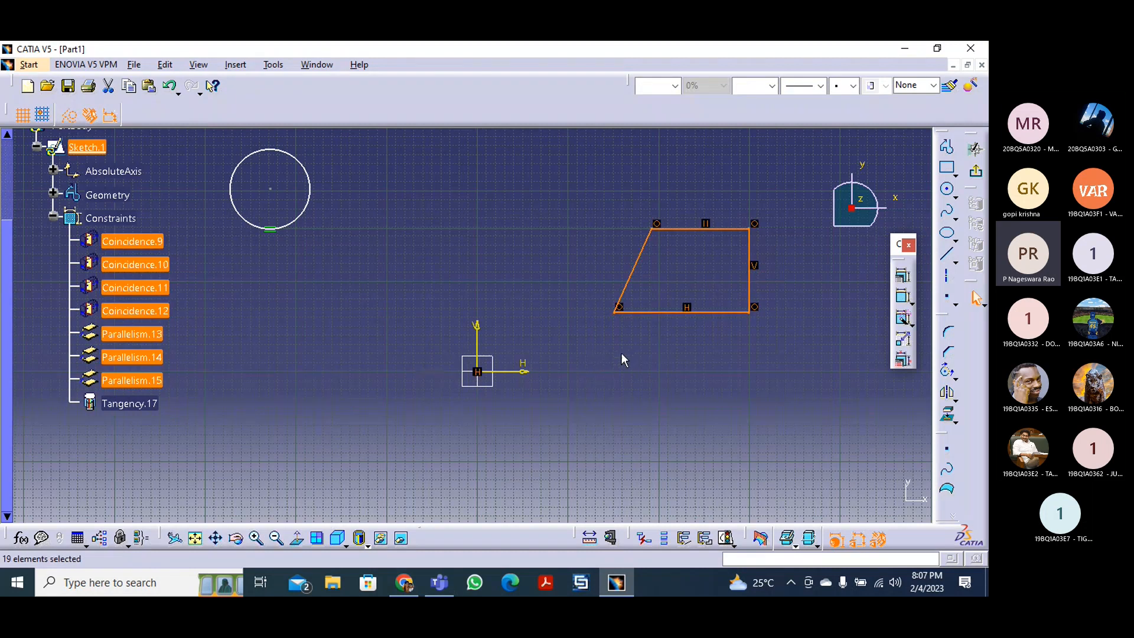
key("Delete")
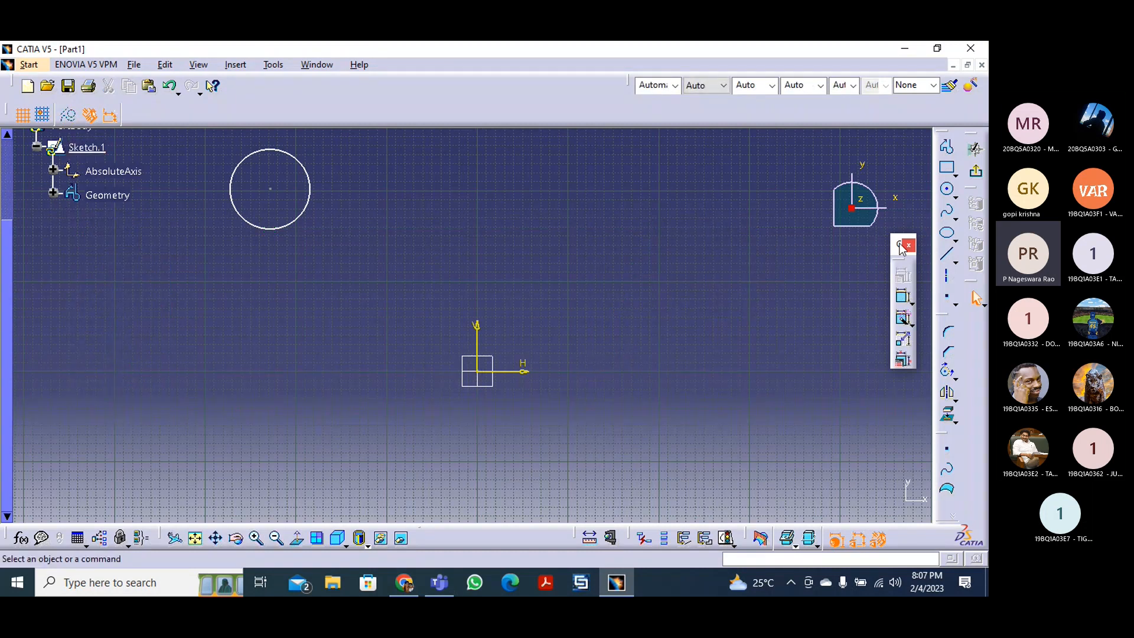
- Draw a second, slightly larger circle below and to the left of the first circle
left_click(949, 189)
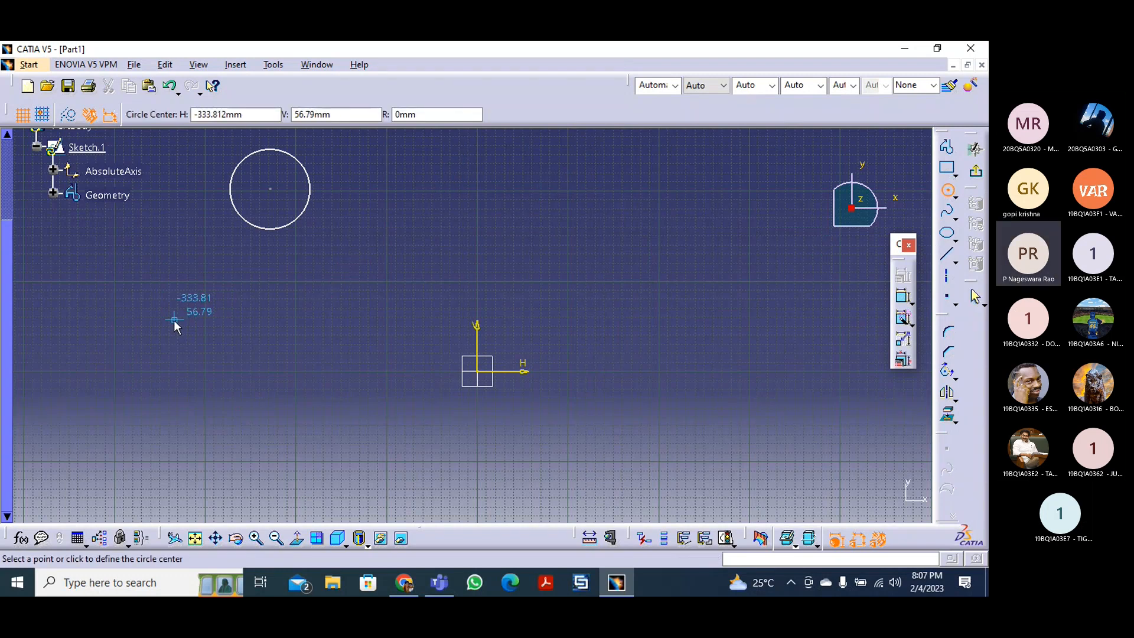
left_click(194, 315)
left_click(244, 334)
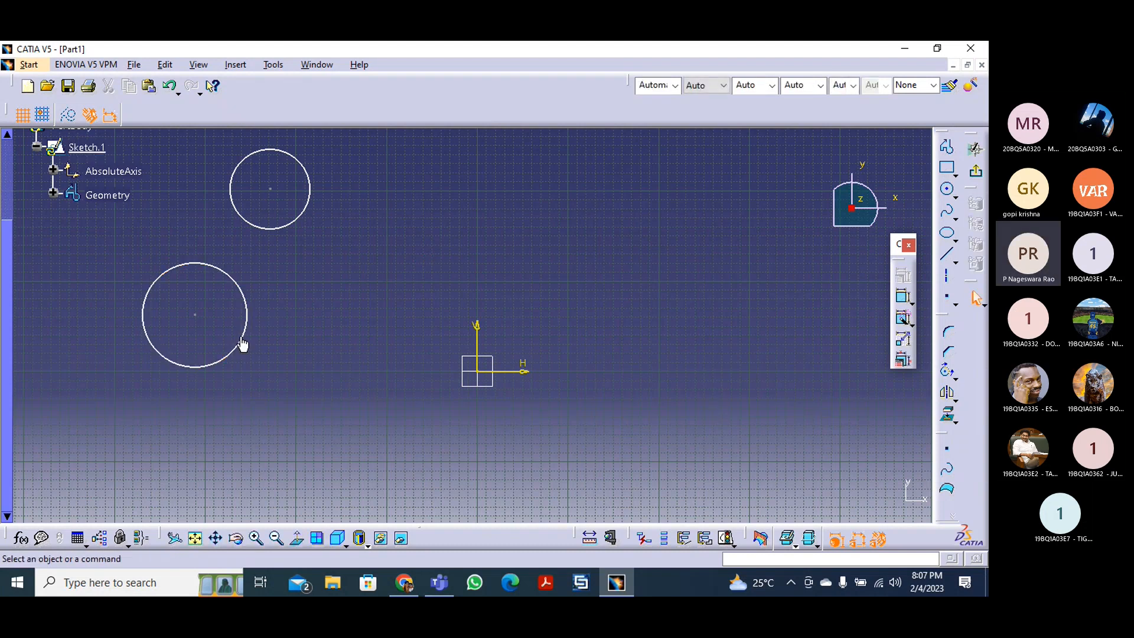
- Enlarge the second circle to about 259 mm in diameter and move it up and to the right of the sketch origin
left_click_drag(243, 344, 314, 393)
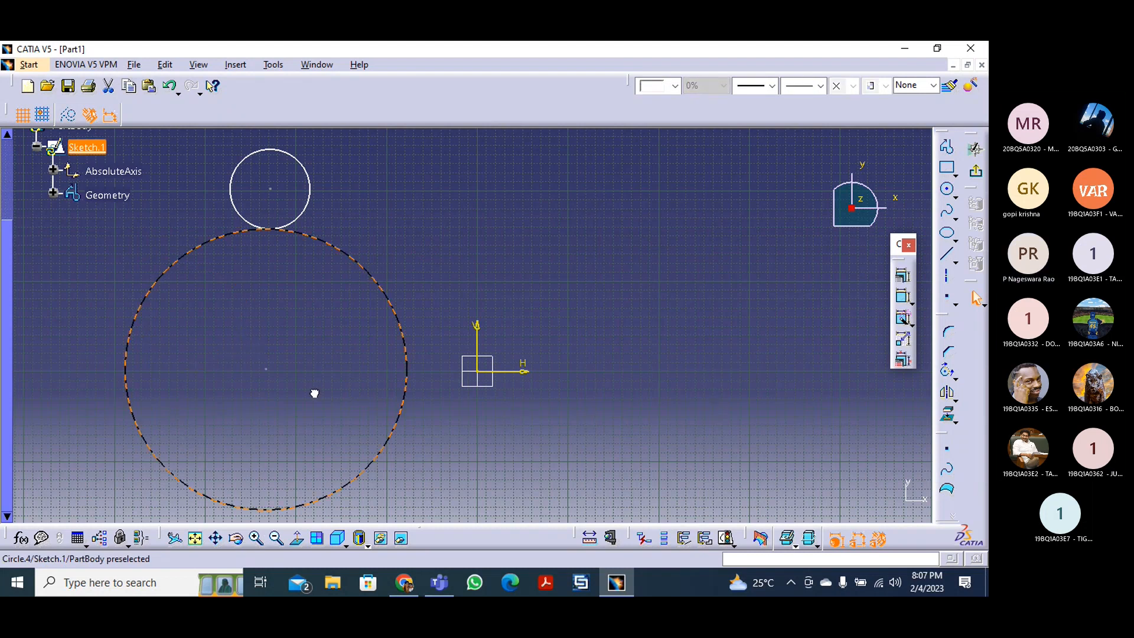
mouse_move(349, 286)
left_mouse_down()
mouse_move(714, 264)
mouse_move(528, 292)
mouse_move(405, 329)
mouse_move(325, 431)
mouse_move(264, 406)
mouse_move(682, 246)
mouse_move(685, 278)
mouse_move(673, 276)
left_mouse_up()
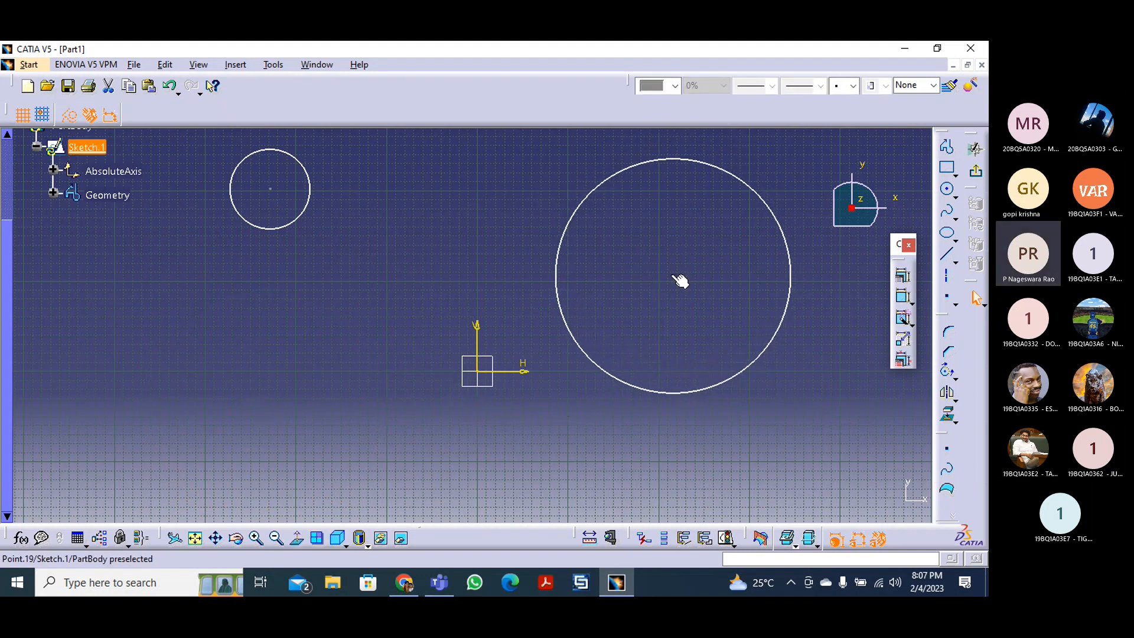
left_click(729, 441)
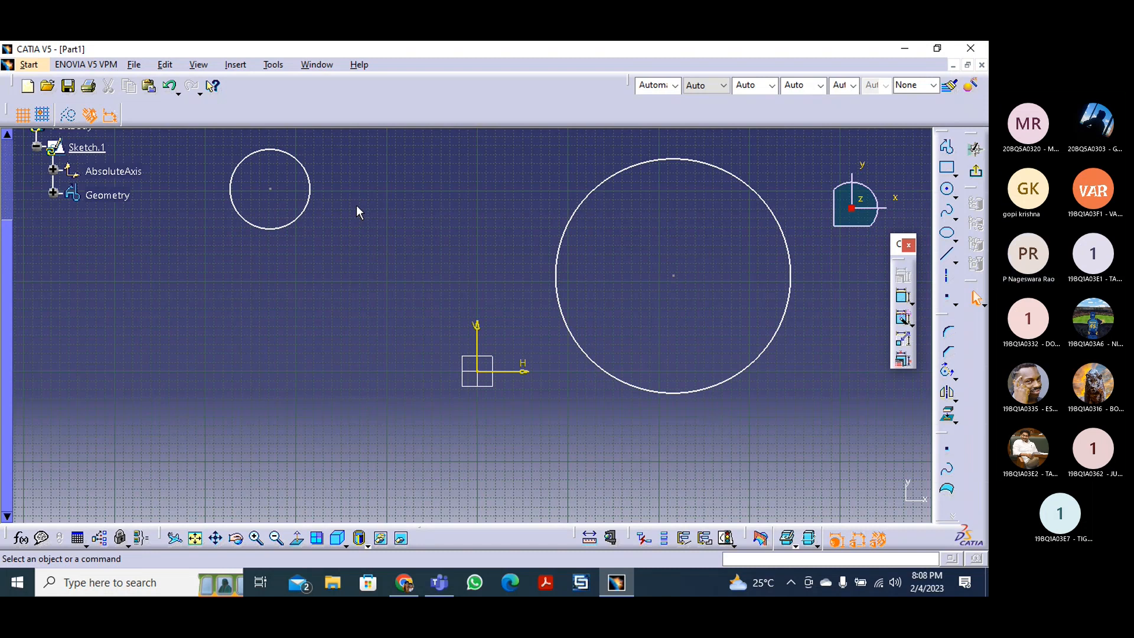
left_click(271, 190)
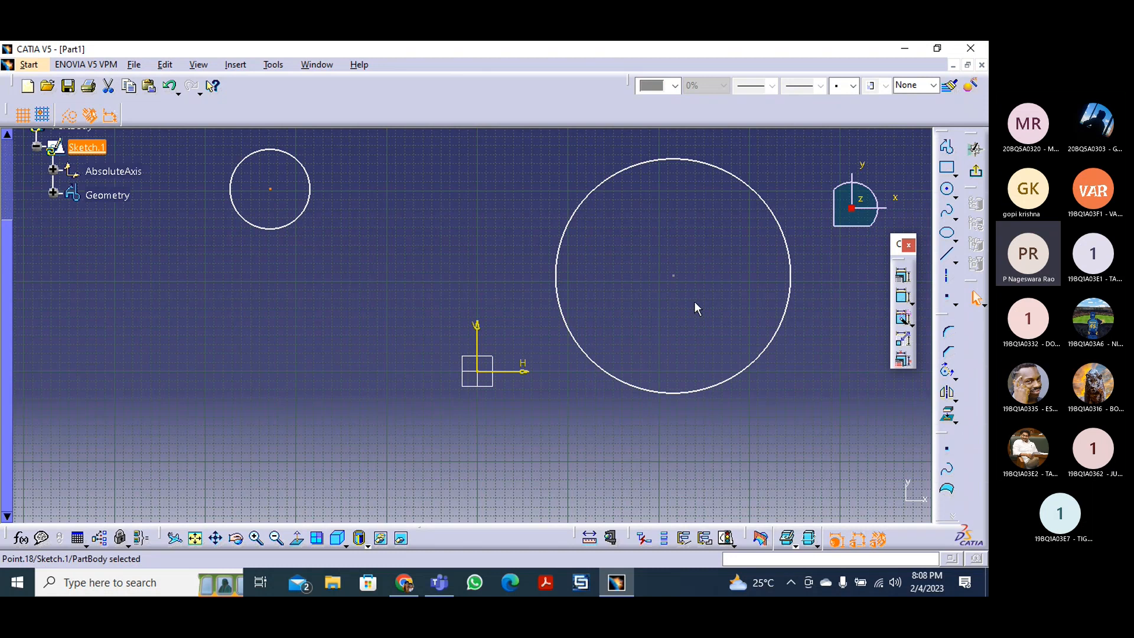
left_click(674, 276, "ctrl")
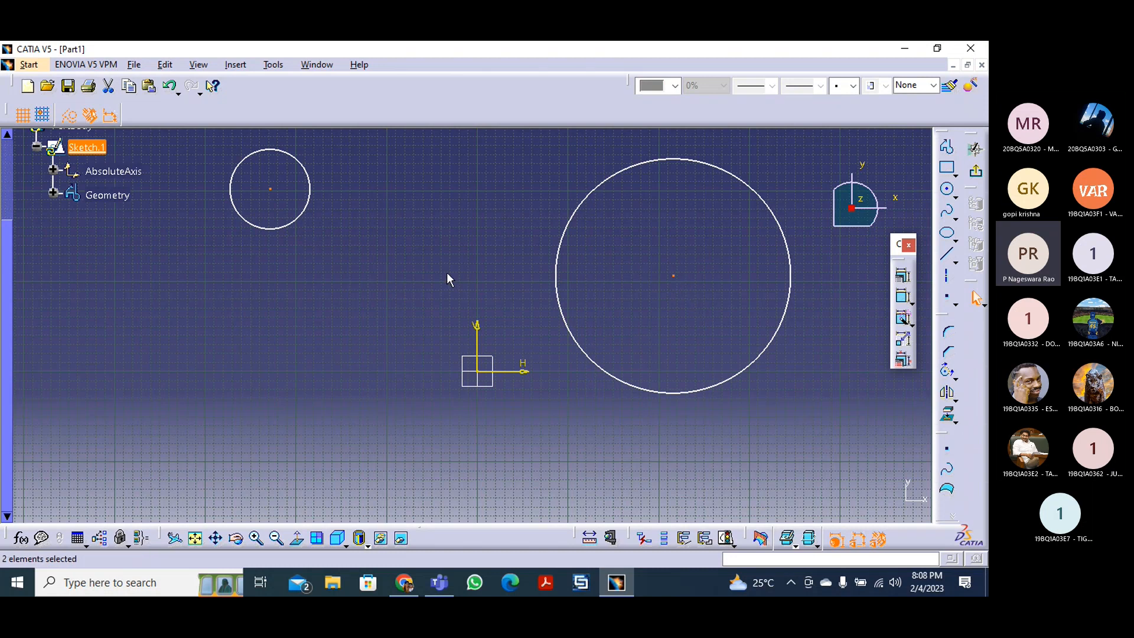
left_click(902, 276)
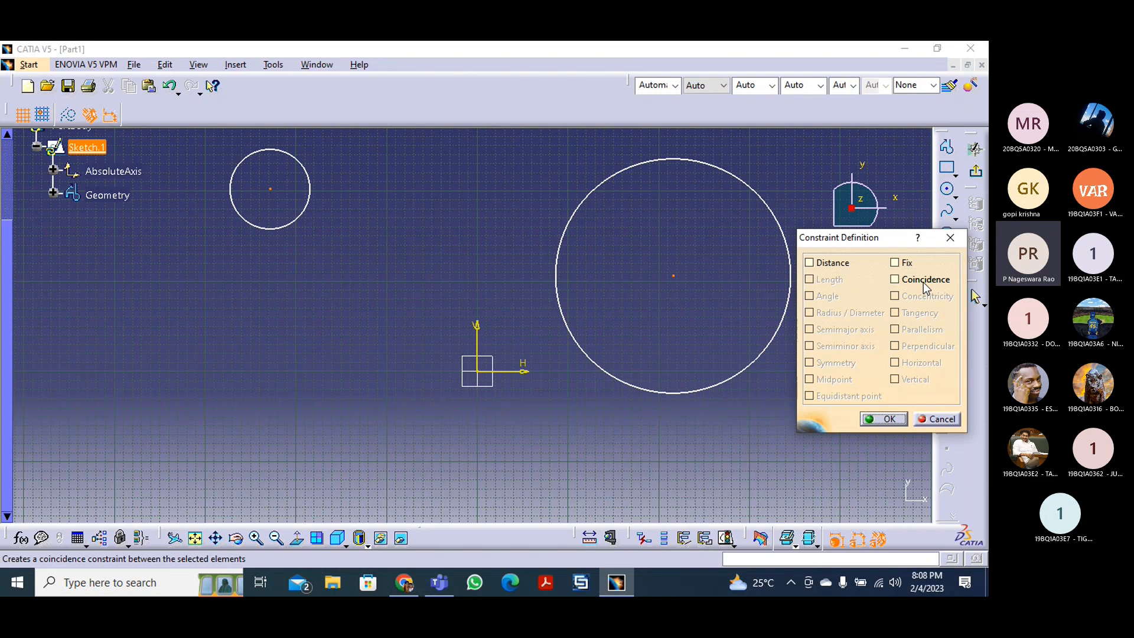
left_click(941, 419)
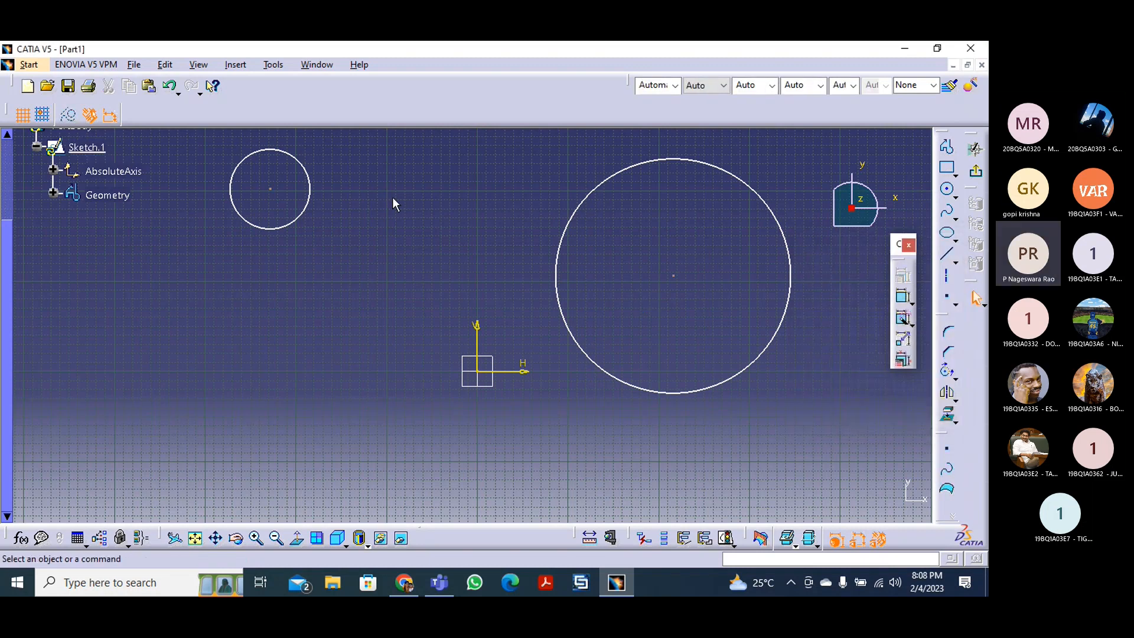
- Apply a concentricity constraint between the small circle and the large circle
left_click(310, 202)
left_click(604, 178, "ctrl")
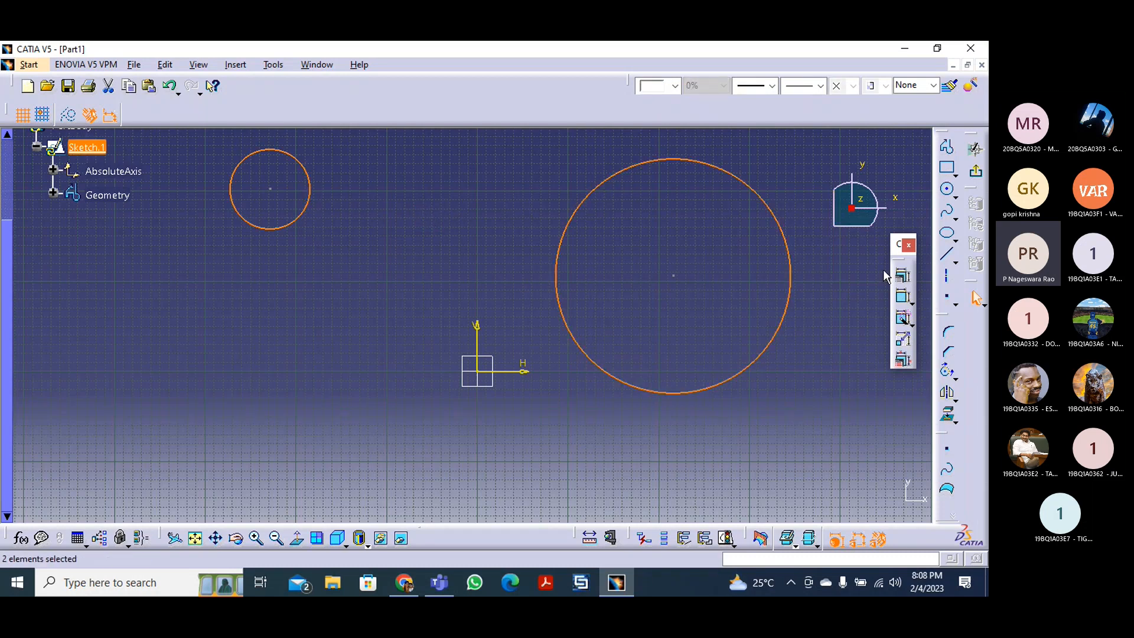
left_click(902, 275)
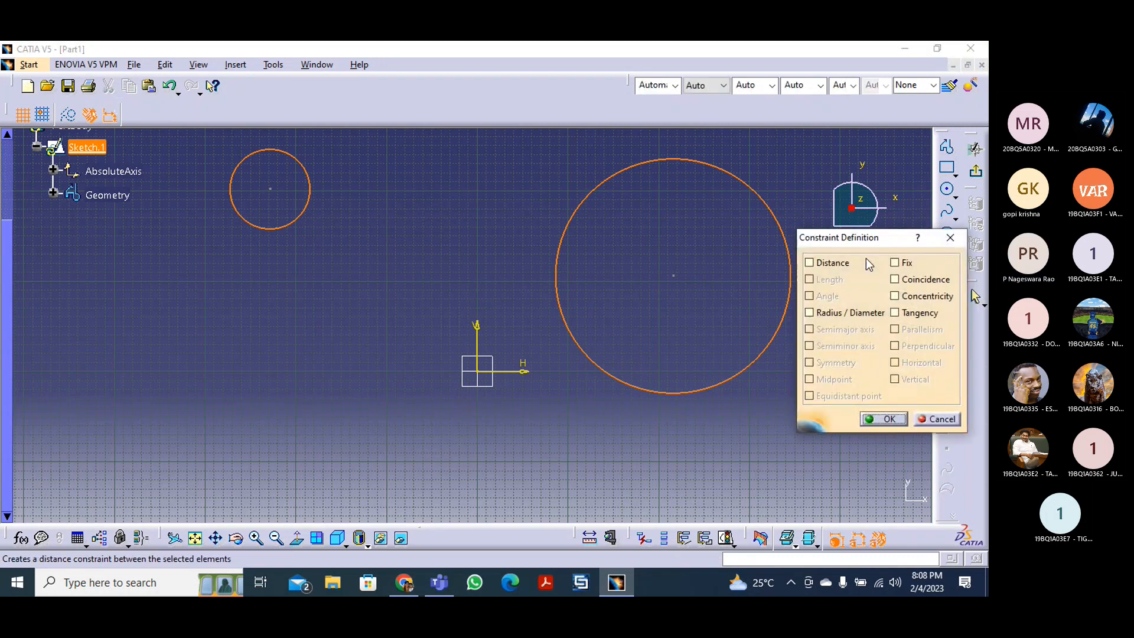
left_click(933, 299)
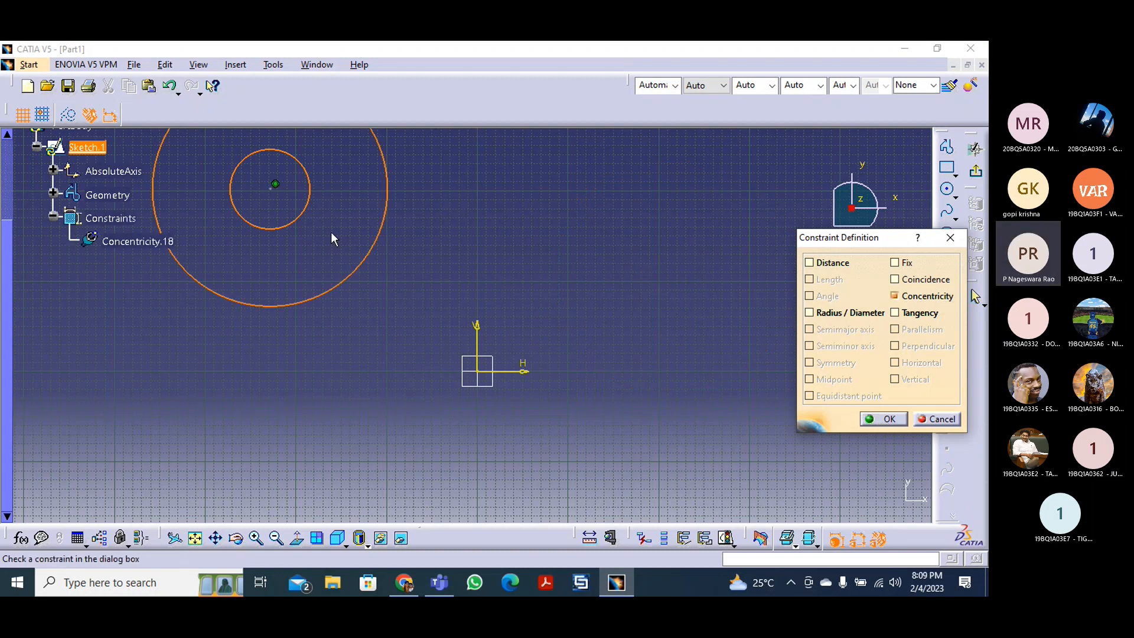
scroll(346, 283, "down", 2)
scroll(346, 280, "up", 1)
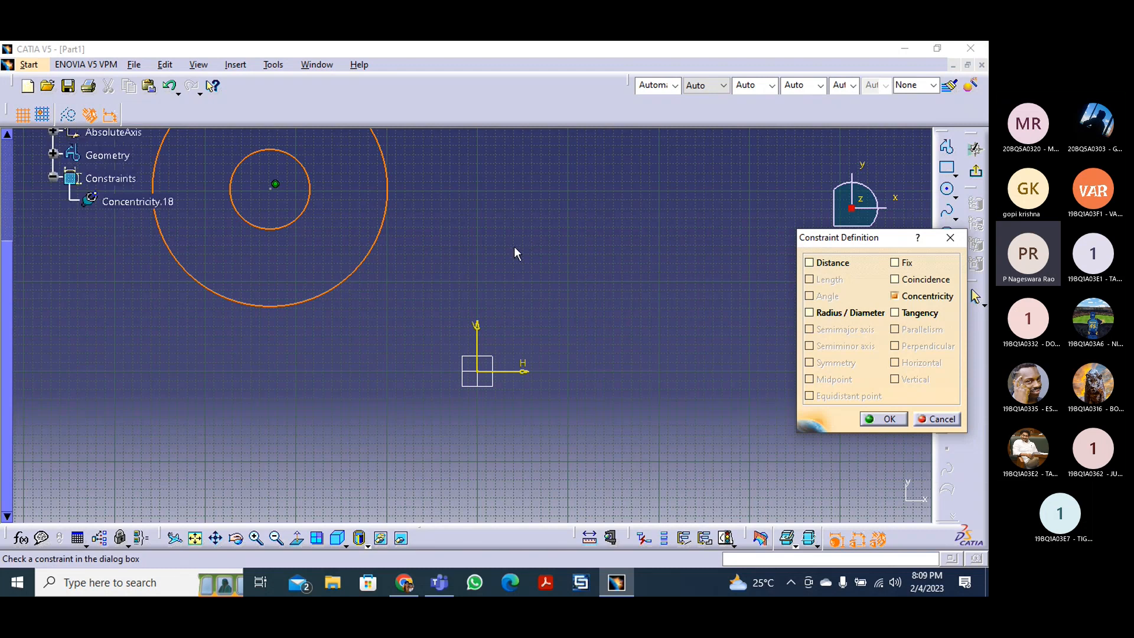
left_click(195, 539)
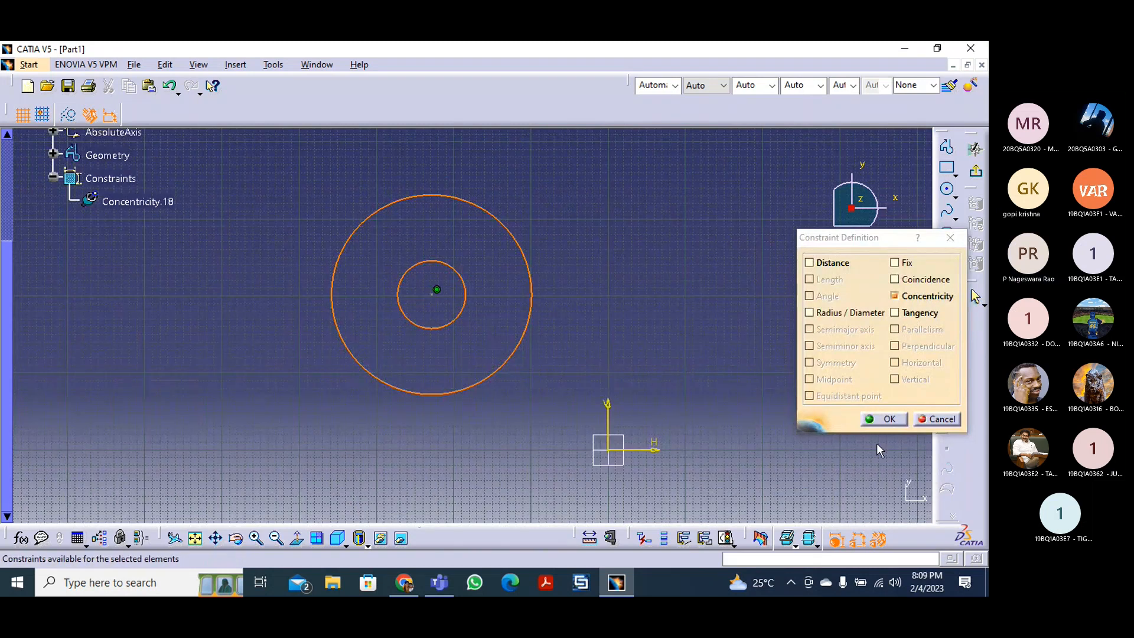
left_click(885, 419)
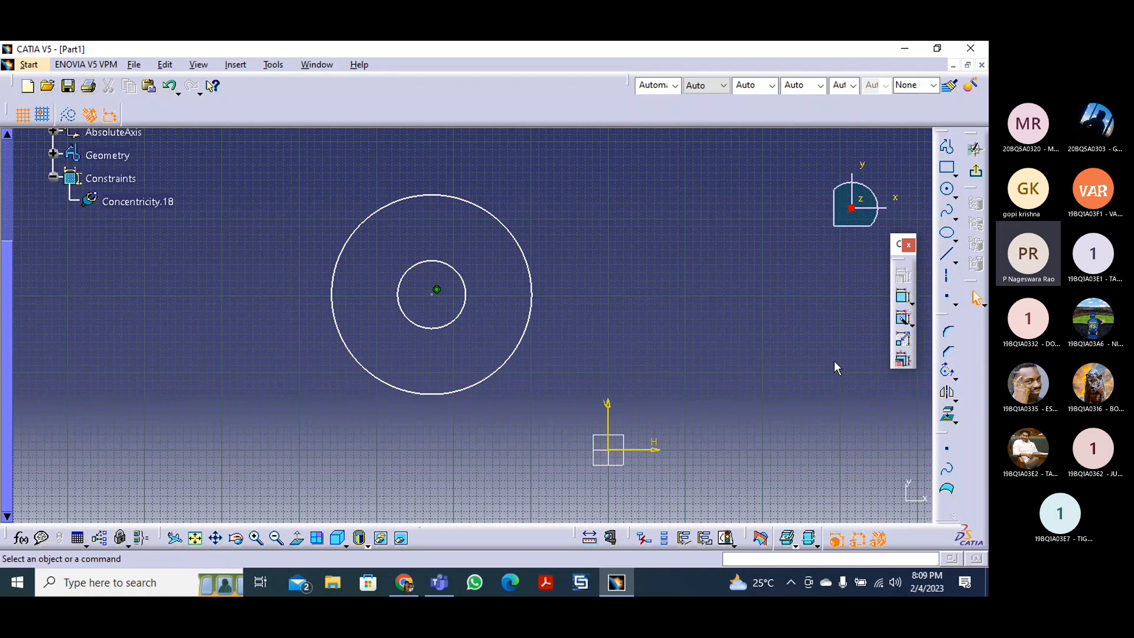
- Draw a slanted line crossing both concentric circles, from their upper right to their lower left
left_click(950, 259)
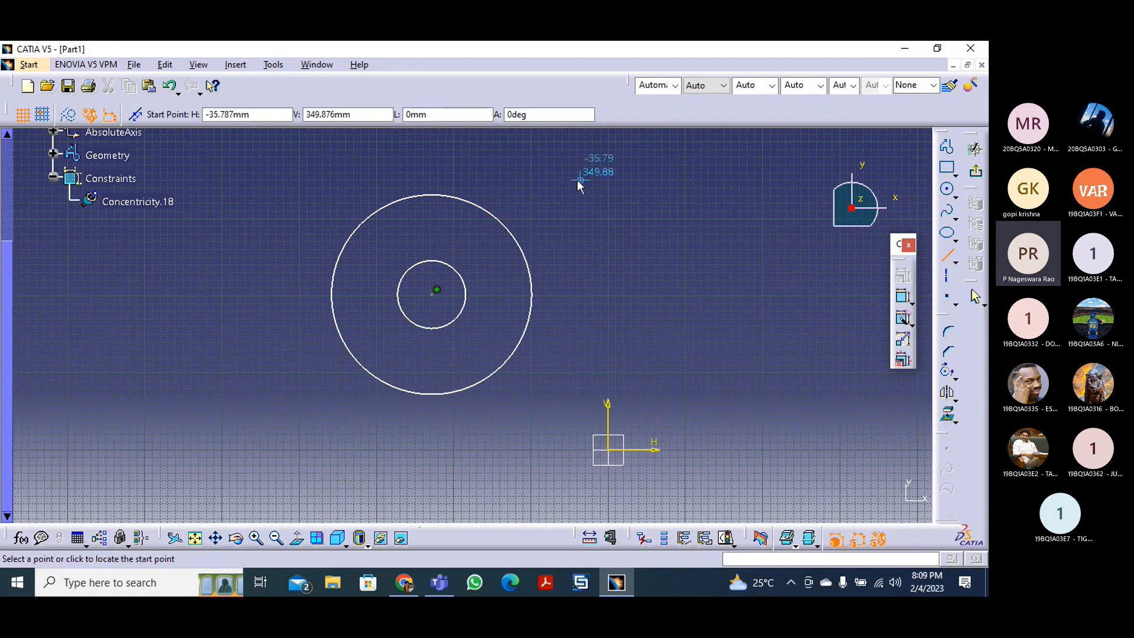
left_click(554, 166)
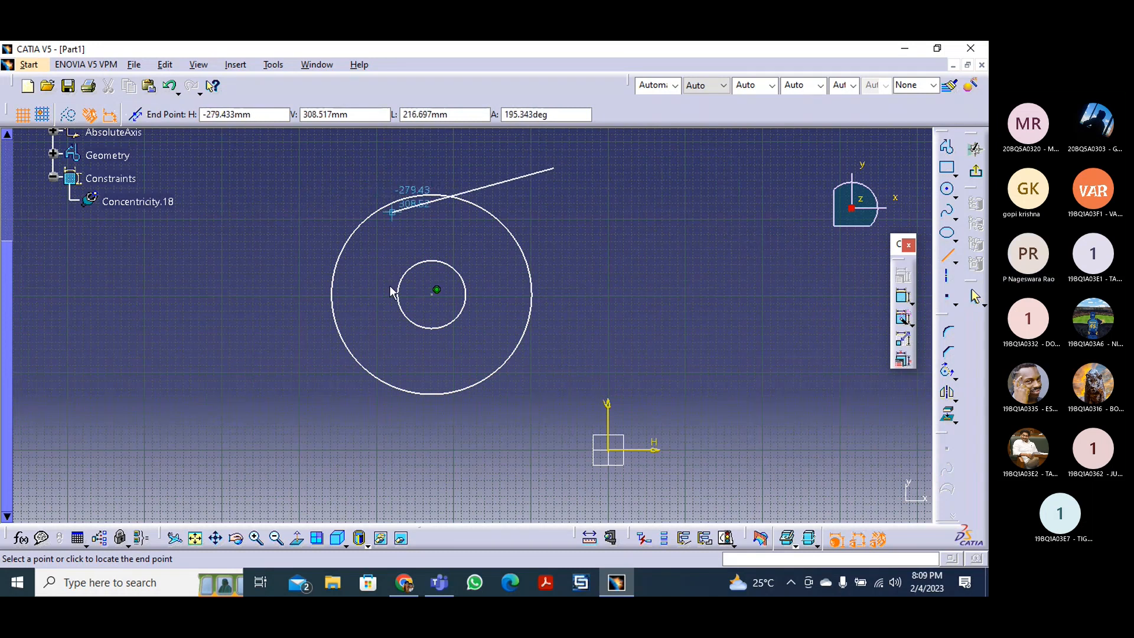
left_click(260, 413)
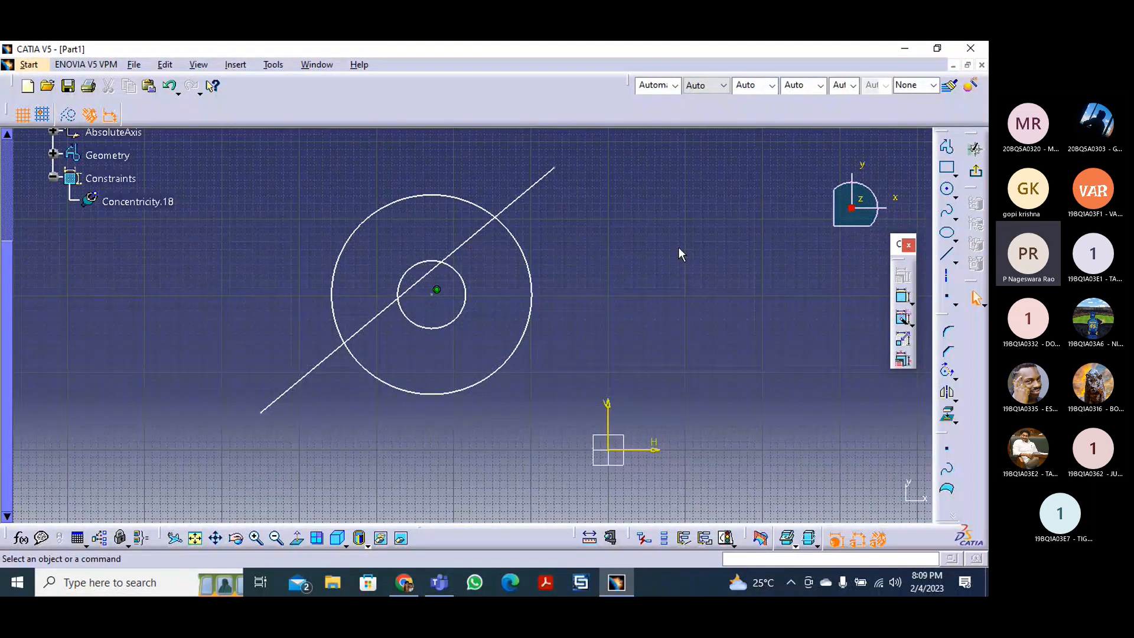
- Try a tangency constraint between the slanted line and the outer circle
left_click(509, 209)
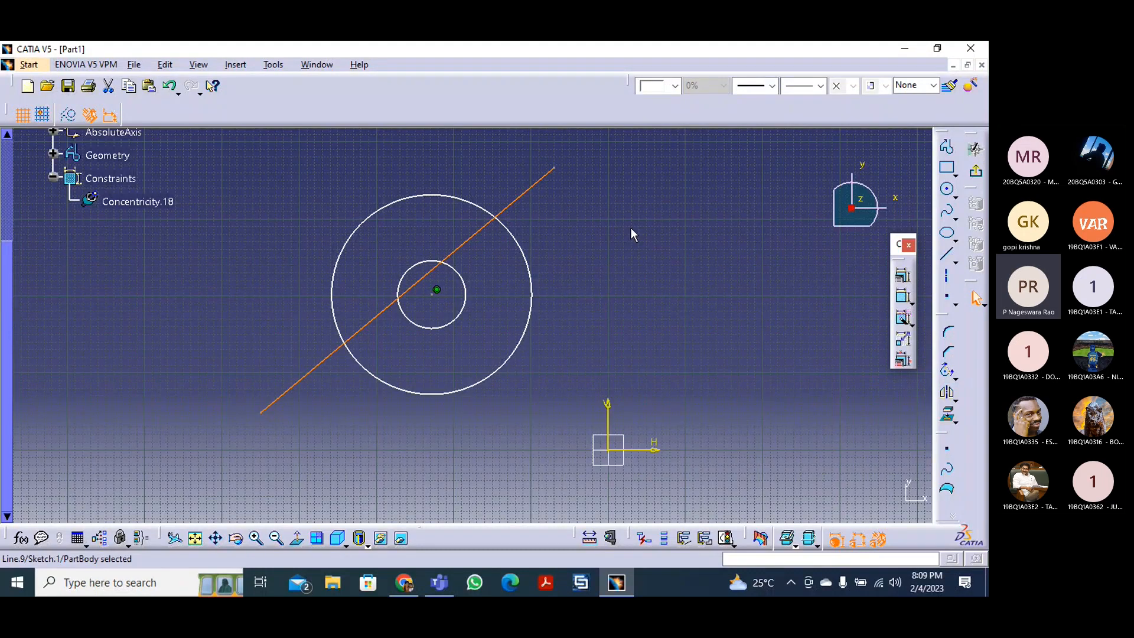
left_click(382, 210, "ctrl")
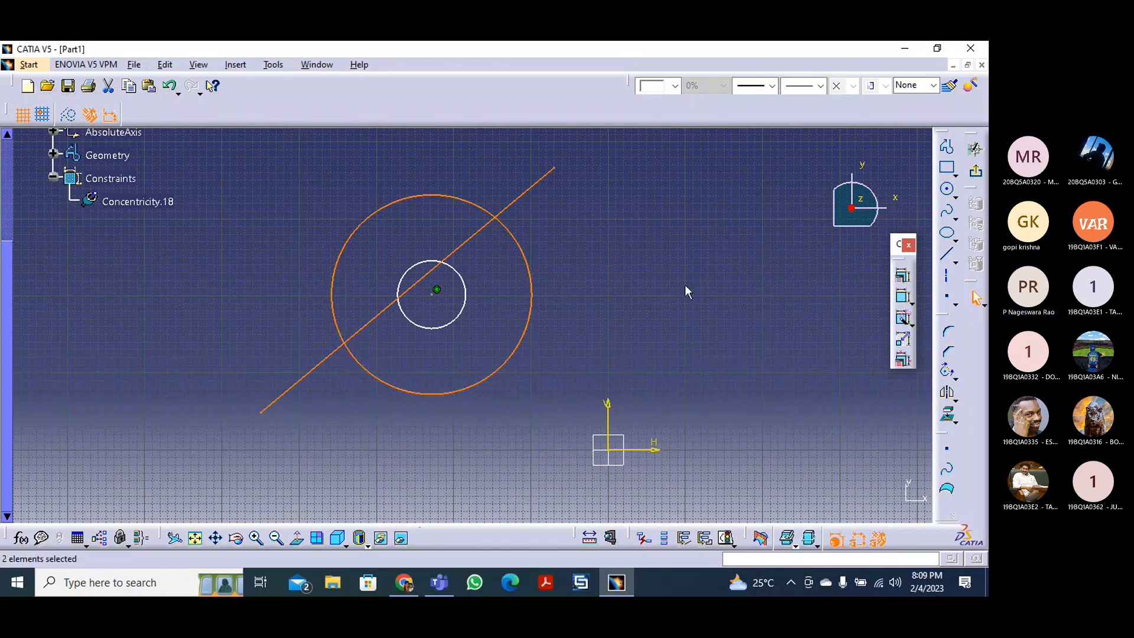
left_click(902, 278)
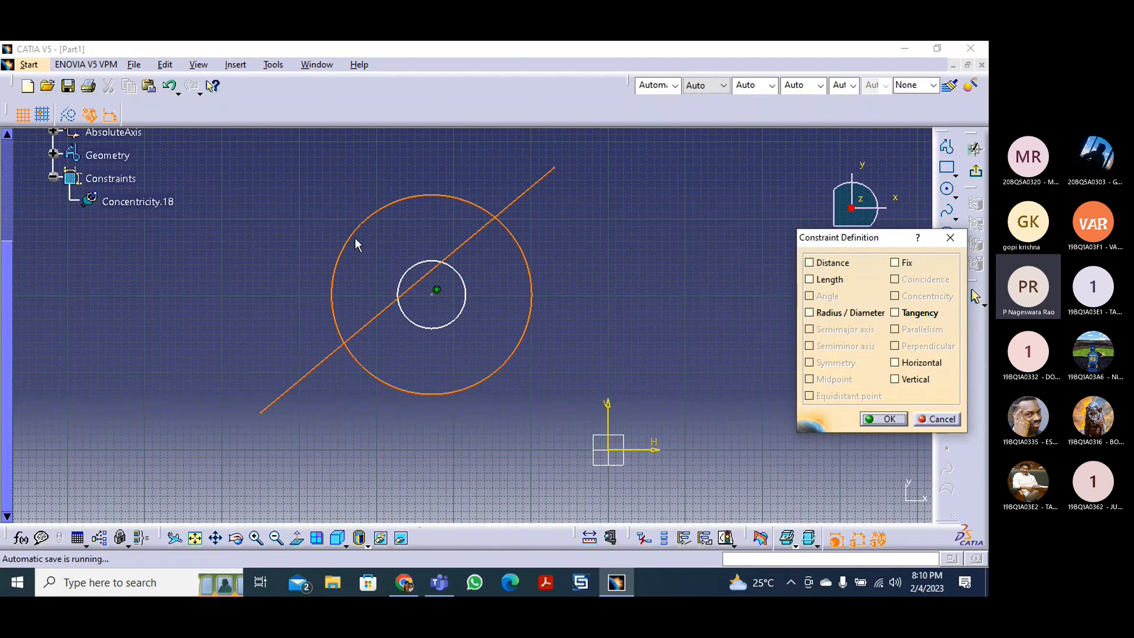
left_click(894, 313)
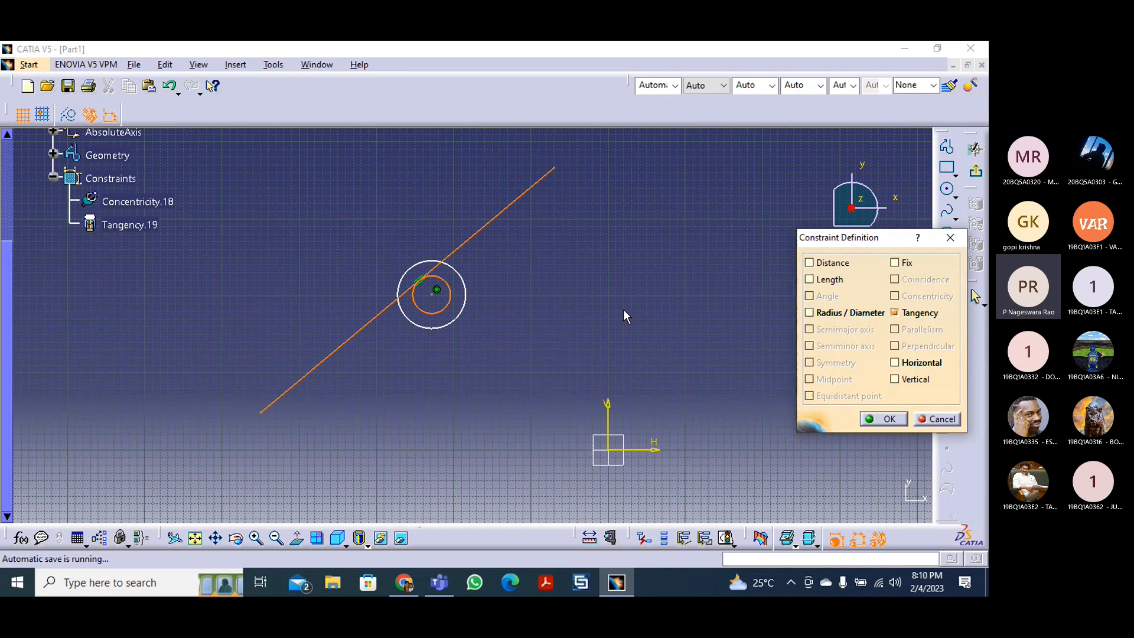
left_click(887, 418)
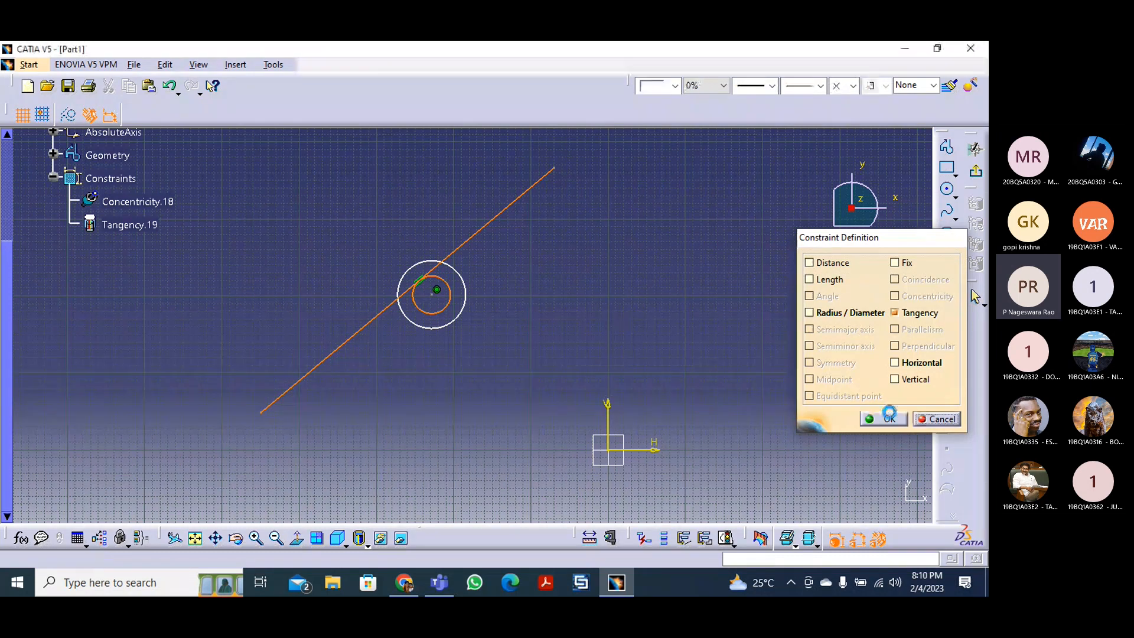
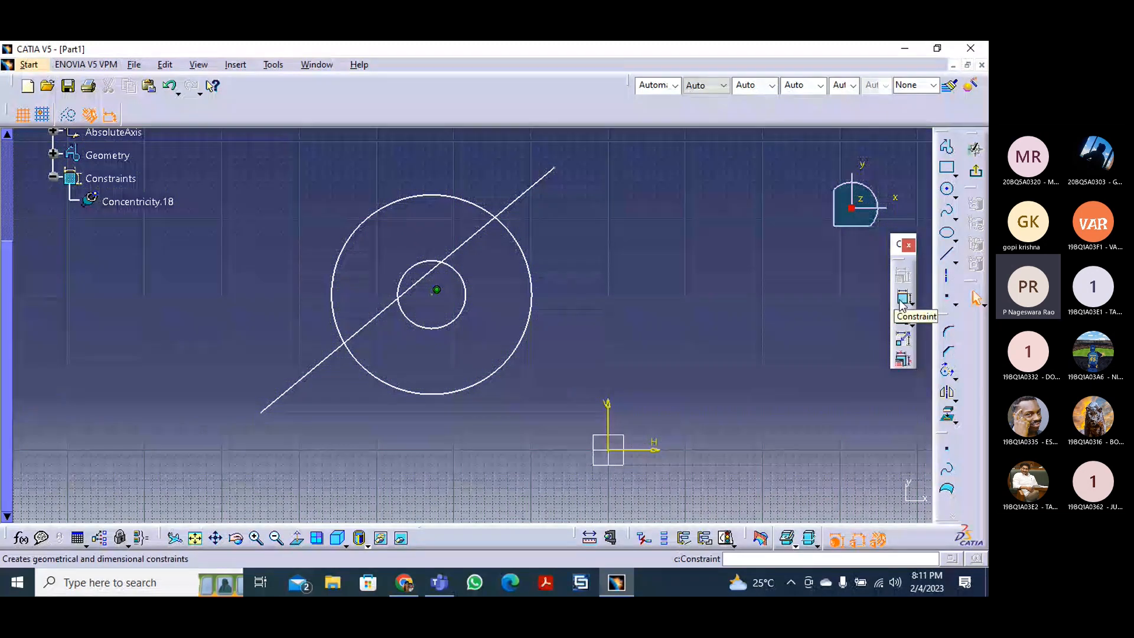
- Dimension the outer circle's diameter and place the dimension outside the circle, to its upper right
left_click(902, 299)
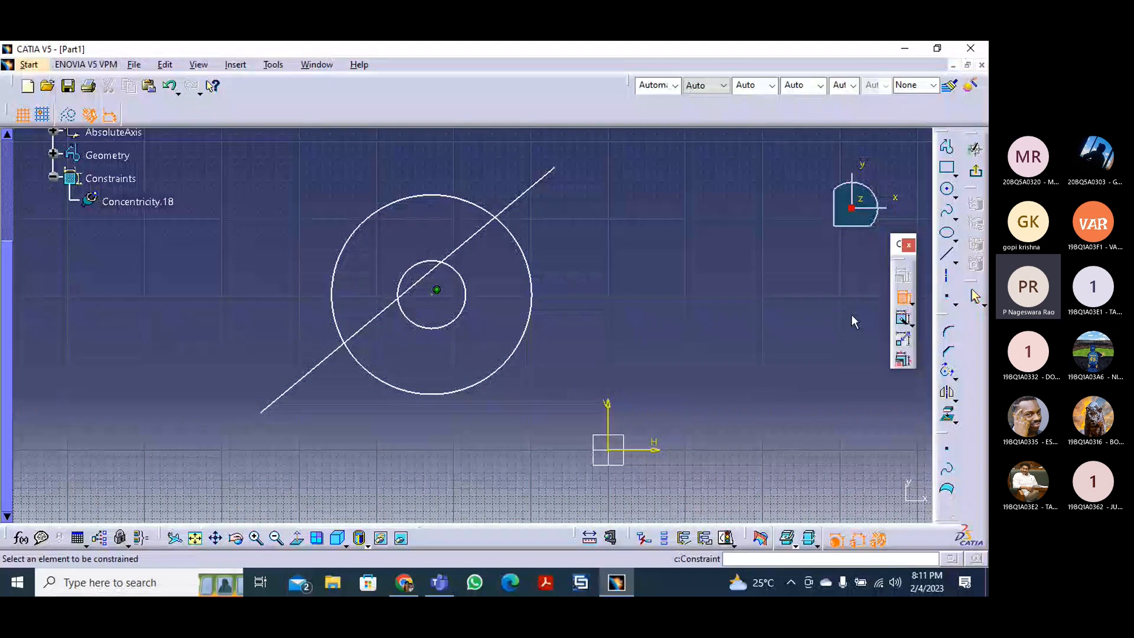
left_click(532, 285)
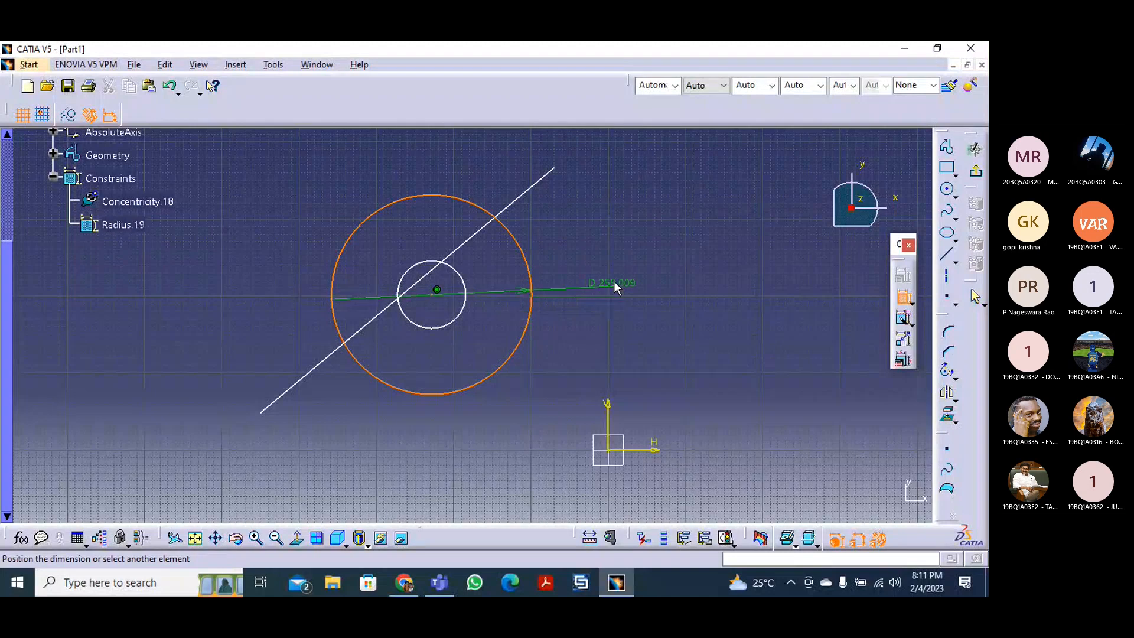
left_click(622, 259)
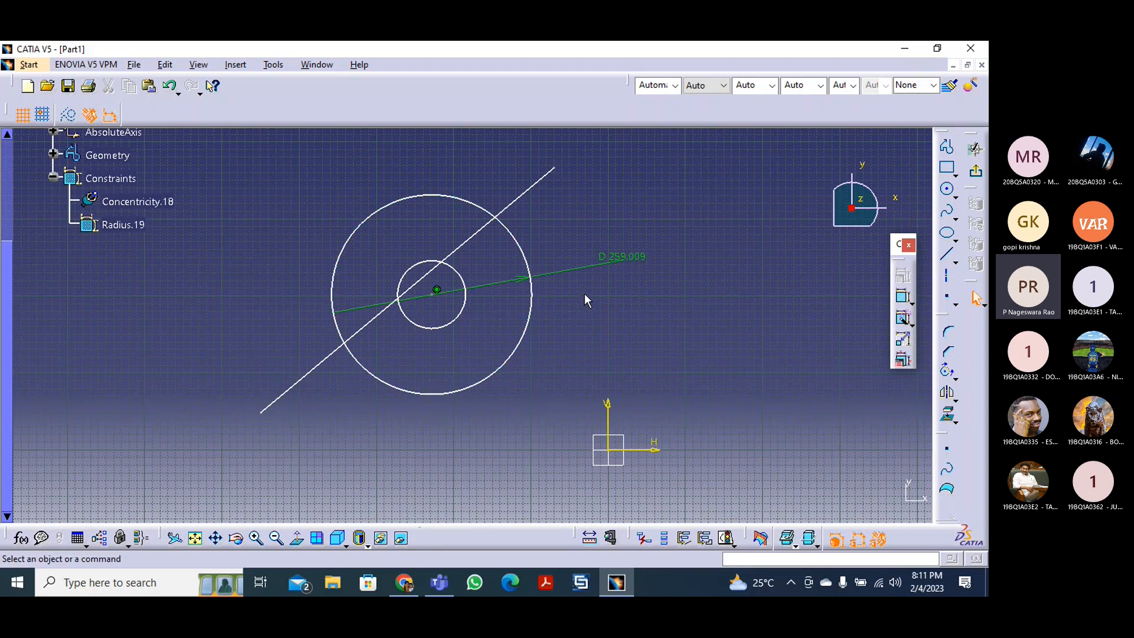
- Apply a tangency constraint between the slanted line and the outer circle
left_click(522, 195)
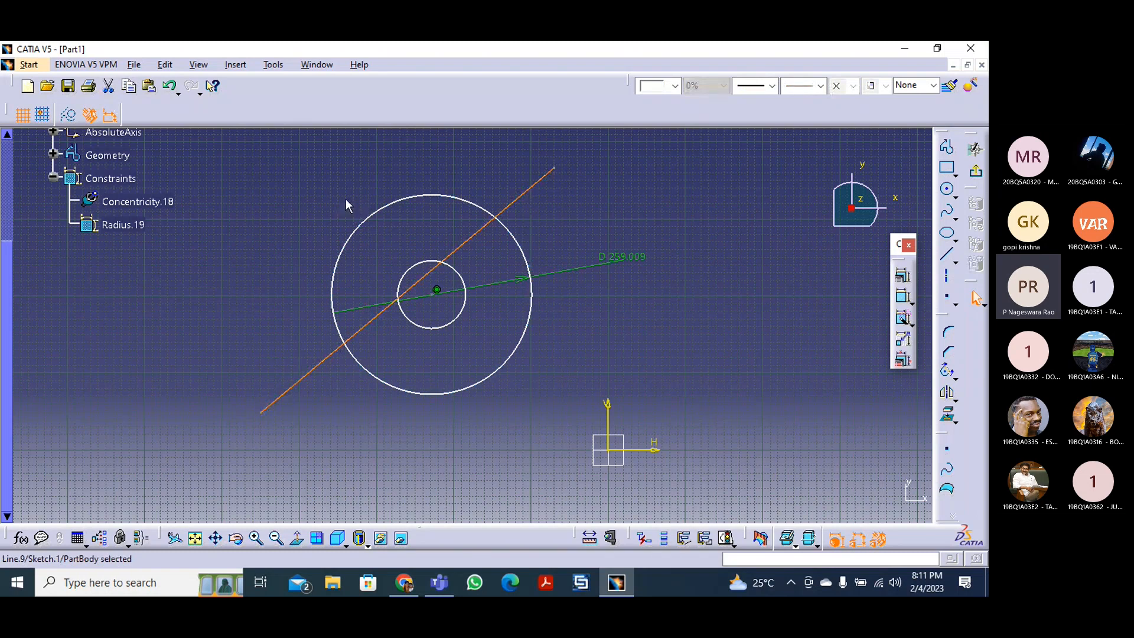
left_click(372, 223, "ctrl")
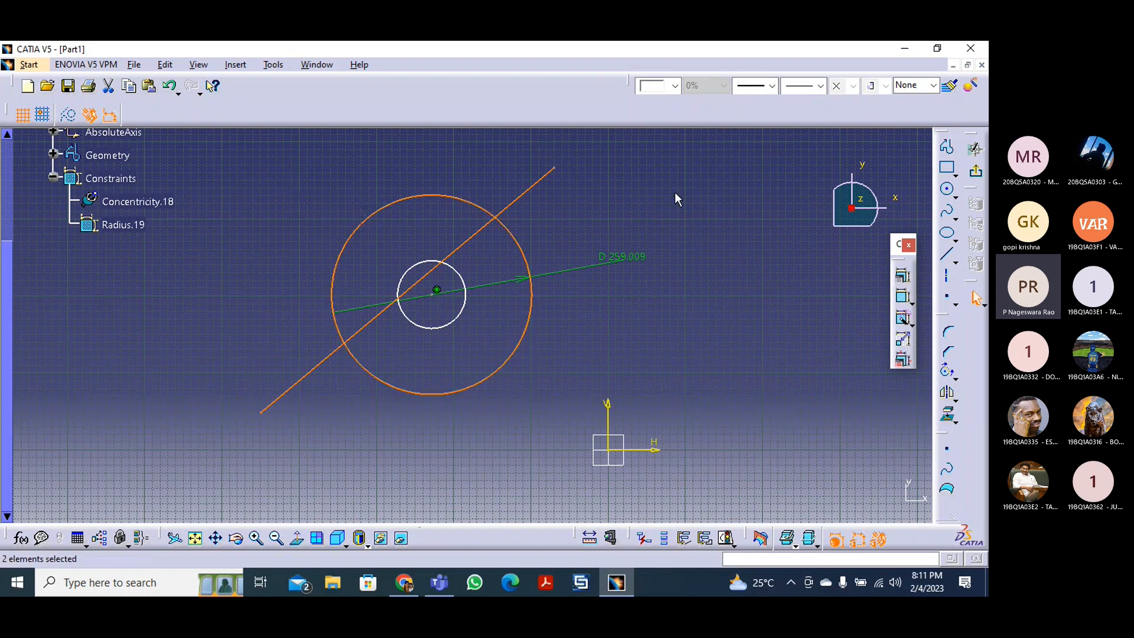
left_click(904, 278)
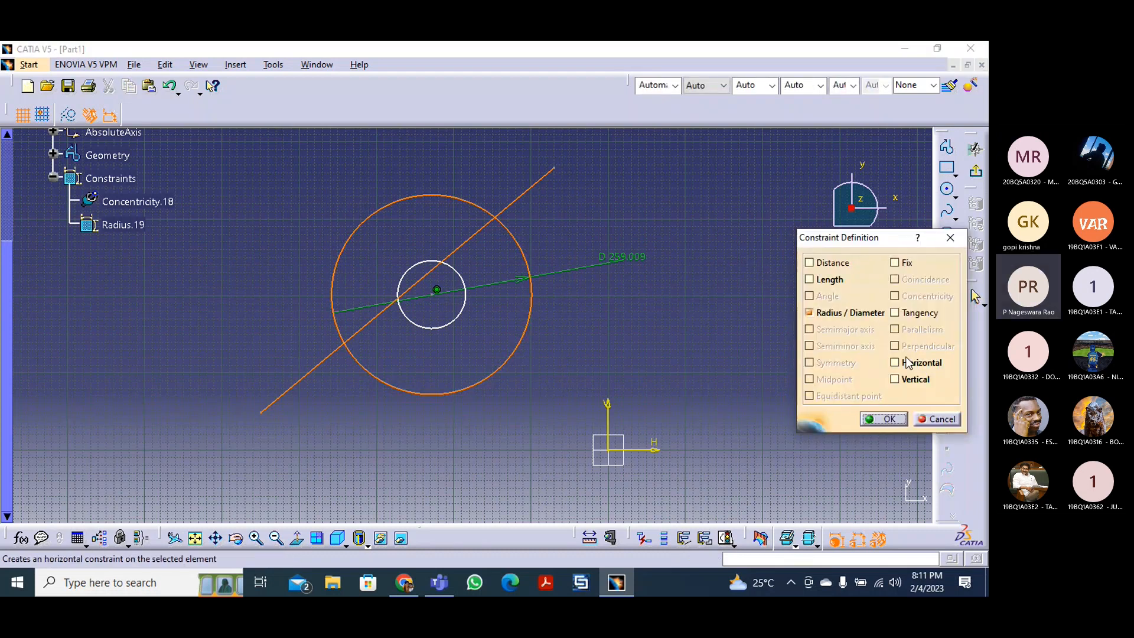
left_click(912, 318)
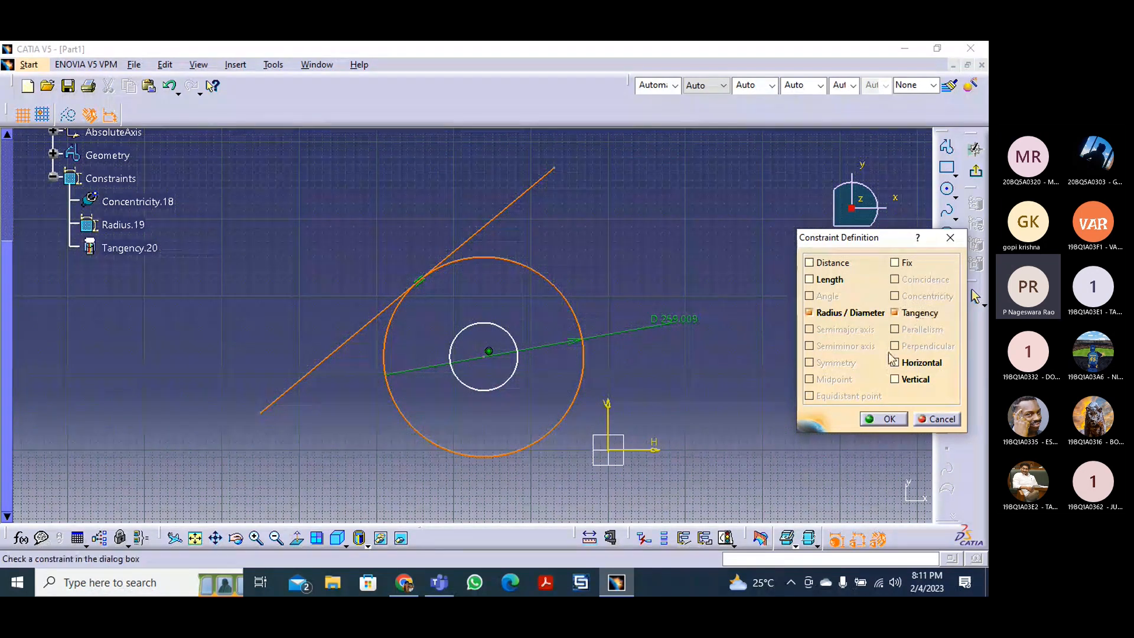
left_click(884, 419)
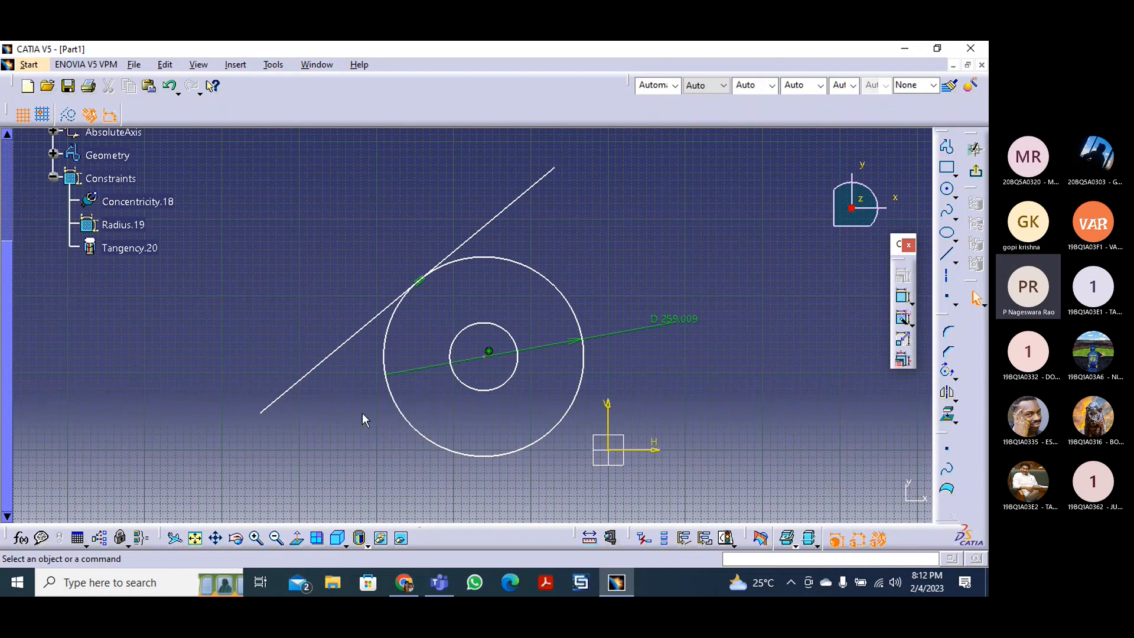
- Draw a slanted line about 291 mm long at about 61 degrees in the empty area to the right of the circles
scroll(361, 418, "down", 1)
scroll(690, 286, "up", 2)
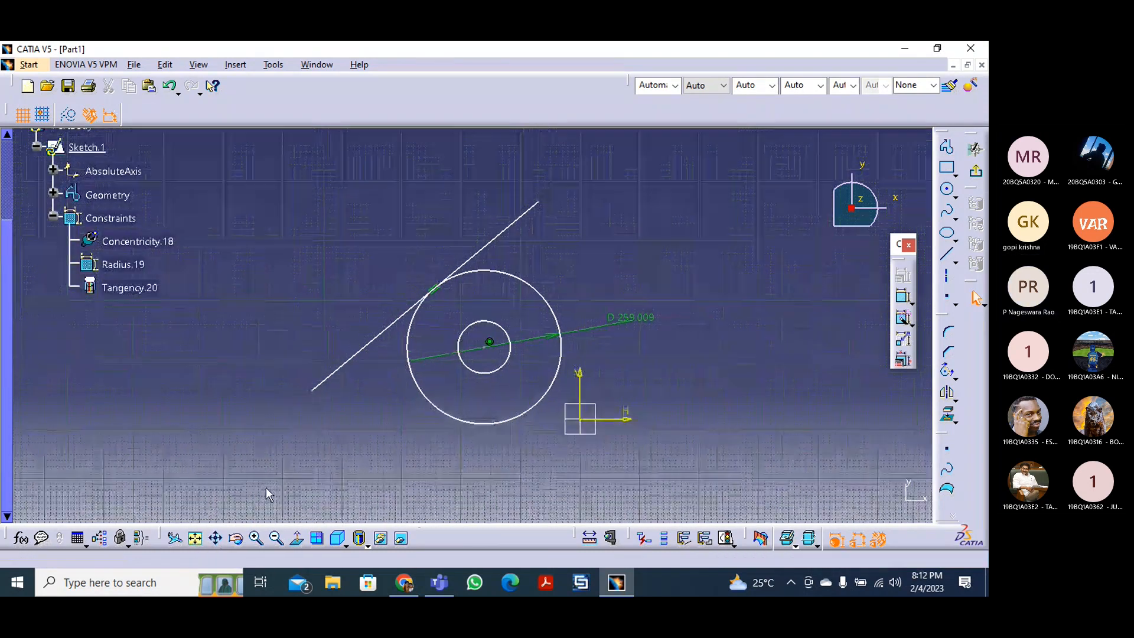
left_click(216, 539)
mouse_move(761, 358)
left_mouse_down()
mouse_move(752, 382)
mouse_move(450, 406)
mouse_move(640, 410)
mouse_move(782, 393)
left_mouse_up()
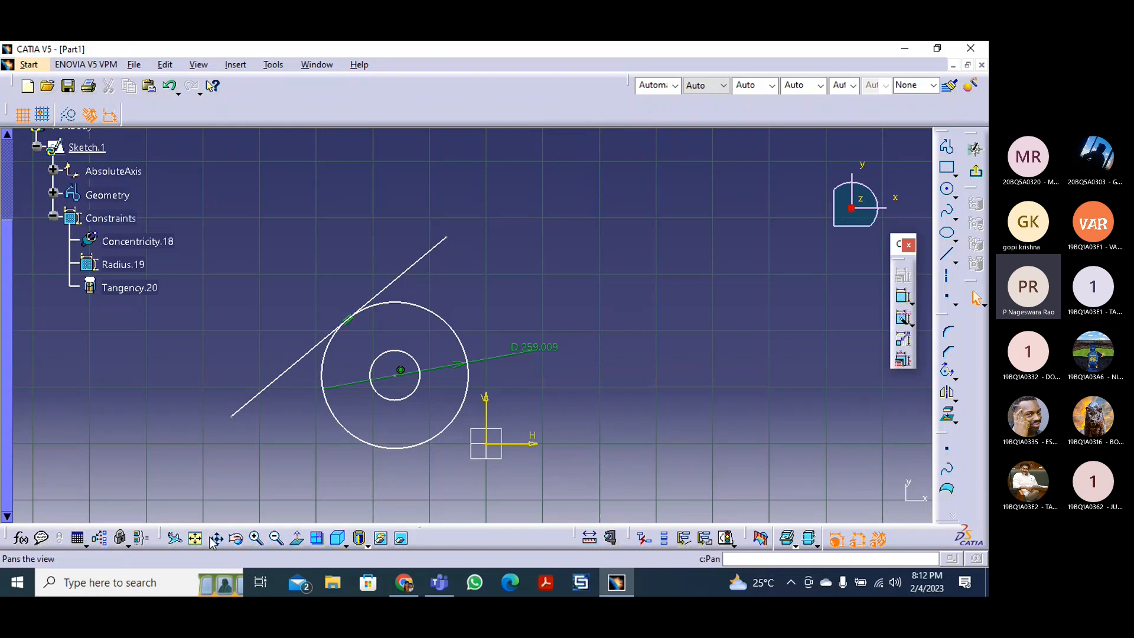
left_click(211, 537)
left_click_drag(699, 367, 463, 425)
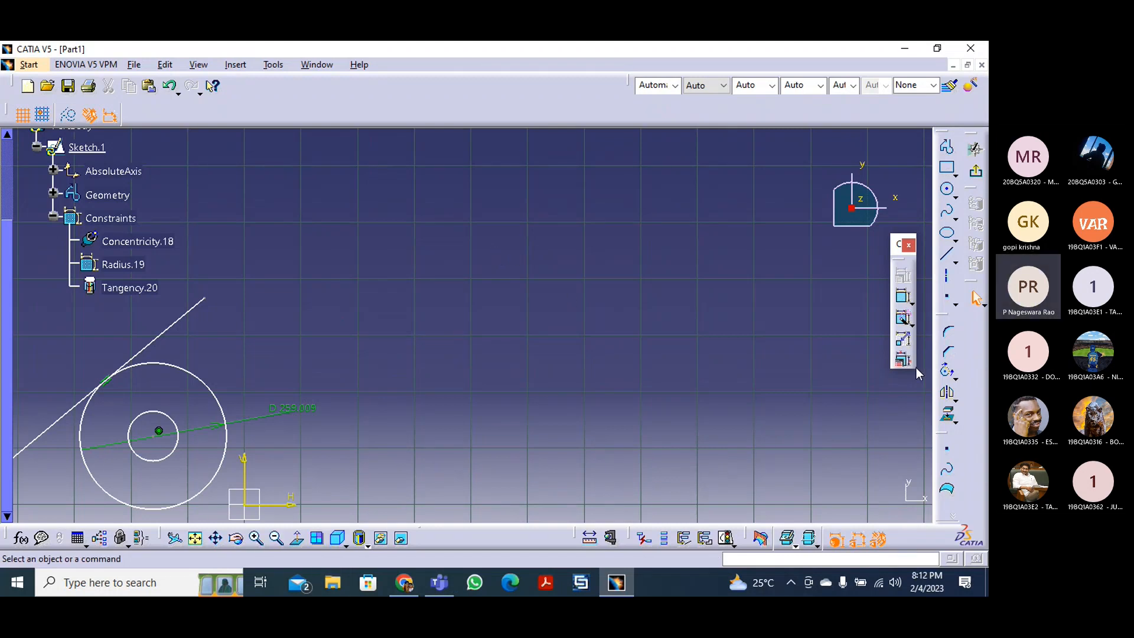
left_click(947, 254)
left_click(403, 338)
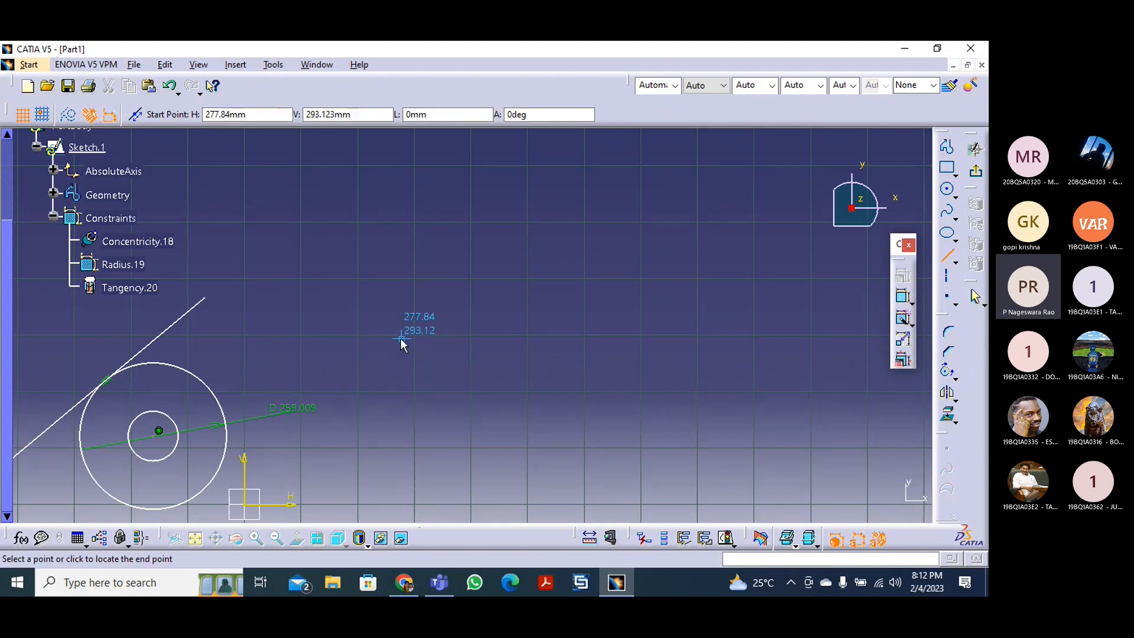
left_click(486, 190)
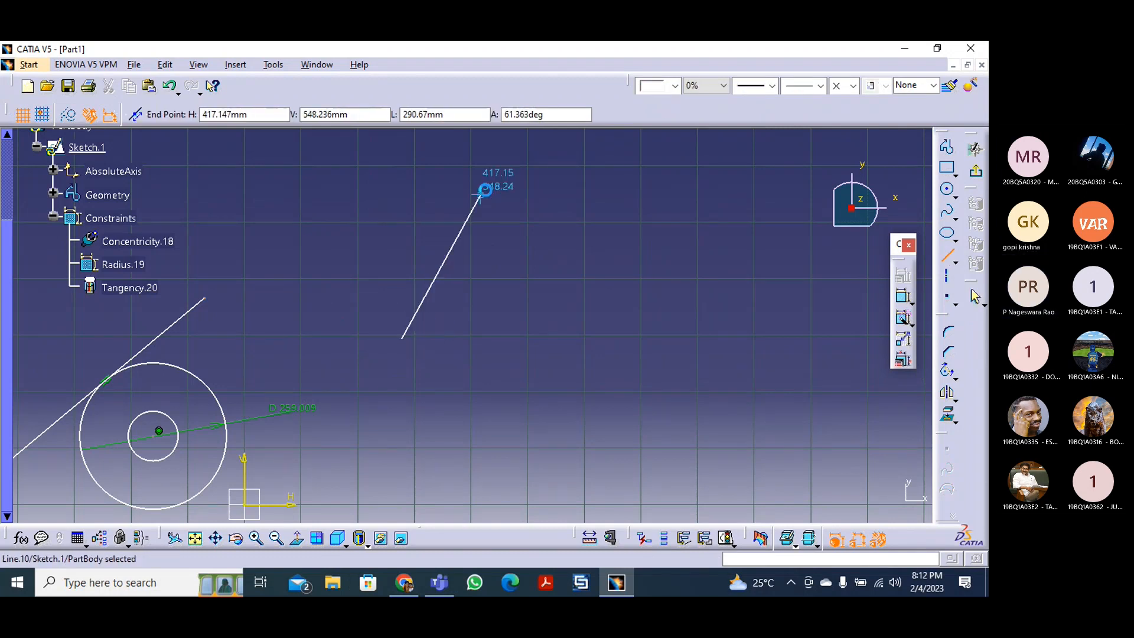
- Draw a second line from the new slanted line's lower endpoint, rising gently to the right
left_click(947, 254)
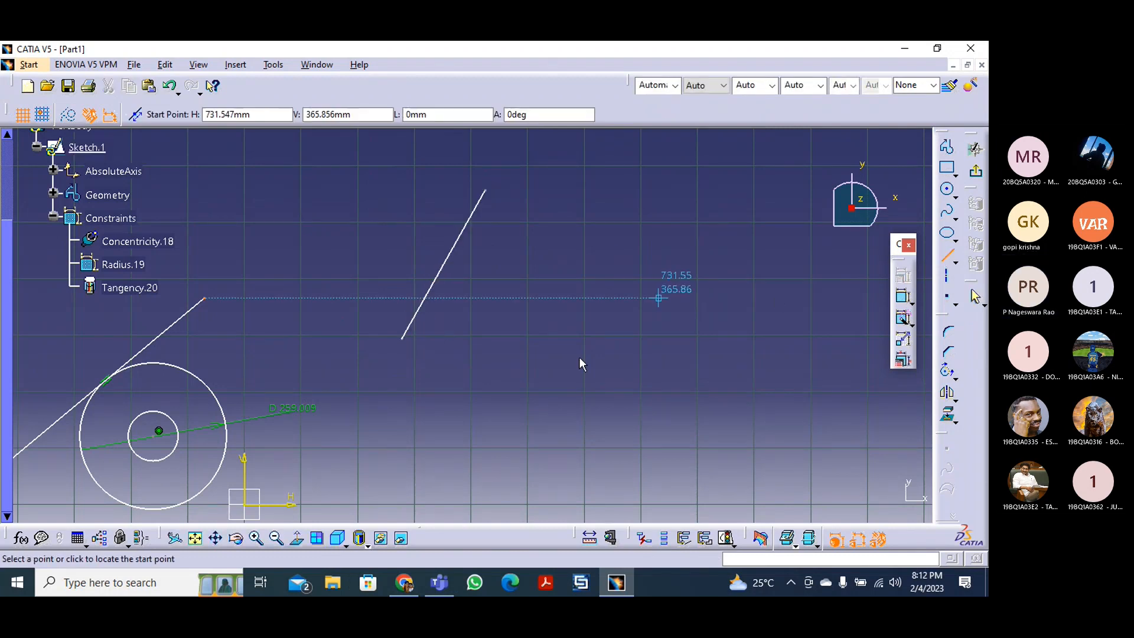
left_click(402, 339)
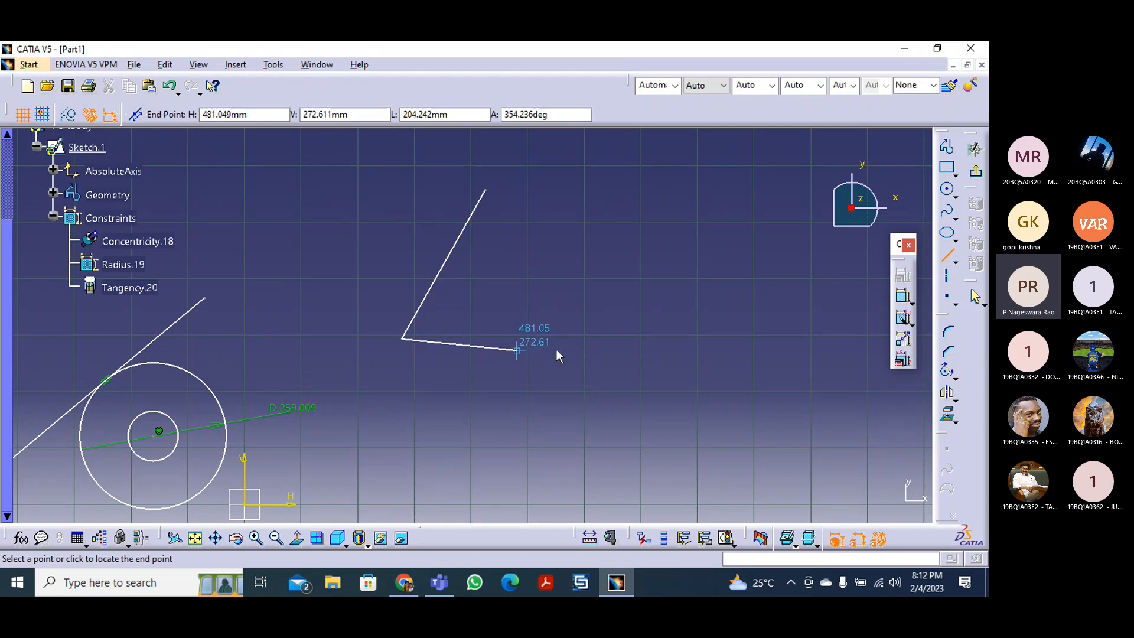
left_click(609, 301)
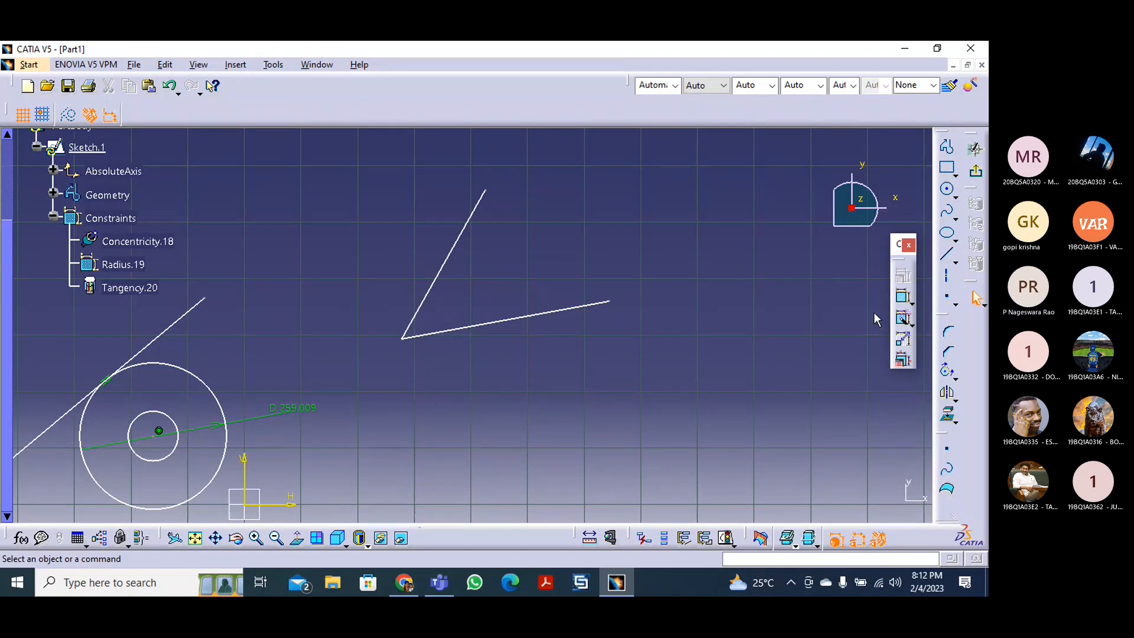
left_click(455, 243)
left_click(542, 318, "ctrl")
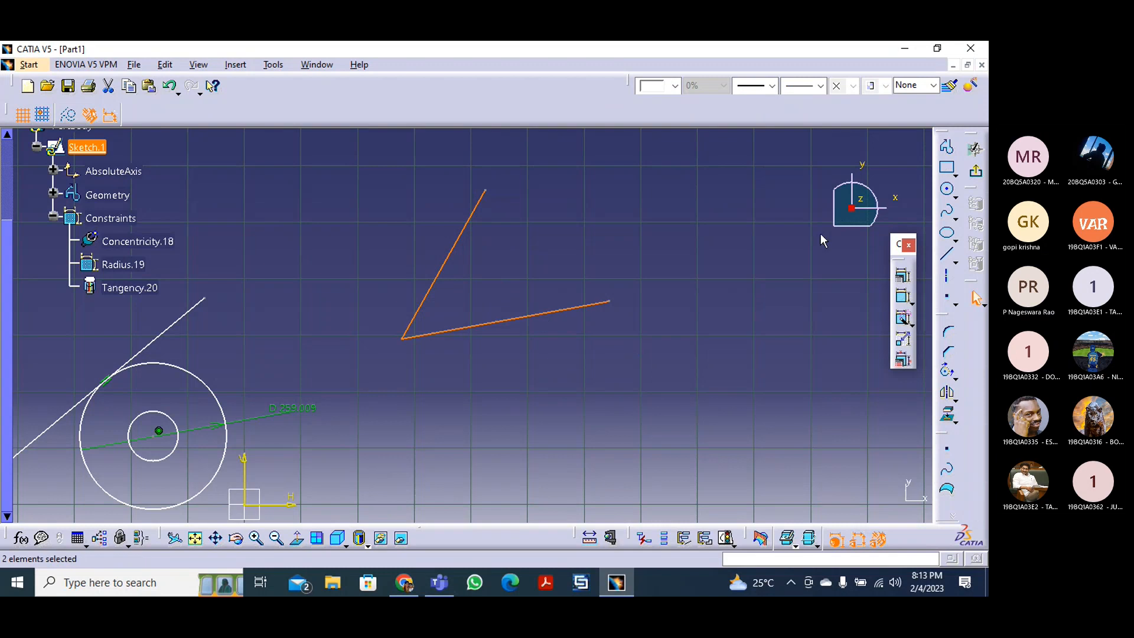
left_click(904, 318)
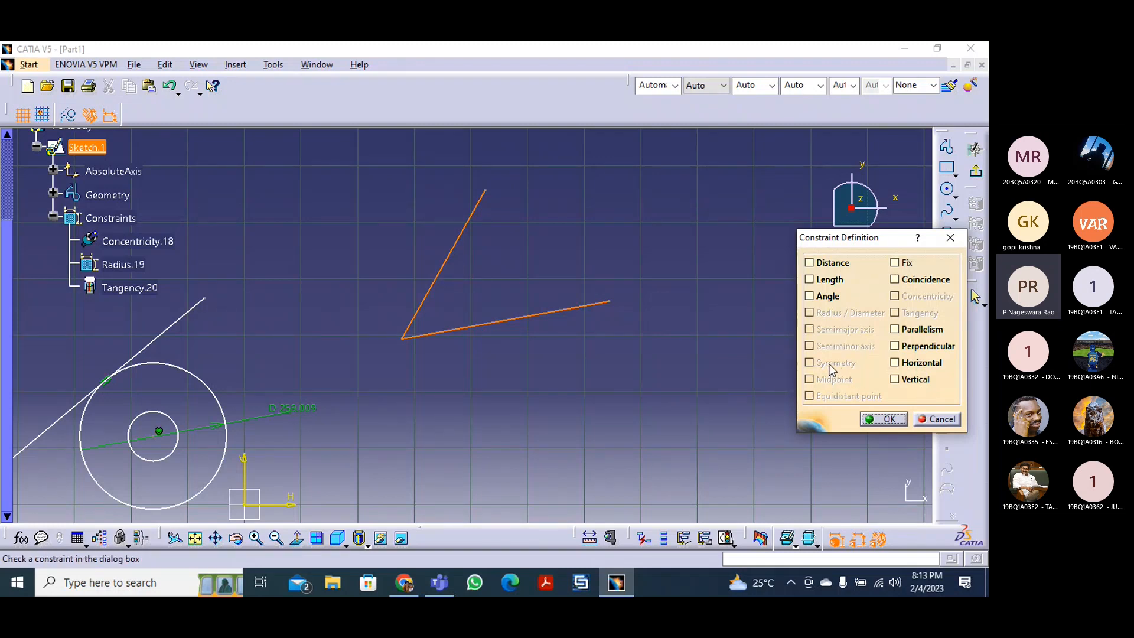
left_click(941, 421)
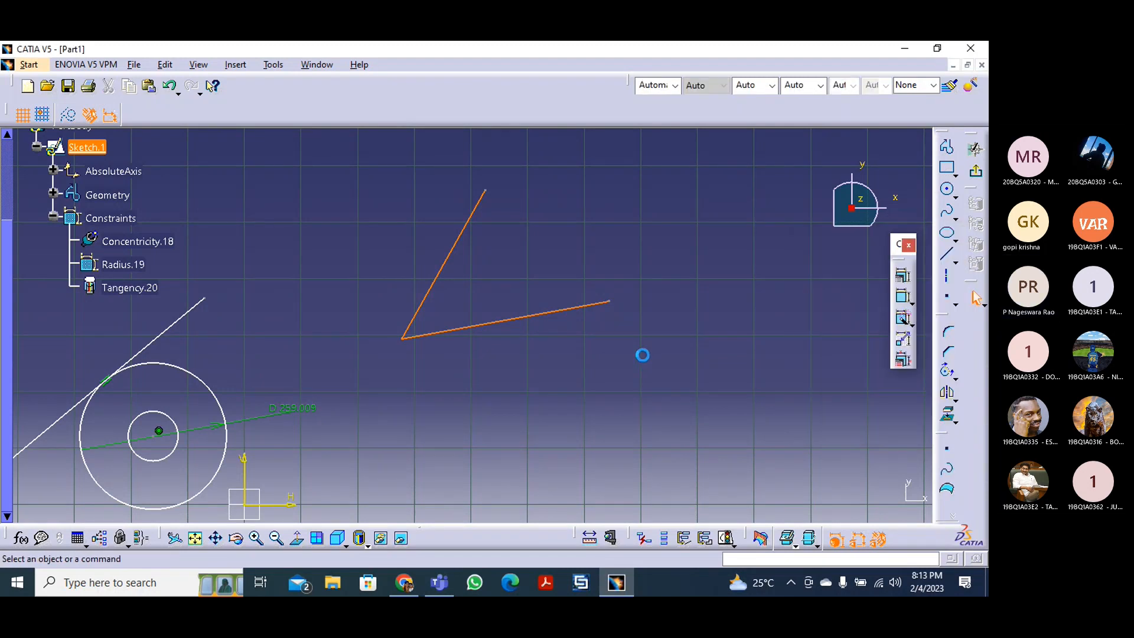
- Shift the gently rising line down together with the shared corner, and delete that line
mouse_move(541, 321)
left_mouse_down()
mouse_move(570, 354)
mouse_move(558, 354)
left_mouse_up()
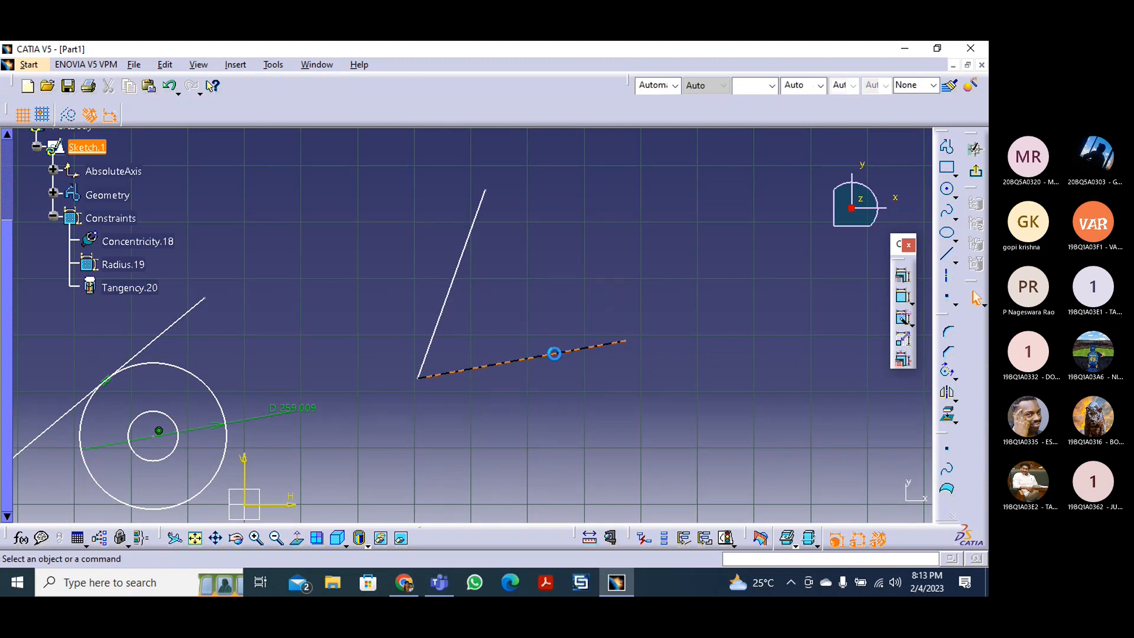
key("Delete")
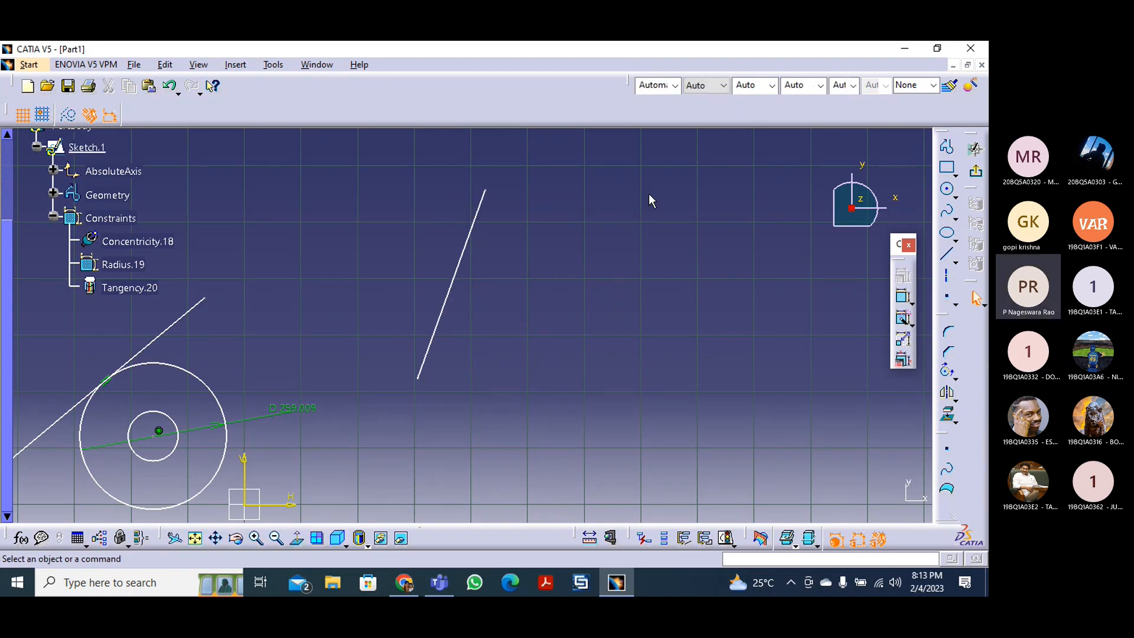
- Draw a vertical axis about 360 mm long to the right of the remaining slanted line
left_click(947, 275)
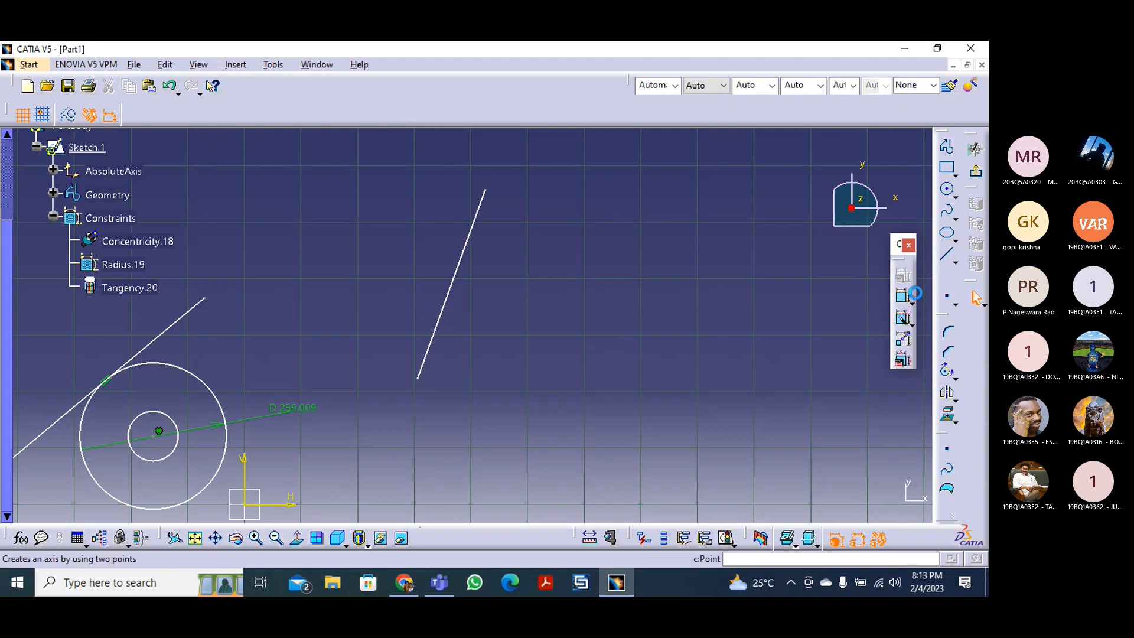
left_click(603, 157)
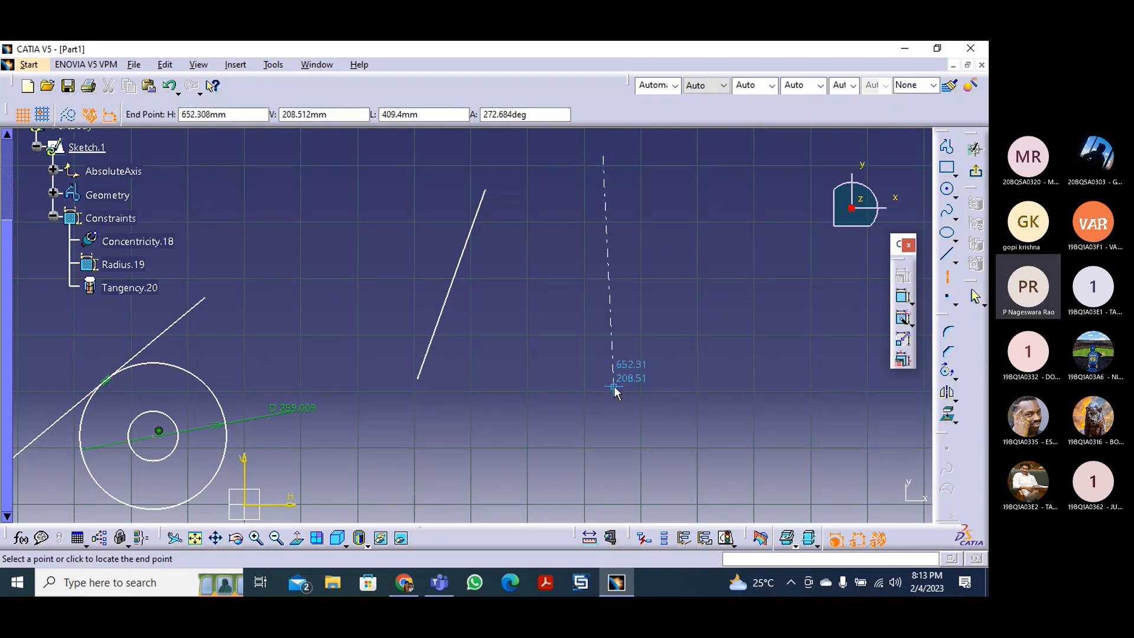
left_click(604, 358)
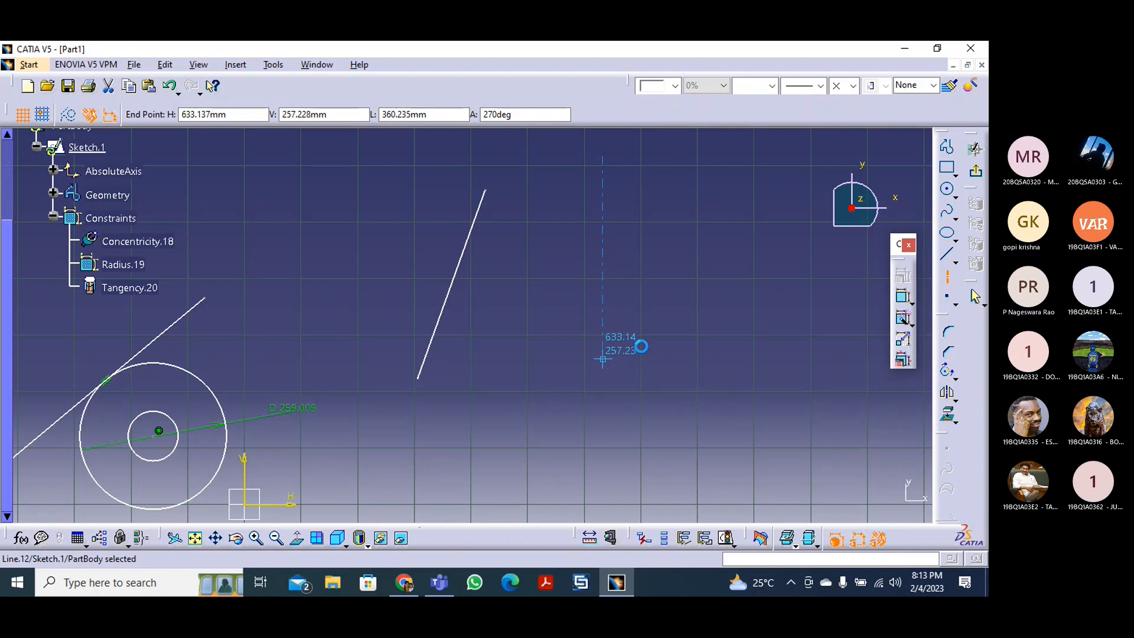
- Draw a shorter slanted line on the right side of the vertical axis, running down to the right
left_click(947, 254)
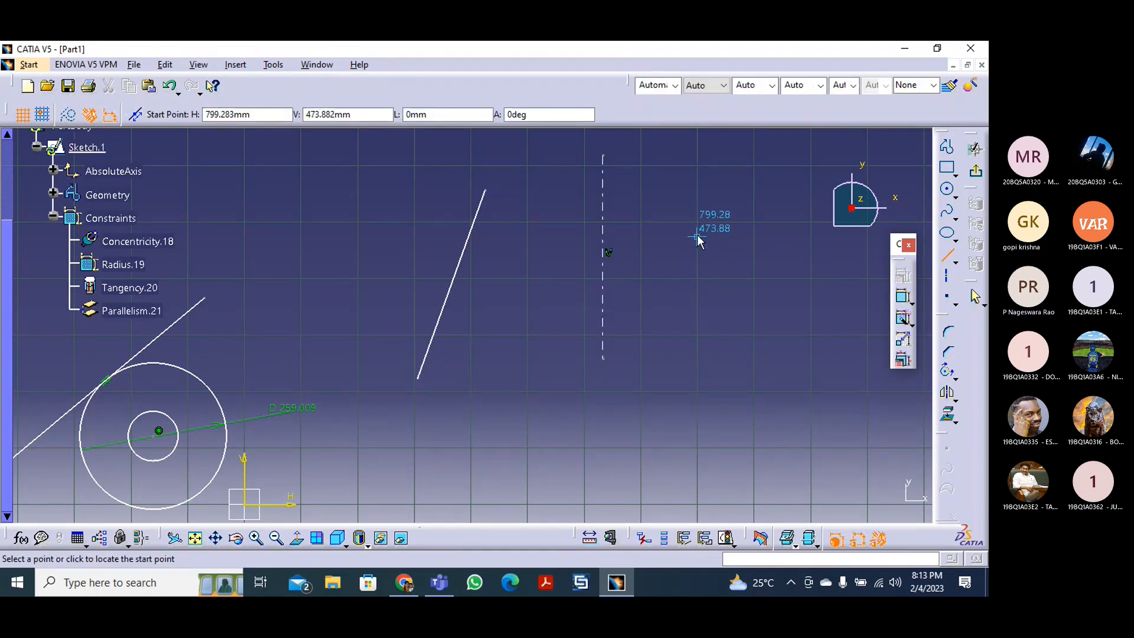
left_click(632, 264)
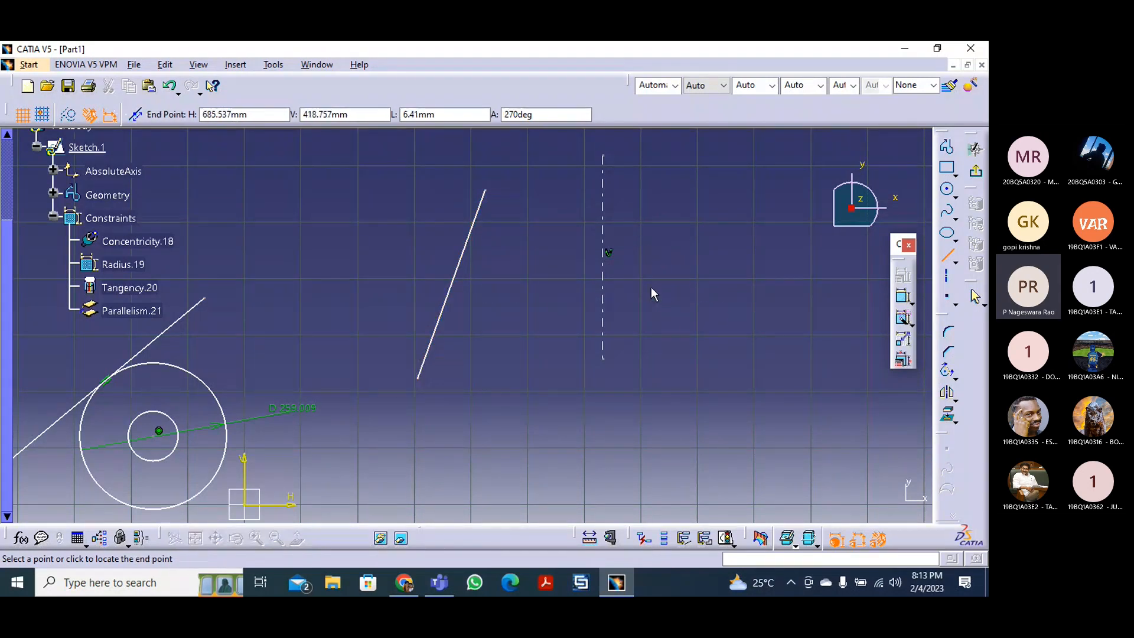
left_click(685, 371)
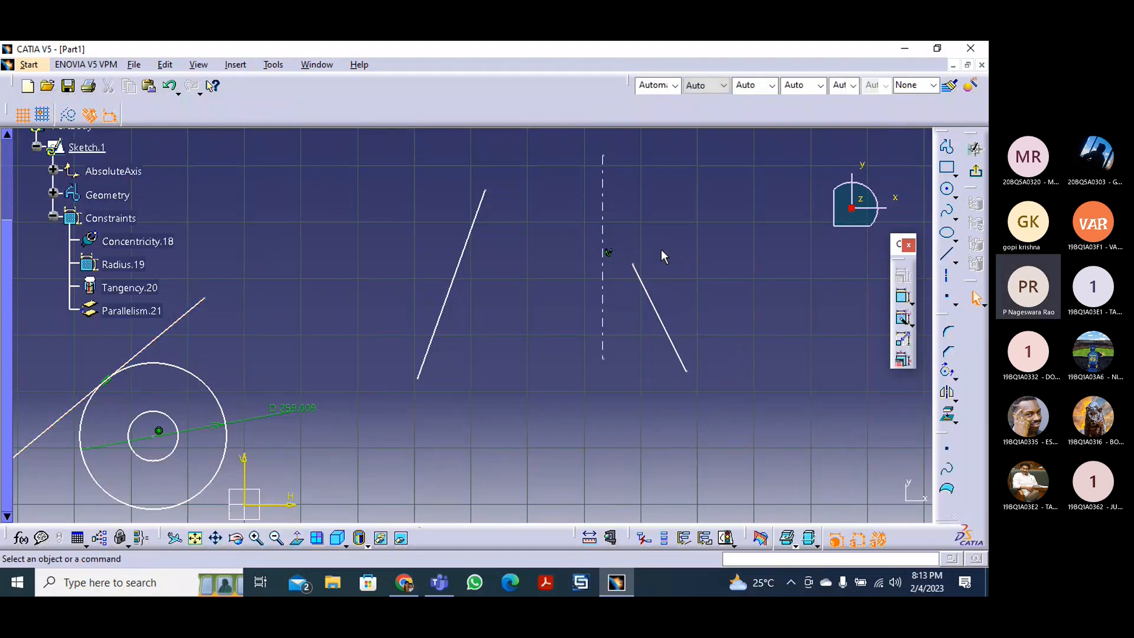
left_click(656, 312)
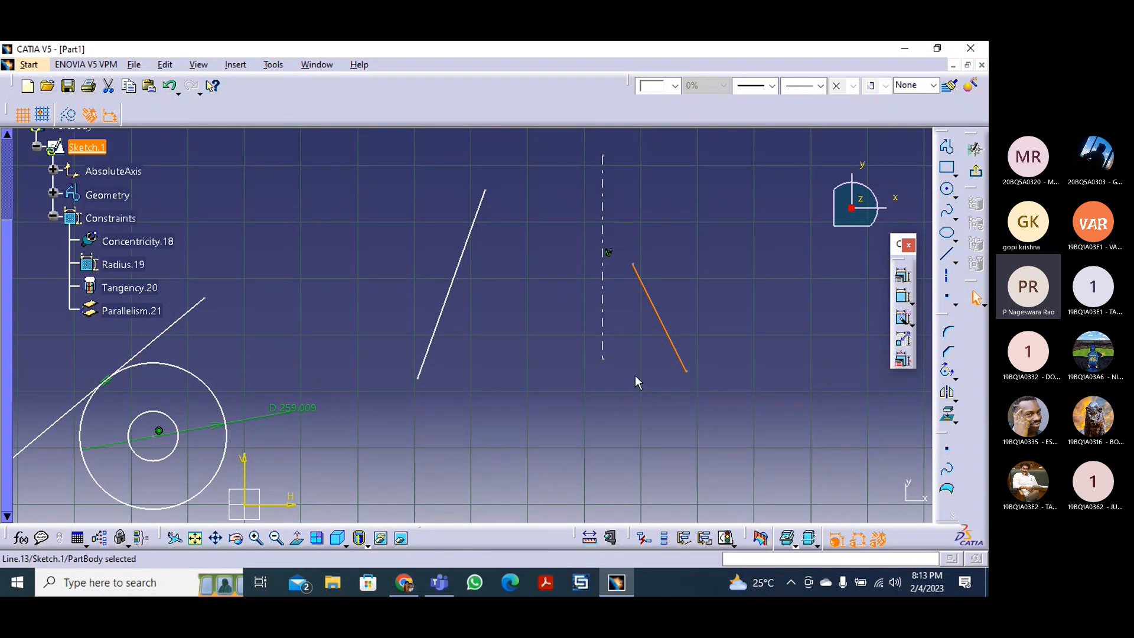
left_click(548, 207)
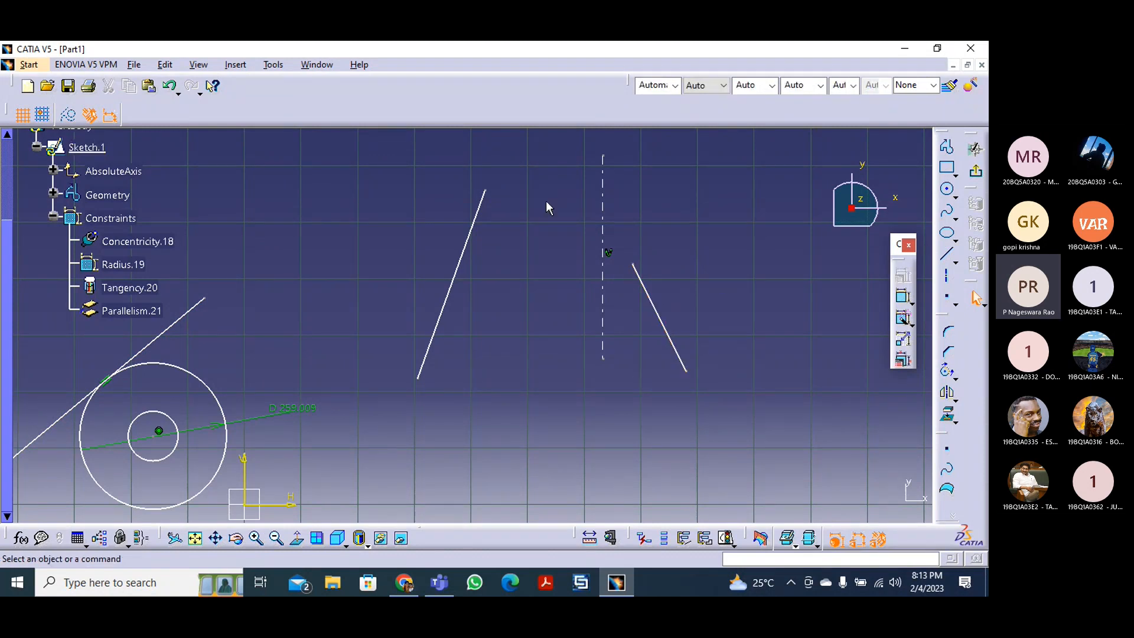
left_click(481, 205)
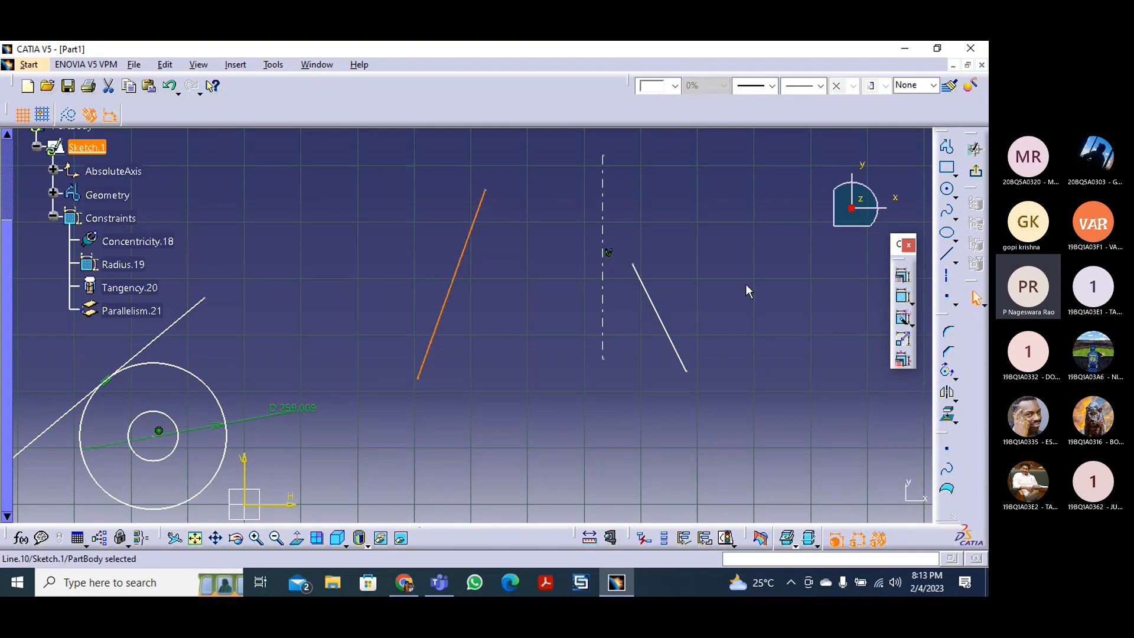
left_click(764, 302)
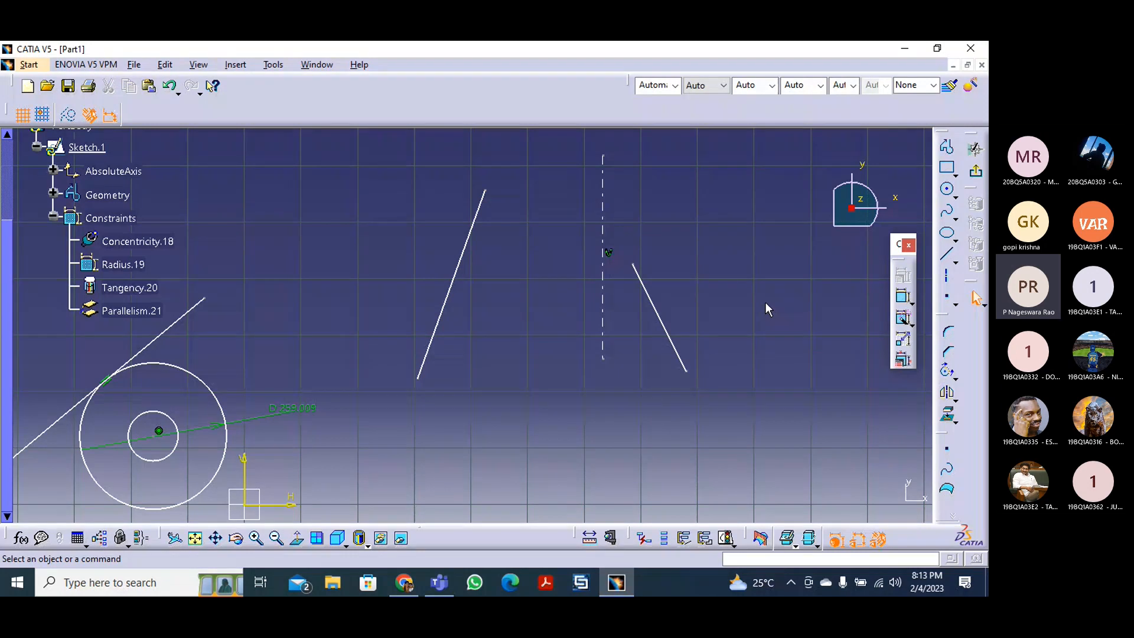
left_click(450, 295)
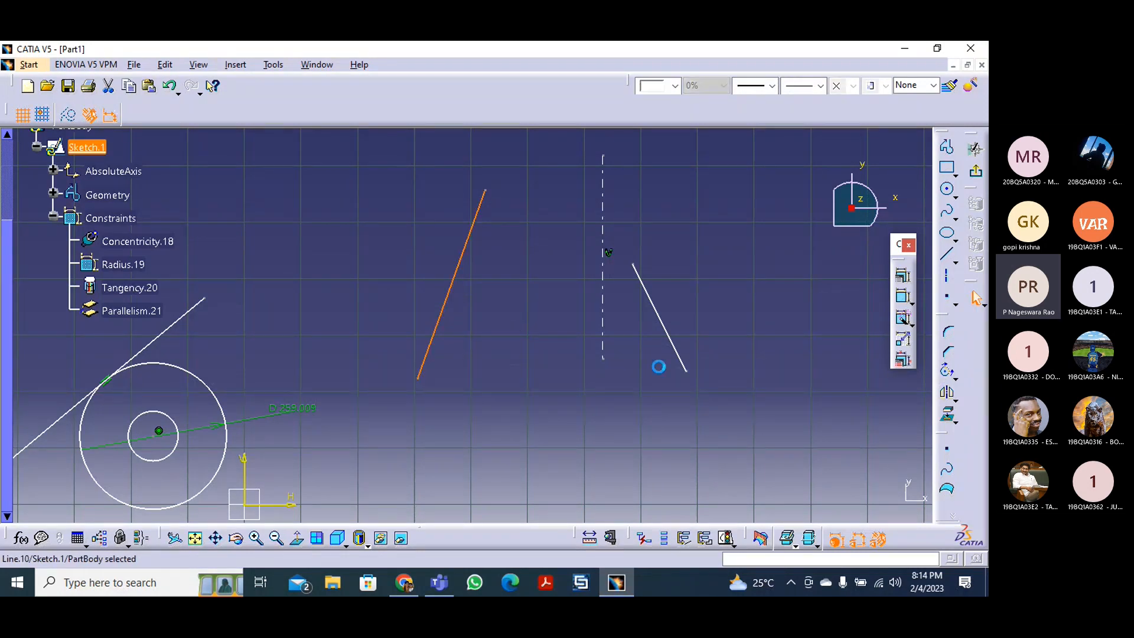
left_click(659, 313, "ctrl")
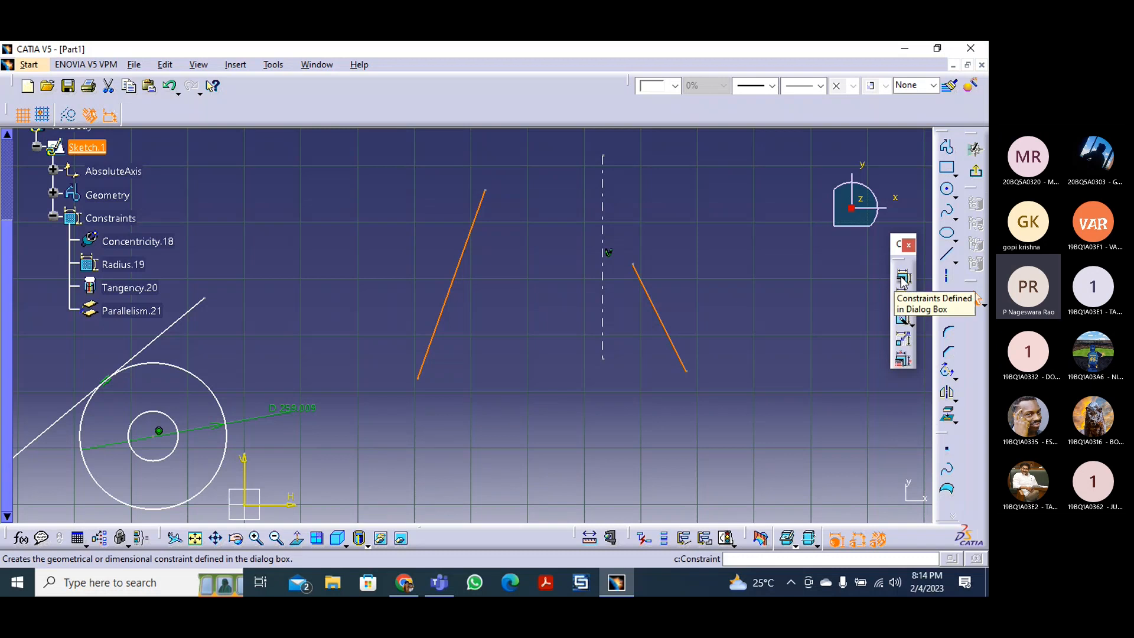
left_click(443, 273)
- Try a symmetry constraint between the two slanted lines about the vertical axis
left_click(454, 279)
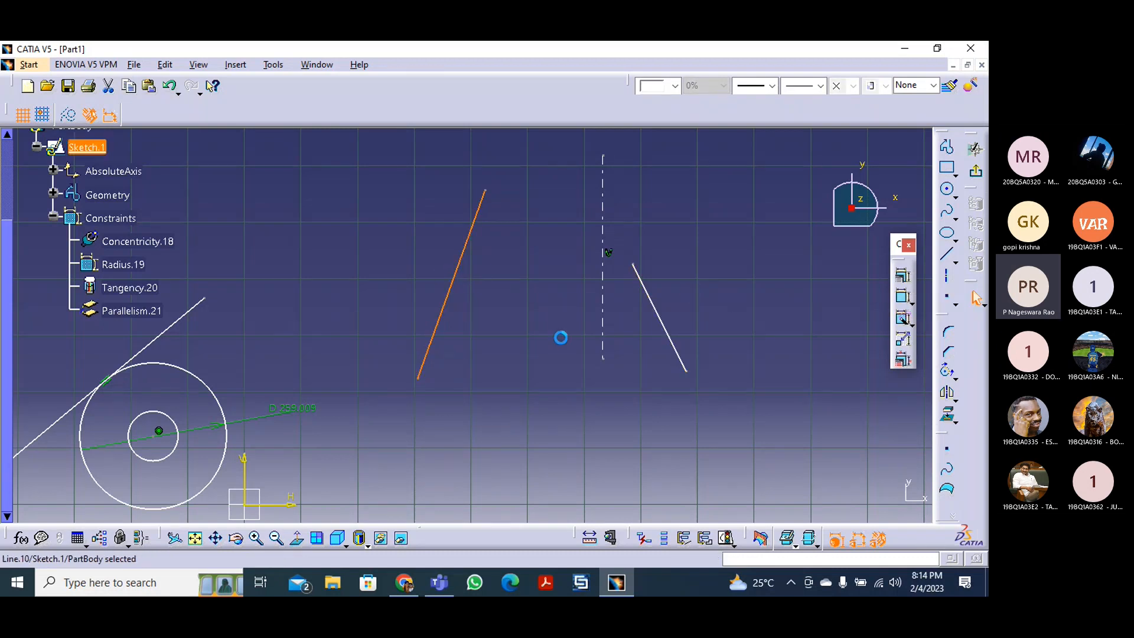
left_click(652, 305, "ctrl")
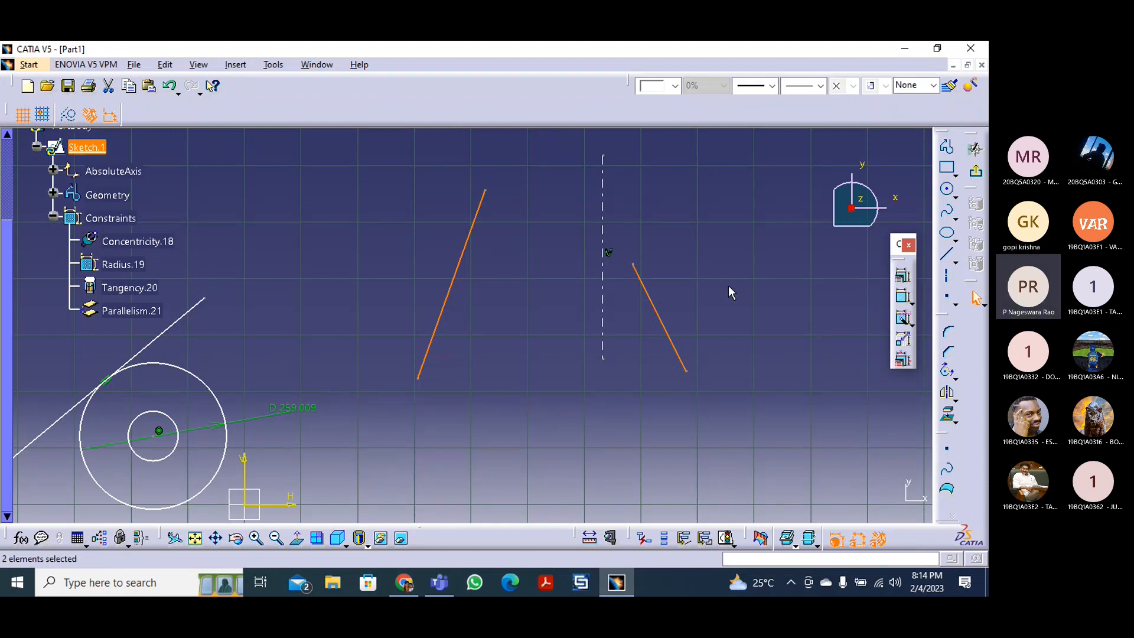
left_click(602, 332, "ctrl")
left_click(903, 276)
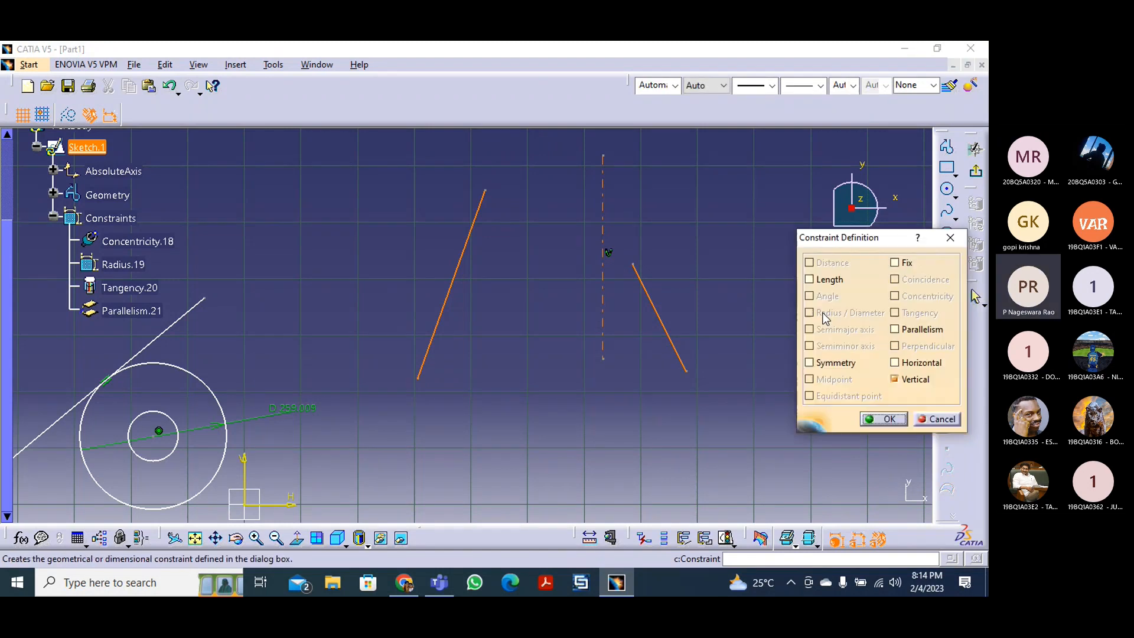
left_click(814, 364)
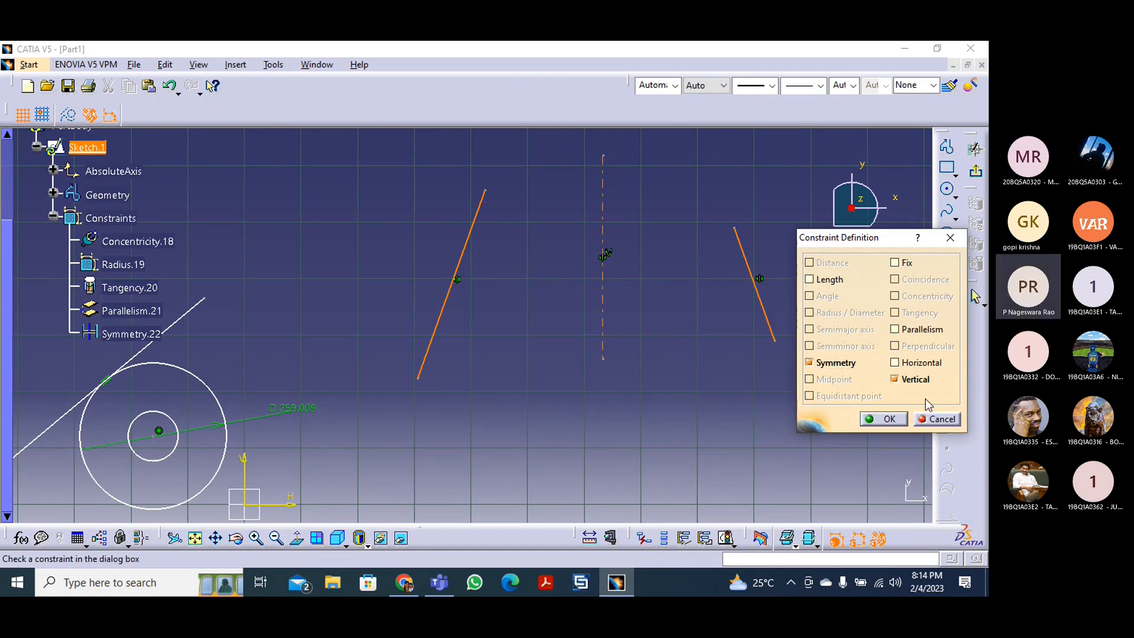
left_click(937, 418)
left_click(710, 377)
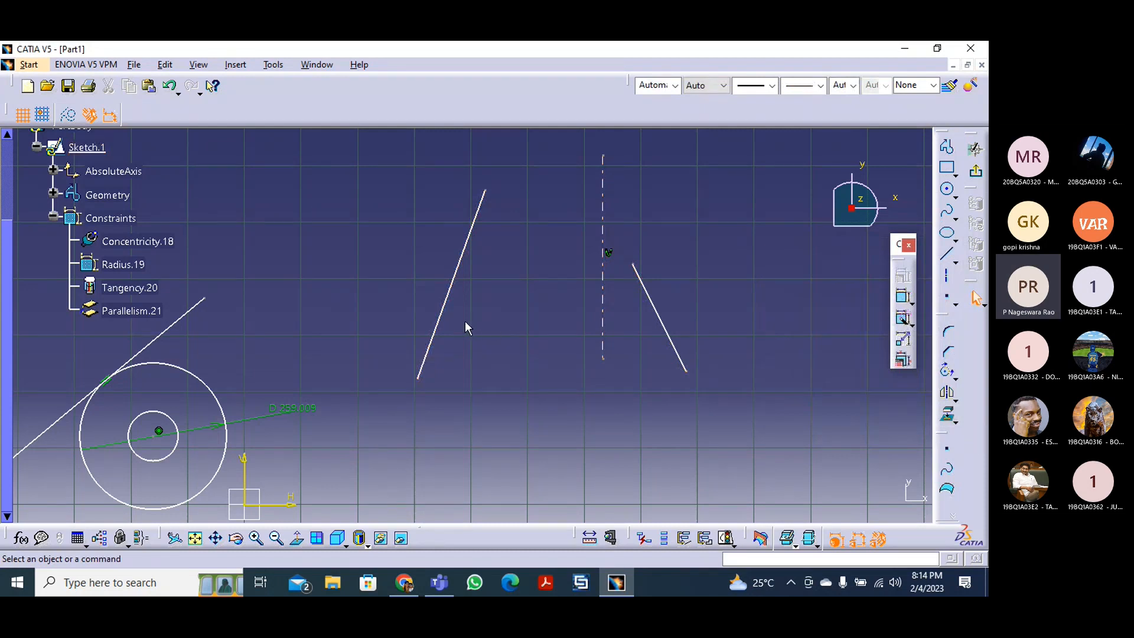
- Constrain the two slanted lines to be symmetric about the vertical axis, selecting both lines before the axis
left_click(440, 319)
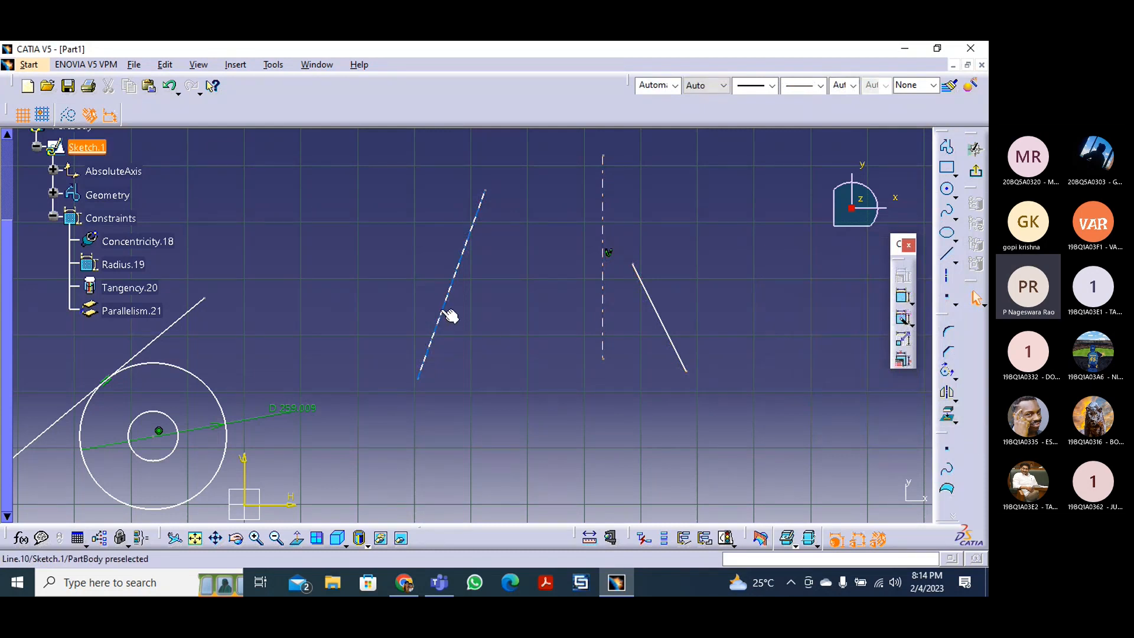
left_click(666, 303, "ctrl")
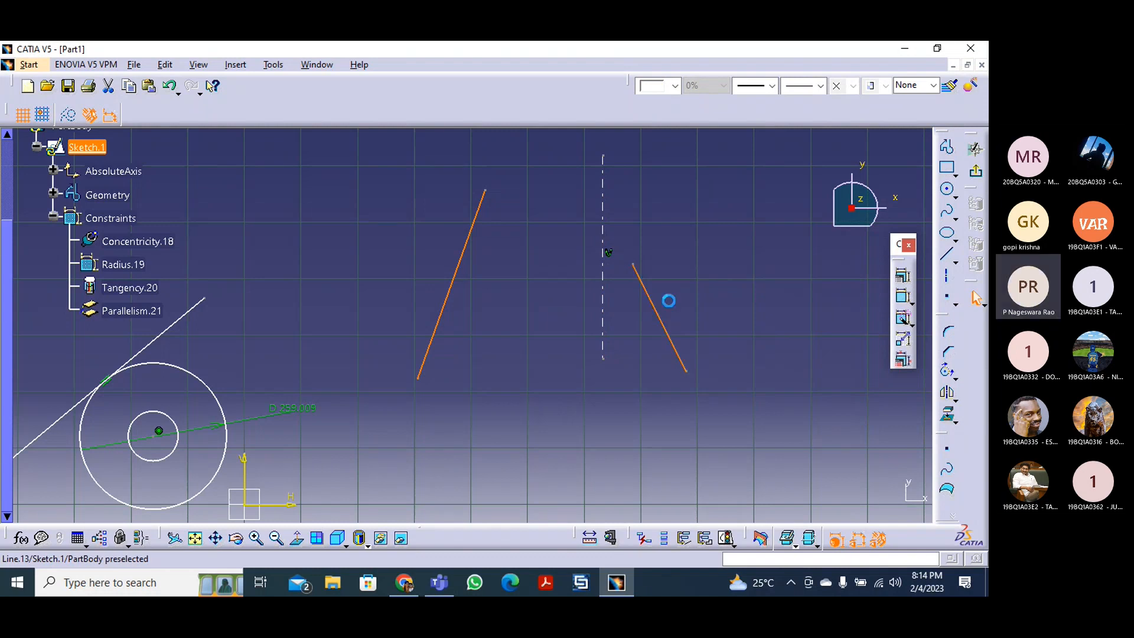
left_click(607, 322, "ctrl")
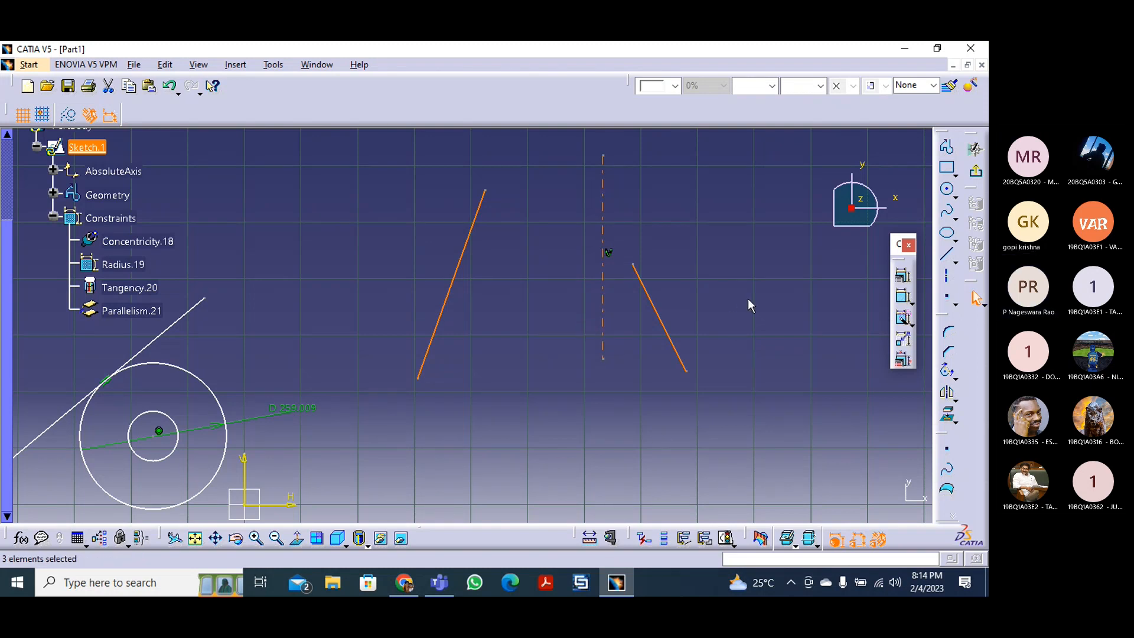
left_click(902, 275)
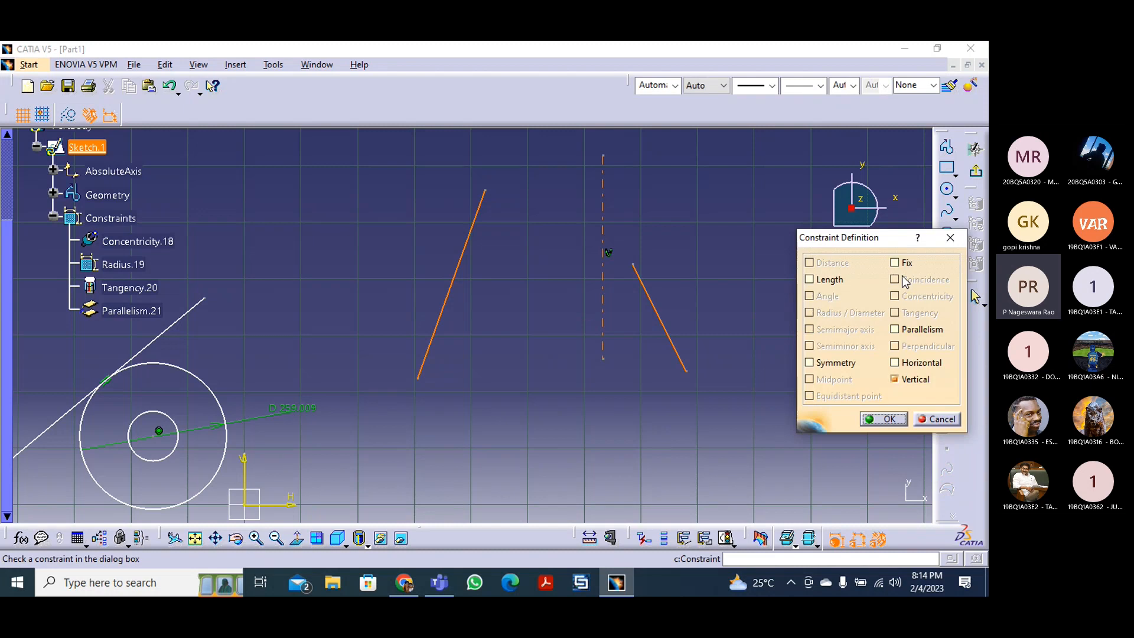
left_click(837, 366)
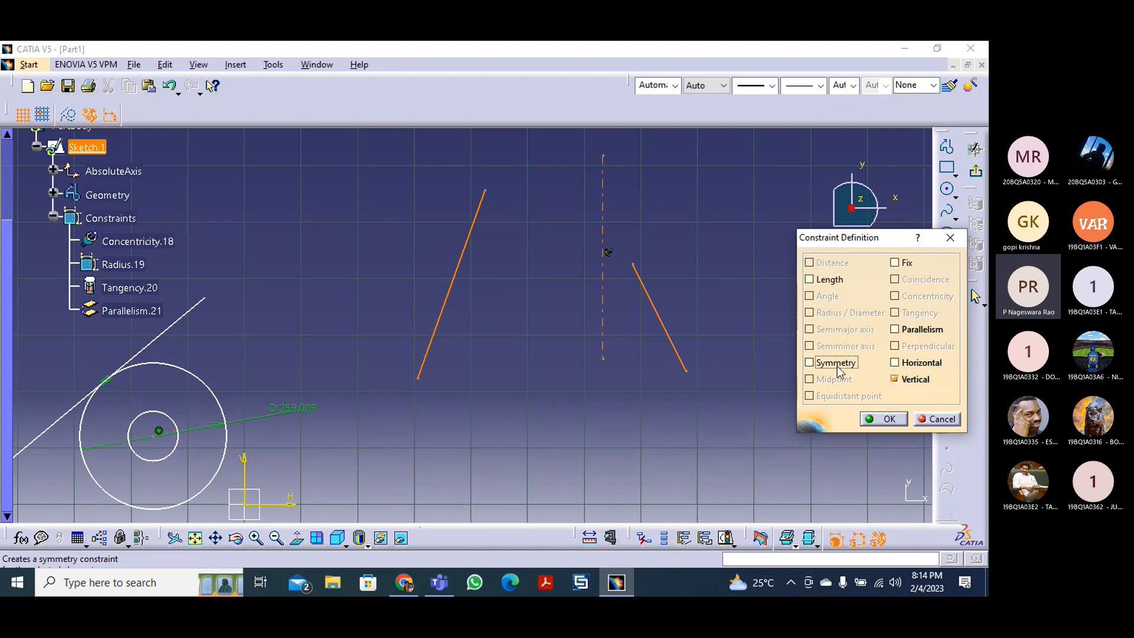
left_click(892, 418)
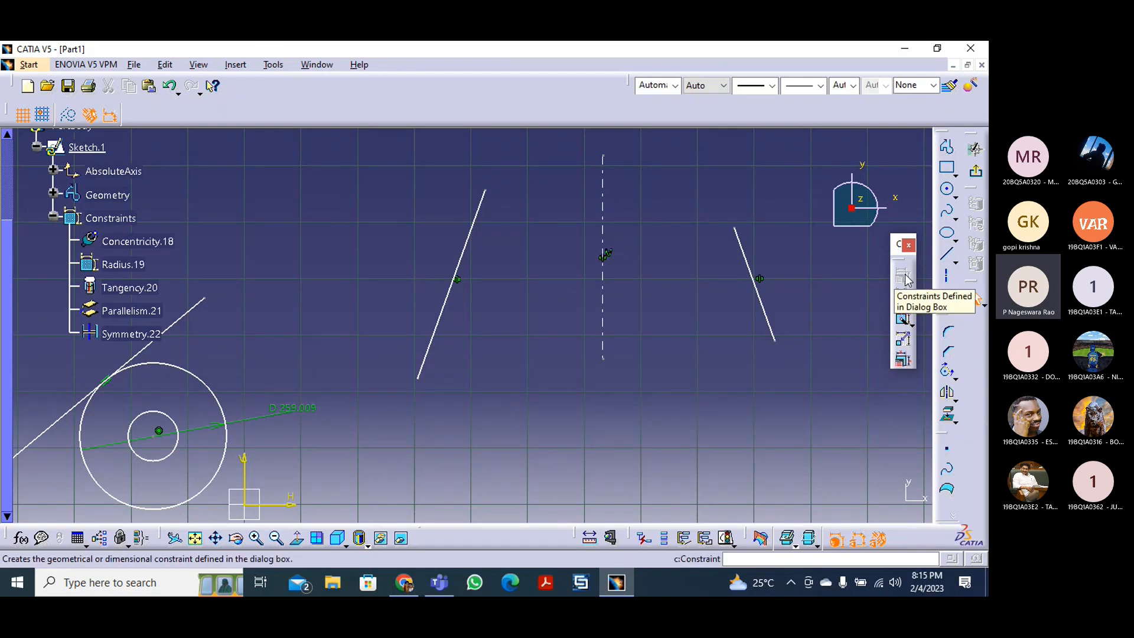
- Check which constraint types are offered for only the shorter slanted line and the vertical axis
left_click(763, 316)
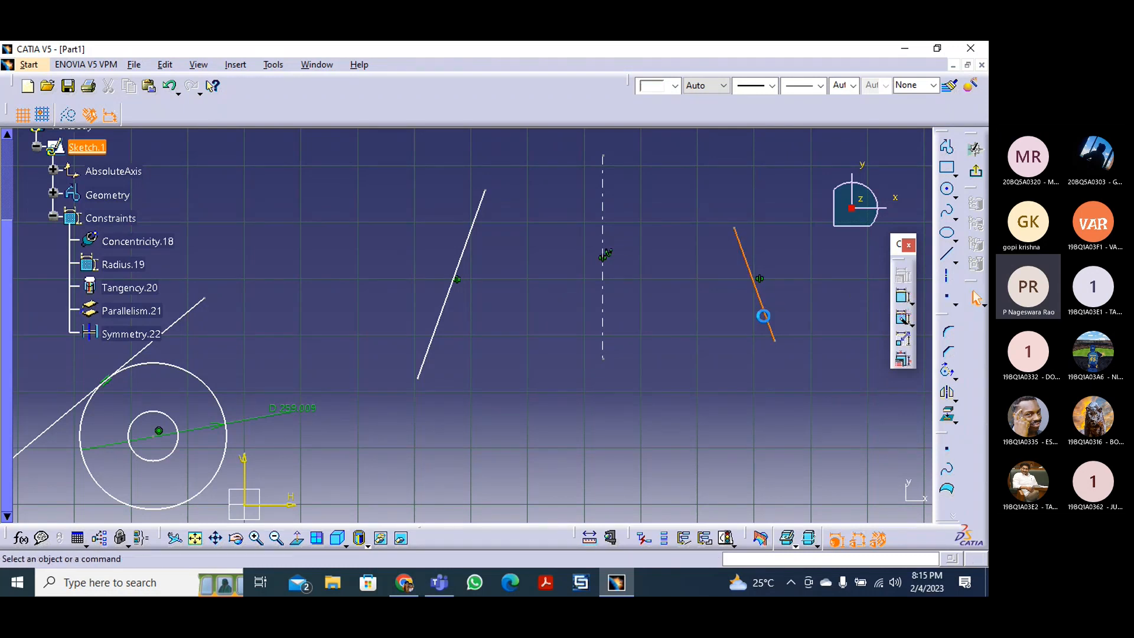
left_click(603, 332, "ctrl")
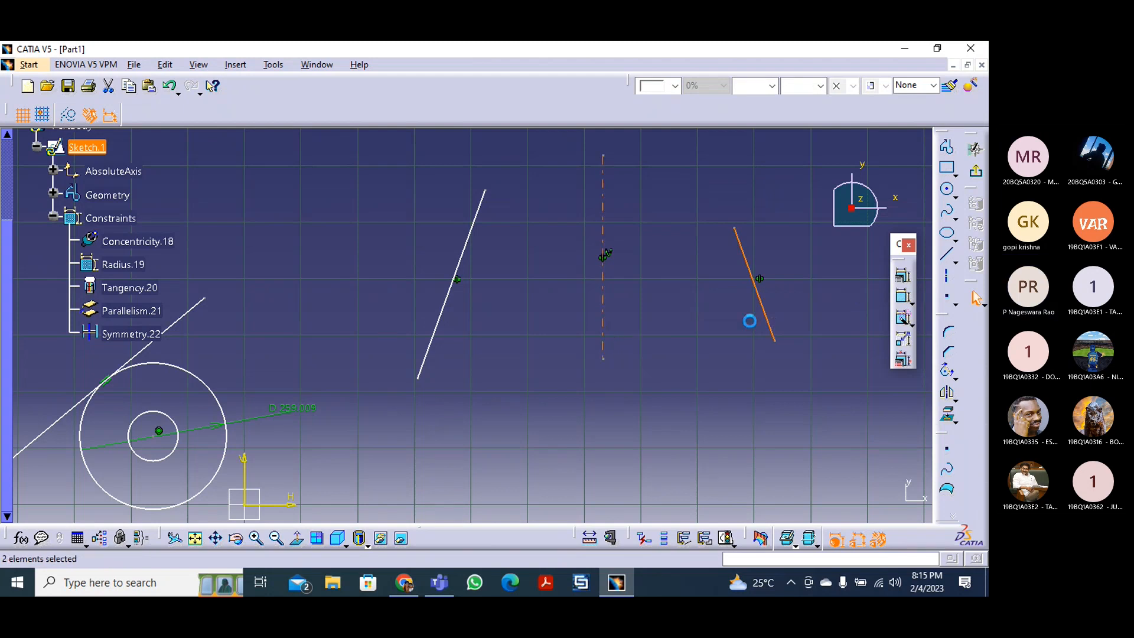
left_click(903, 318)
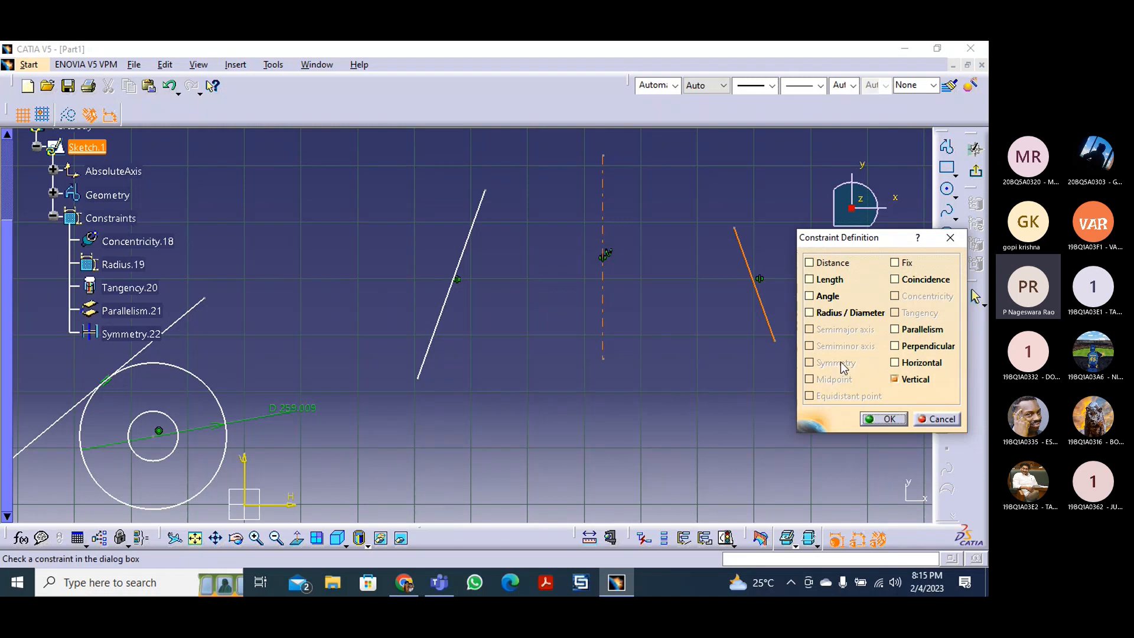
left_click(938, 420)
- Delete the vertical axis between the two slanted lines
right_click(603, 256)
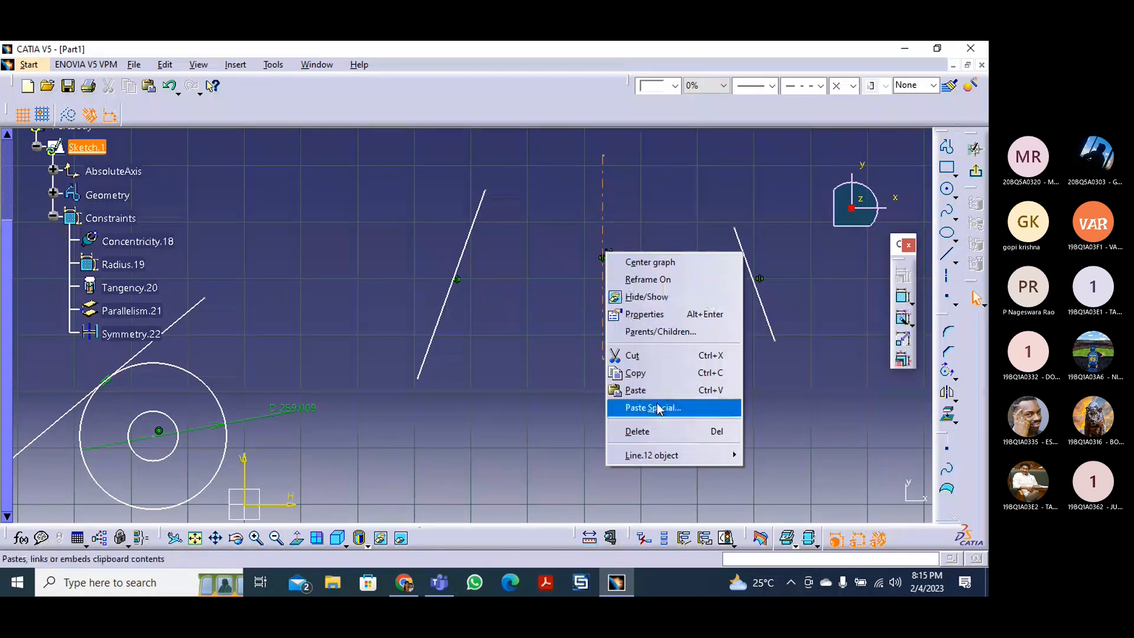
left_click(657, 432)
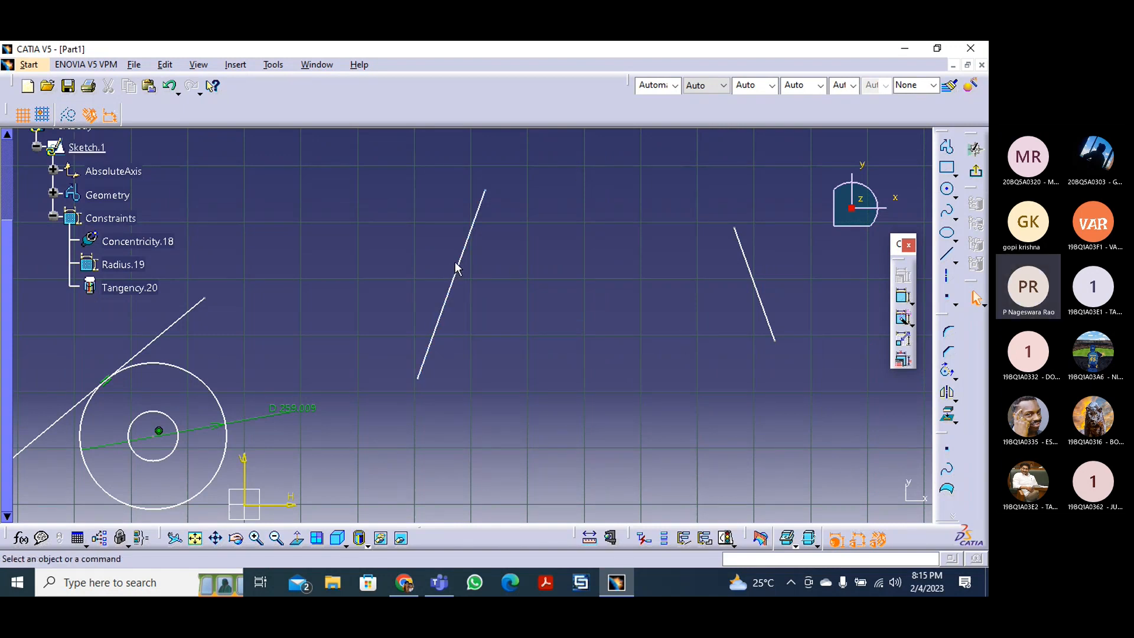
- Reposition the two lines so the longer one rises gently to the right near the top and the shorter one lies below it
left_click_drag(487, 192, 620, 293)
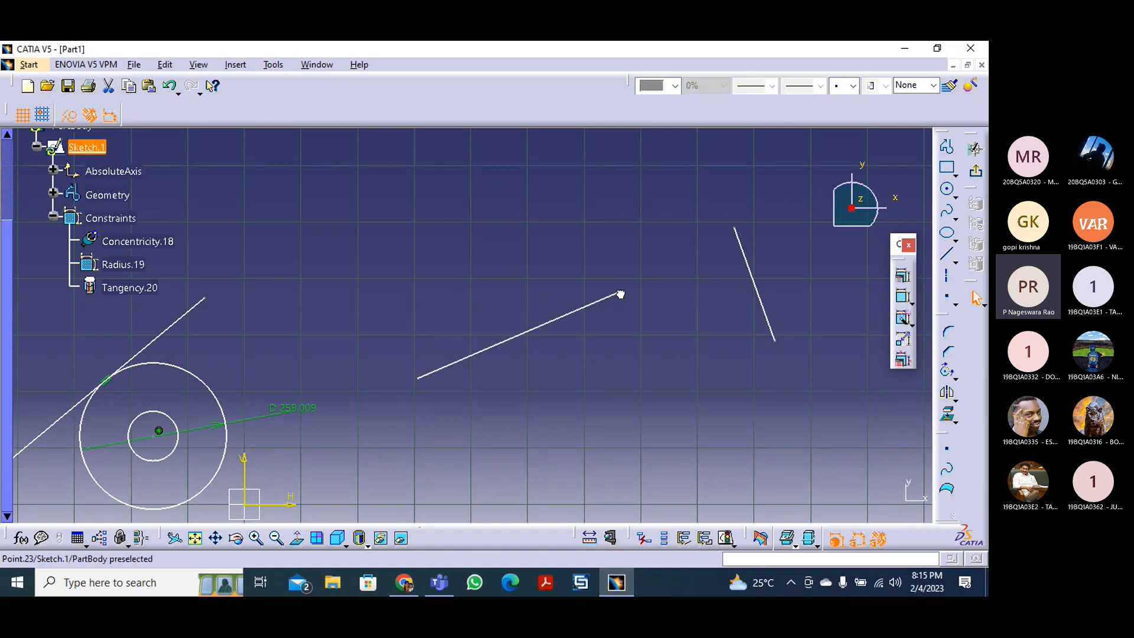
left_click_drag(525, 335, 526, 184)
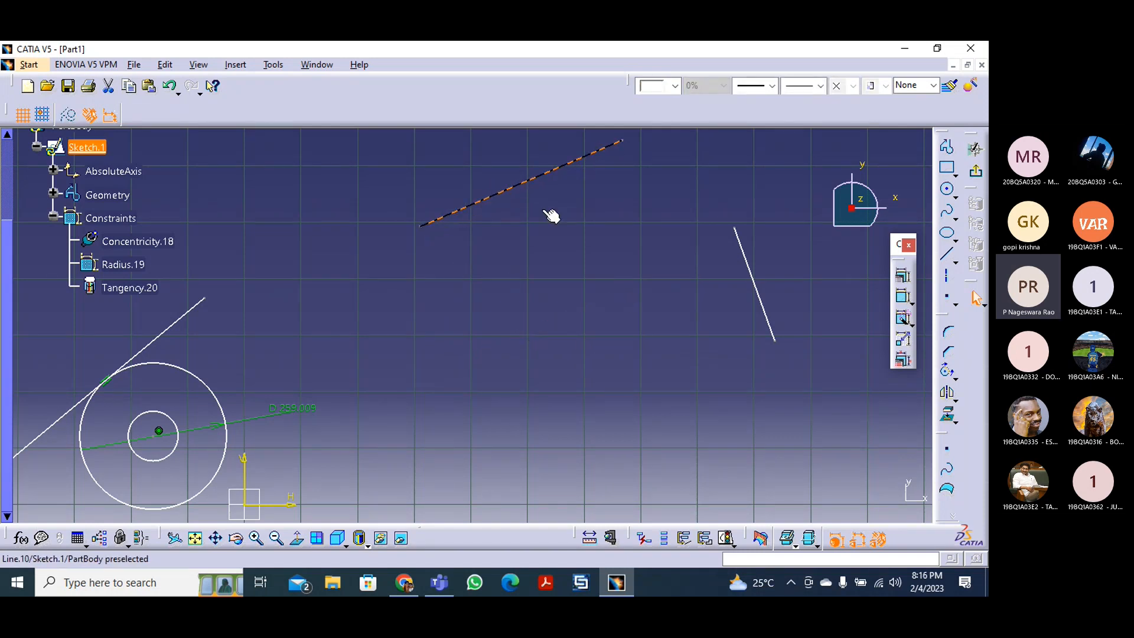
left_click(553, 215)
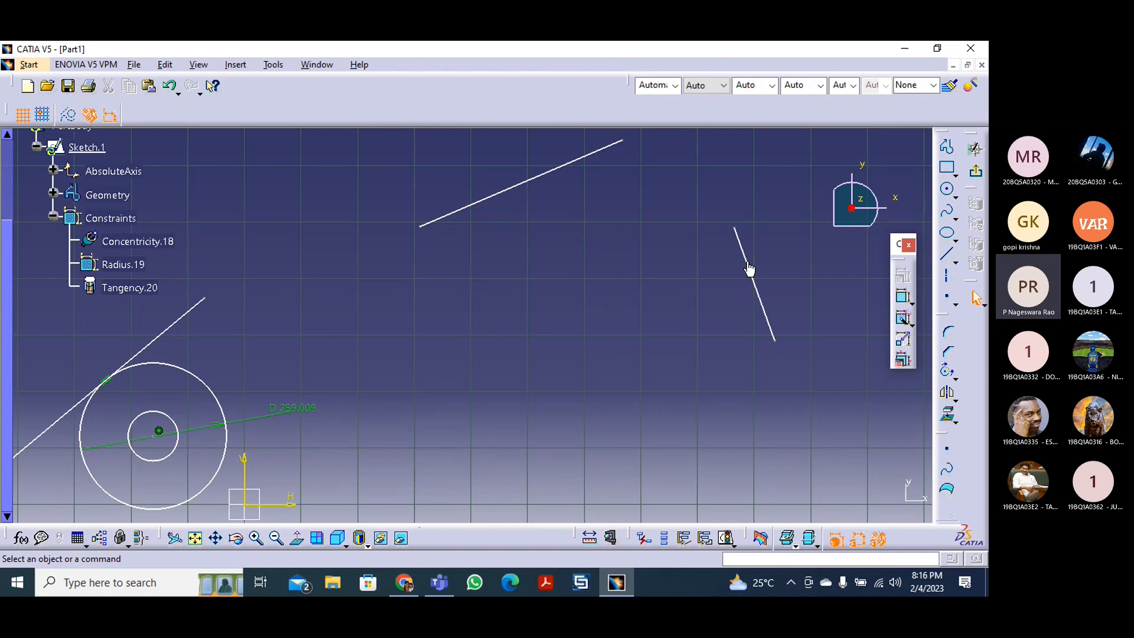
left_click_drag(749, 270, 601, 341)
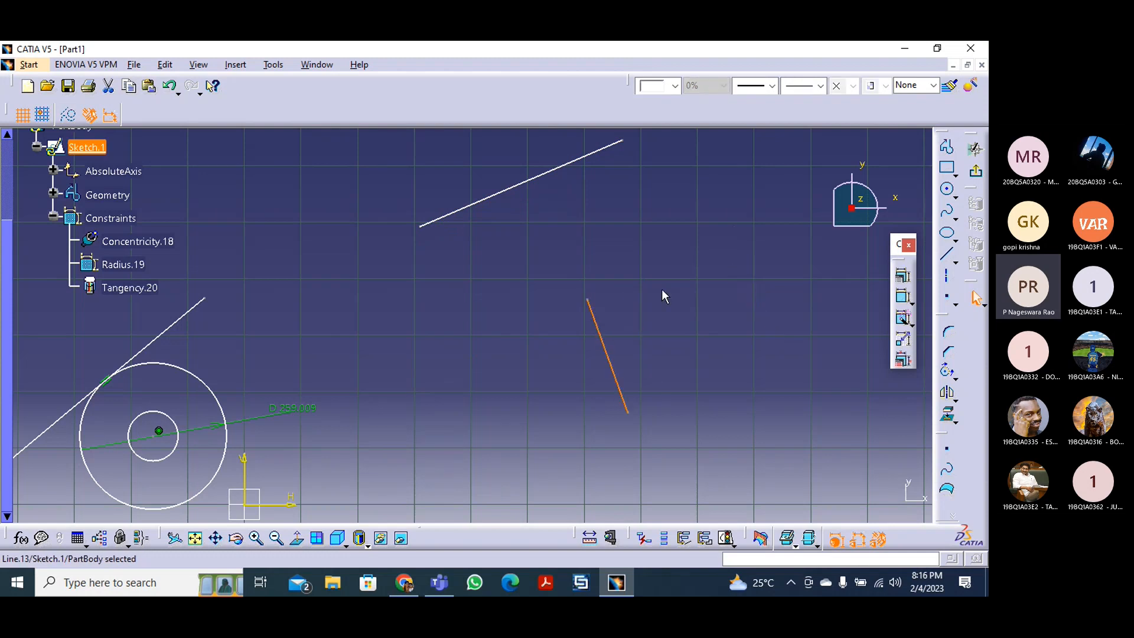
left_click(661, 289)
- Constrain the upper endpoint of the shorter line to the midpoint of the longer line
left_click(586, 299)
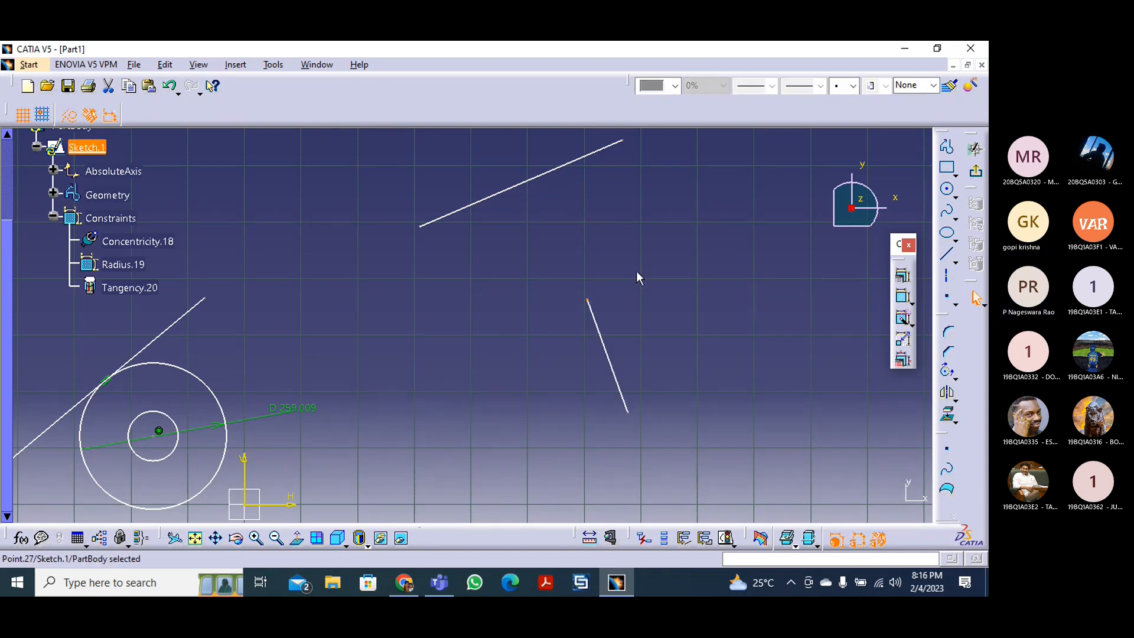
left_click(516, 191, "ctrl")
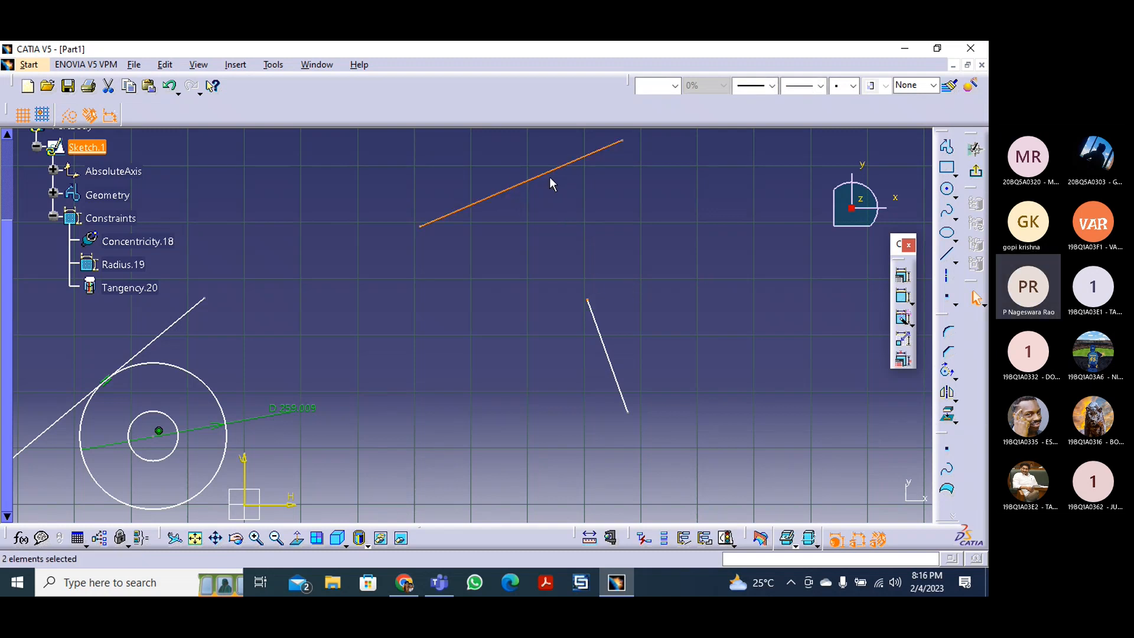
left_click(902, 276)
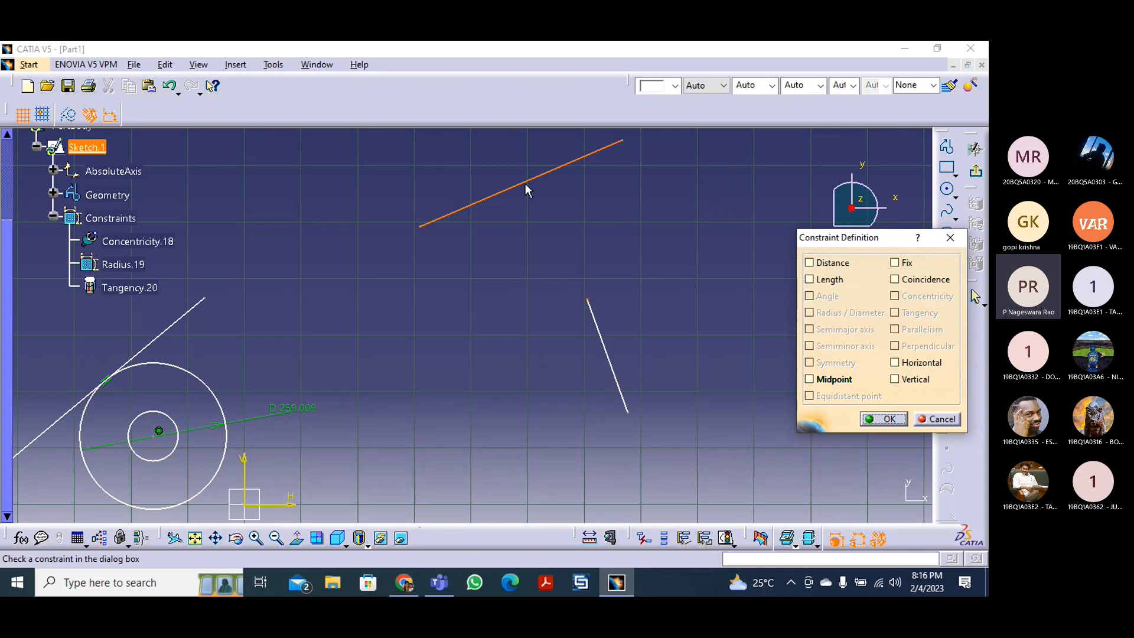
left_click(811, 379)
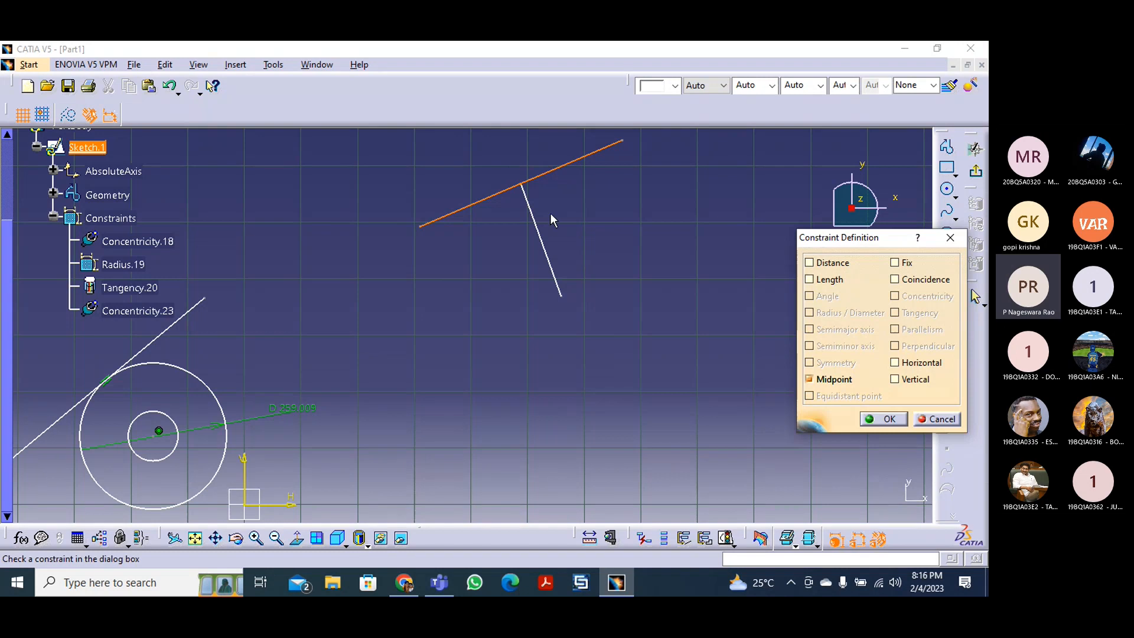
left_click(880, 419)
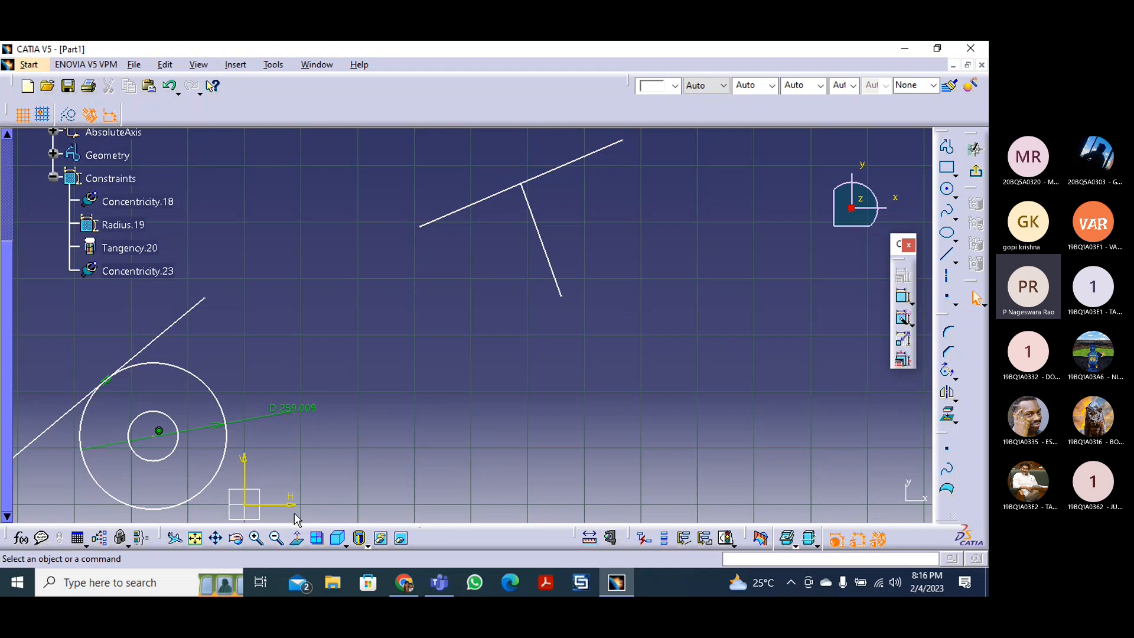
left_click(196, 538)
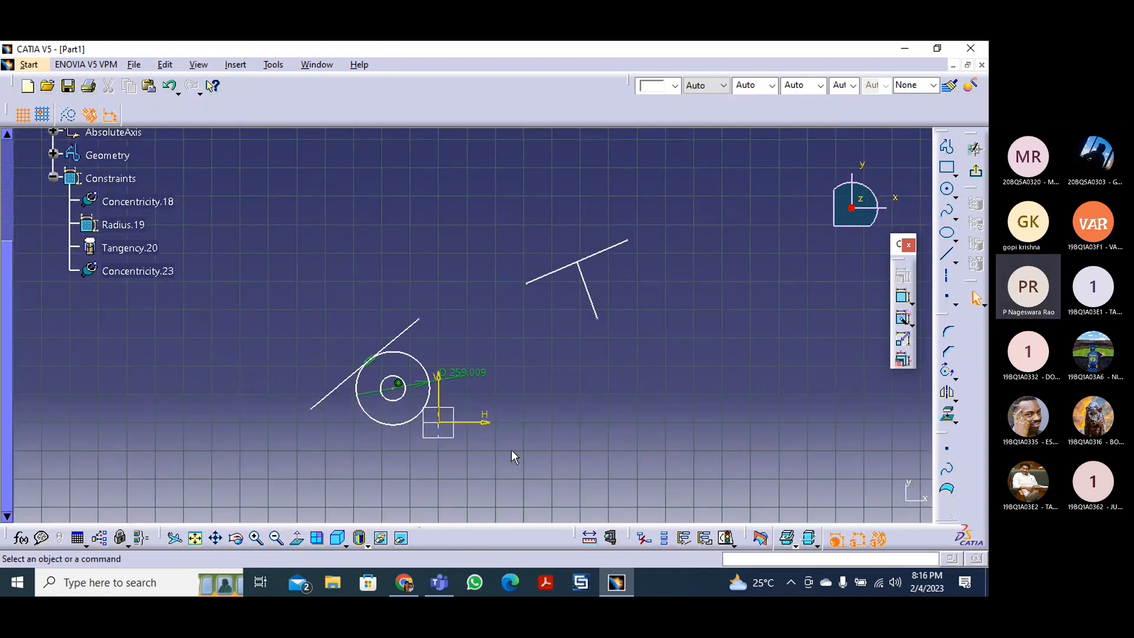
left_click(215, 539)
left_click_drag(468, 463, 434, 385)
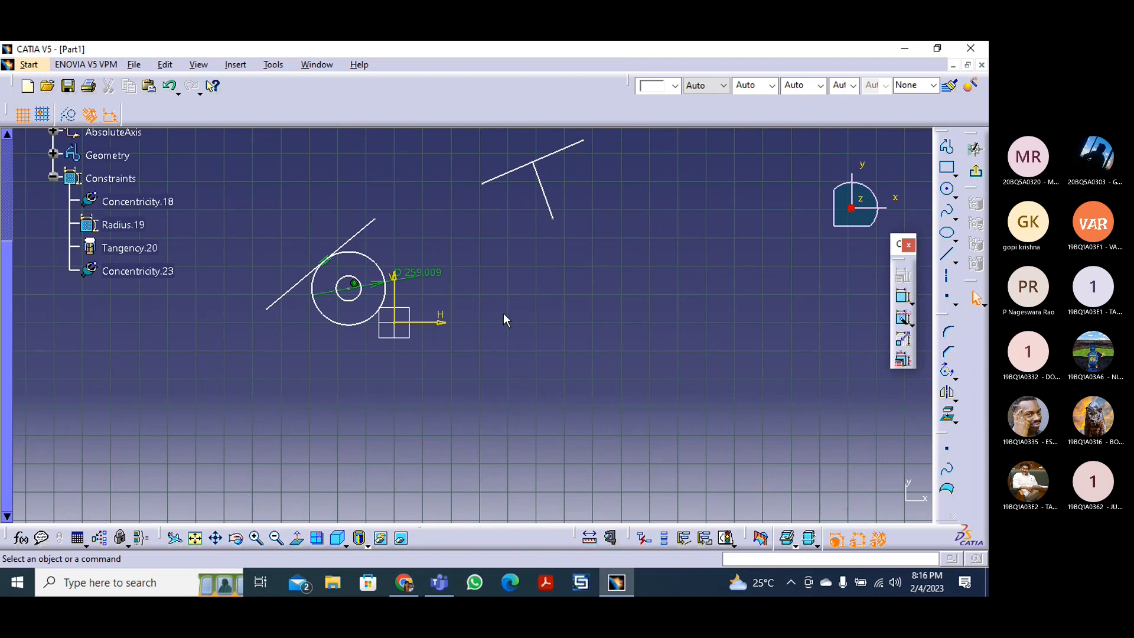
scroll(504, 312, "up", 1)
scroll(503, 311, "down", 2)
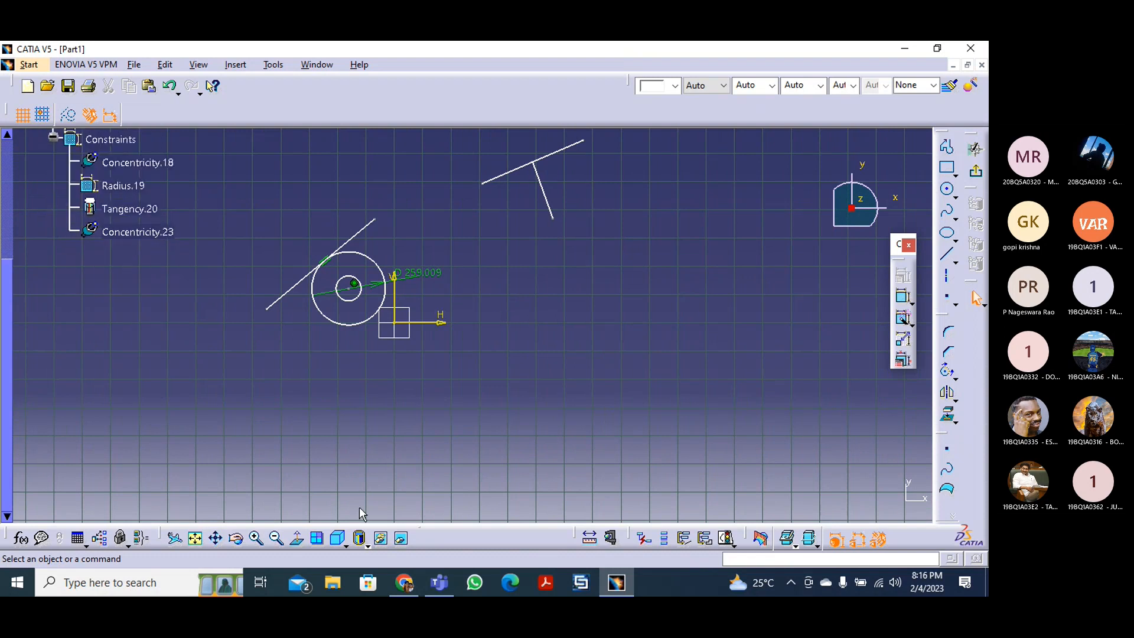
left_click(256, 538)
scroll(449, 375, "up", 2)
scroll(459, 371, "down", 1)
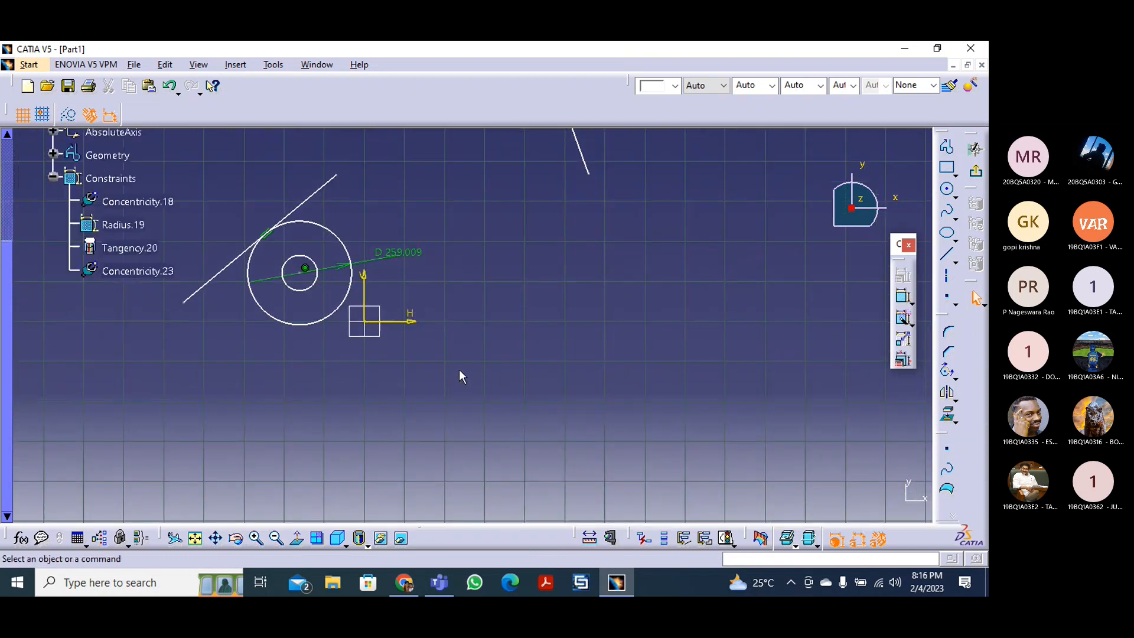
scroll(472, 389, "up", 1, "ctrl")
scroll(472, 389, "down", 2, "ctrl")
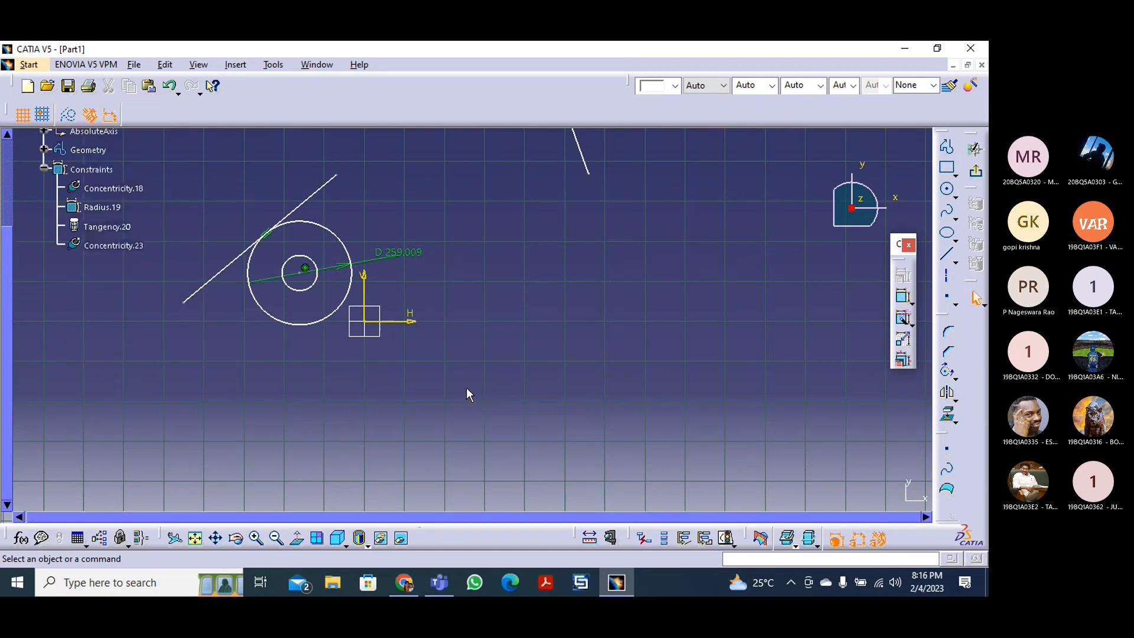
scroll(466, 389, "down", 1, "ctrl")
scroll(494, 313, "up", 3)
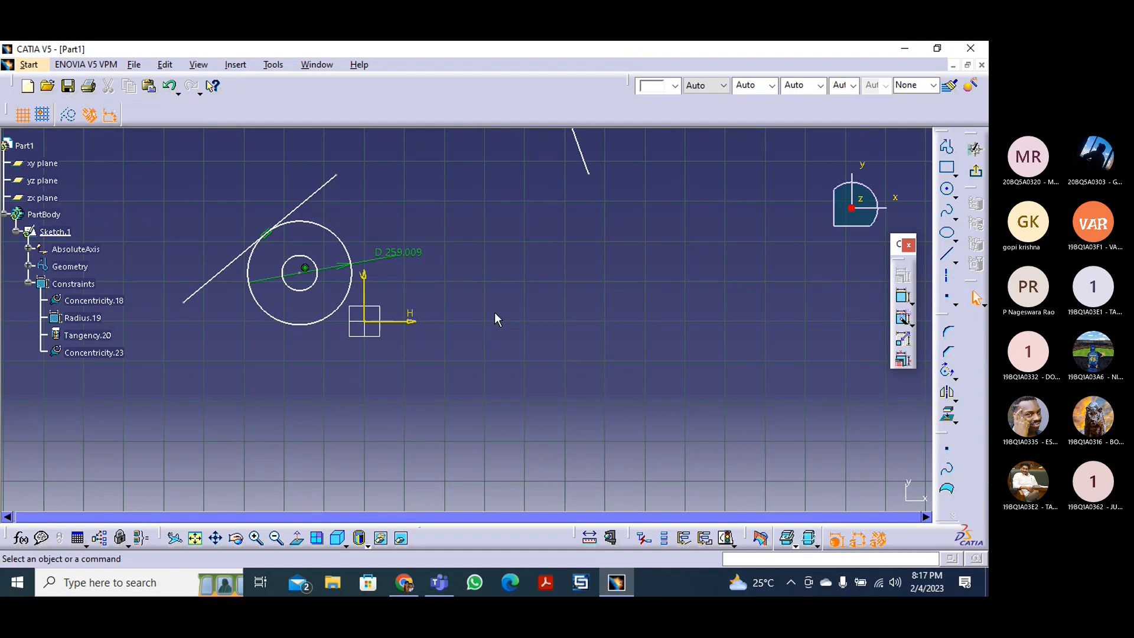
mouse_move(479, 334)
middle_mouse_down()
mouse_move(491, 370)
mouse_move(482, 336)
middle_mouse_up()
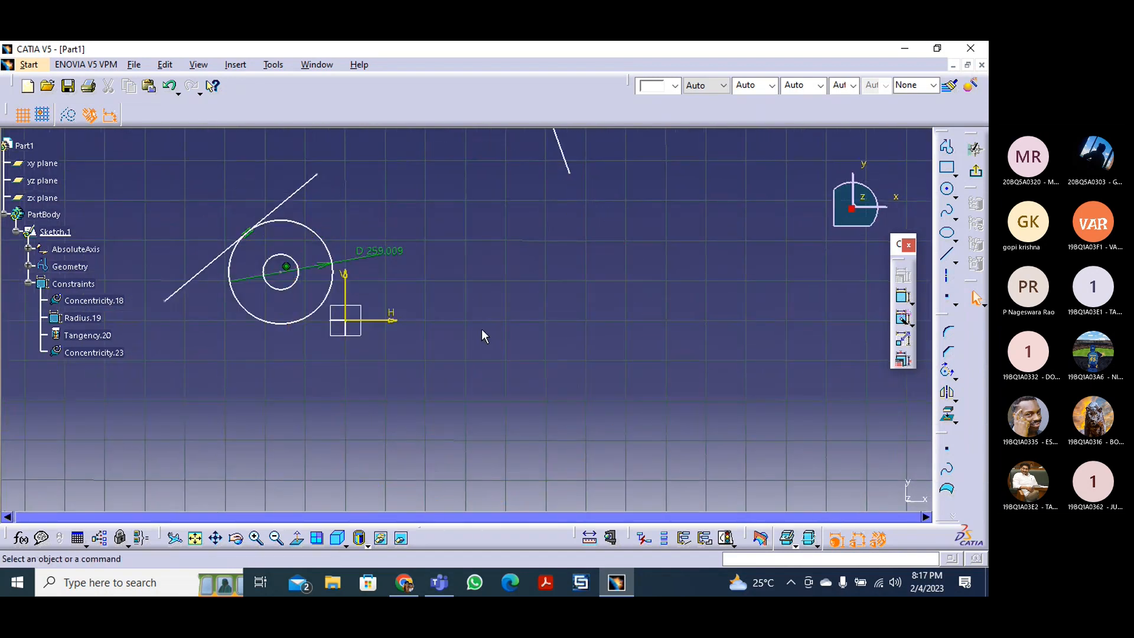
left_click(295, 538)
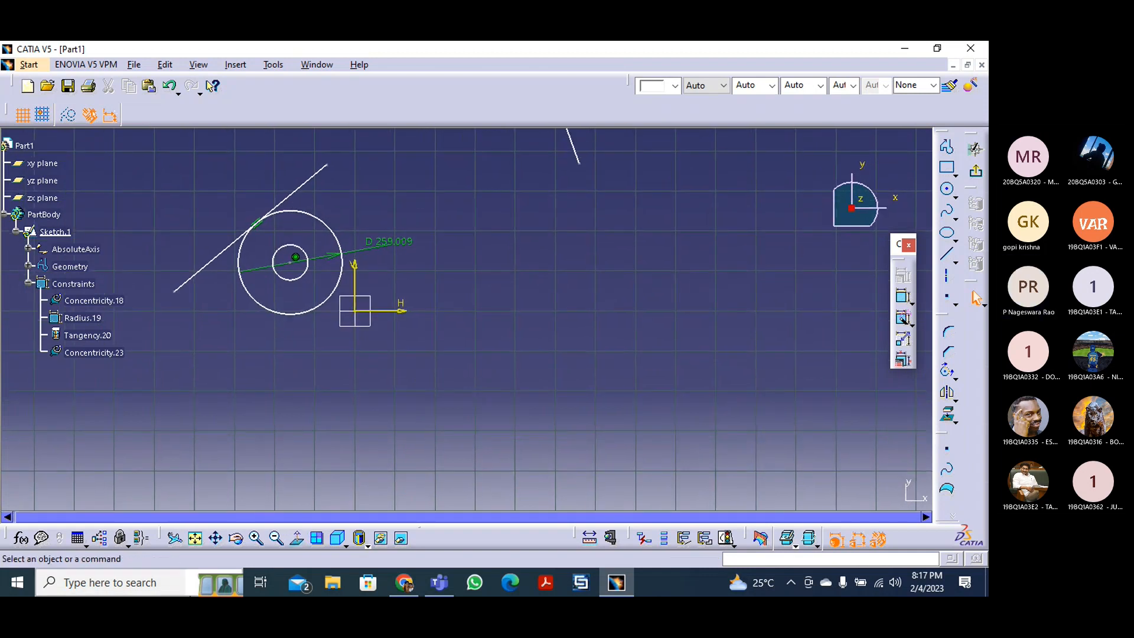
- Make the free lower endpoint of the shorter line coincident with the sketch's horizontal axis (H)
left_click(195, 538)
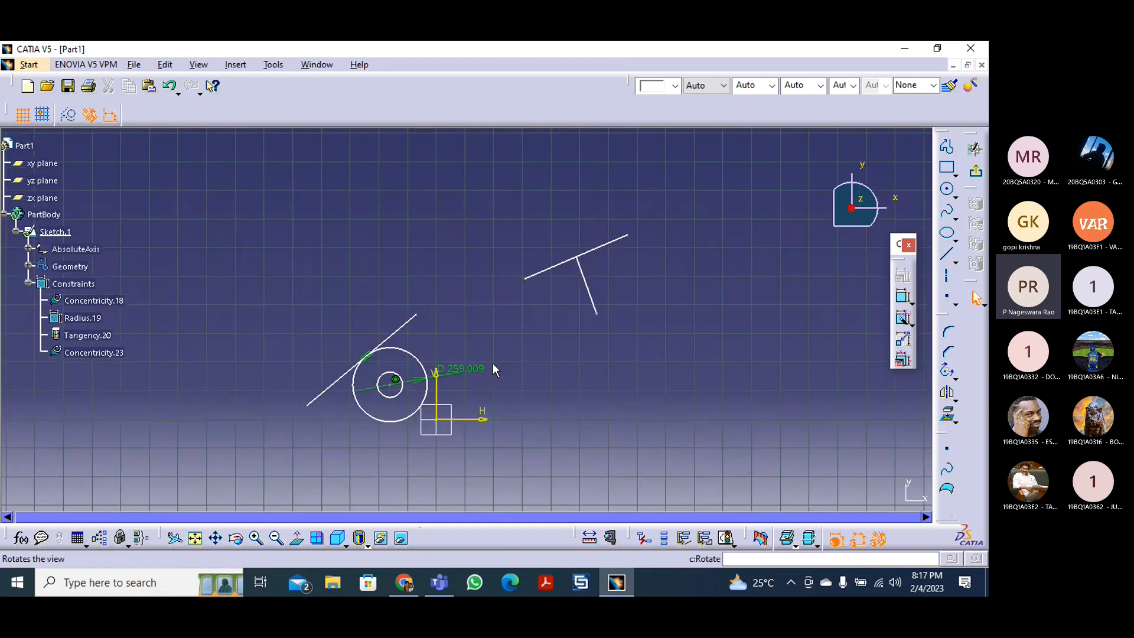
scroll(418, 373, "up", 1)
scroll(418, 373, "down", 2)
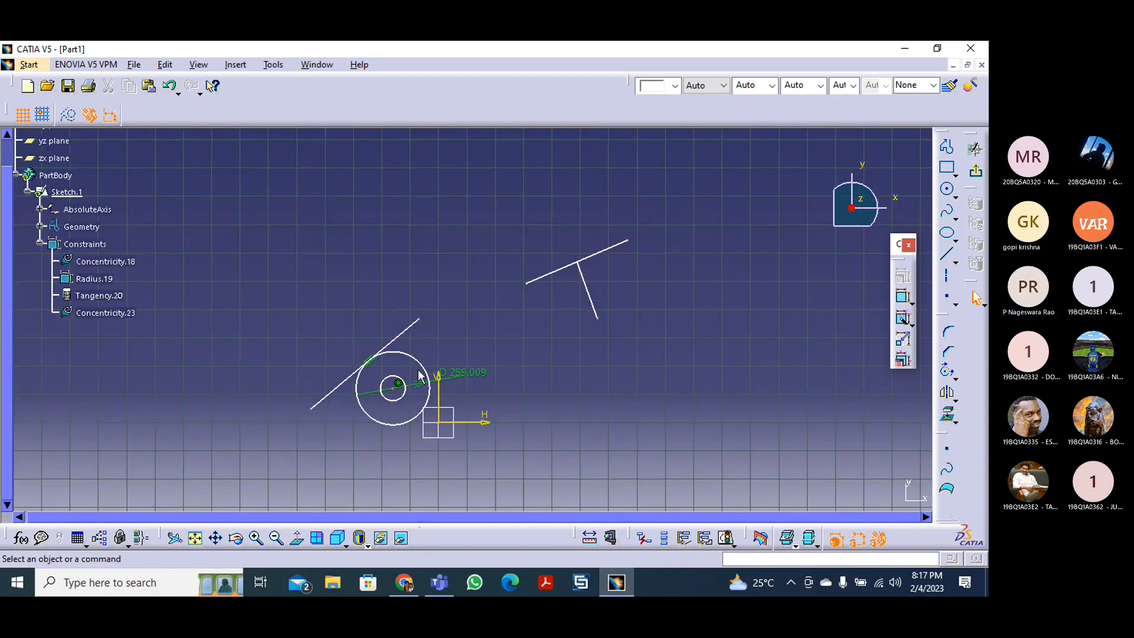
left_click(603, 321)
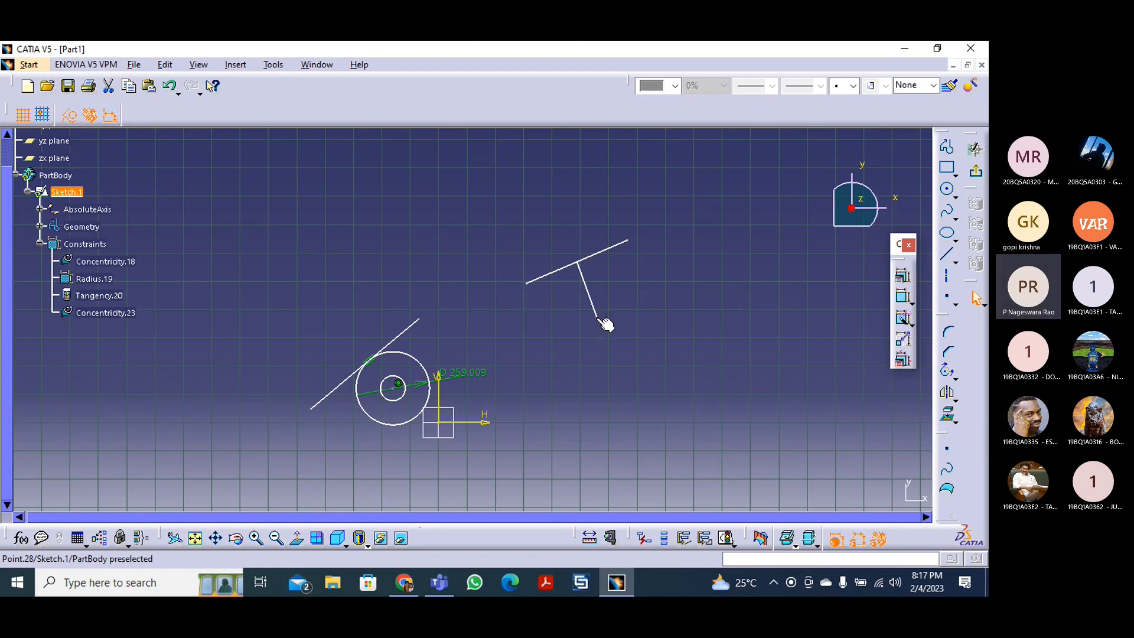
left_click(483, 422, "ctrl")
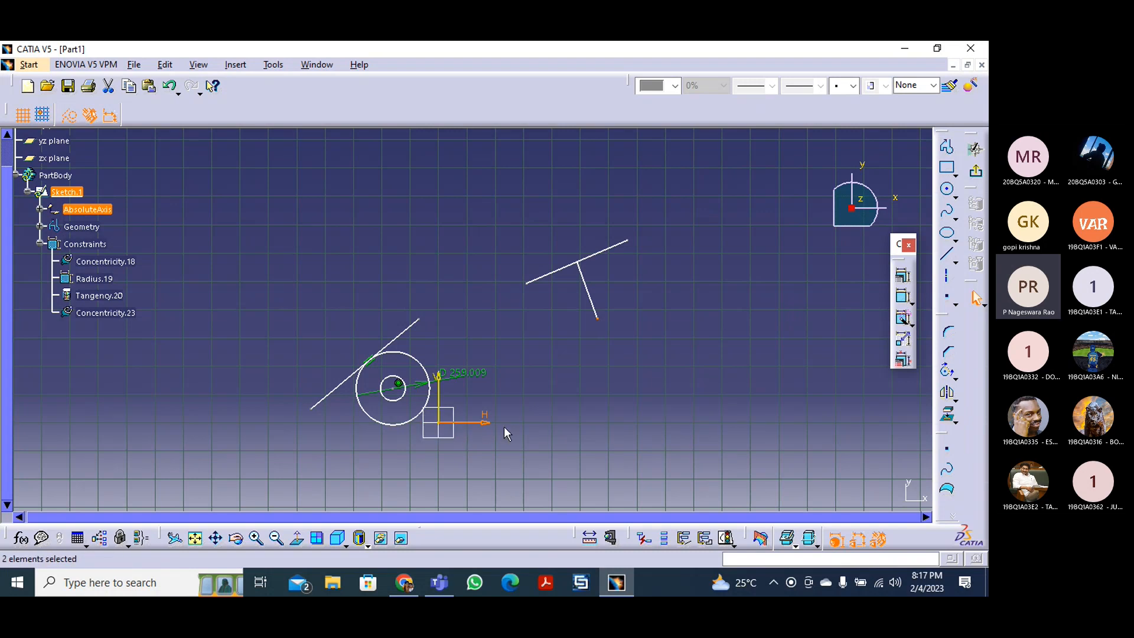
left_click(903, 276)
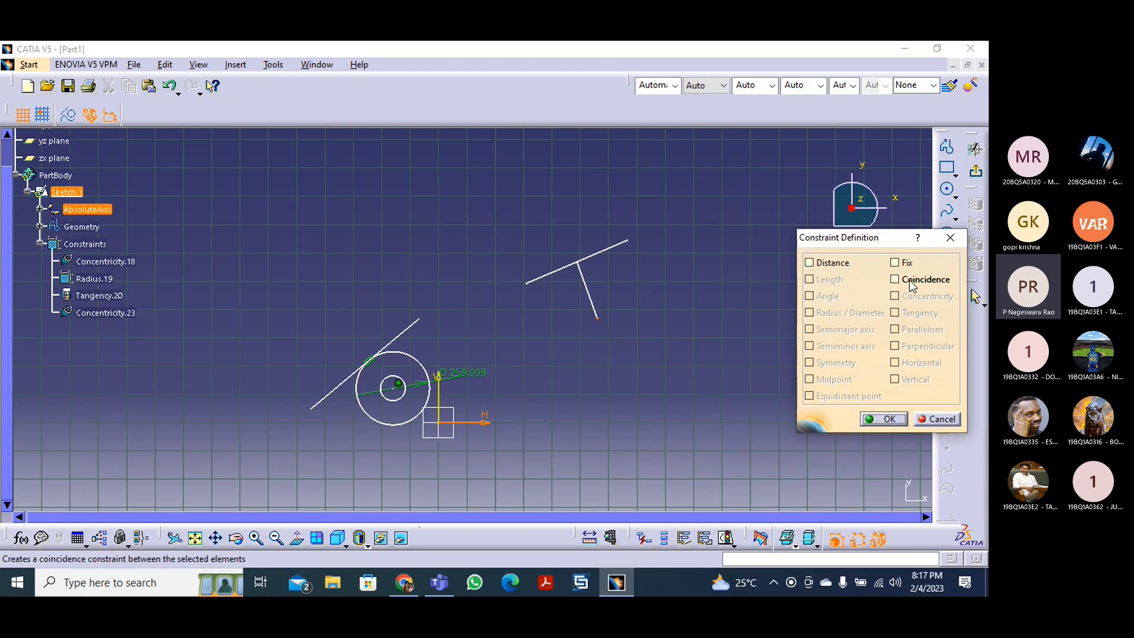
left_click(911, 282)
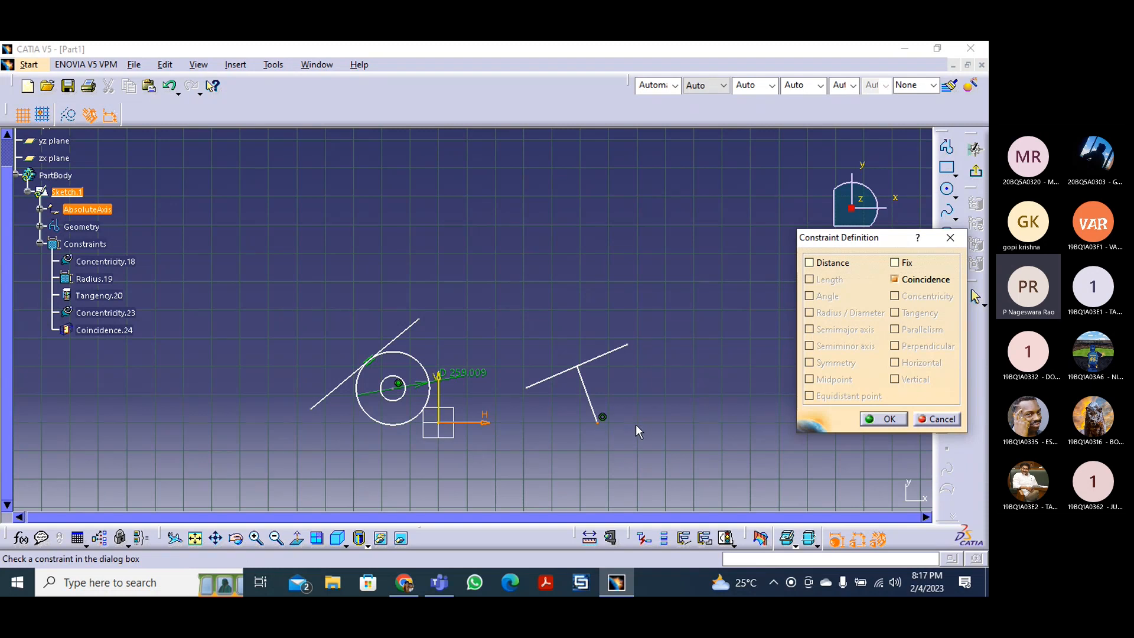
left_click(884, 419)
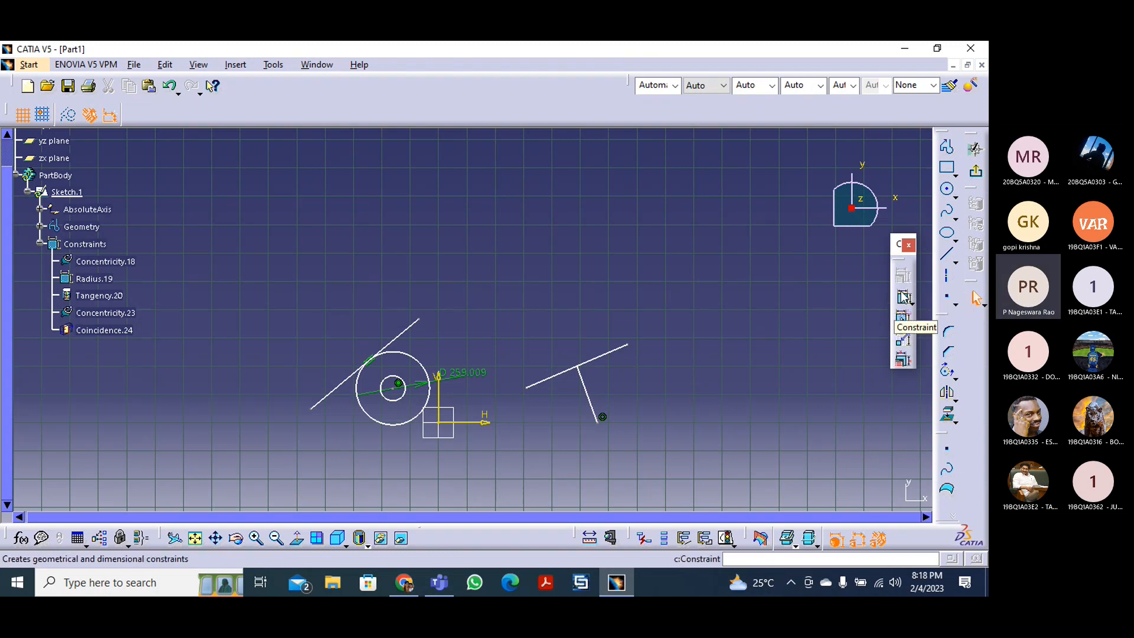
- Sketch a rectangle about 536 mm wide and 238 mm high above the circles and slanted lines
left_click(948, 168)
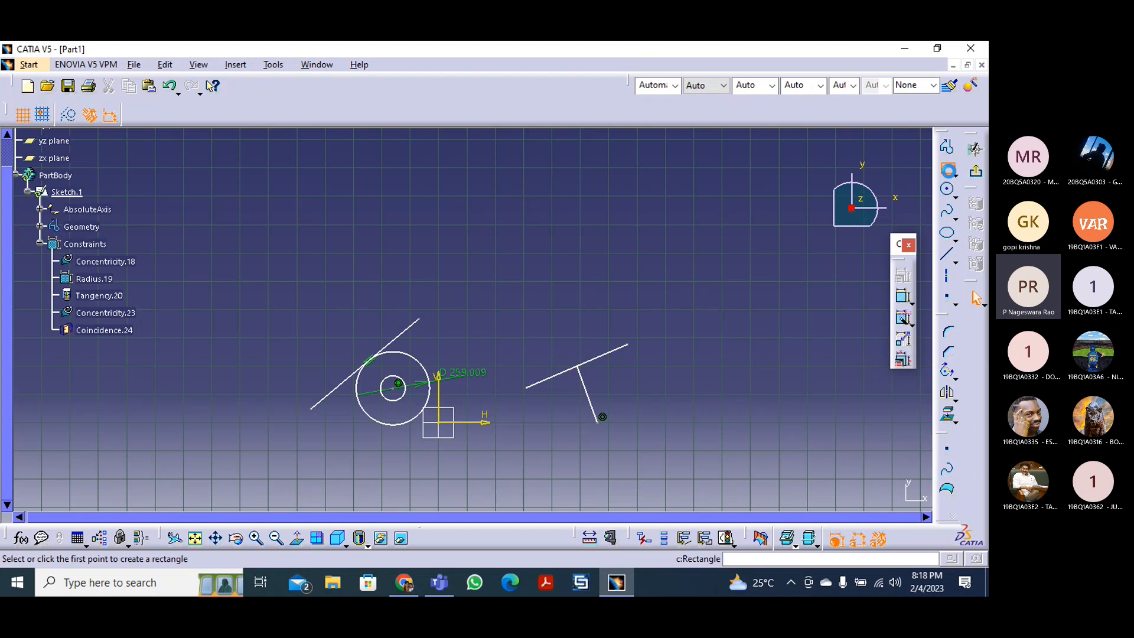
left_click(472, 234)
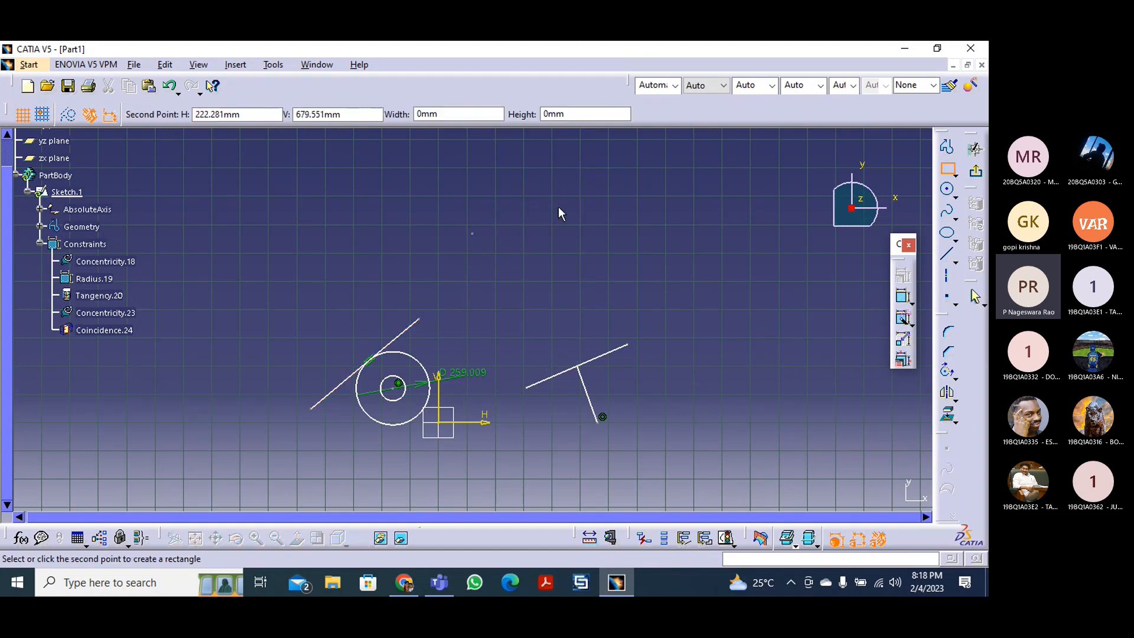
left_click(622, 169)
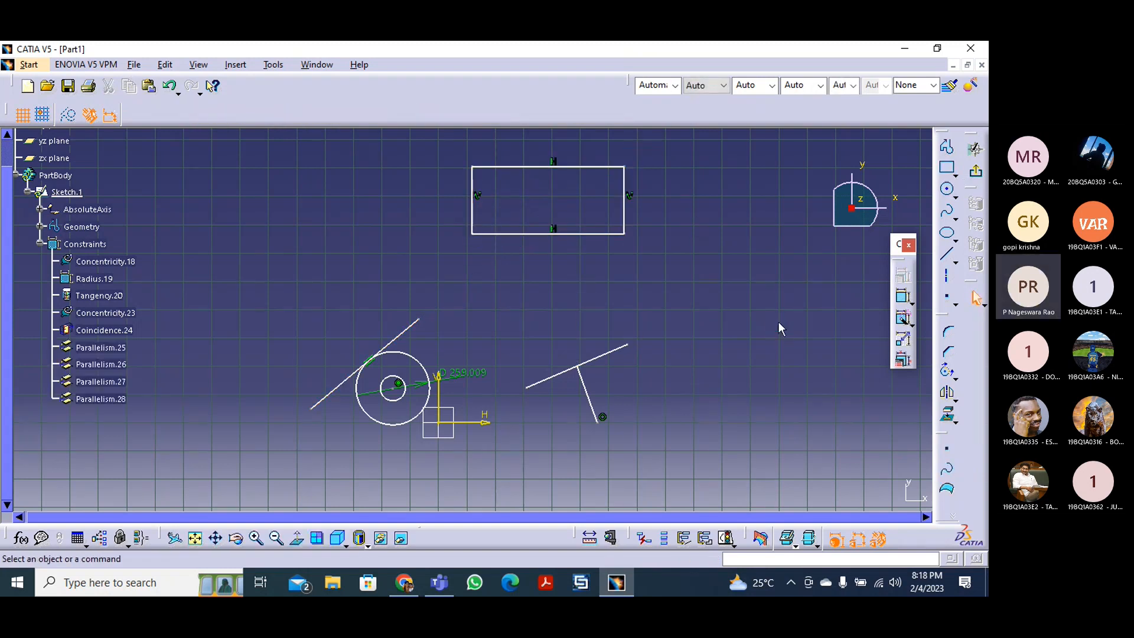
- Dimension the length of the rectangle's bottom edge, placing the dimension below it
left_click(903, 297)
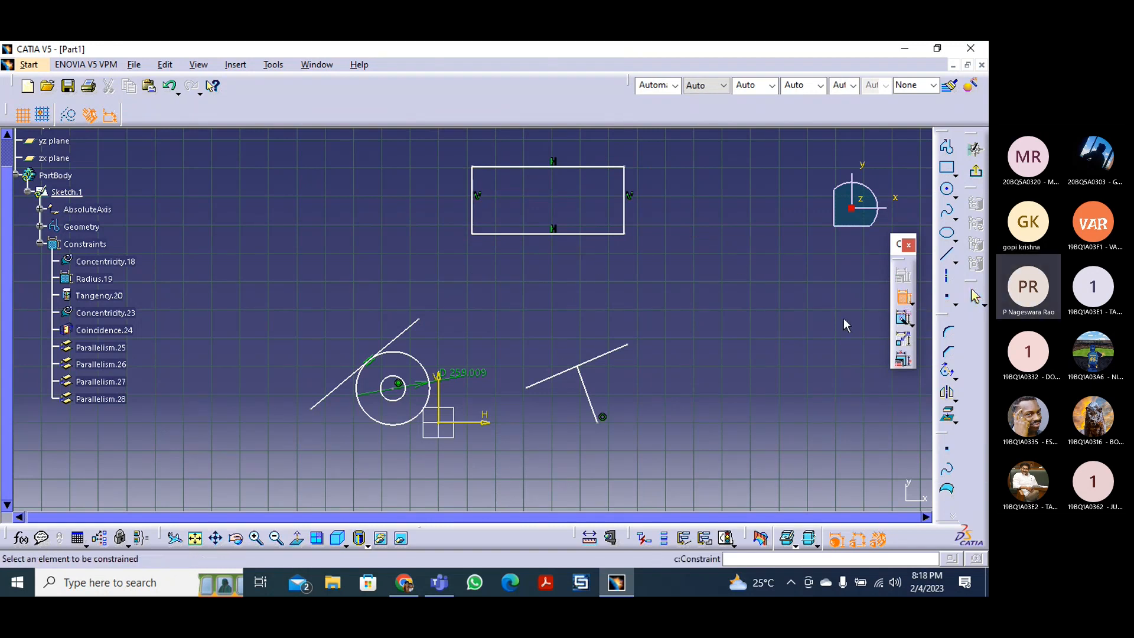
left_click(578, 235)
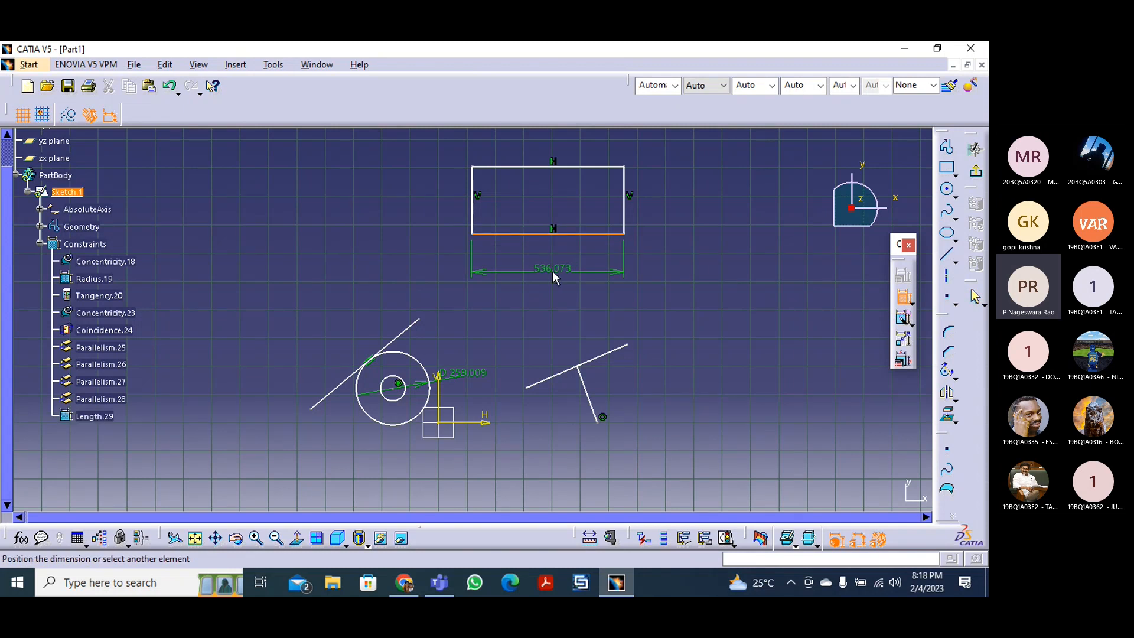
left_click(552, 270)
left_click(590, 273)
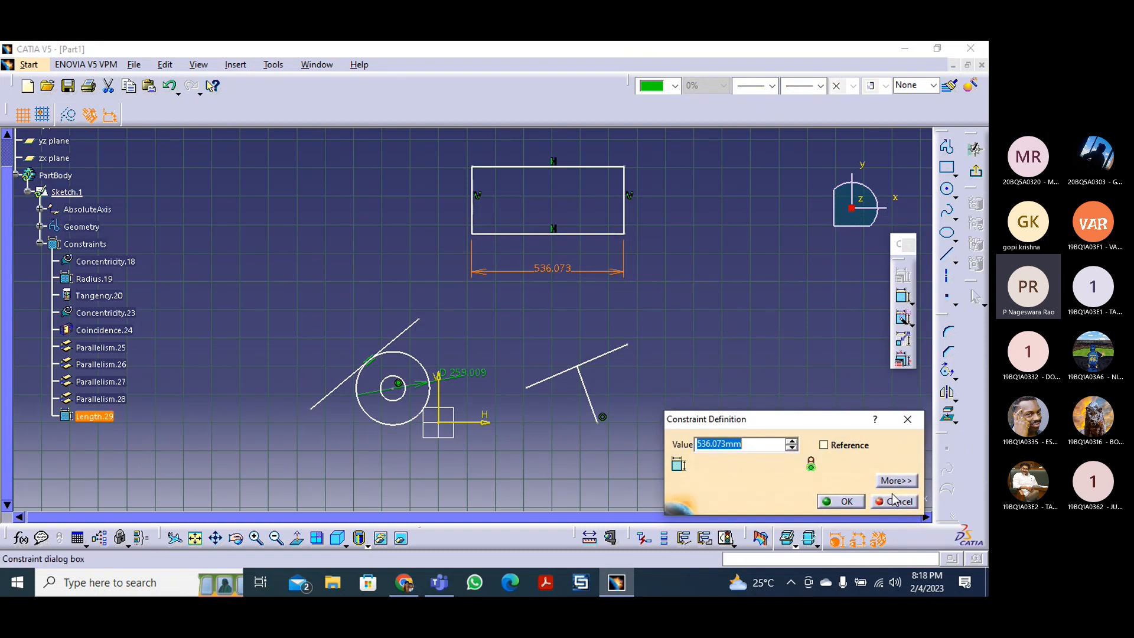
left_click(893, 499)
left_click(762, 341)
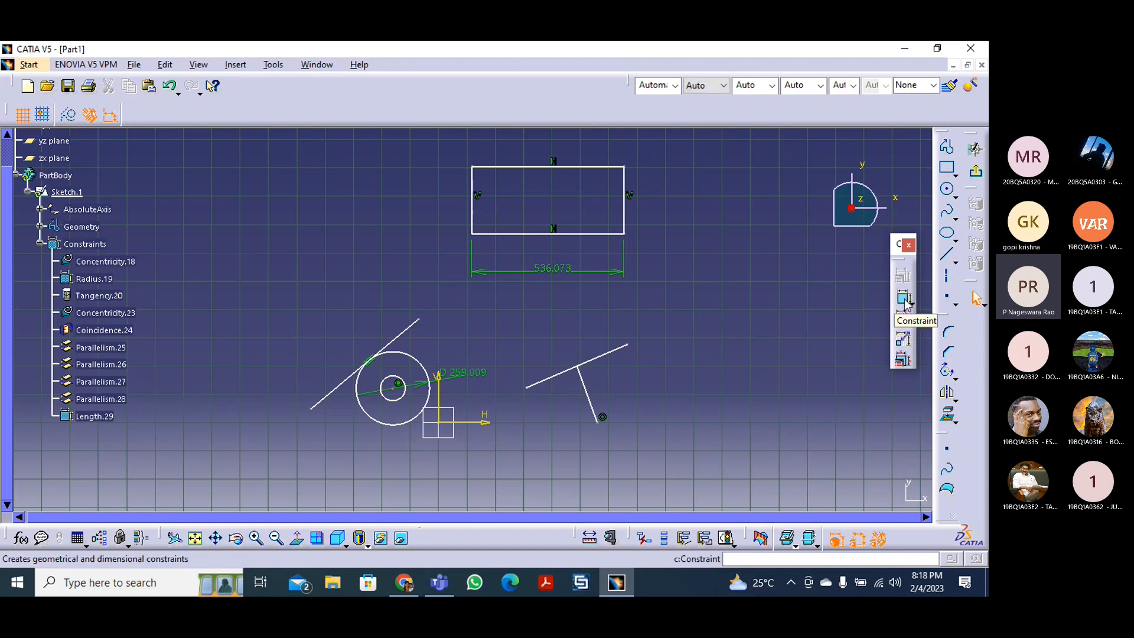
- Dimension the length of the rectangle's right edge, placing the dimension outside the rectangle
left_click(904, 298)
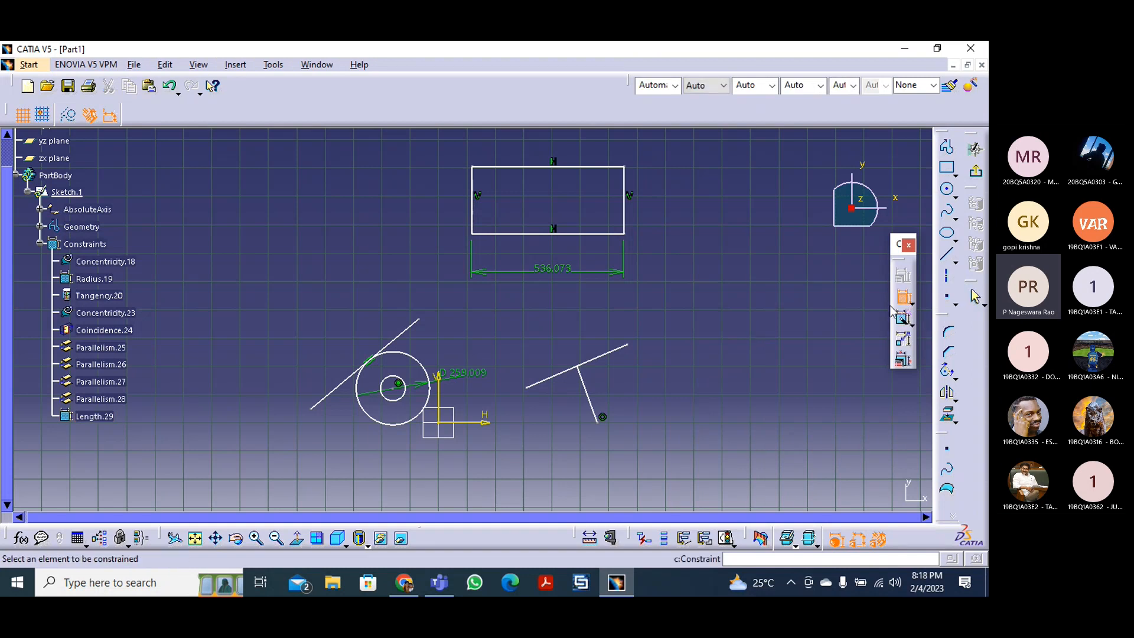
left_click(627, 219)
left_click(670, 198)
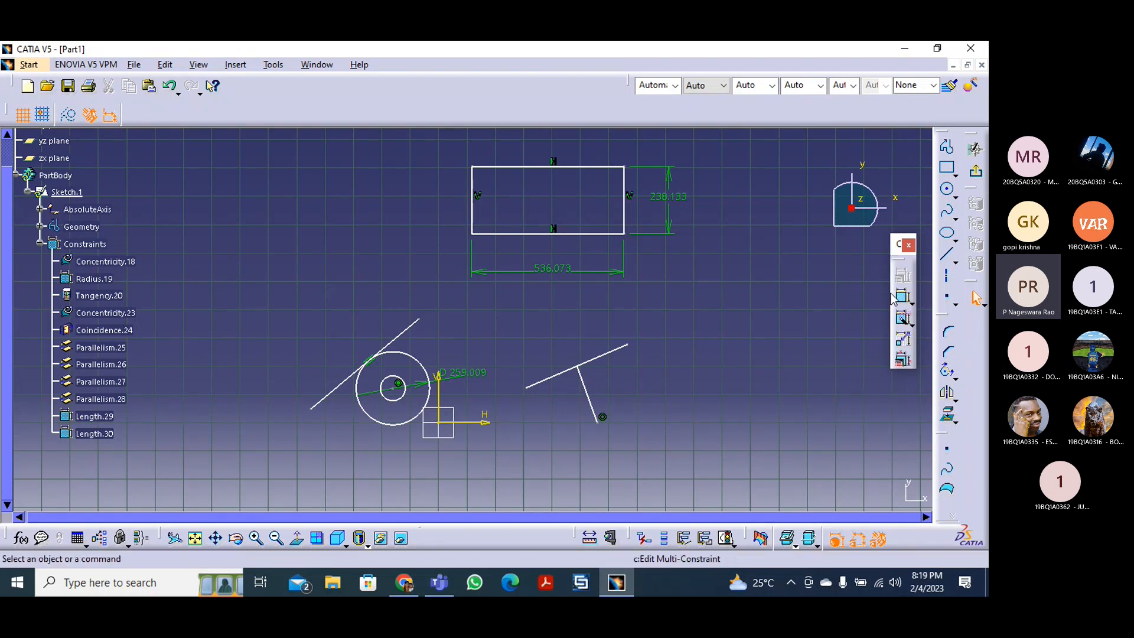
- Reposition the larger circle's diameter dimension farther right, near the slanted line
left_click(903, 341)
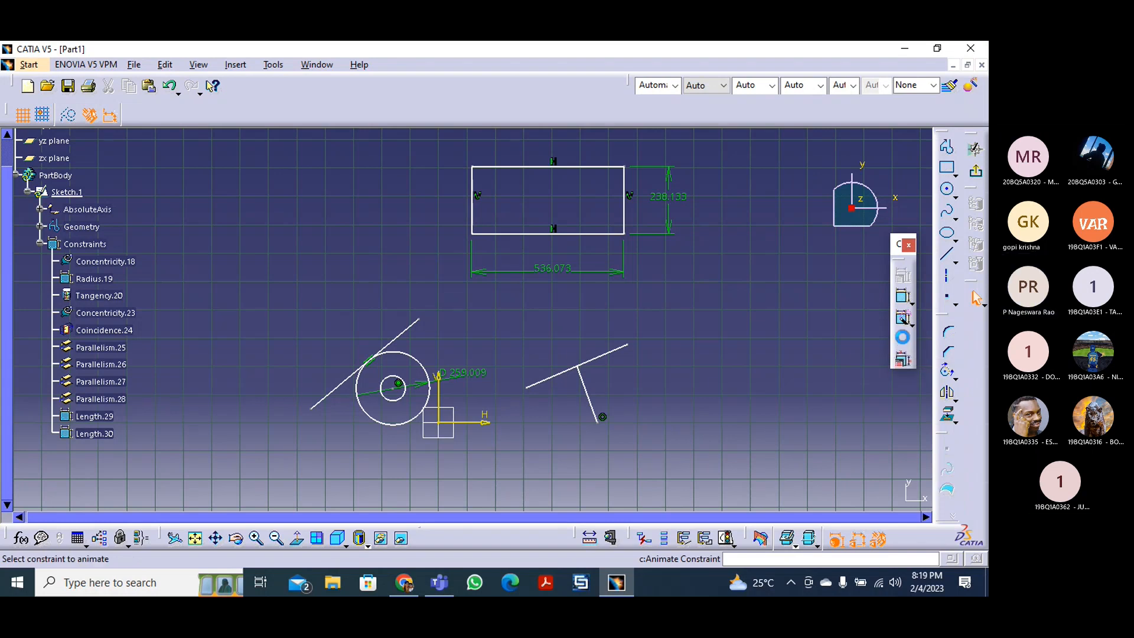
left_click(904, 341)
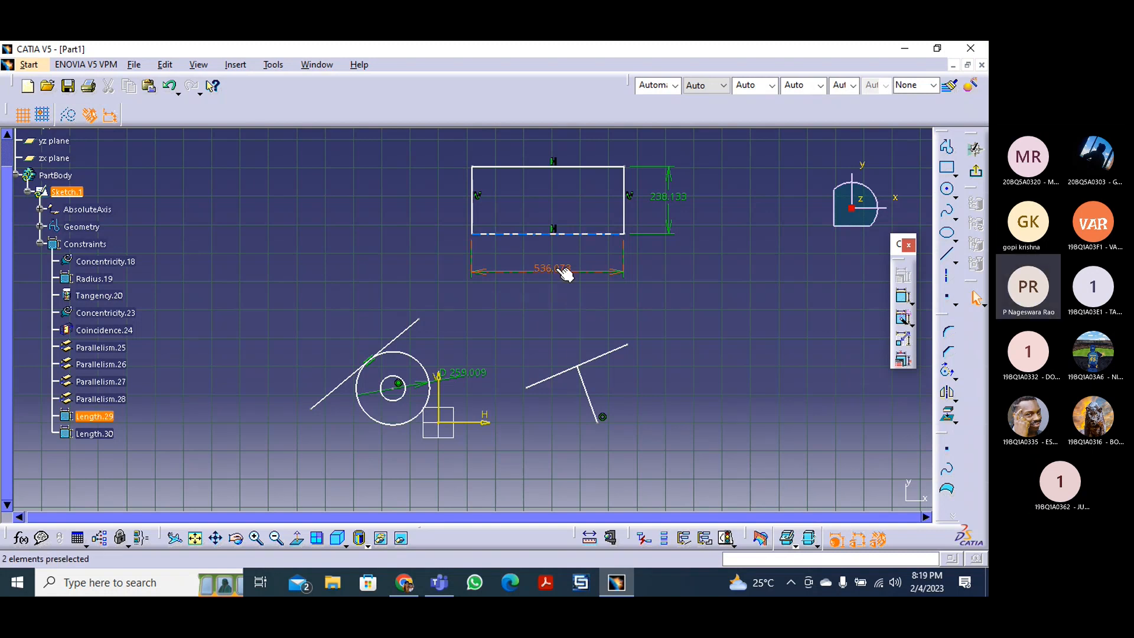
left_click_drag(474, 378, 551, 350)
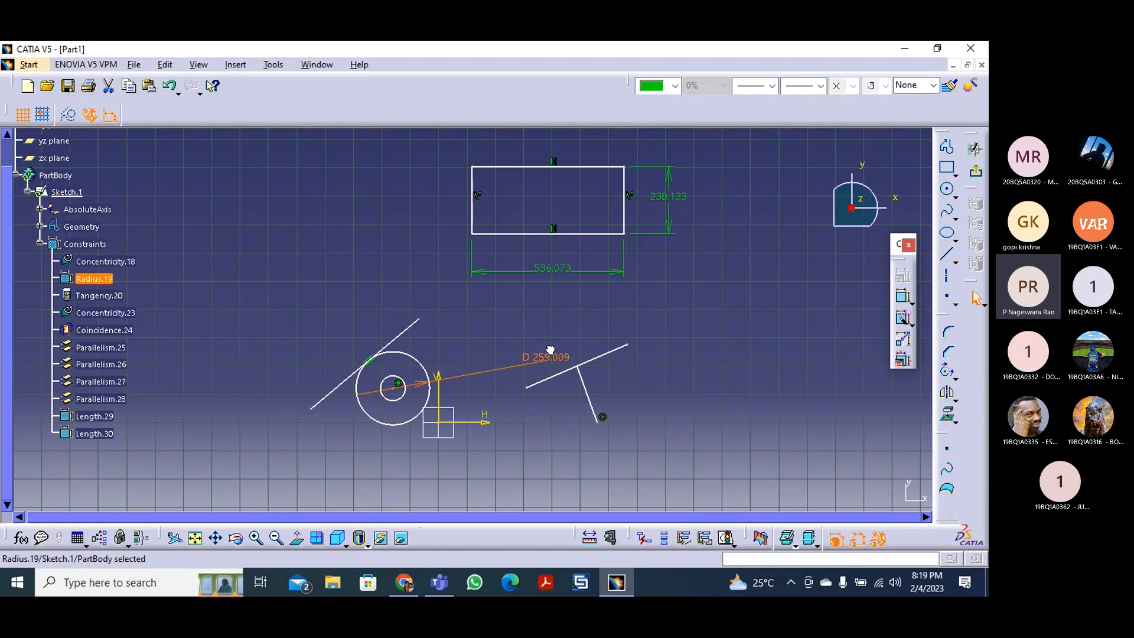
left_click(601, 337)
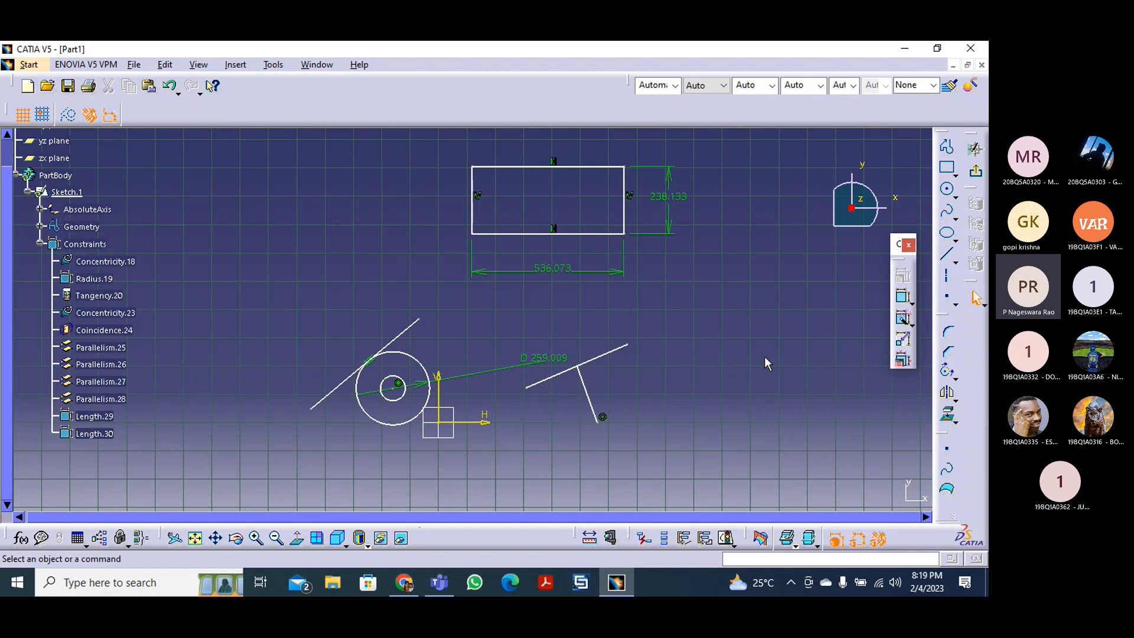
- Edit the sketch's dimensions together with Edit Multi-Constraint and enter 100 mm for the rectangle's height
double_click(552, 268)
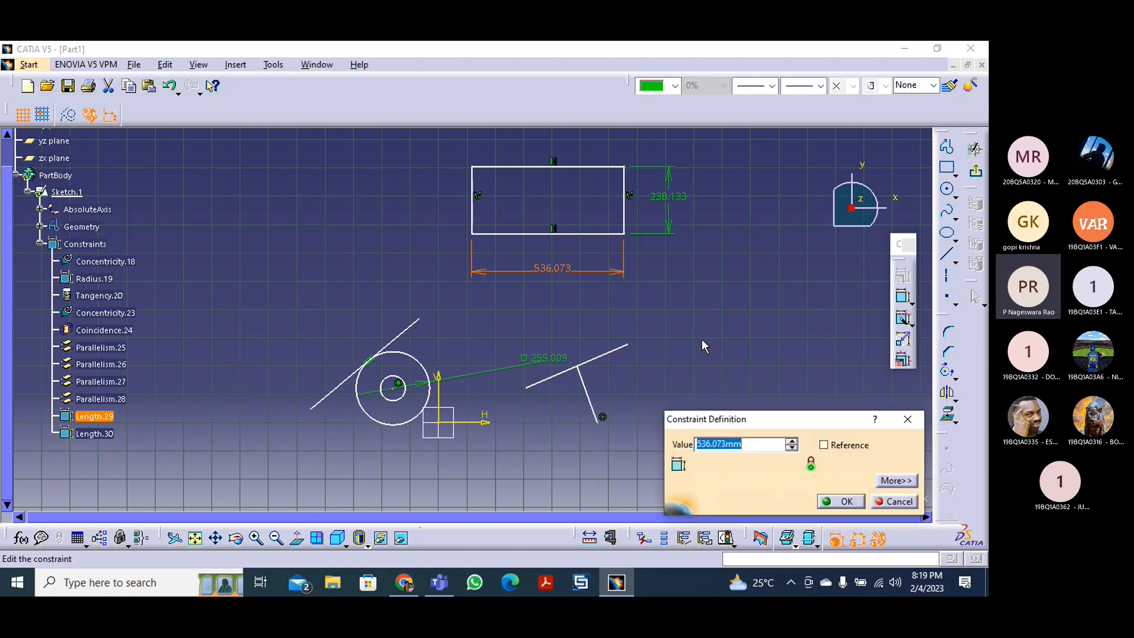
left_click(894, 501)
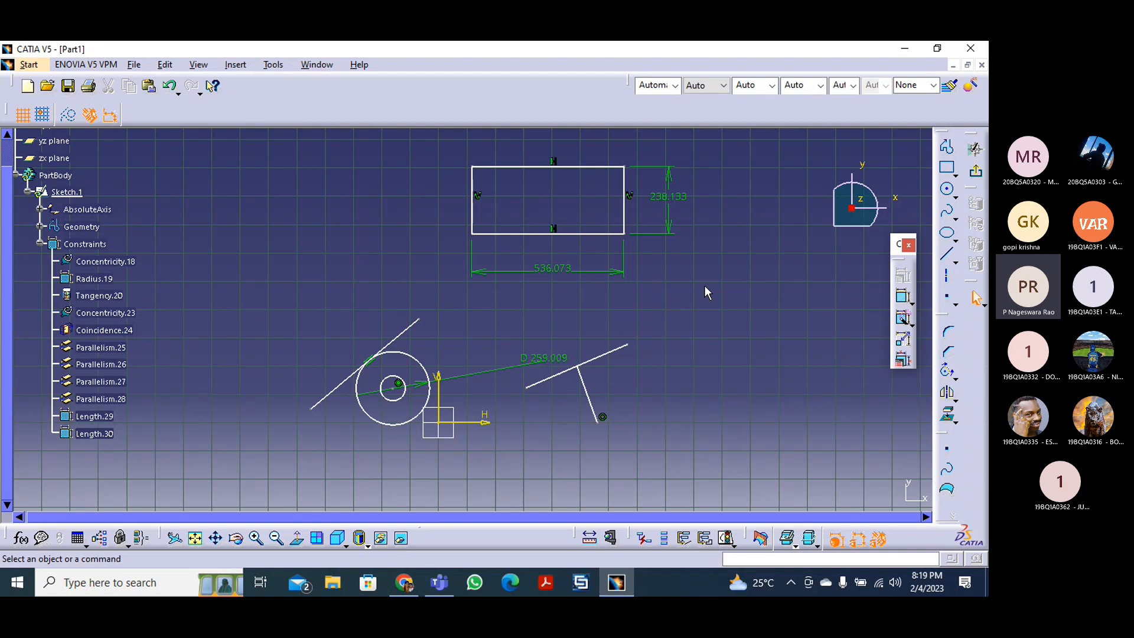
left_click(907, 365)
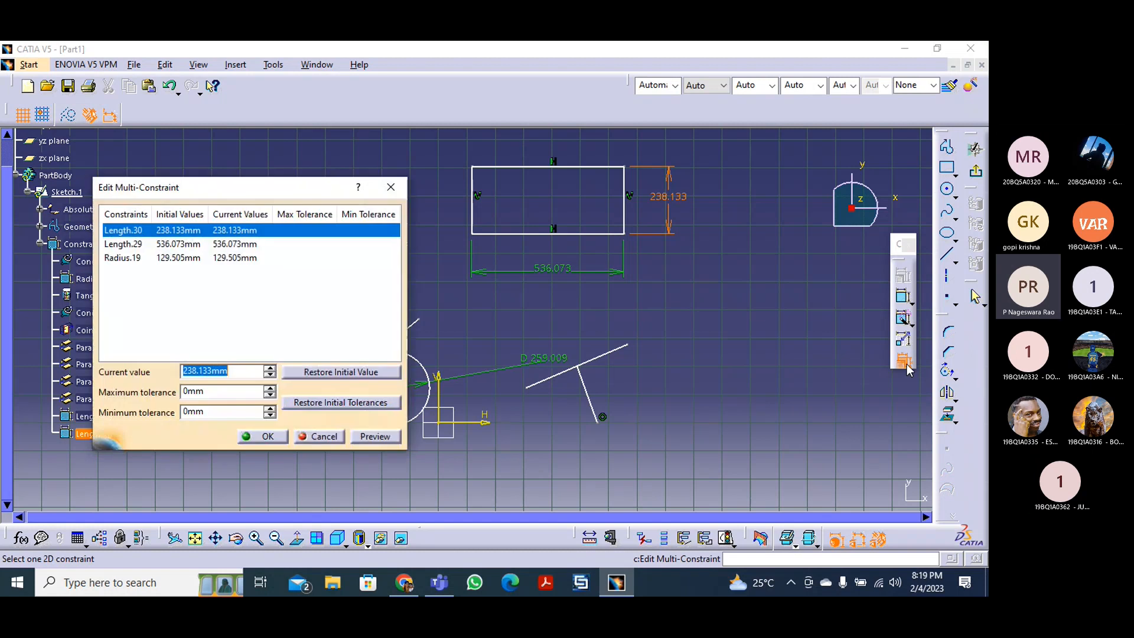
left_click_drag(238, 185, 832, 243)
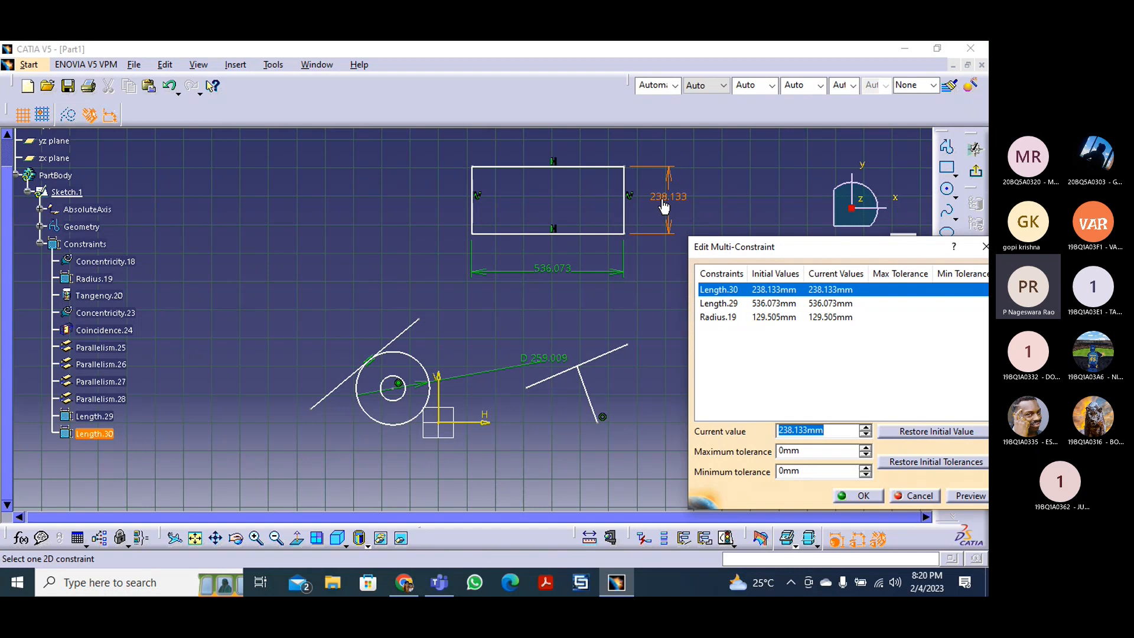
left_click(551, 270)
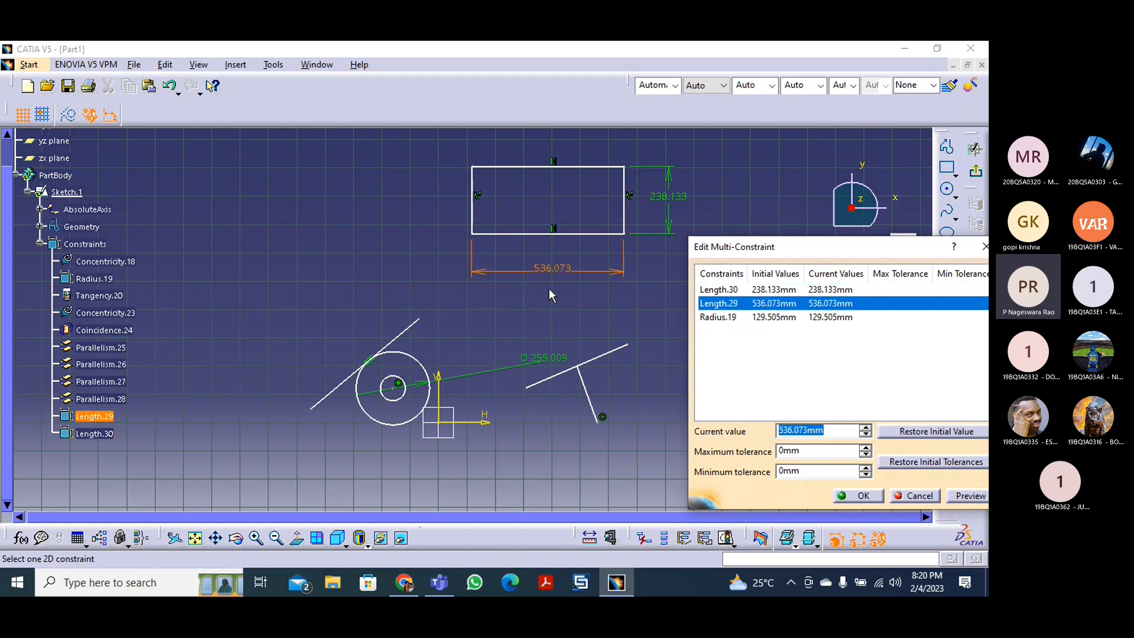
left_click(722, 317)
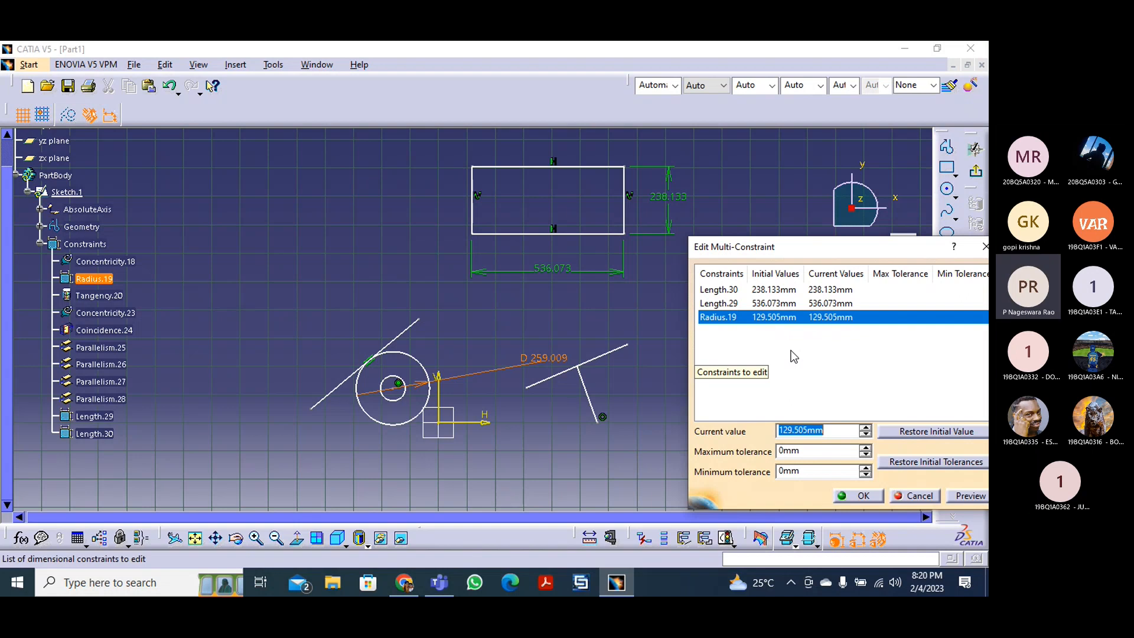
left_click(727, 292)
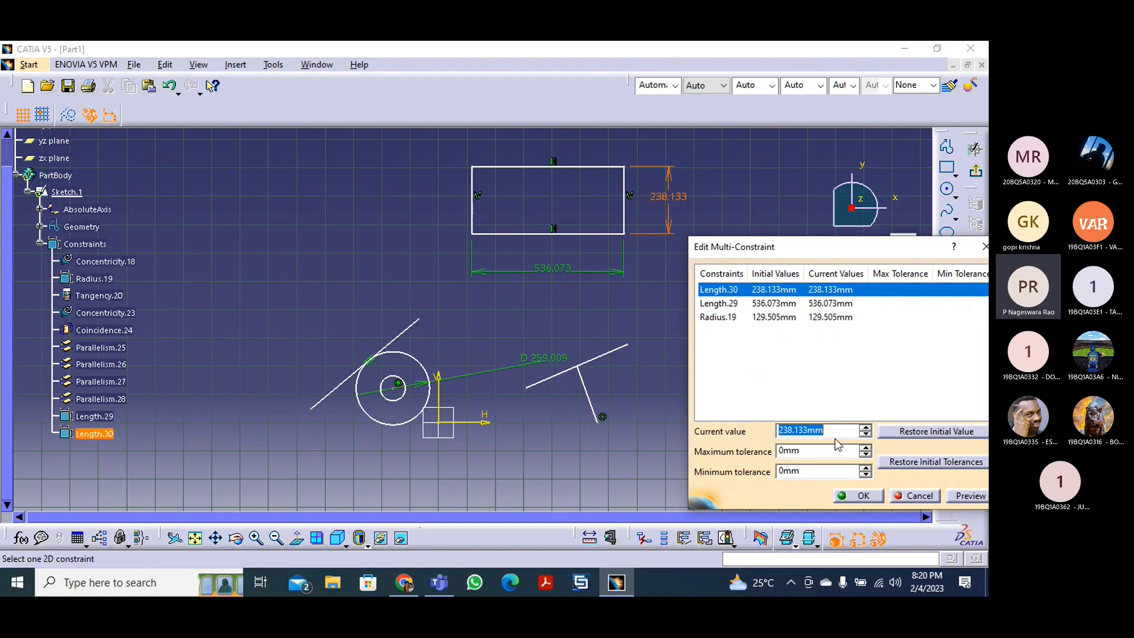
type("100")
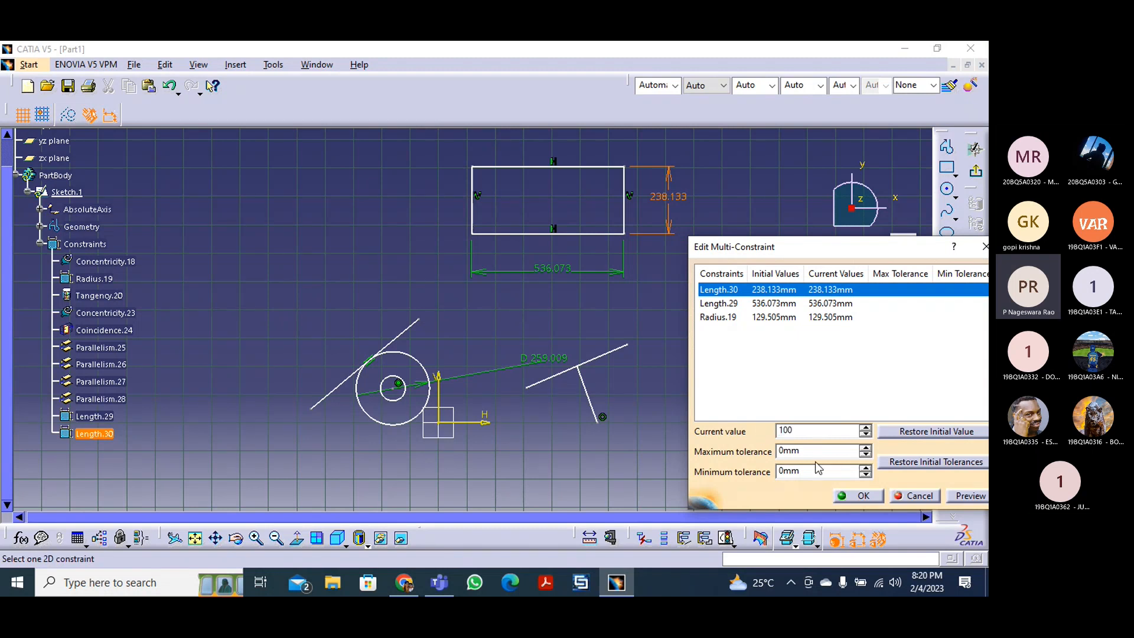
double_click(788, 431)
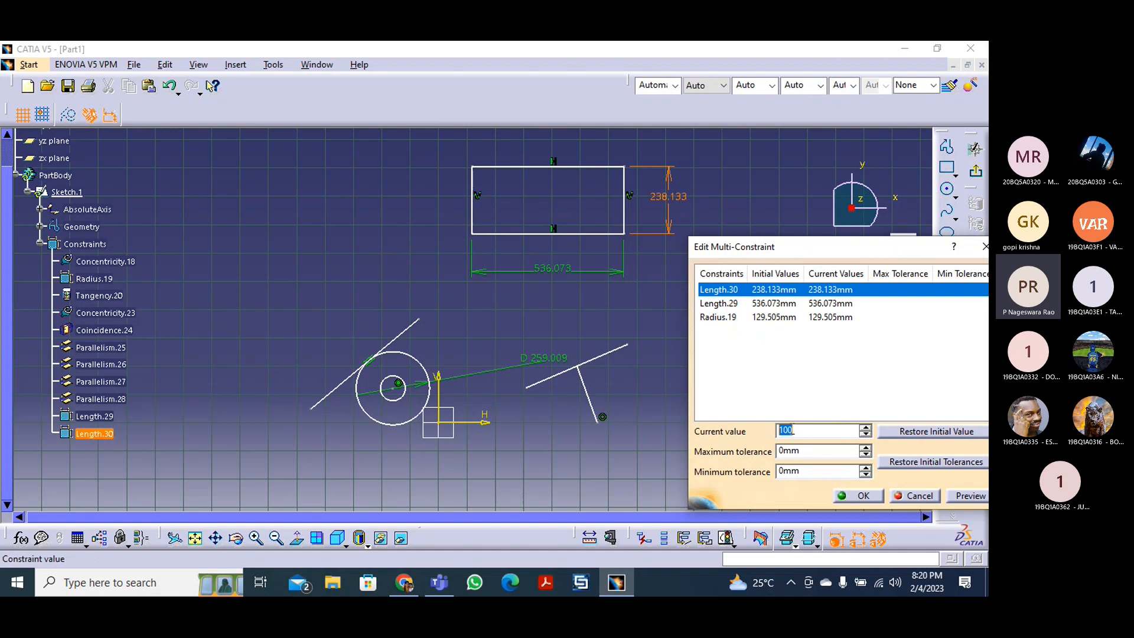
left_click(791, 430)
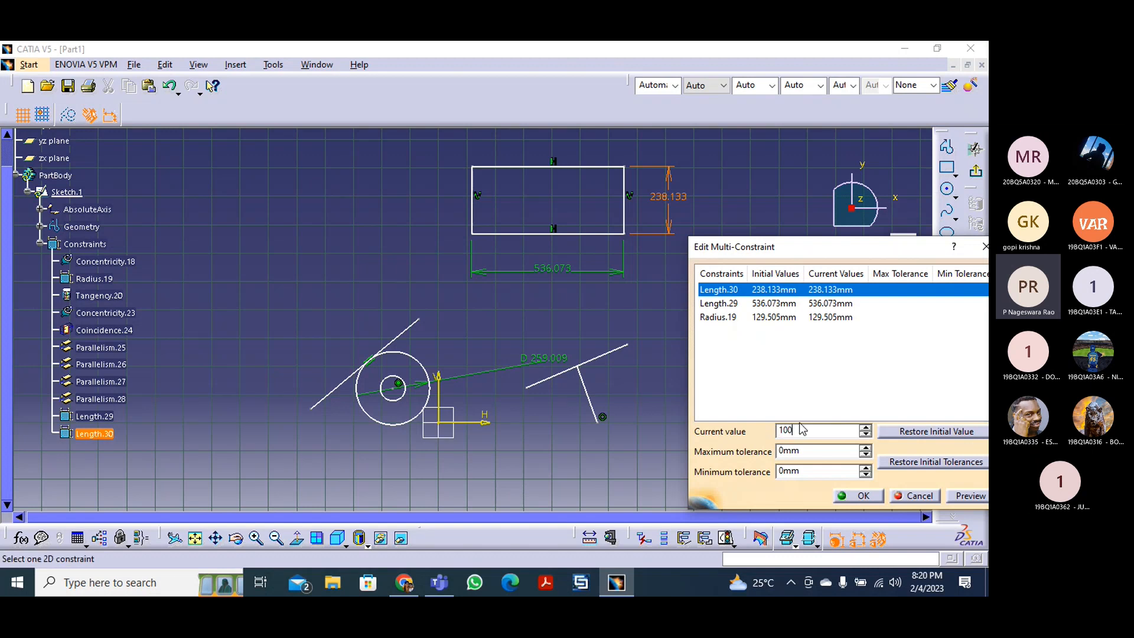
- Enter 200 mm for the rectangle's width in the multi-constraint list
left_click(718, 303)
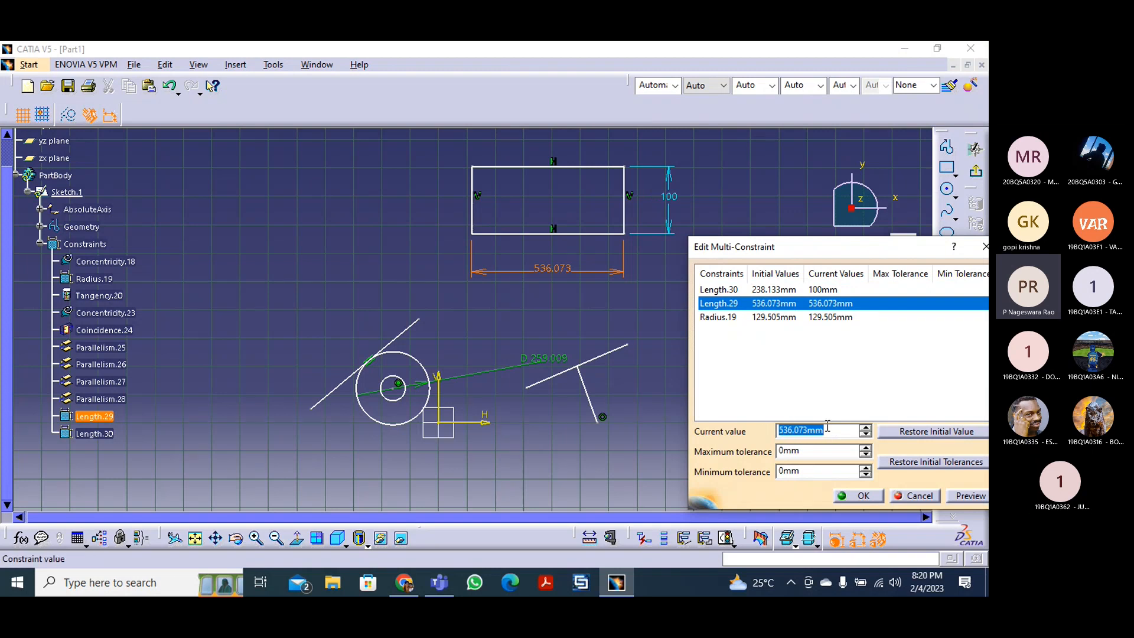
type("50")
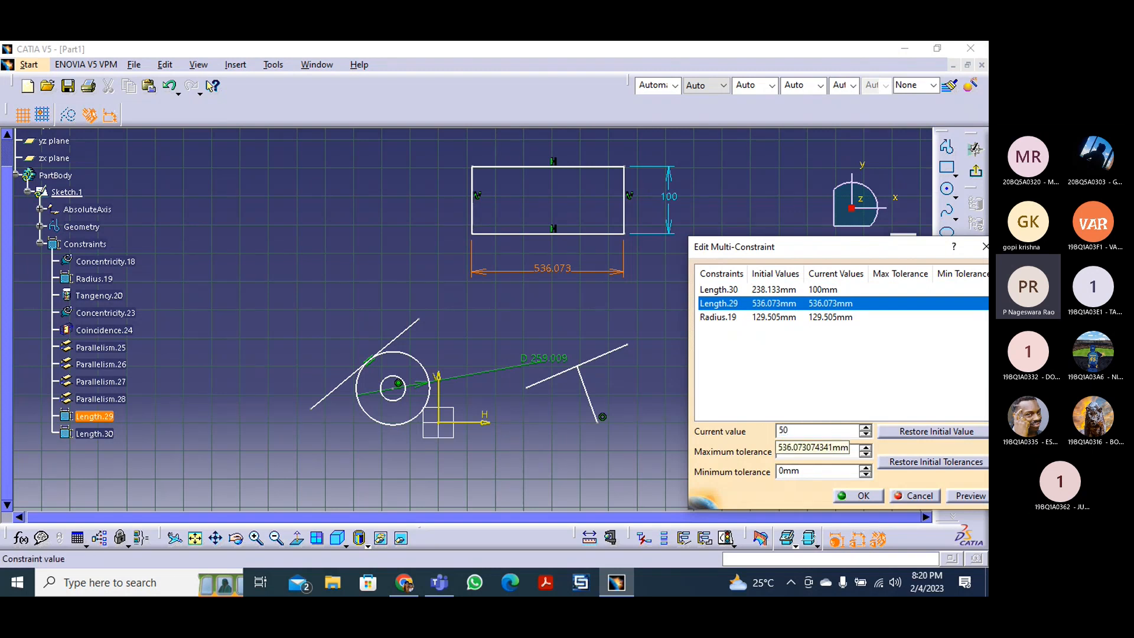
left_click_drag(808, 430, 772, 432)
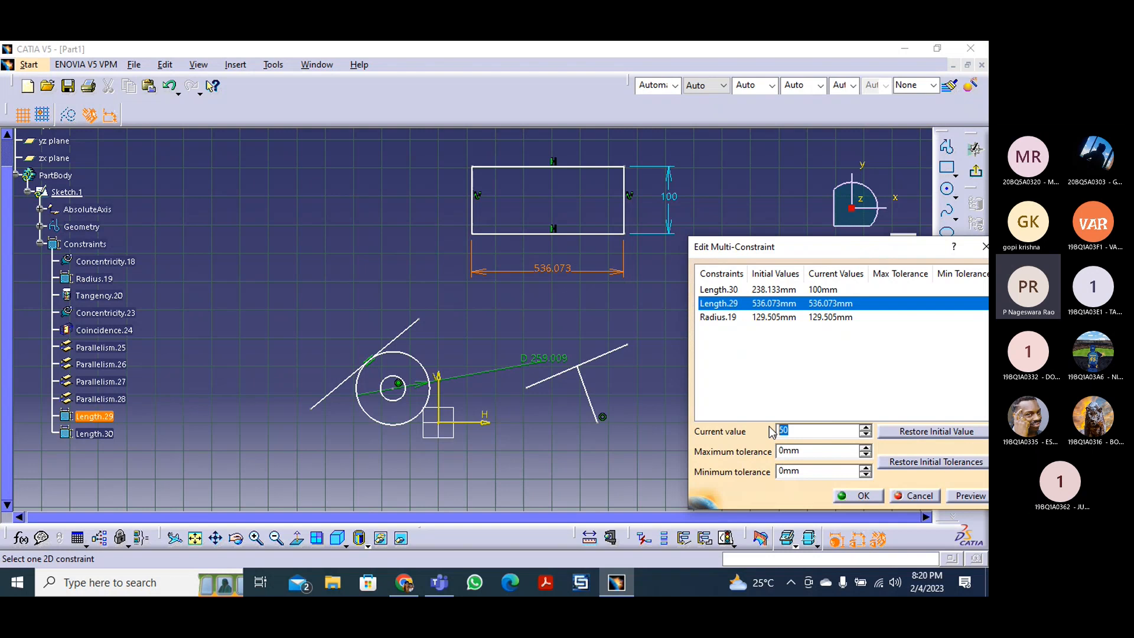
type("200")
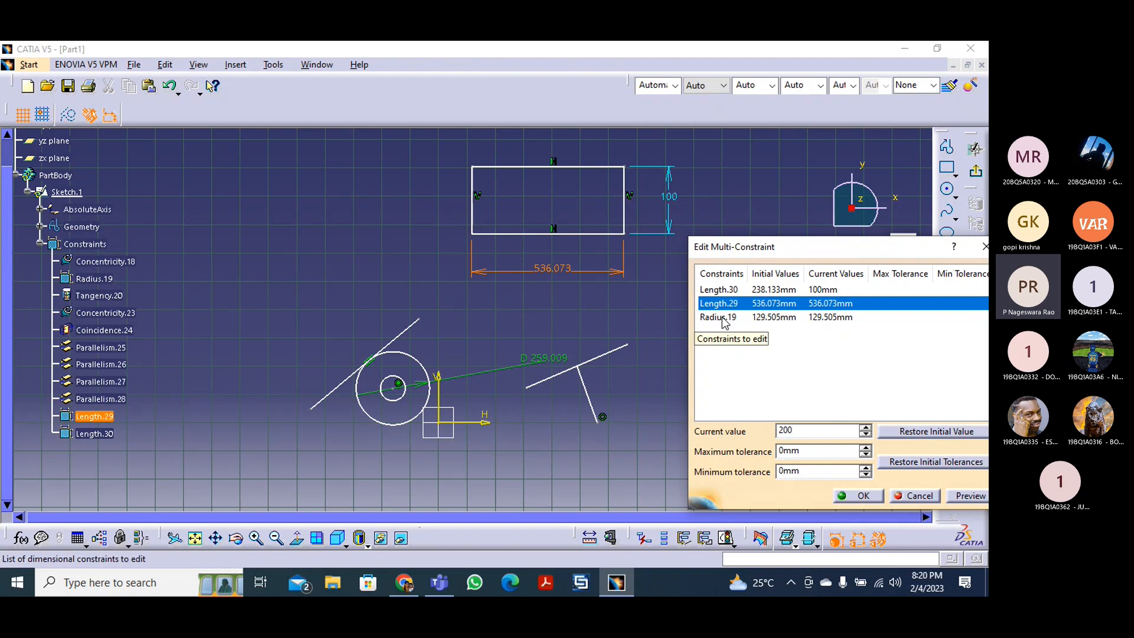
- Enter 260/2 as the larger circle's radius in the multi-constraint list
left_click(722, 318)
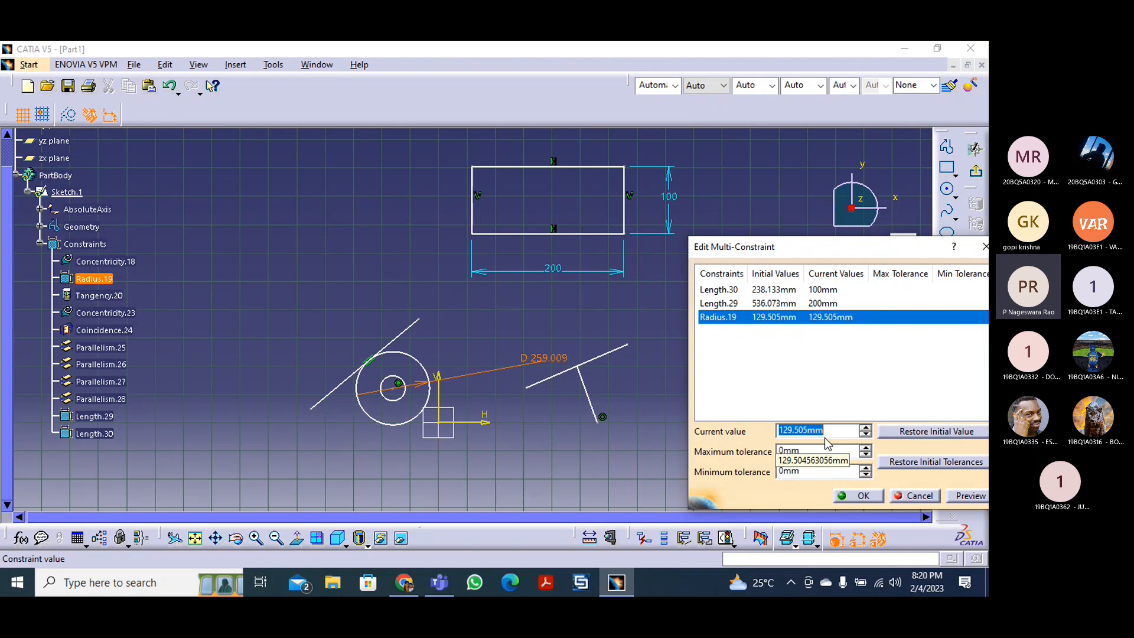
type("260/2")
key("Return")
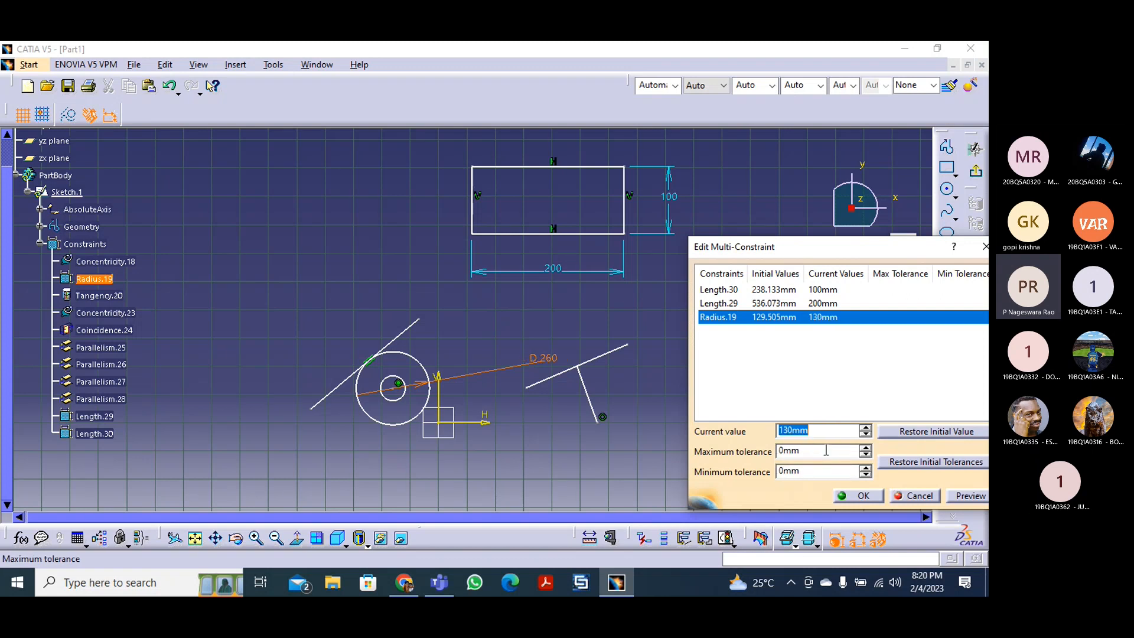
left_click(822, 430)
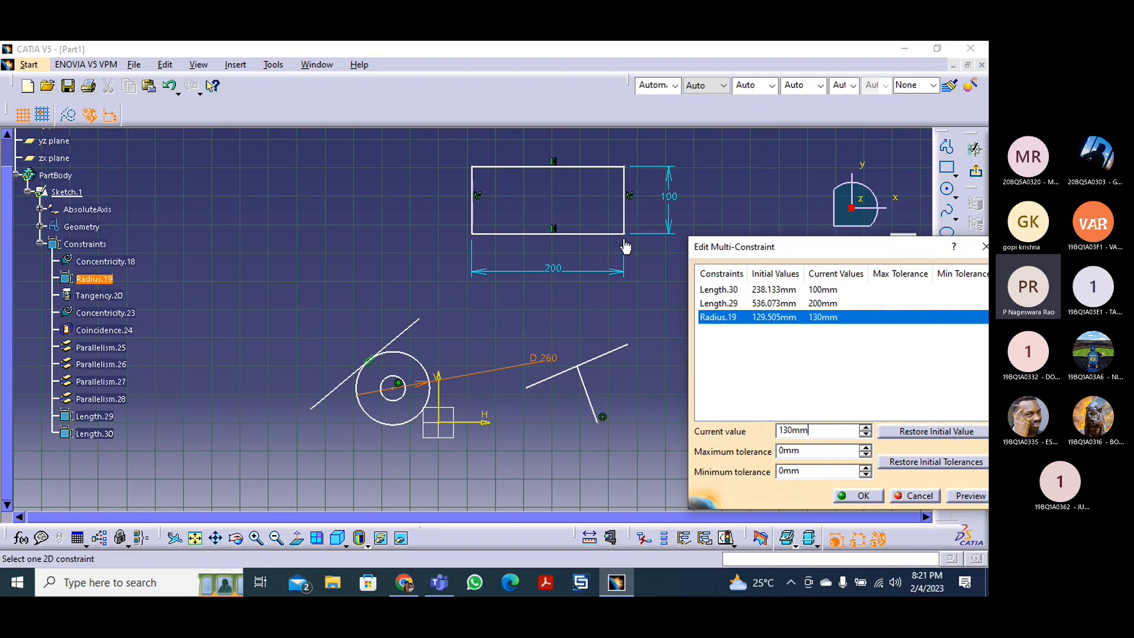
- Review the height, width and radius entries in the multi-constraint list and apply all the edits
left_click(730, 290)
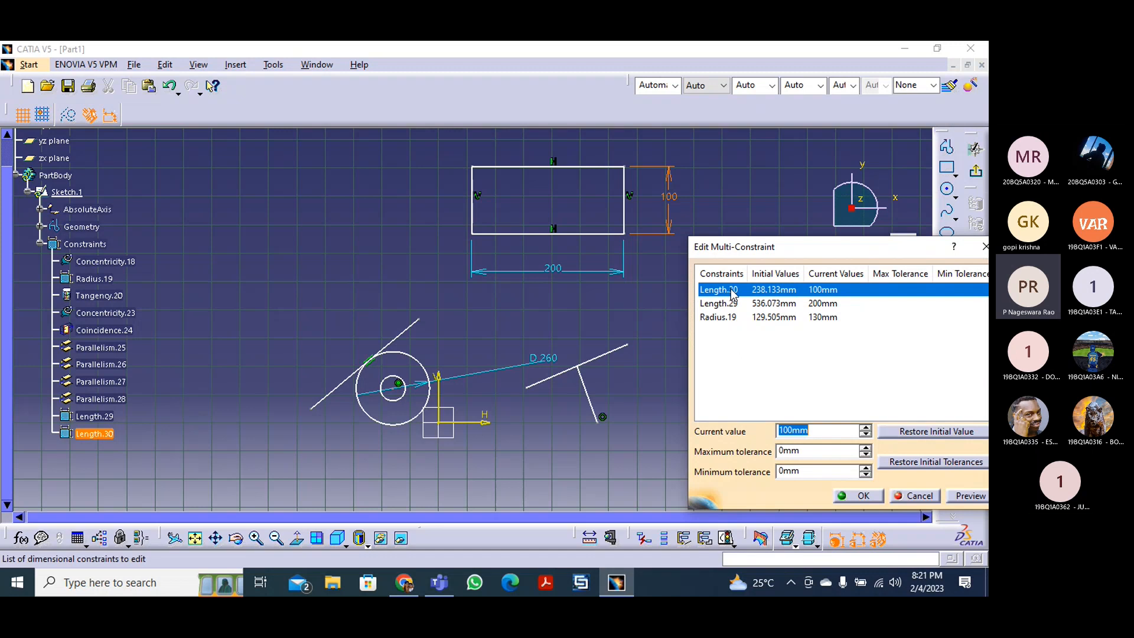
left_click(726, 317)
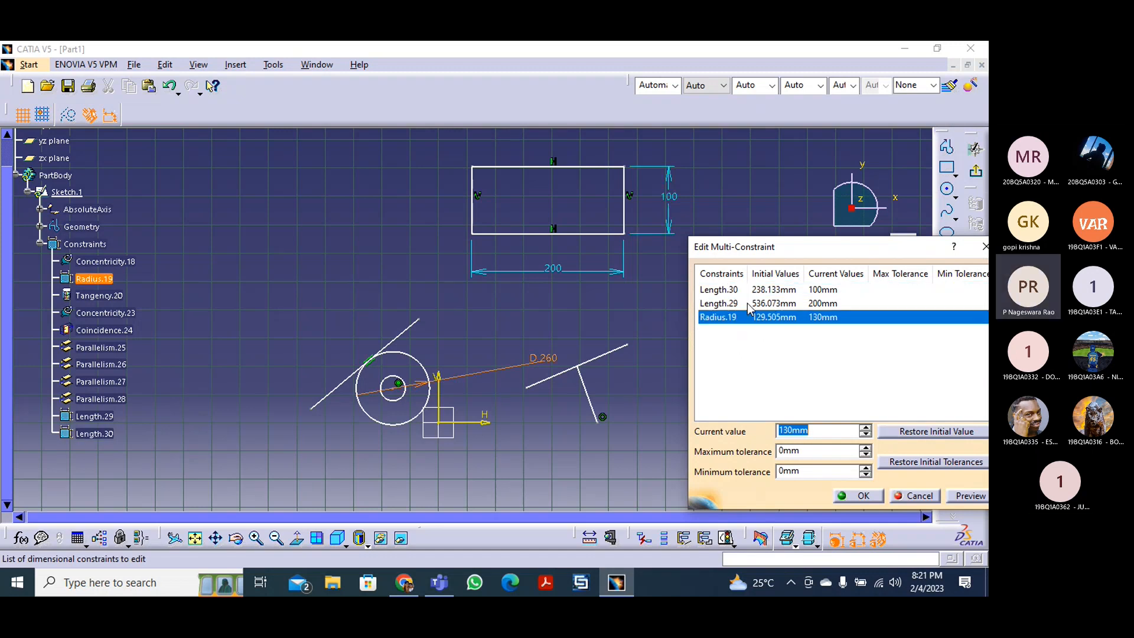
left_click(736, 289)
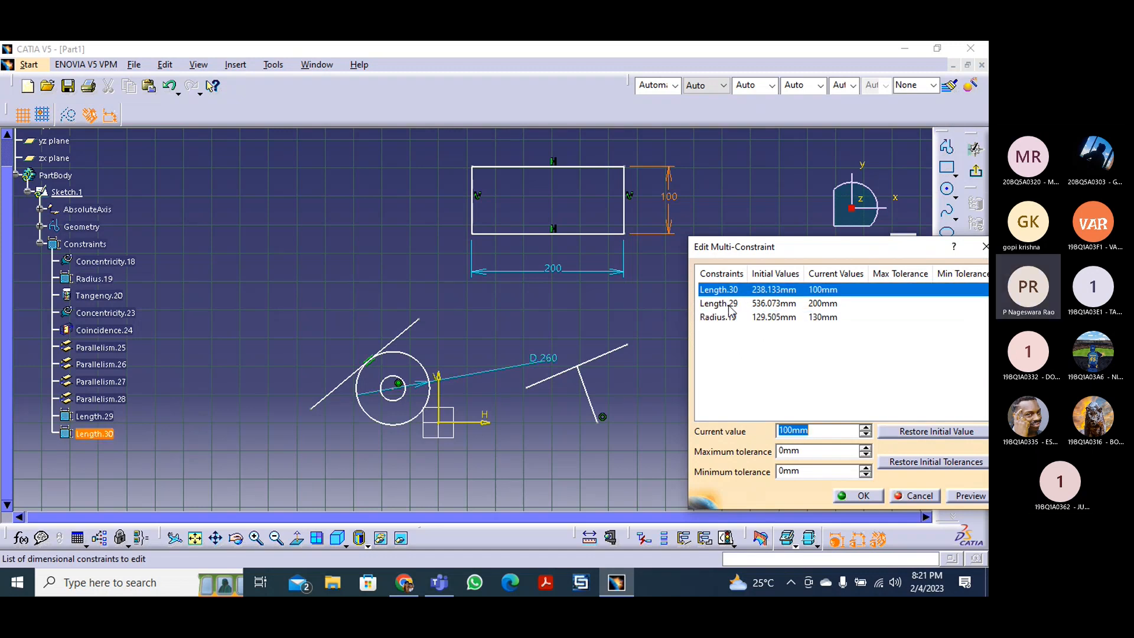
left_click(728, 303)
left_click(727, 318)
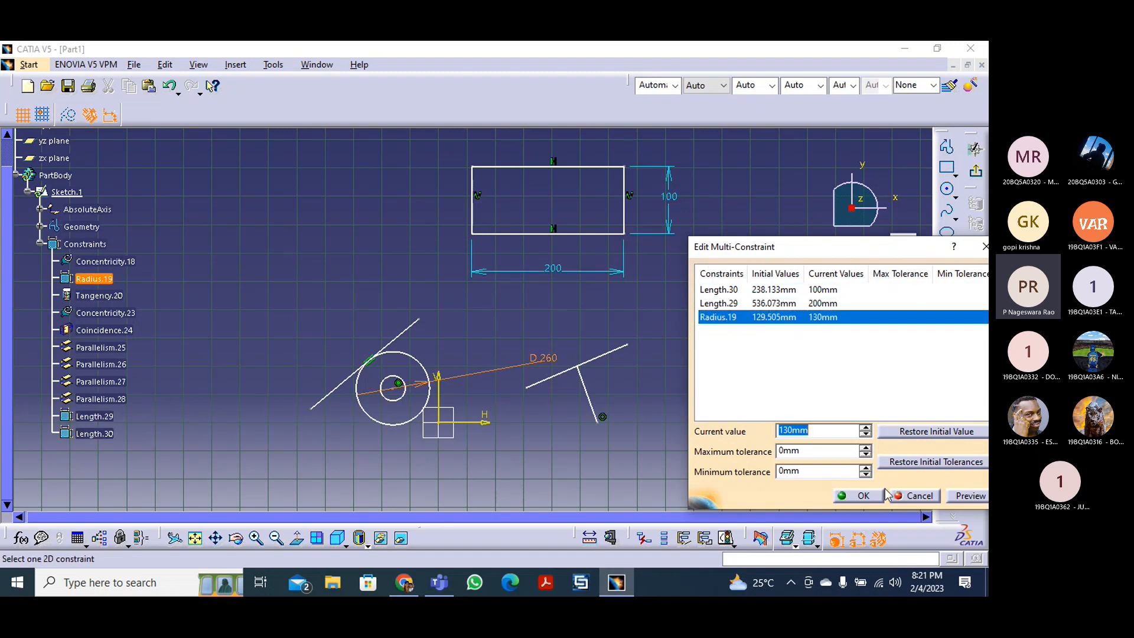
left_click(863, 500)
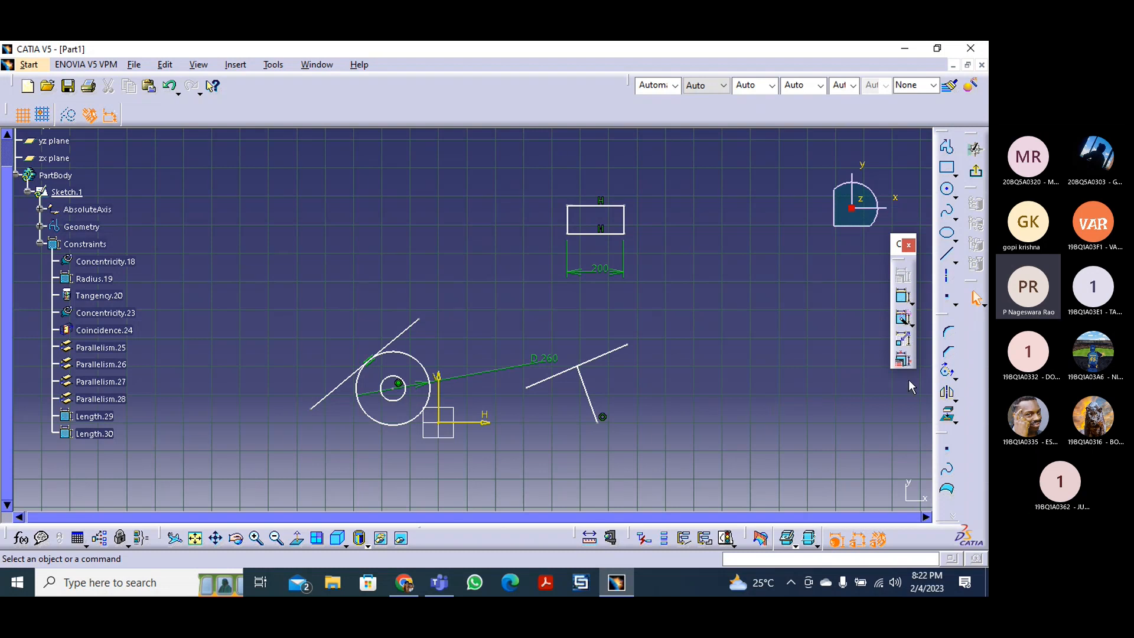
- Reopen Edit Multi-Constraint, check the width, radius and height entries again, and close it with the values as they are
left_click(903, 360)
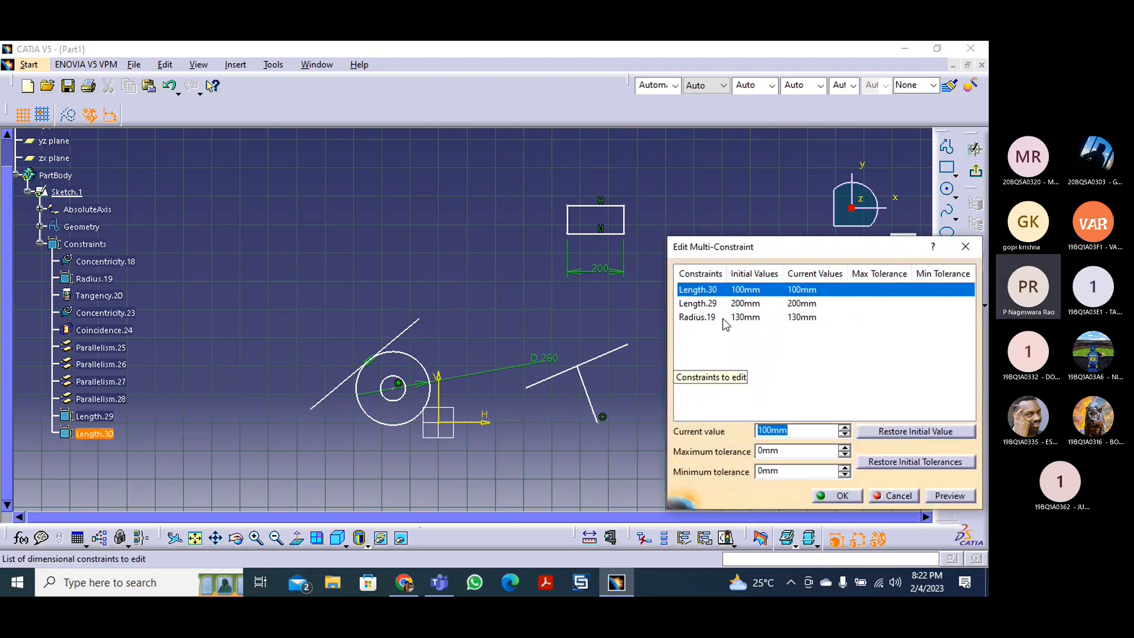
left_click(688, 304)
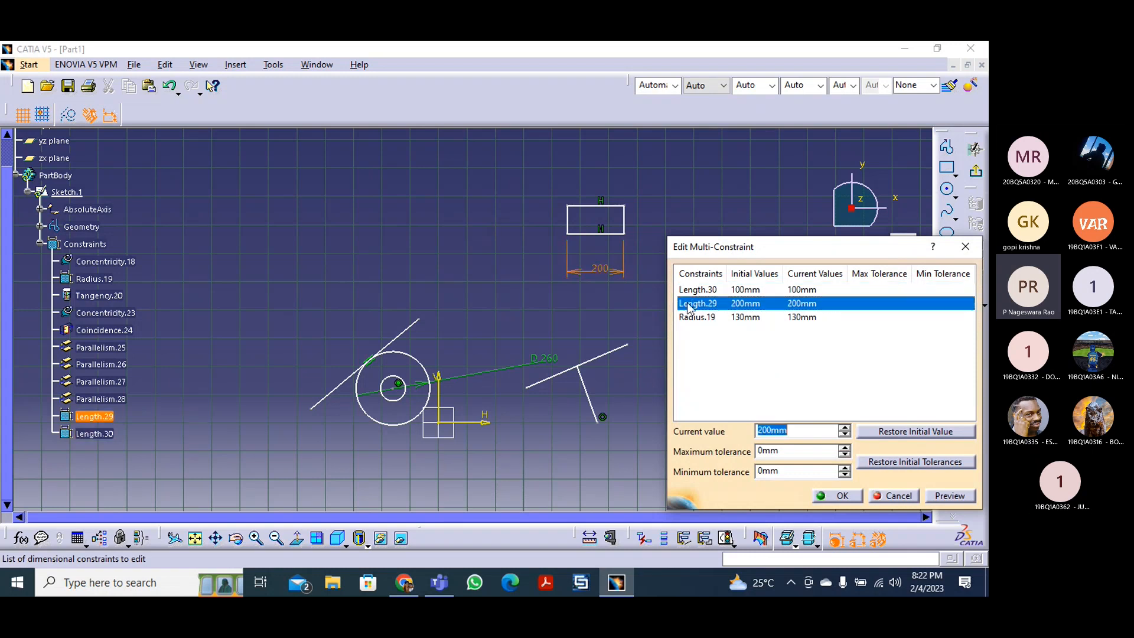
left_click(693, 319)
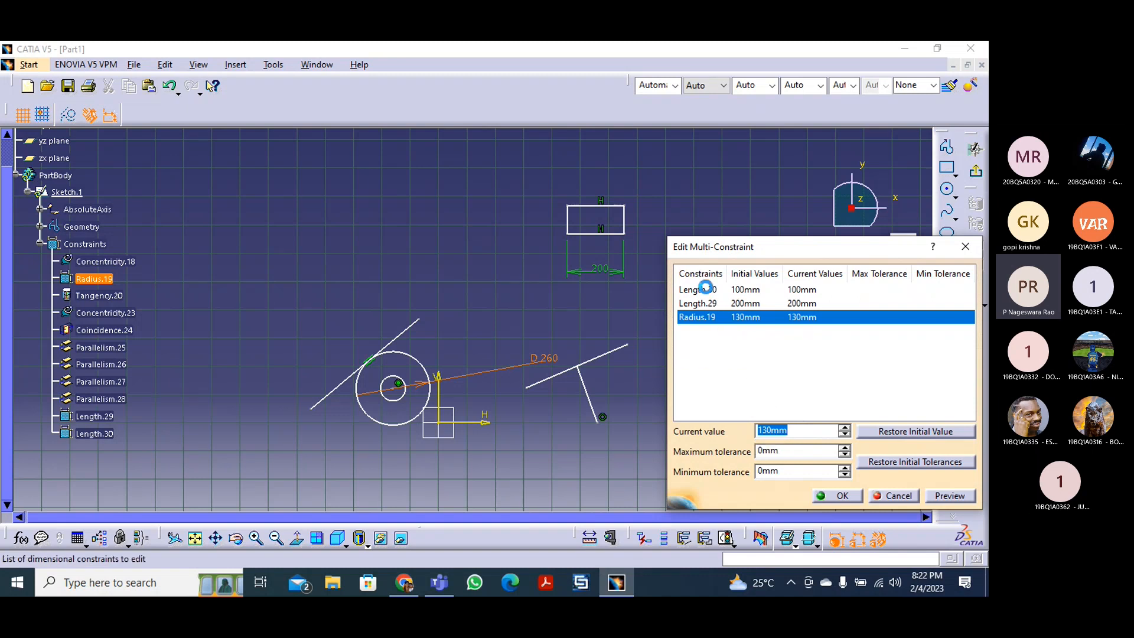
left_click(699, 290)
left_click(847, 495)
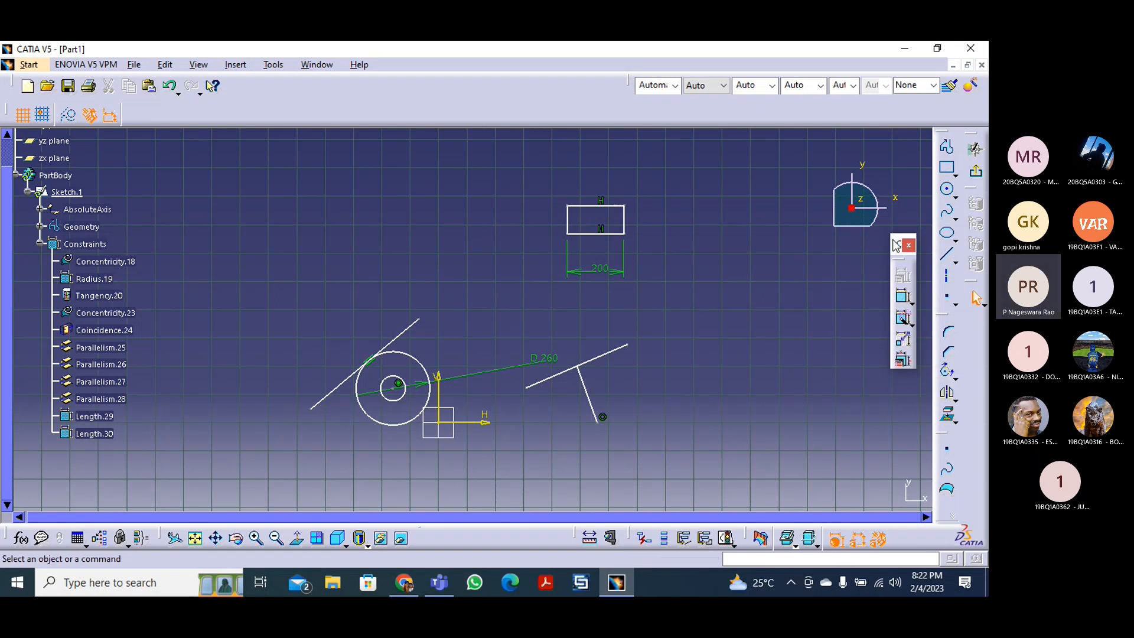
- Dock the floating constraint palette, exit the sketch to the 3D part, and clear the sketch selection
left_click_drag(896, 245, 974, 322)
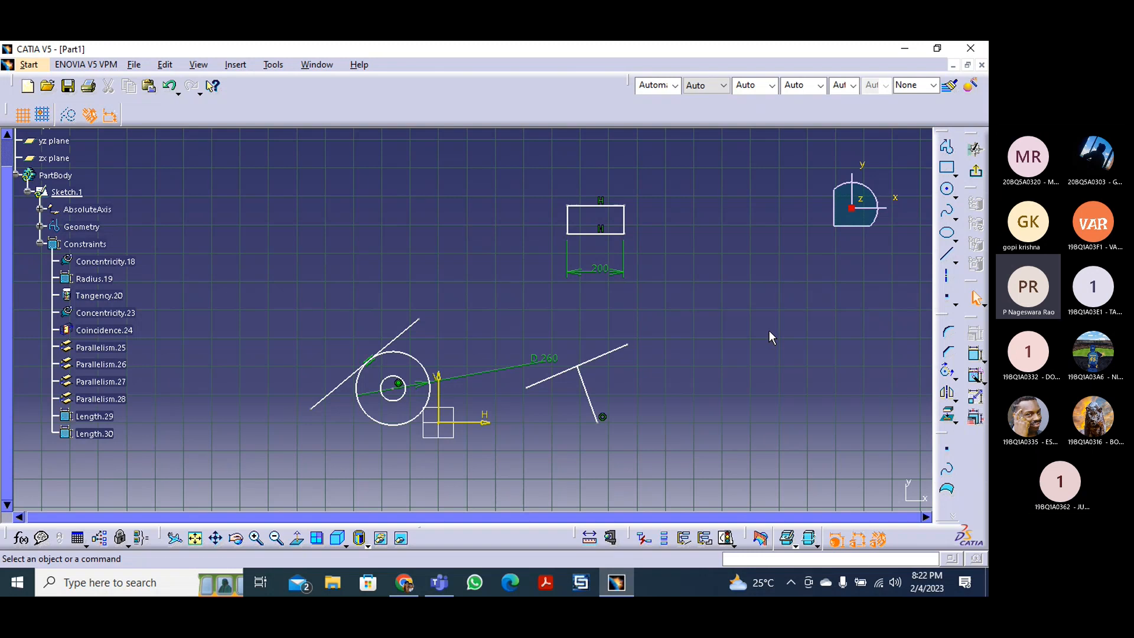
left_click(978, 174)
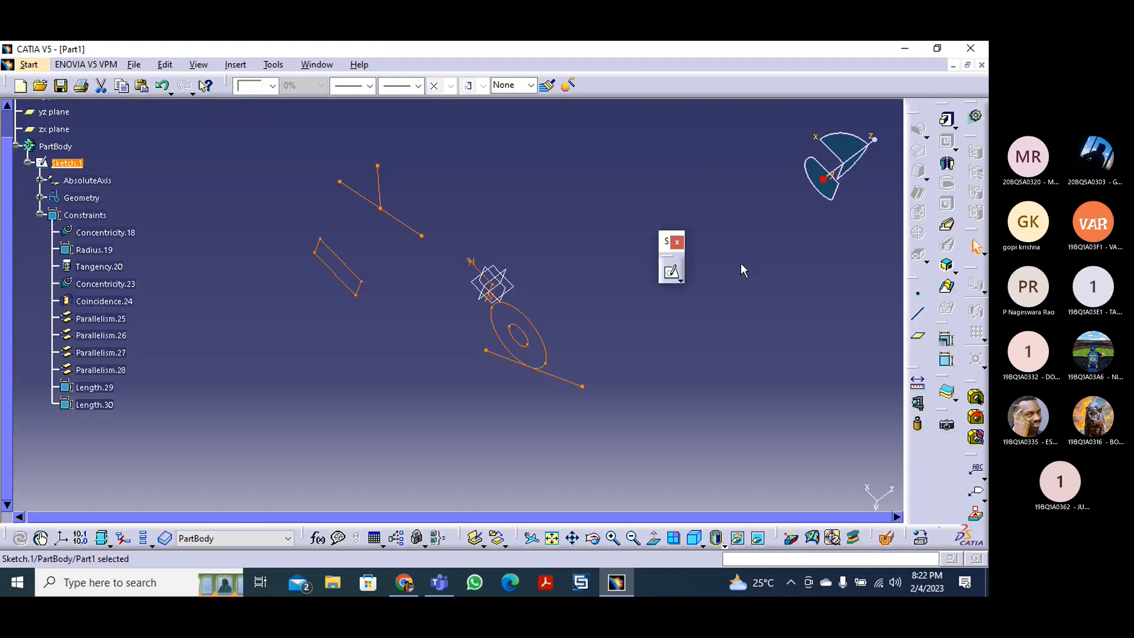
left_click(692, 372)
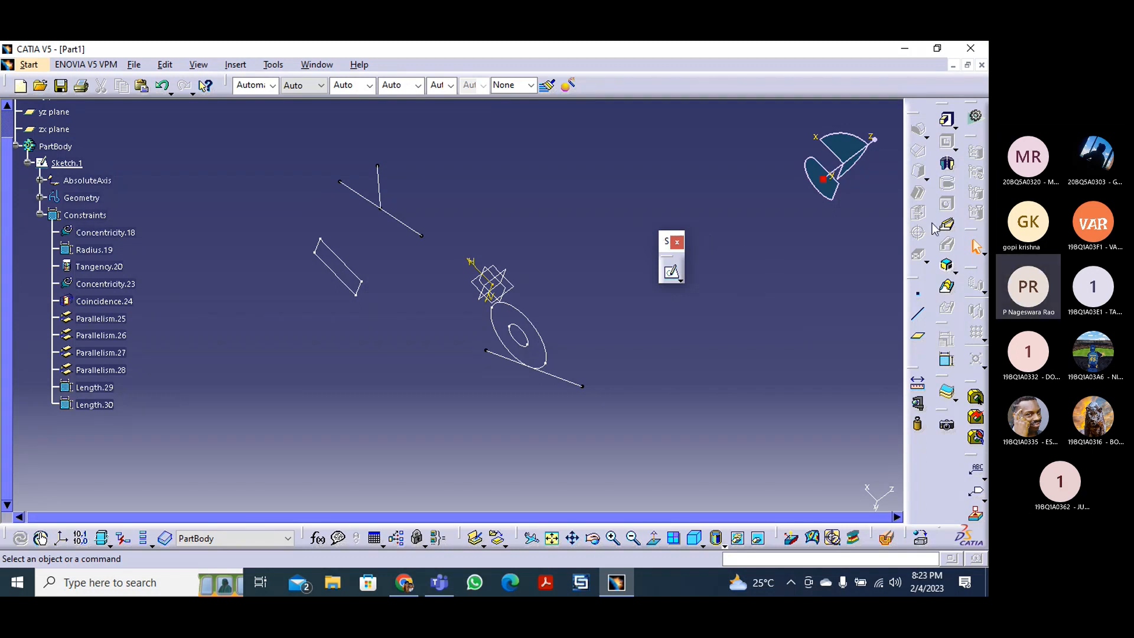
- Dock the floating sketch palette and show the part in isometric view
left_click_drag(932, 223, 972, 255)
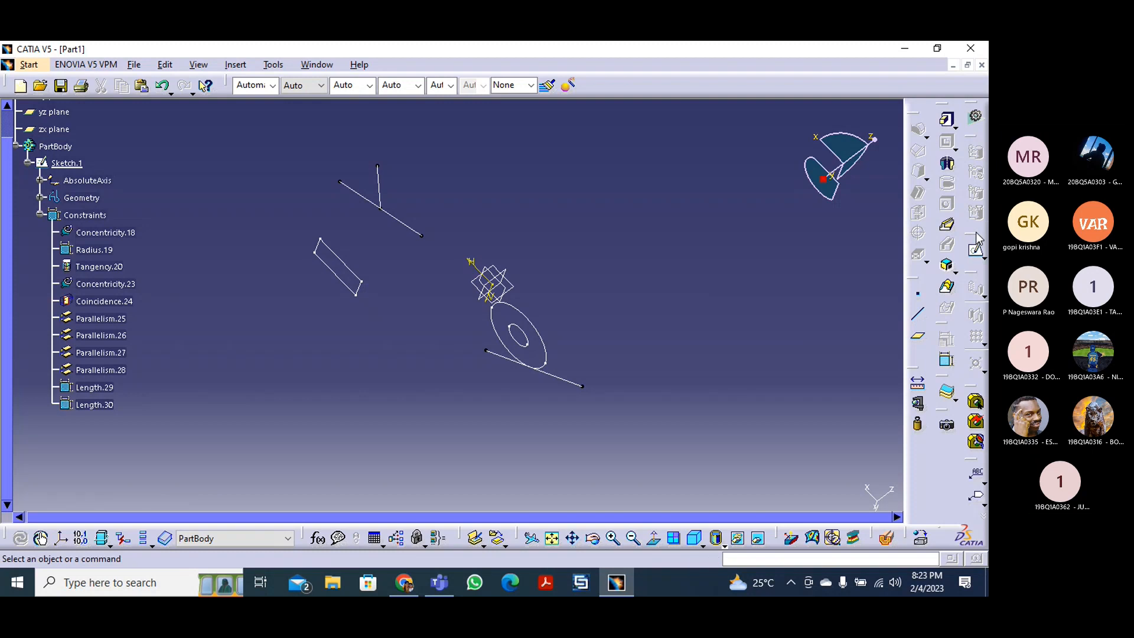
left_click_drag(967, 243, 974, 268)
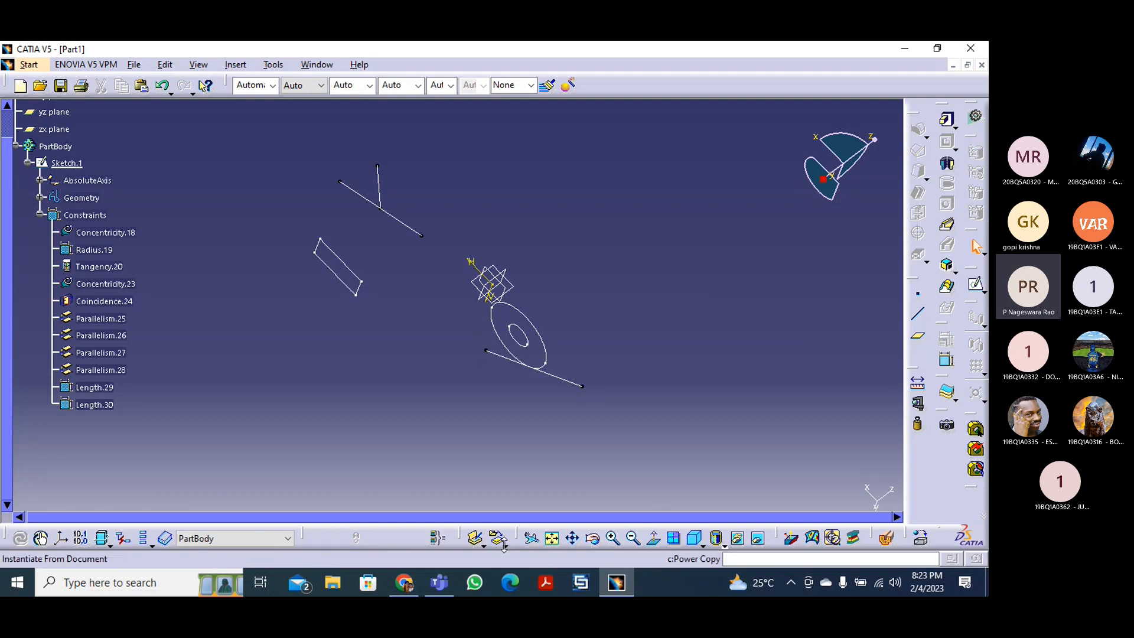
left_click(680, 540)
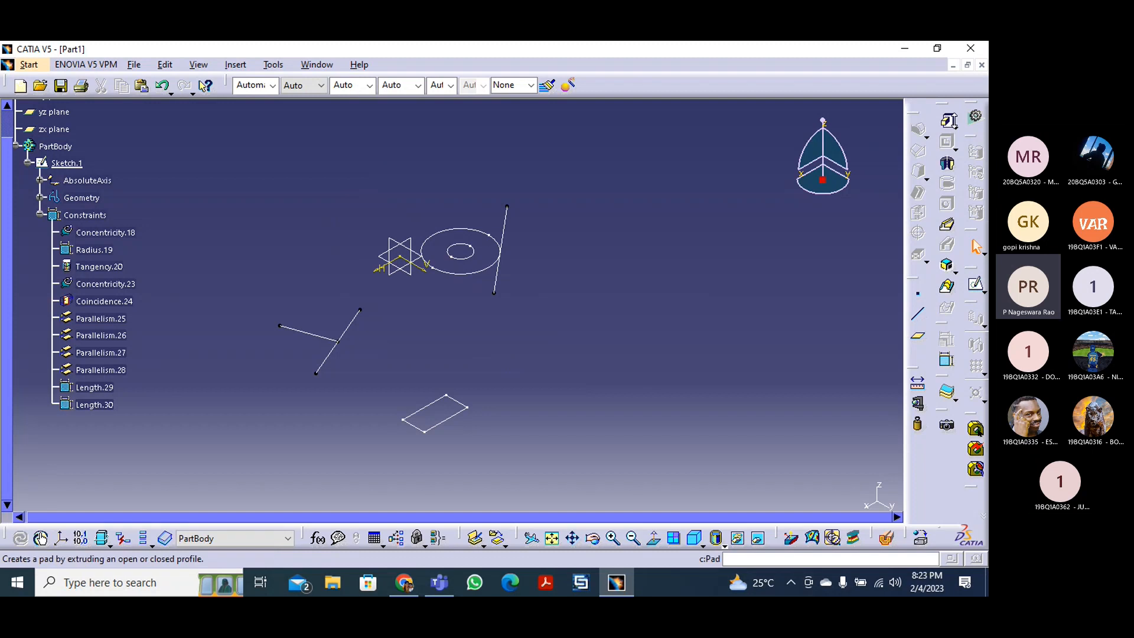
- Start a Pad and open the profile definition for its profile selection
left_click(952, 126)
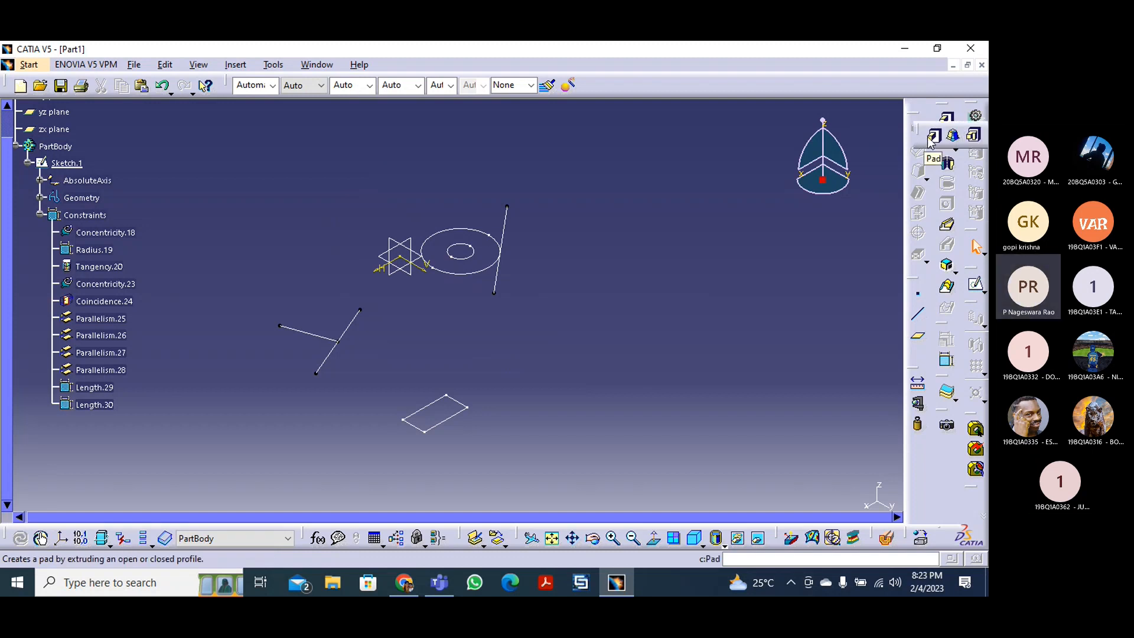
left_click(932, 136)
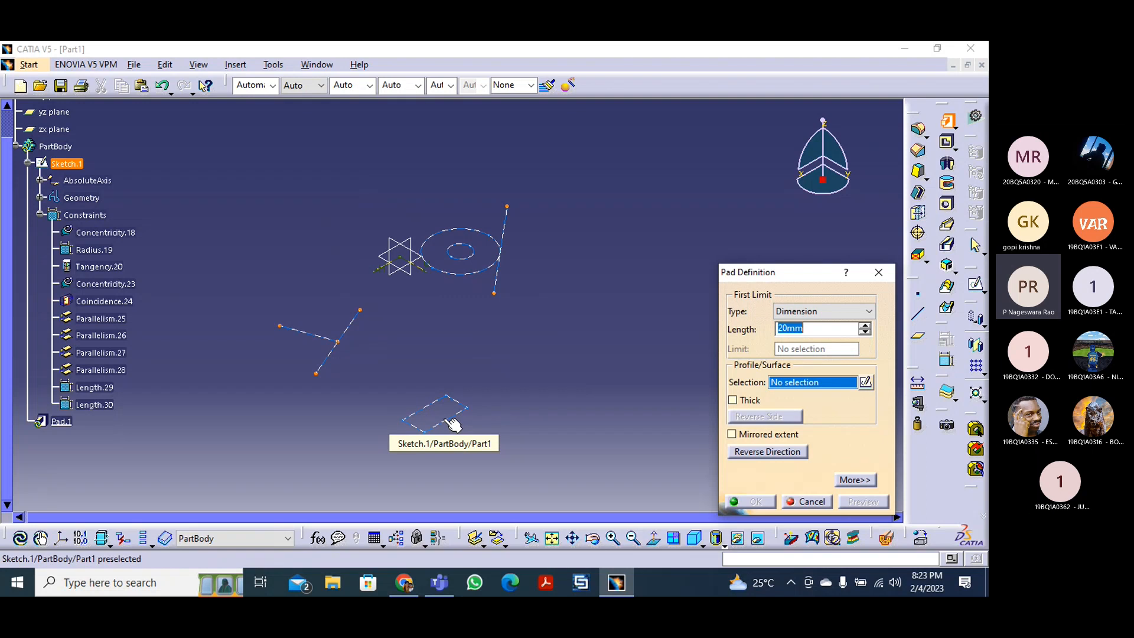
left_click(504, 395)
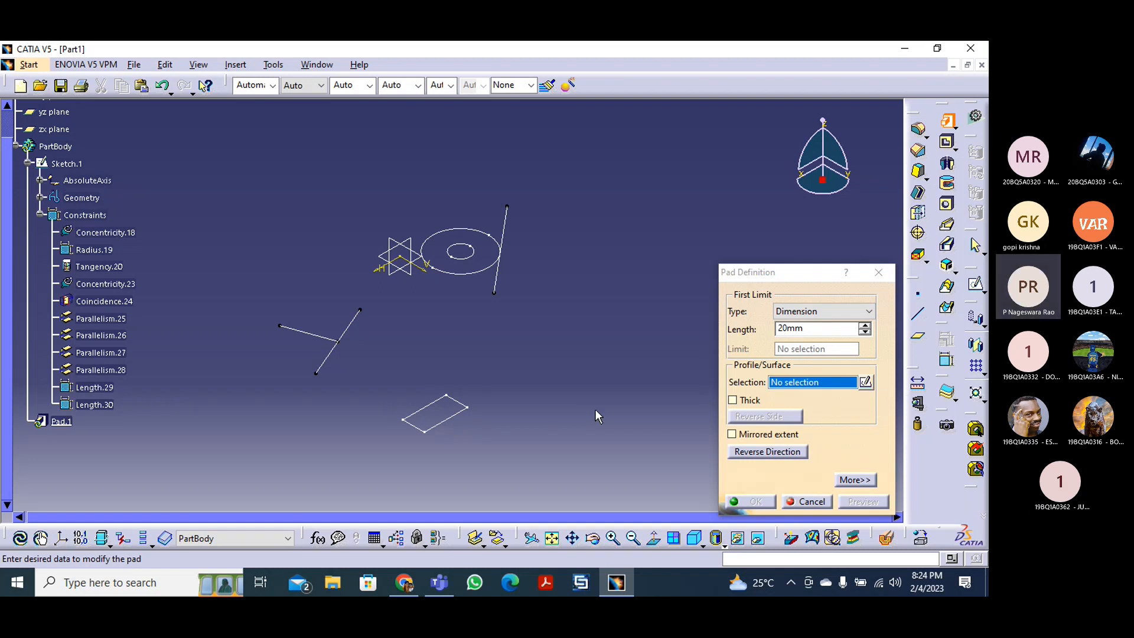
right_click(795, 387)
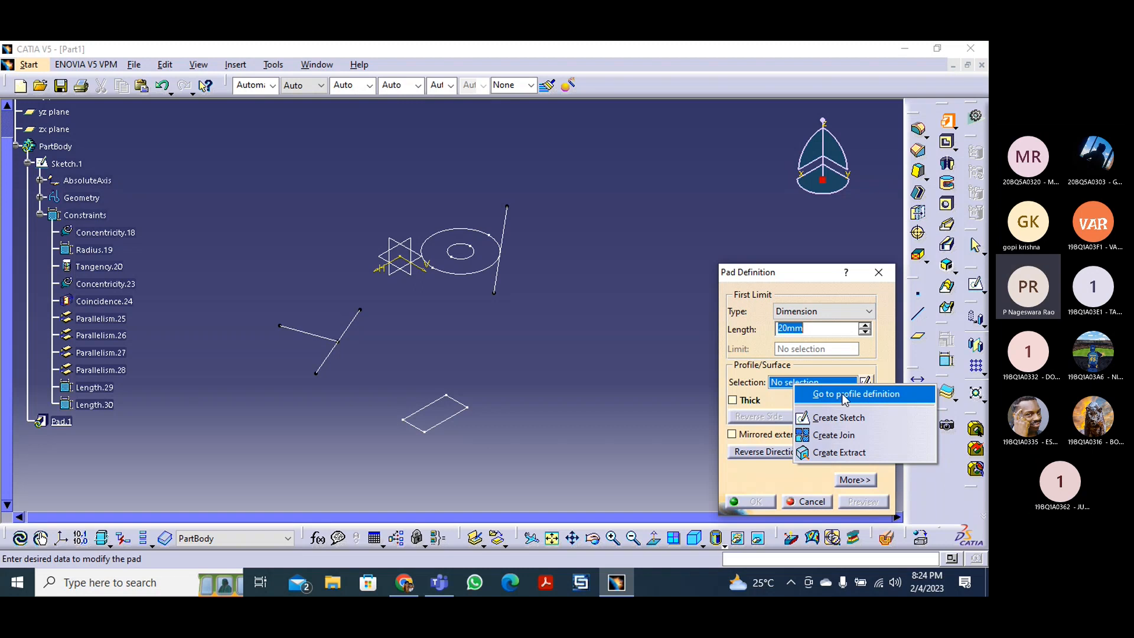
left_click(845, 395)
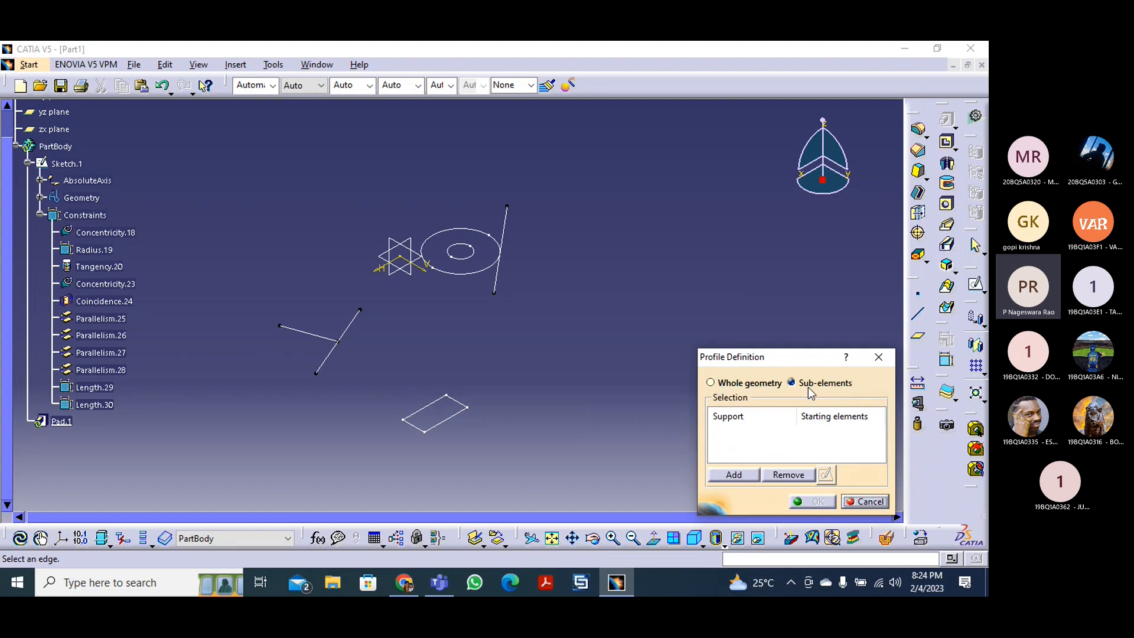
- Add the rectangle as a sub-element of the pad profile, then remove it from the profile list
left_click(731, 475)
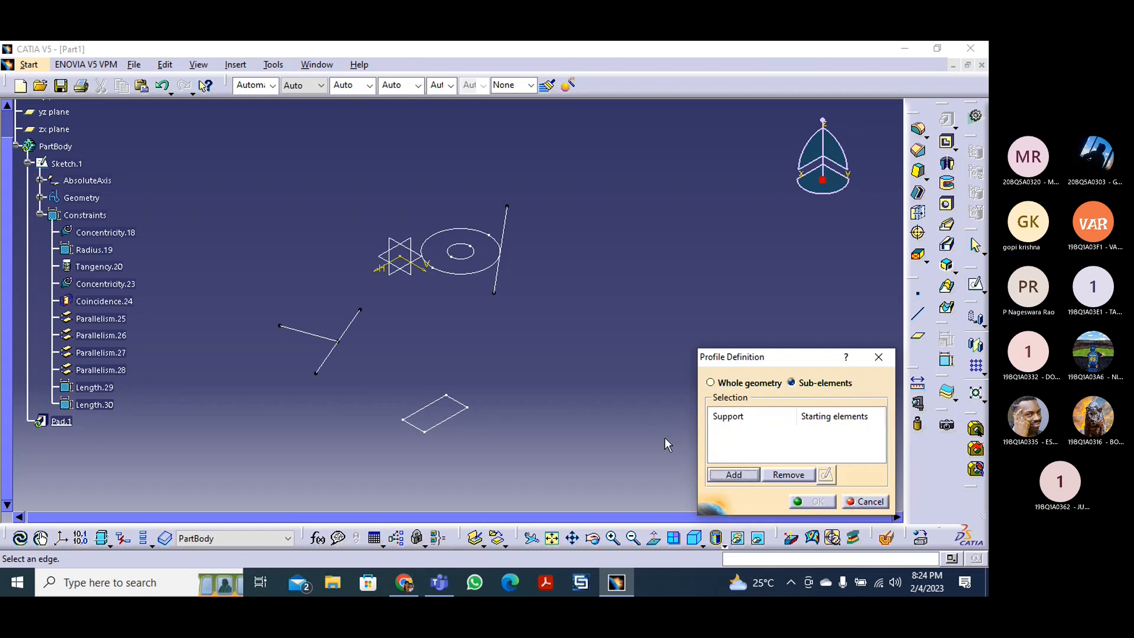
left_click(460, 408)
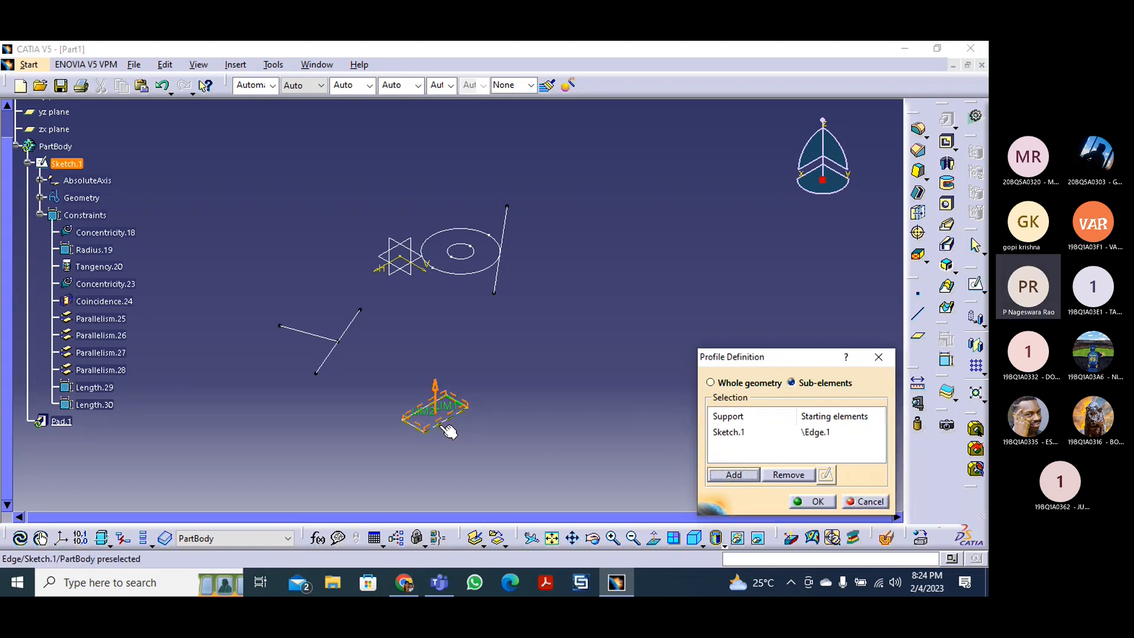
left_click(740, 440)
left_click(790, 475)
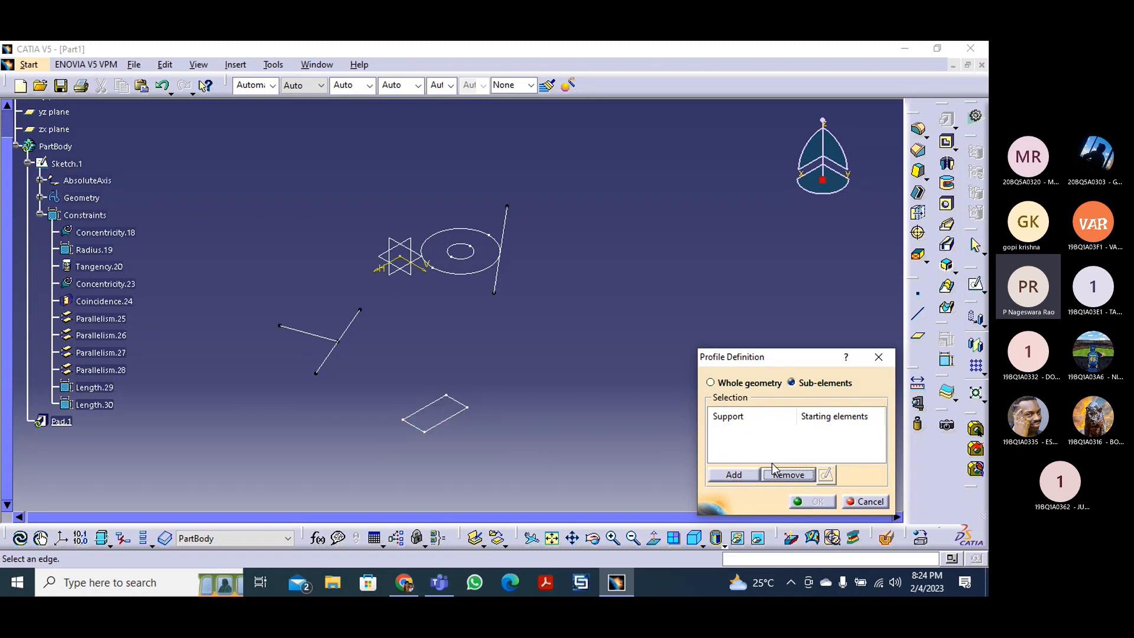
- Add the larger circle and the rectangle as profile sub-elements, then take the rectangle out of the profile
left_click(477, 272)
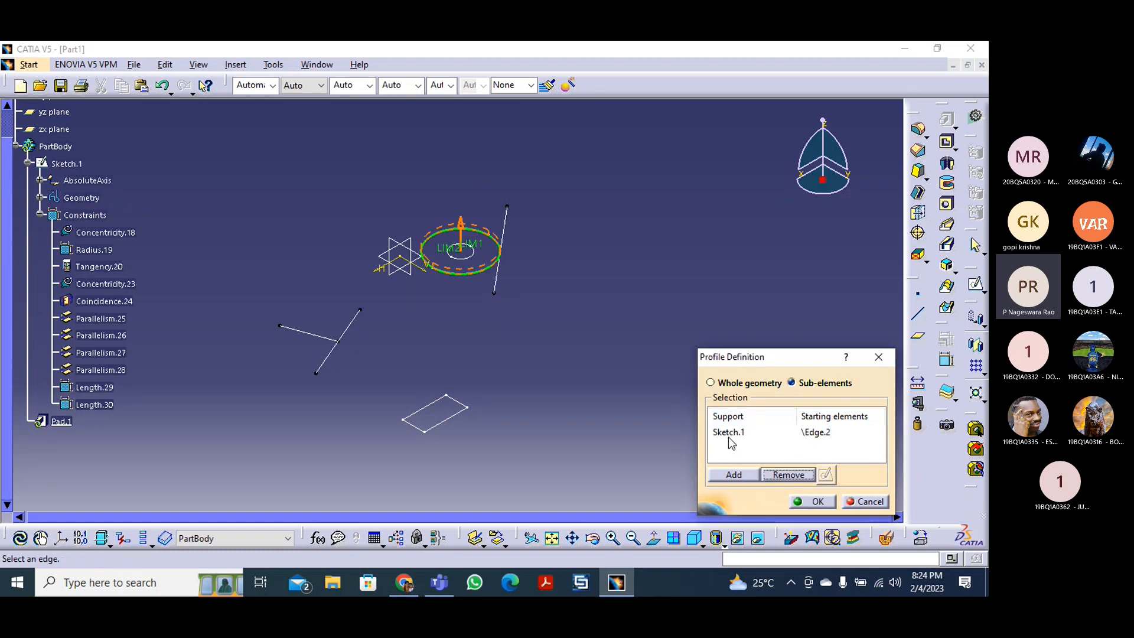
left_click(455, 421)
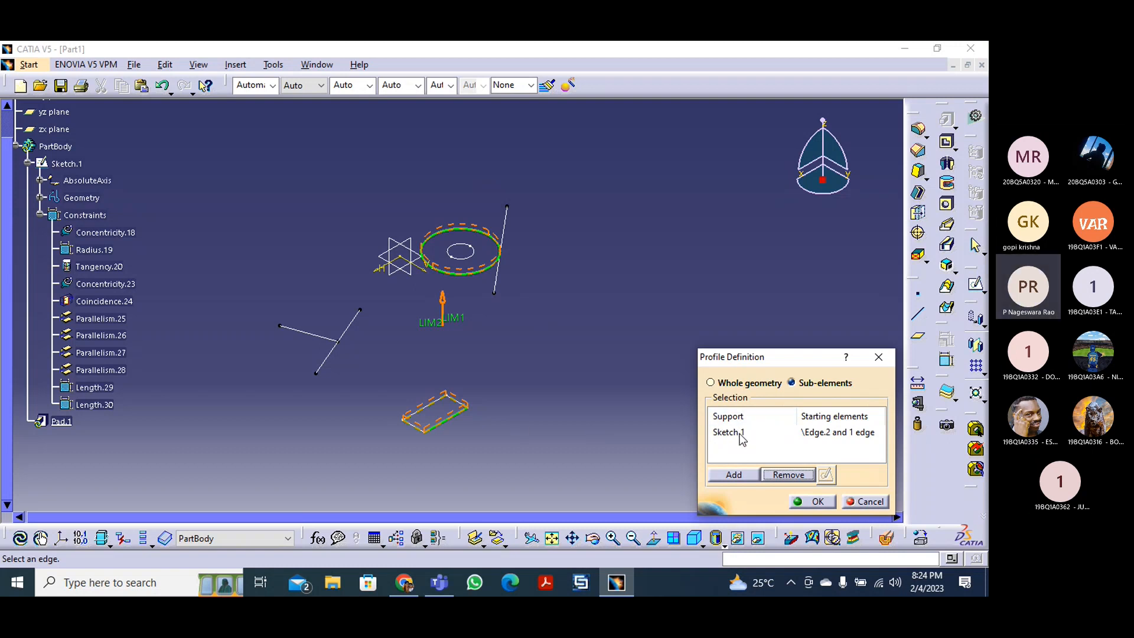
left_click(439, 424)
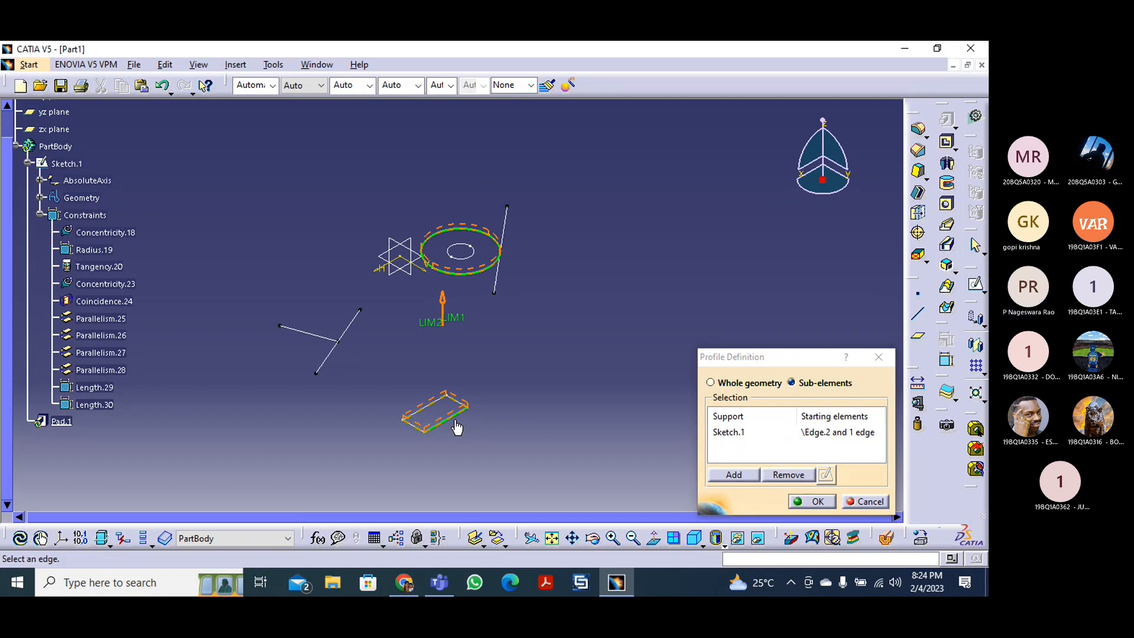
left_click(441, 423)
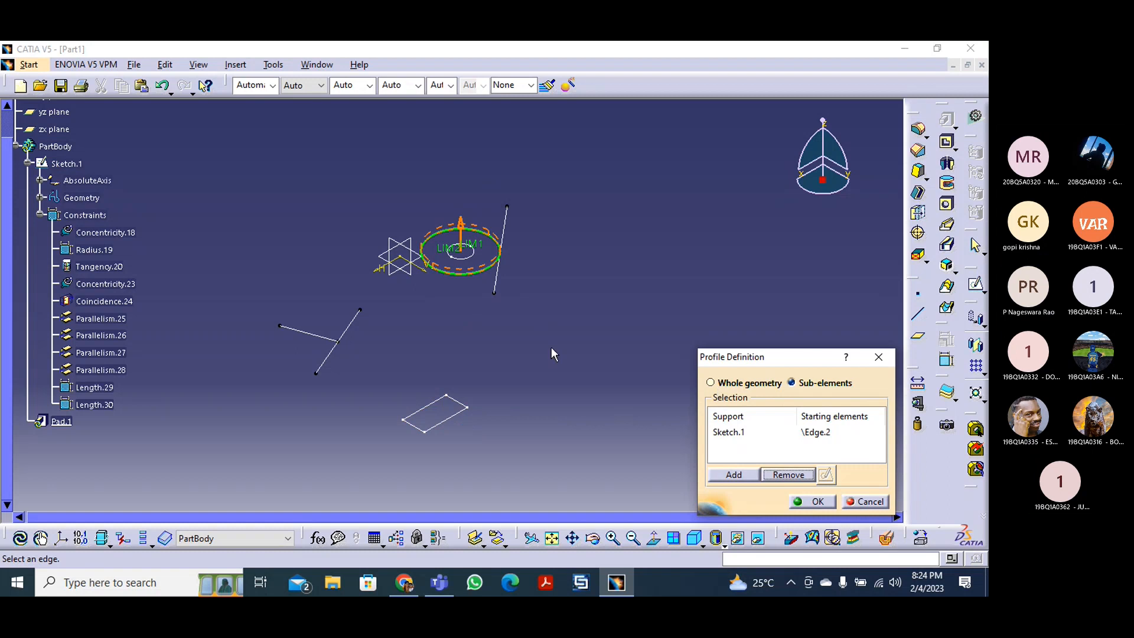
- Remove the larger circle from the pad's profile list and cancel the profile definition
left_click(482, 275)
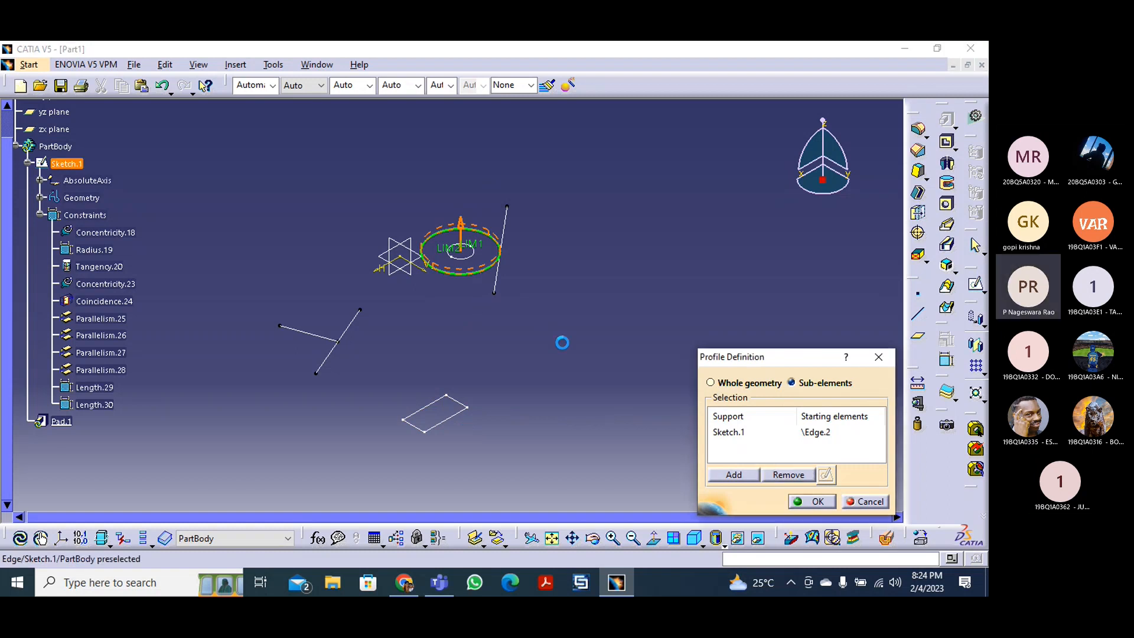
left_click(480, 277)
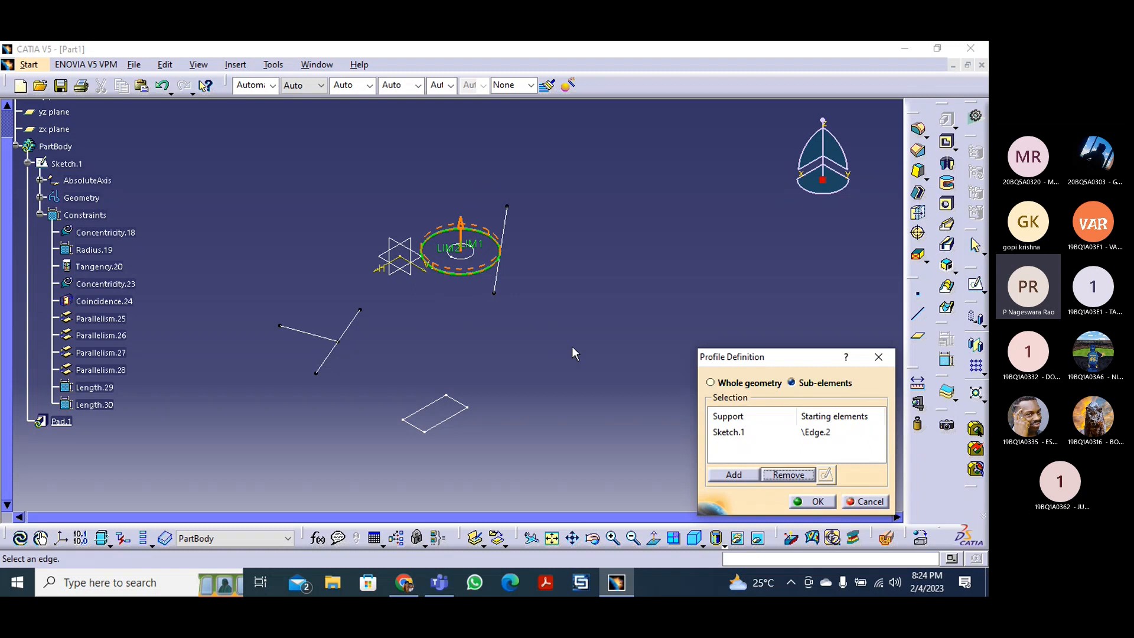
left_click(745, 432)
left_click(781, 476)
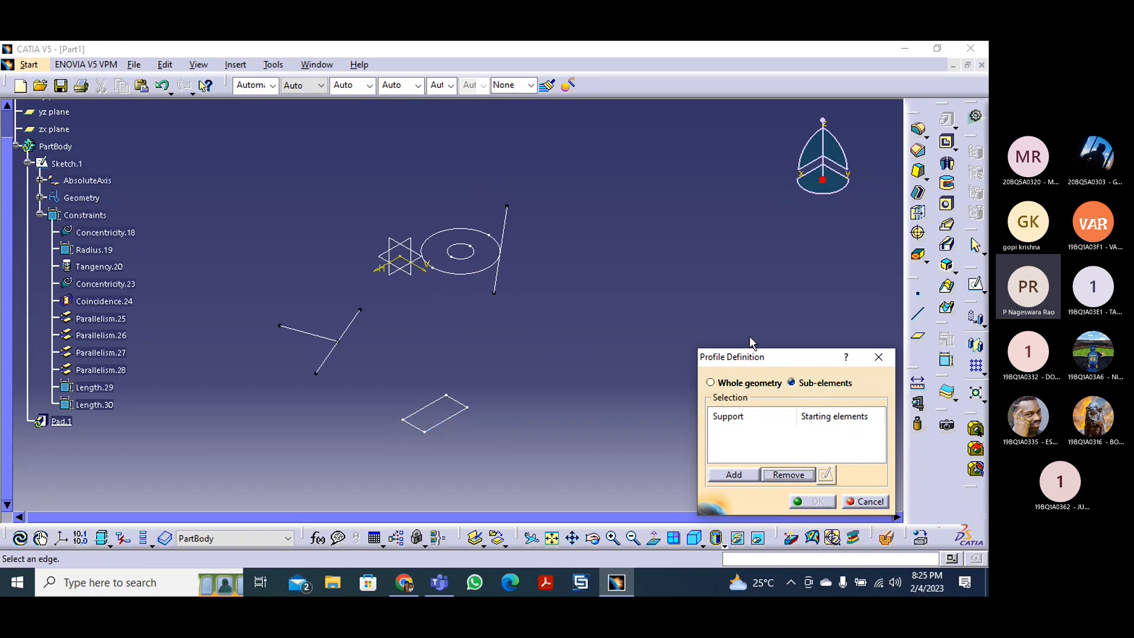
left_click(867, 501)
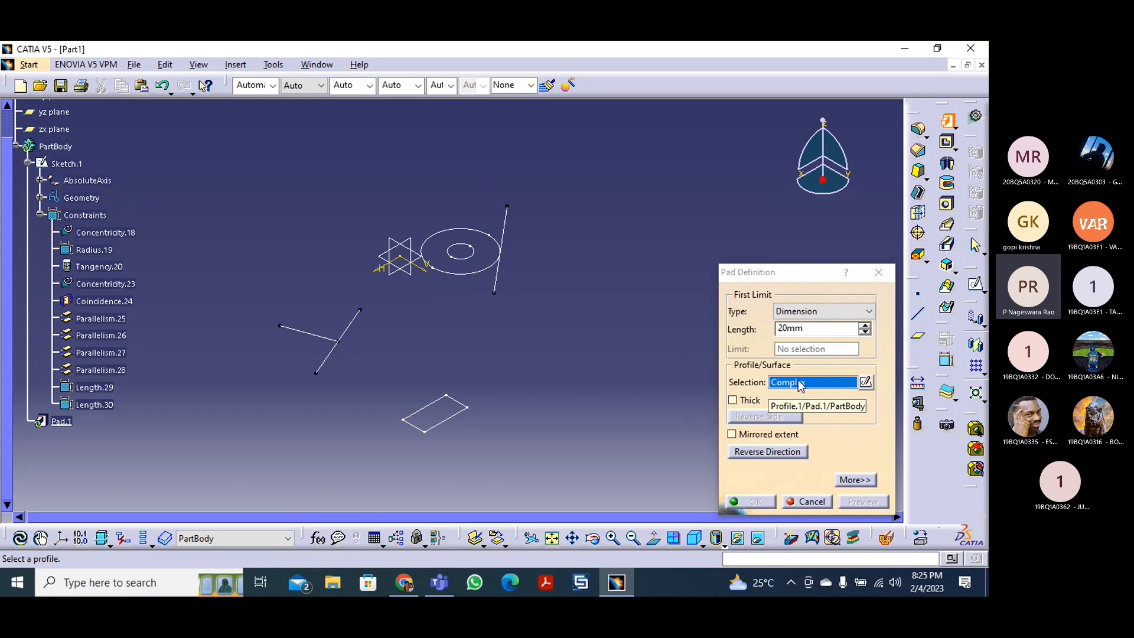
- Reopen the pad's profile definition, try Whole geometry, return to Sub-elements, and accept only the rectangle as the profile
right_click(800, 385)
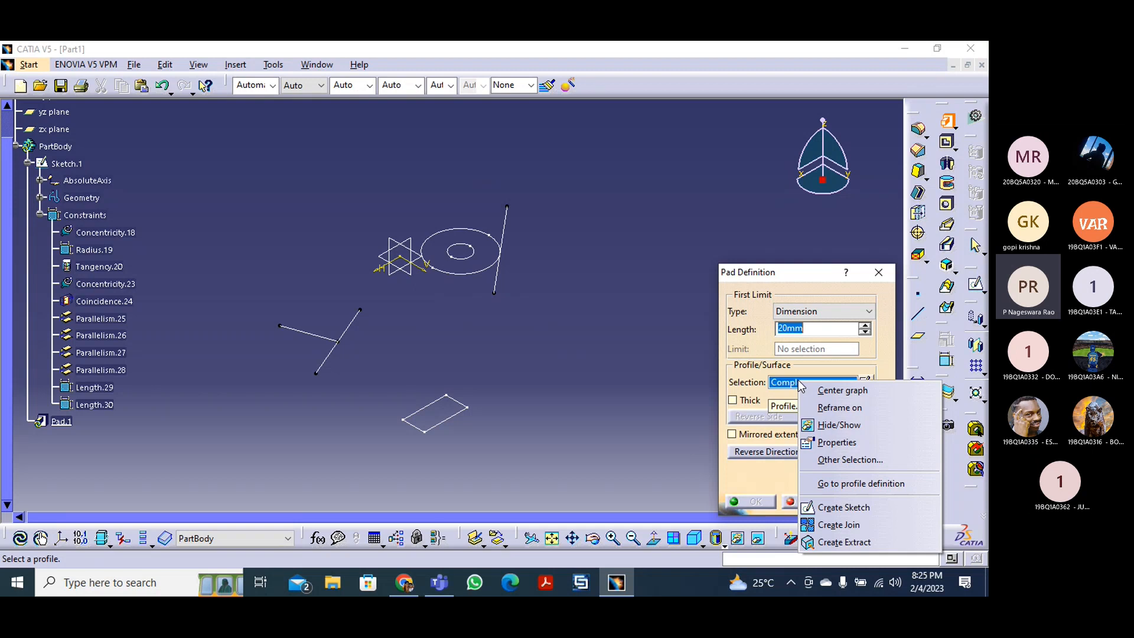
left_click(861, 488)
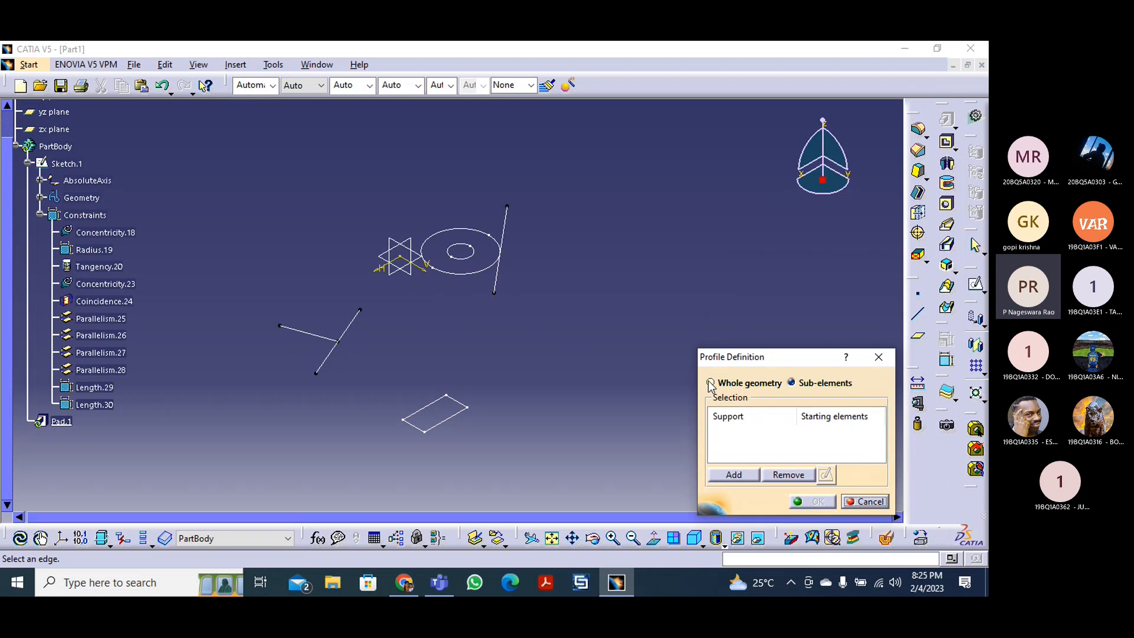
left_click(710, 383)
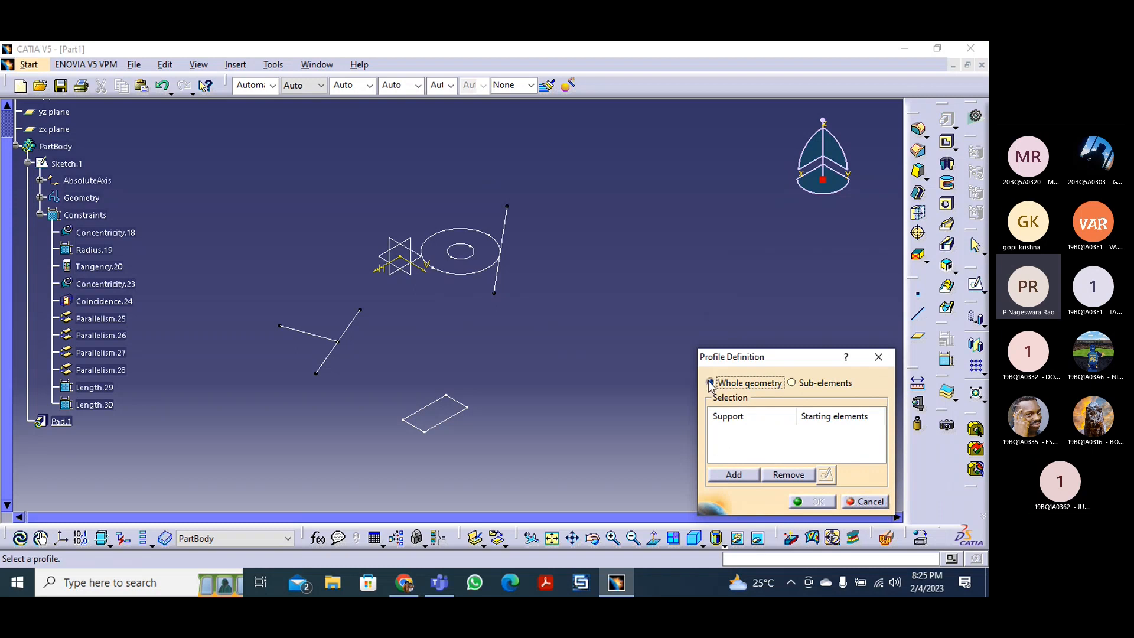
left_click(793, 385)
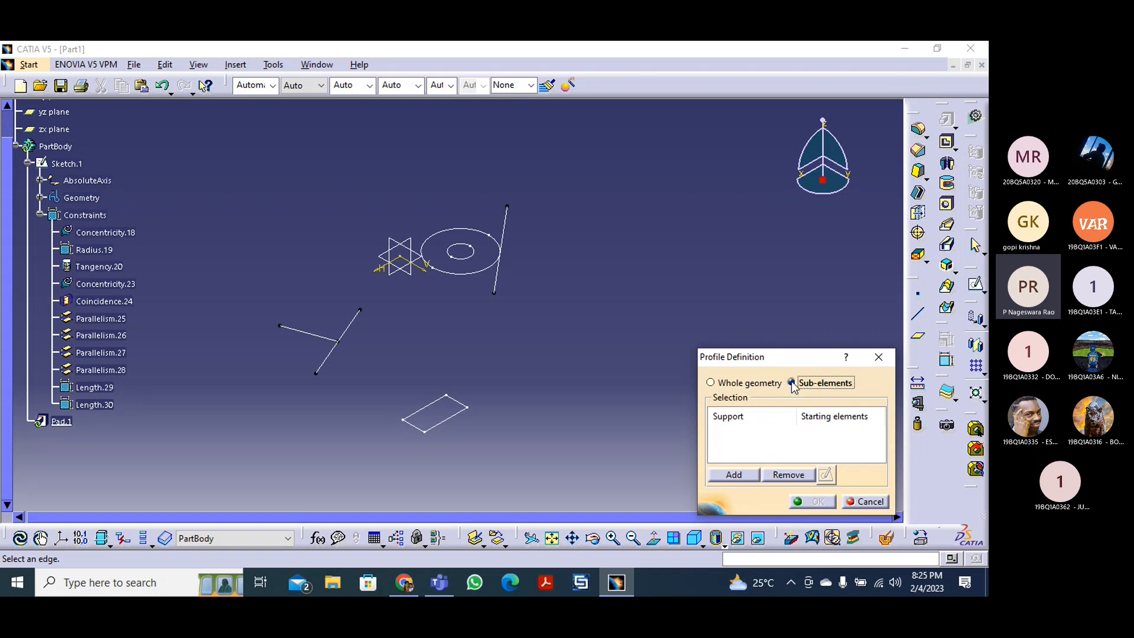
left_click(459, 421)
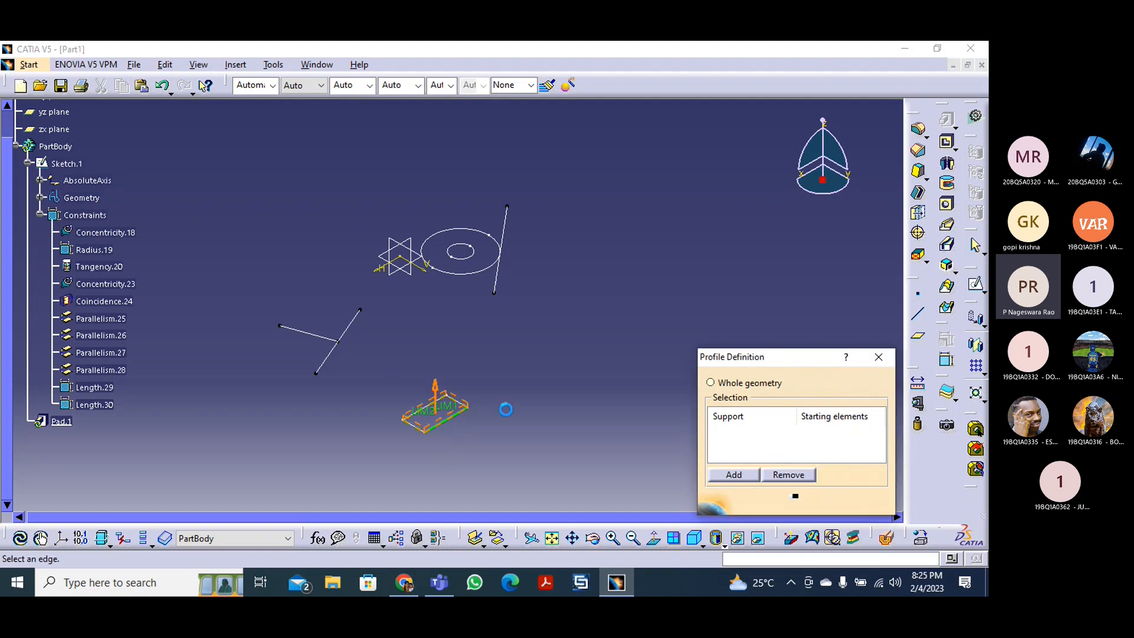
left_click(733, 475)
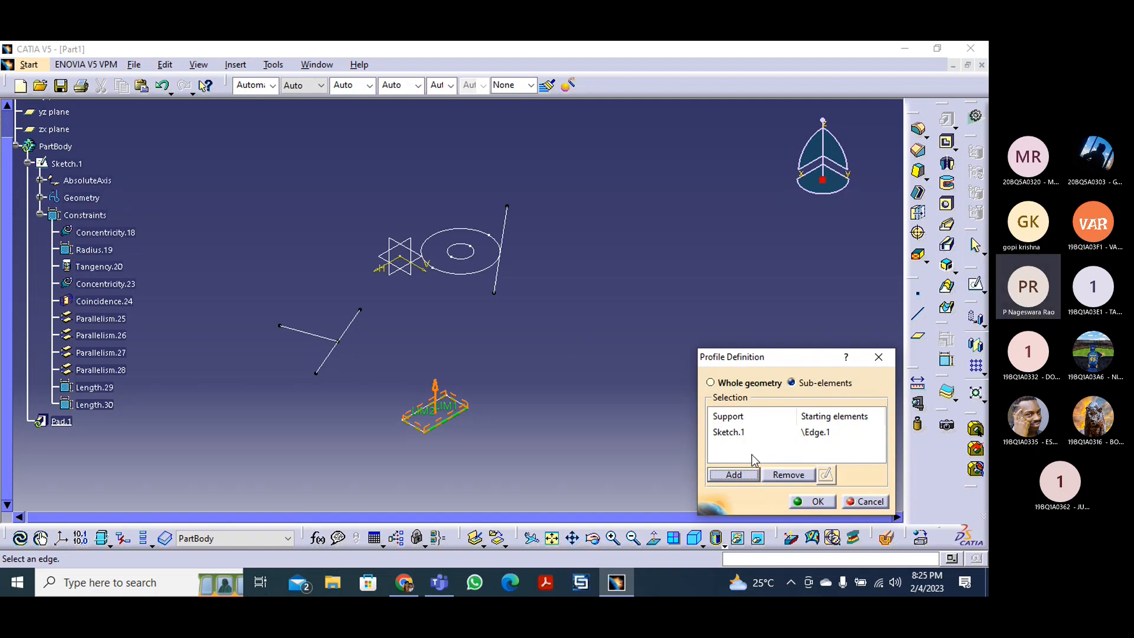
left_click(813, 502)
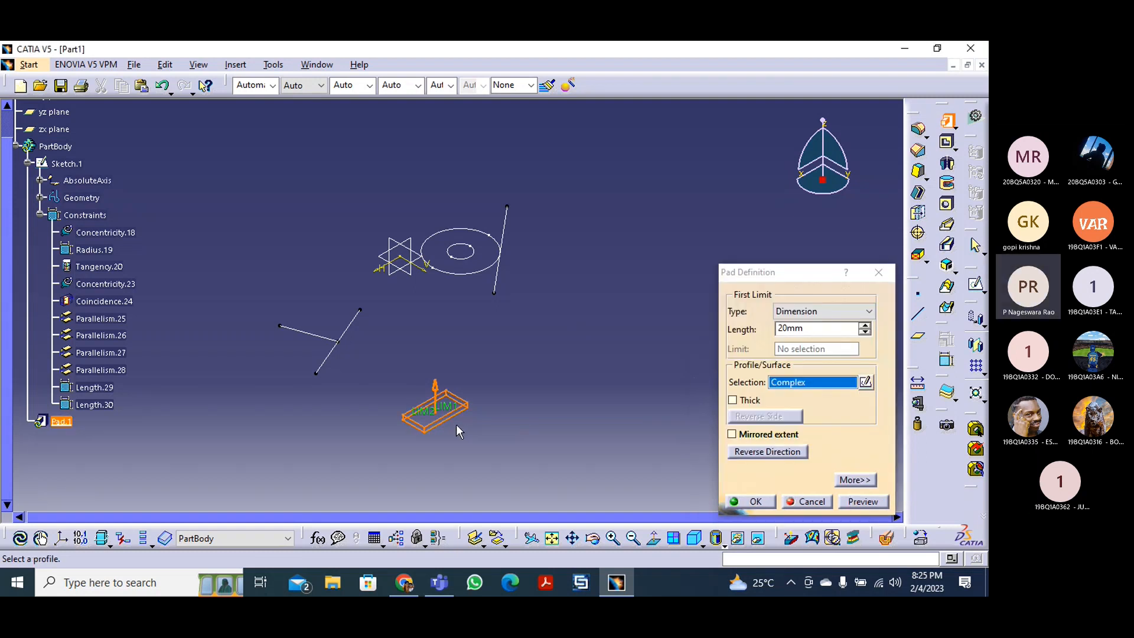
- Set the pad's length to 100 mm and finish extruding the rectangle
left_click(809, 329)
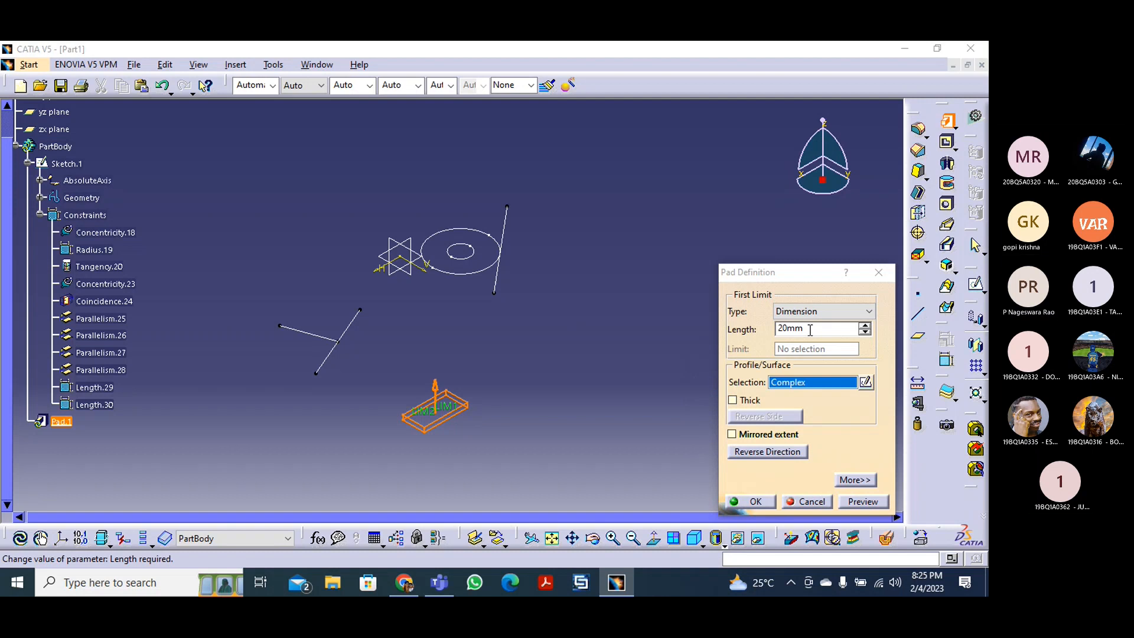
key("Return")
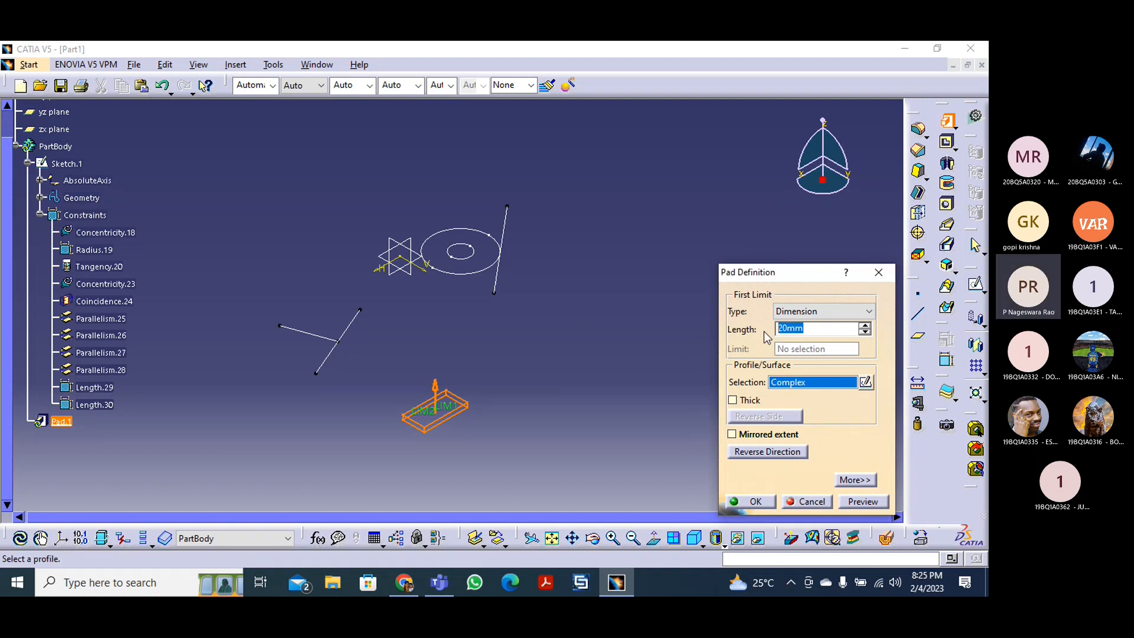
type("100")
left_click(635, 411)
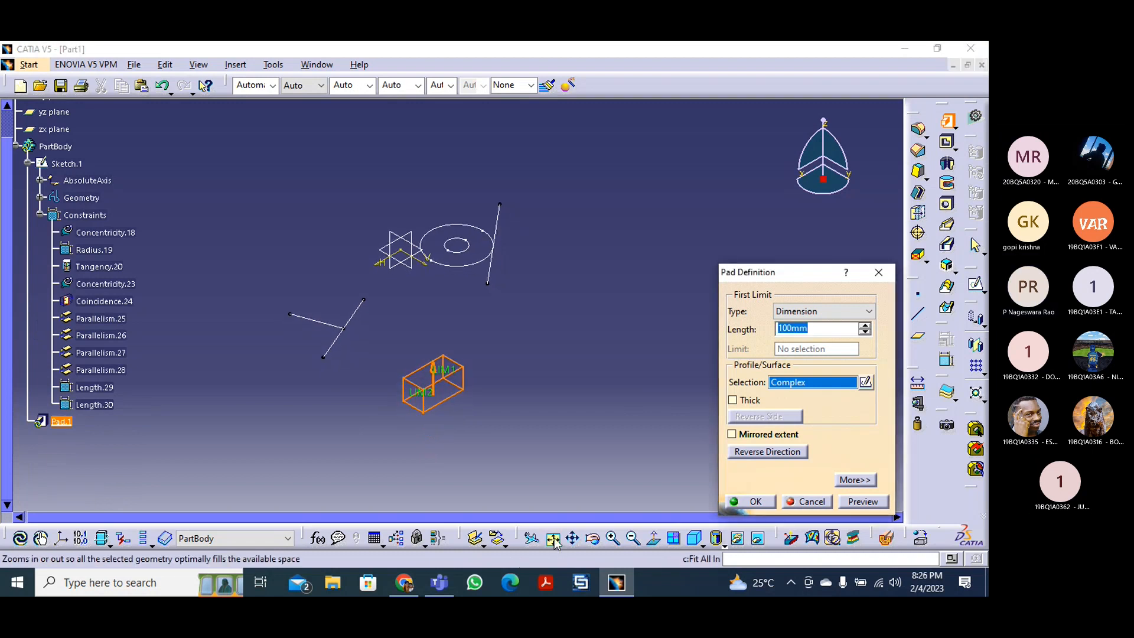
left_click(573, 540)
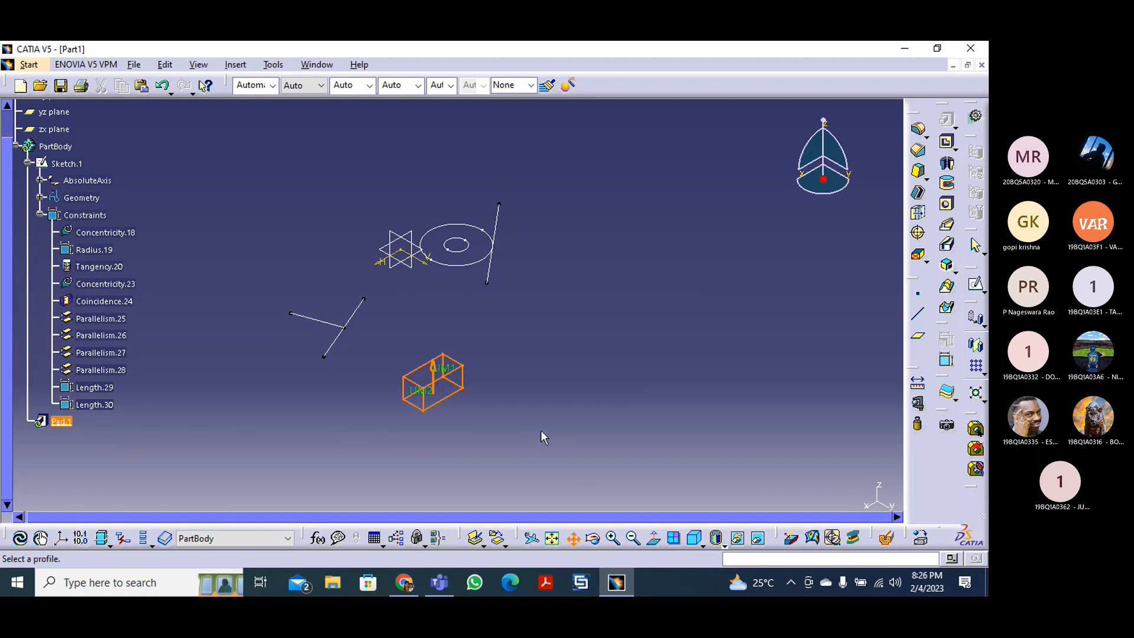
left_click(616, 431)
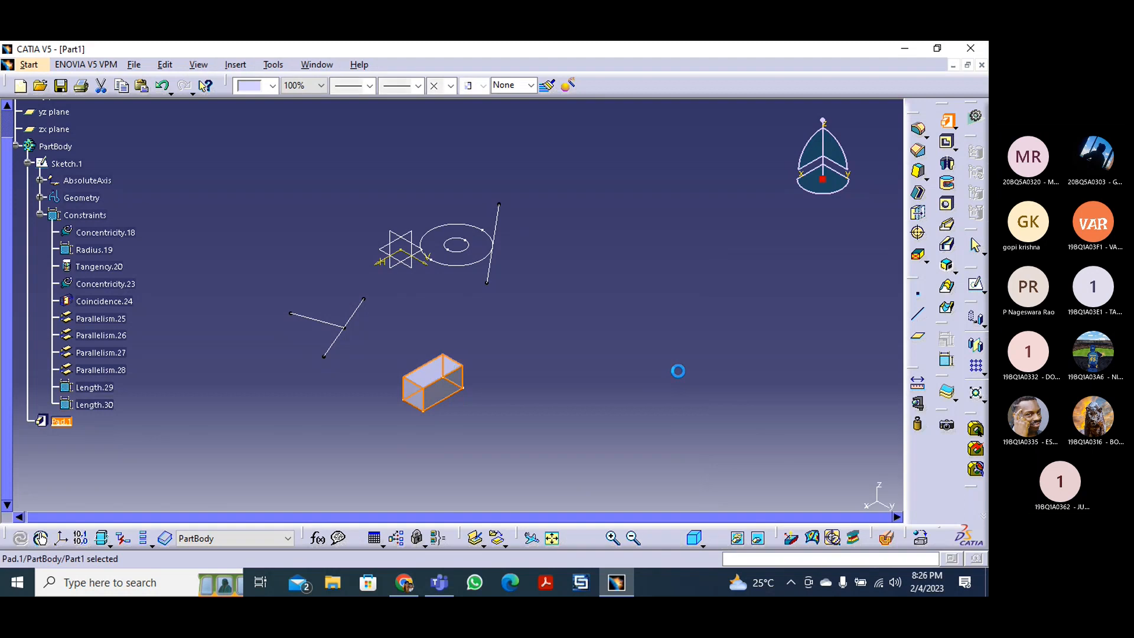
left_click(534, 418)
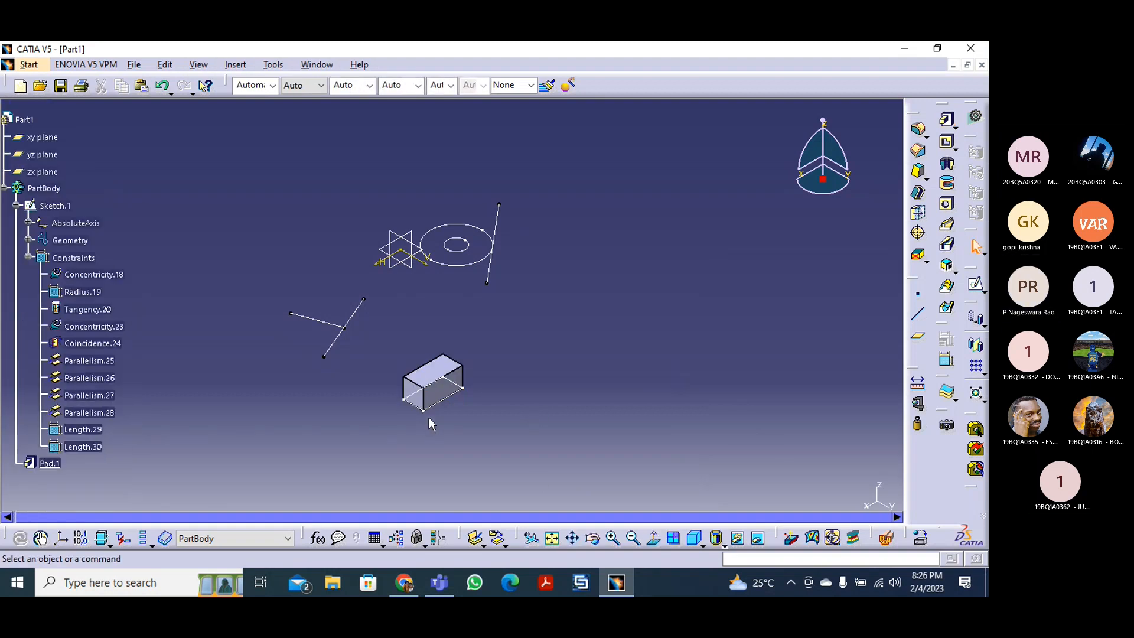
- View the padded block in plain Shading mode, then return the display to Shading with Edges
left_click(612, 539)
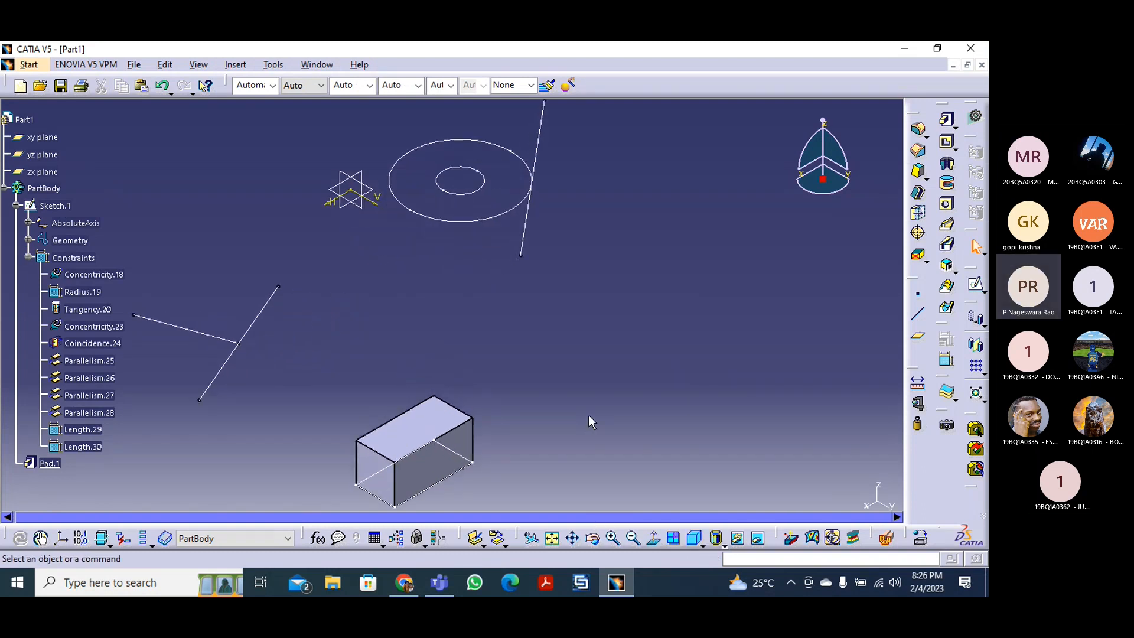
left_click(724, 543)
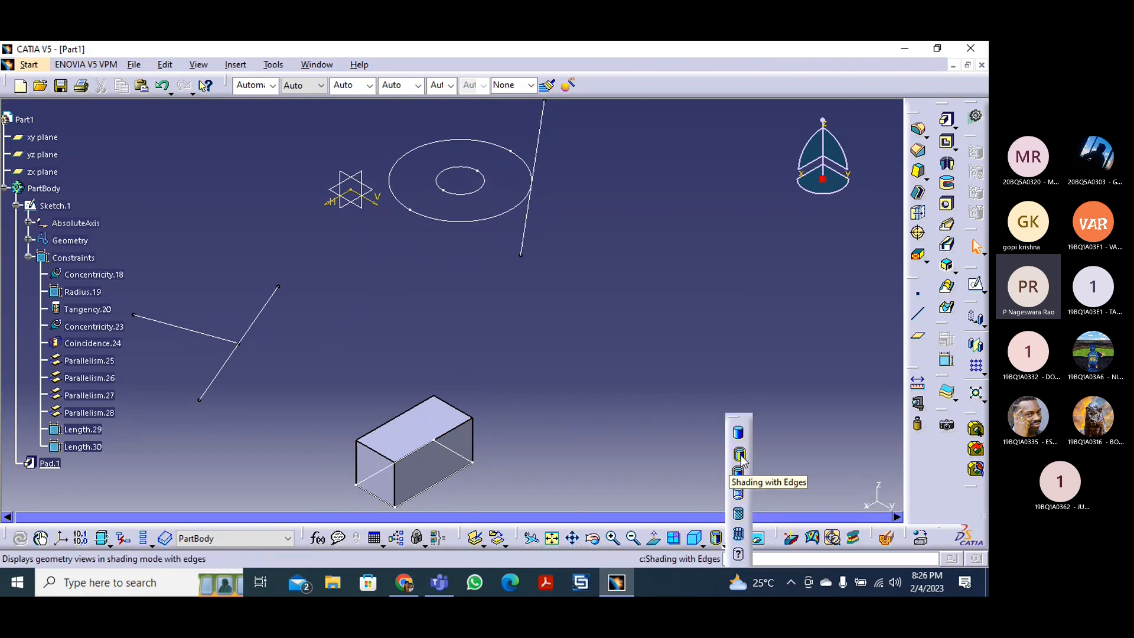
left_click(739, 434)
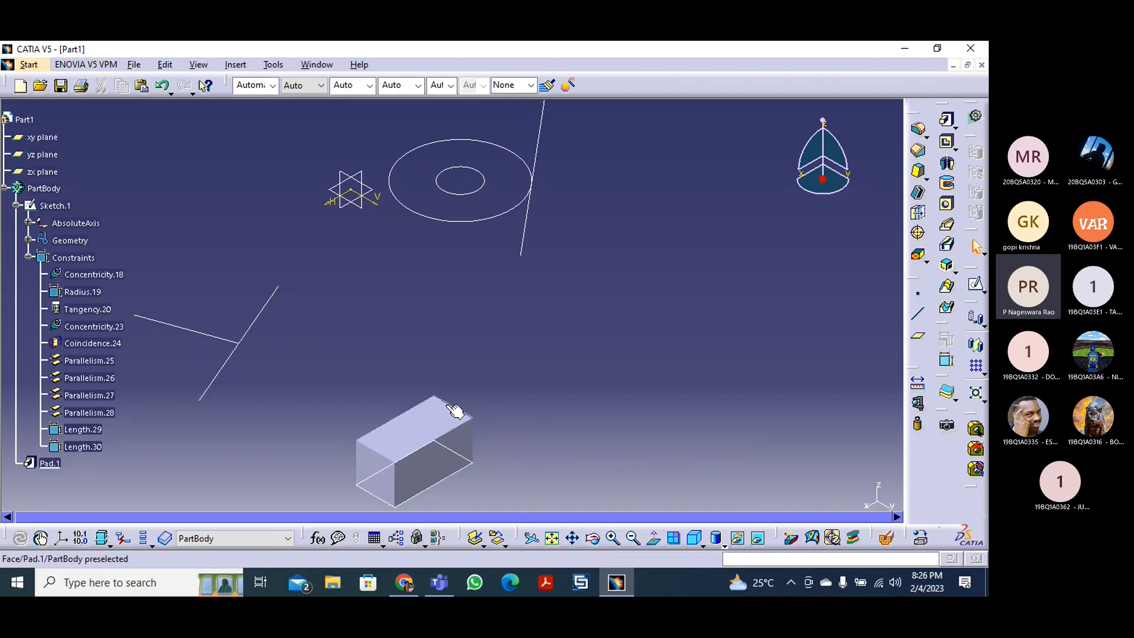
left_click(725, 543)
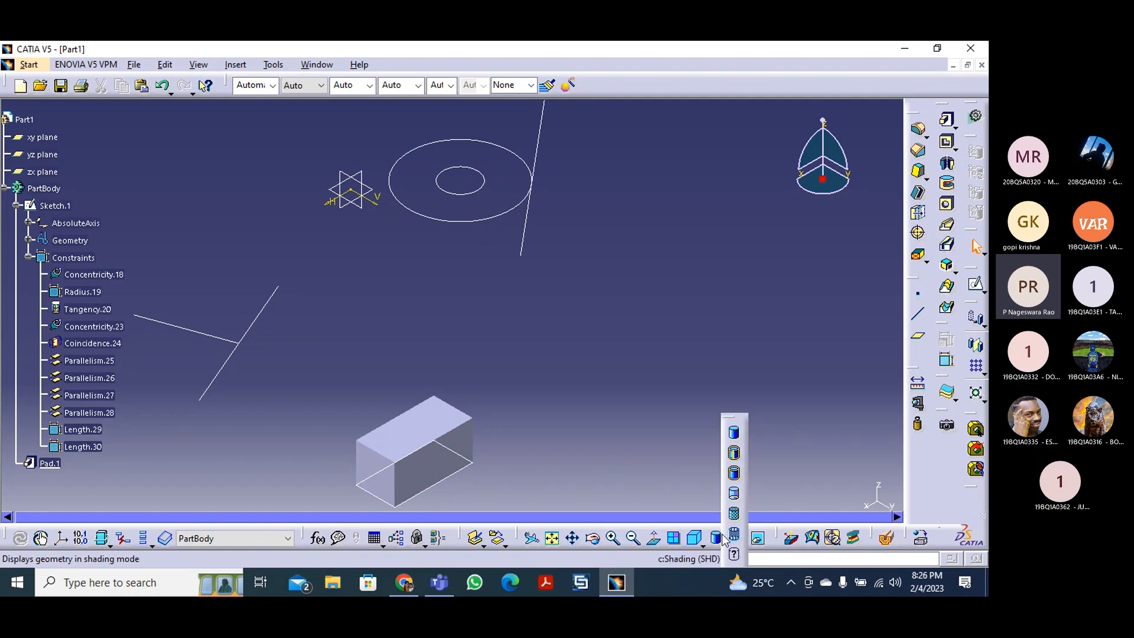
left_click(734, 453)
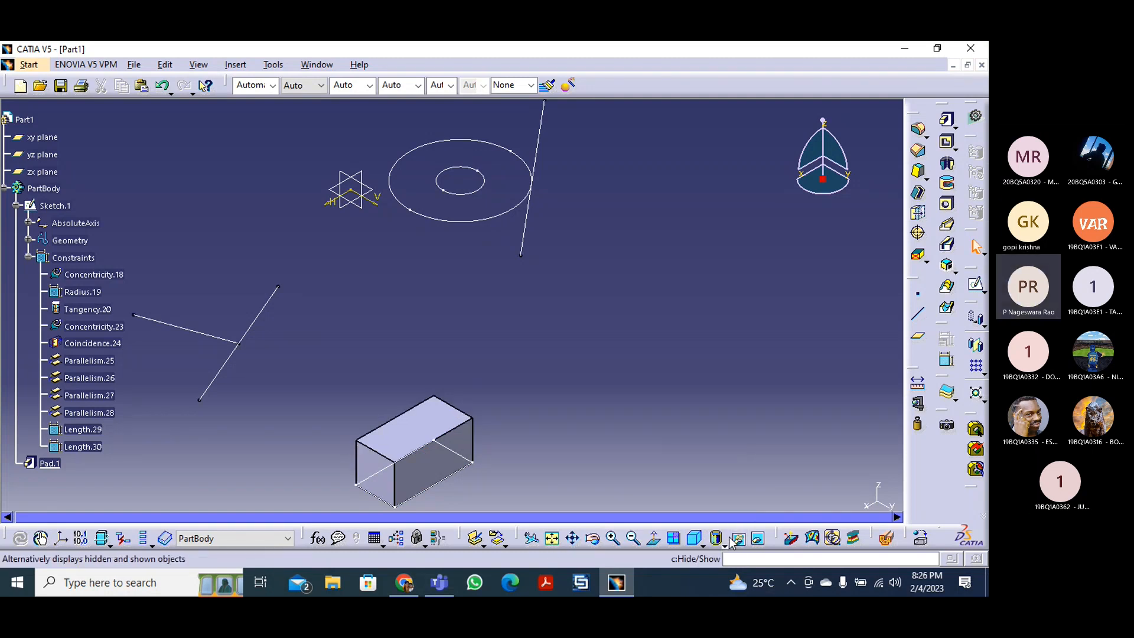
- View the block with Shading with Edges and Hidden Edges and in wireframe, then restore Shading with Edges
left_click(725, 542)
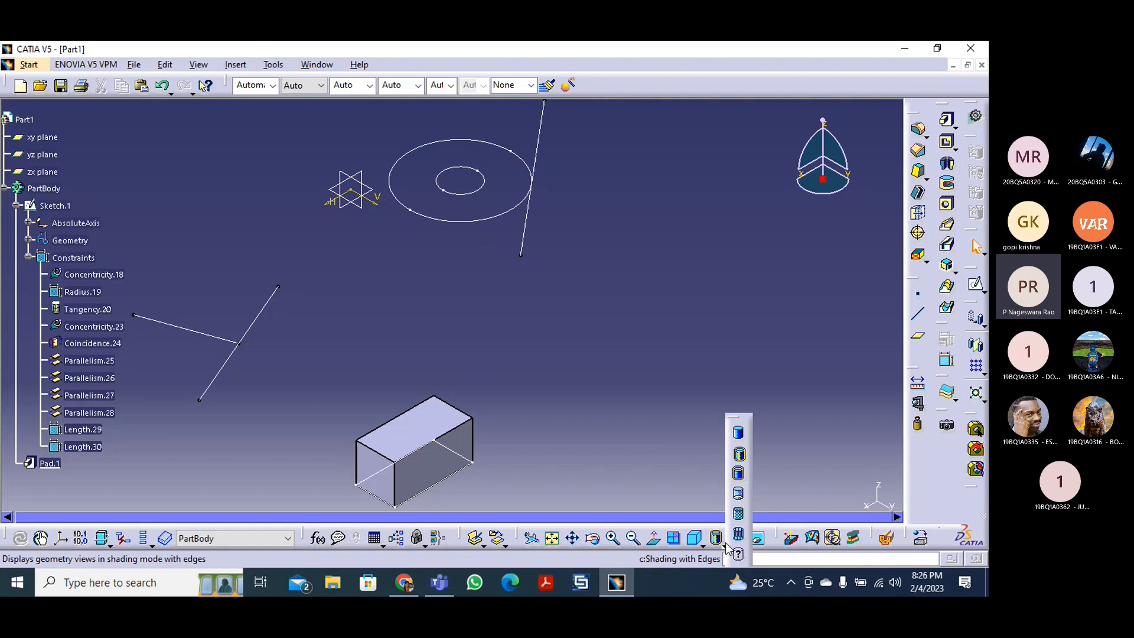
left_click(739, 497)
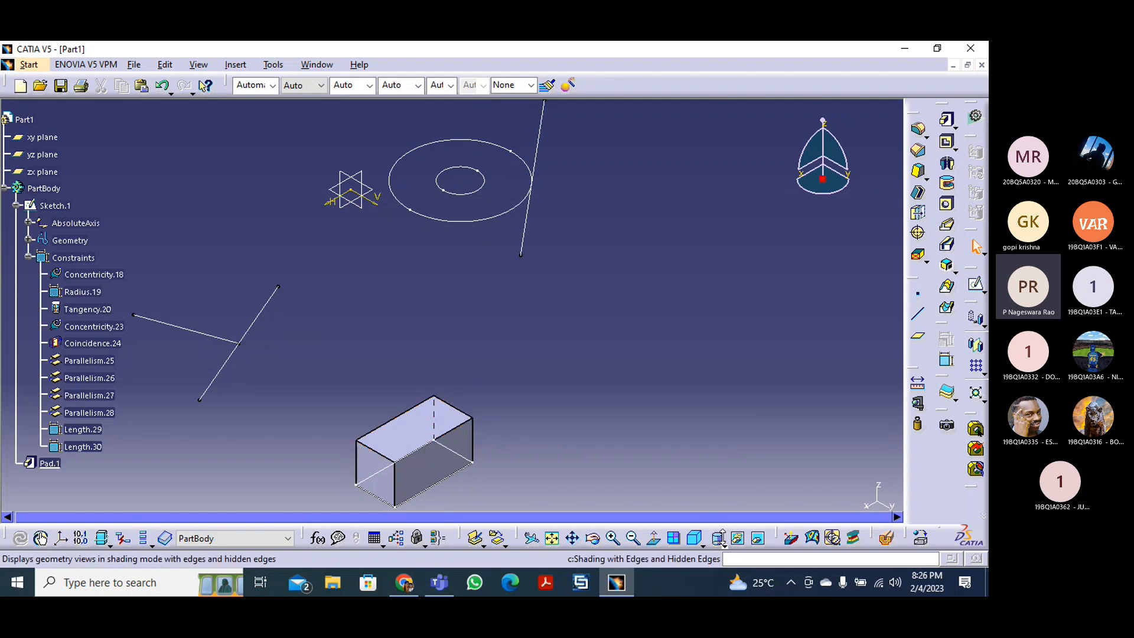
left_click(724, 545)
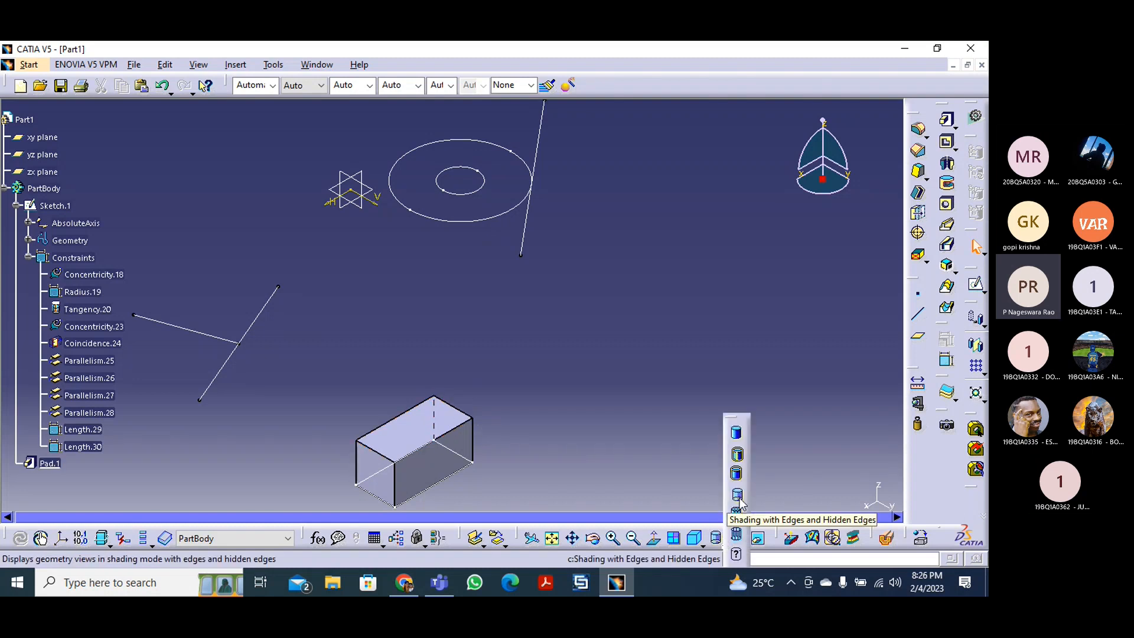
left_click(724, 546)
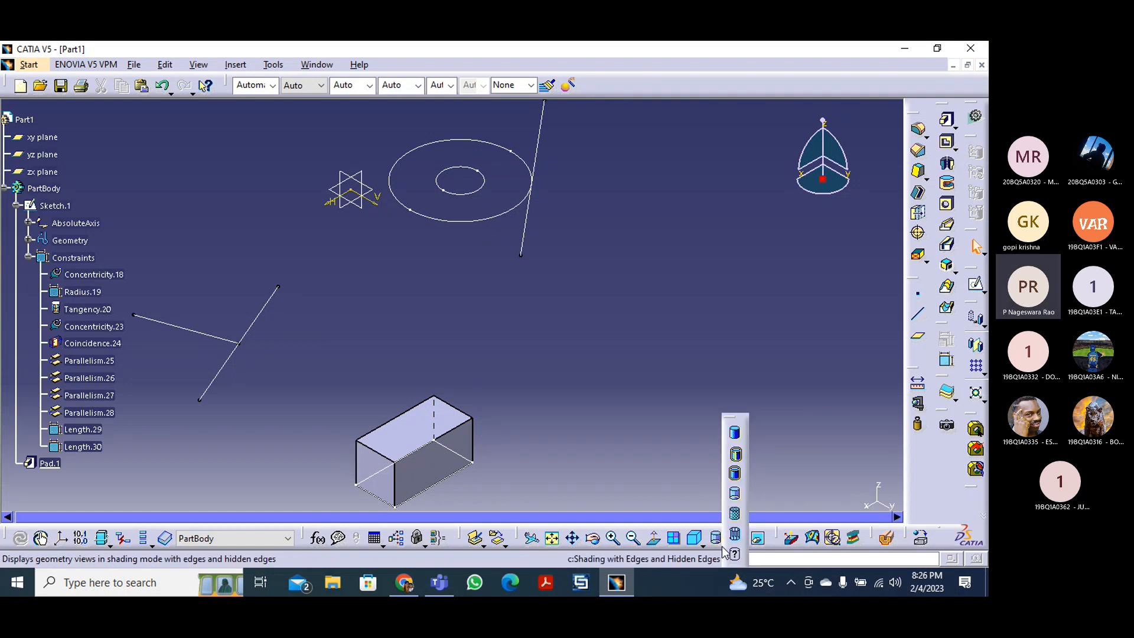
left_click(737, 535)
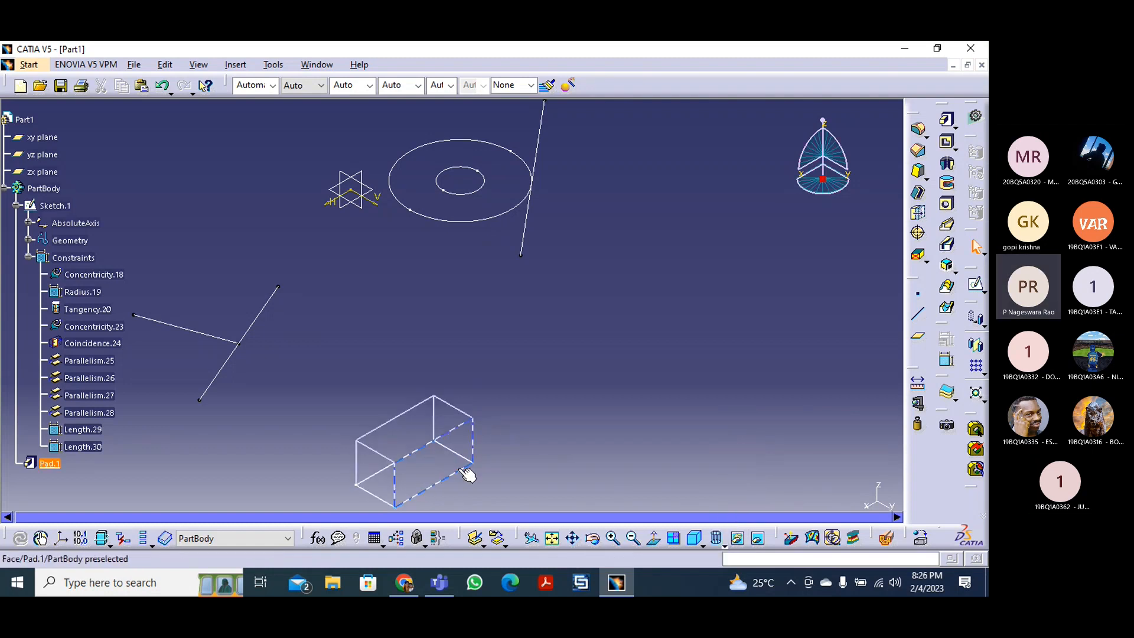
left_click(726, 545)
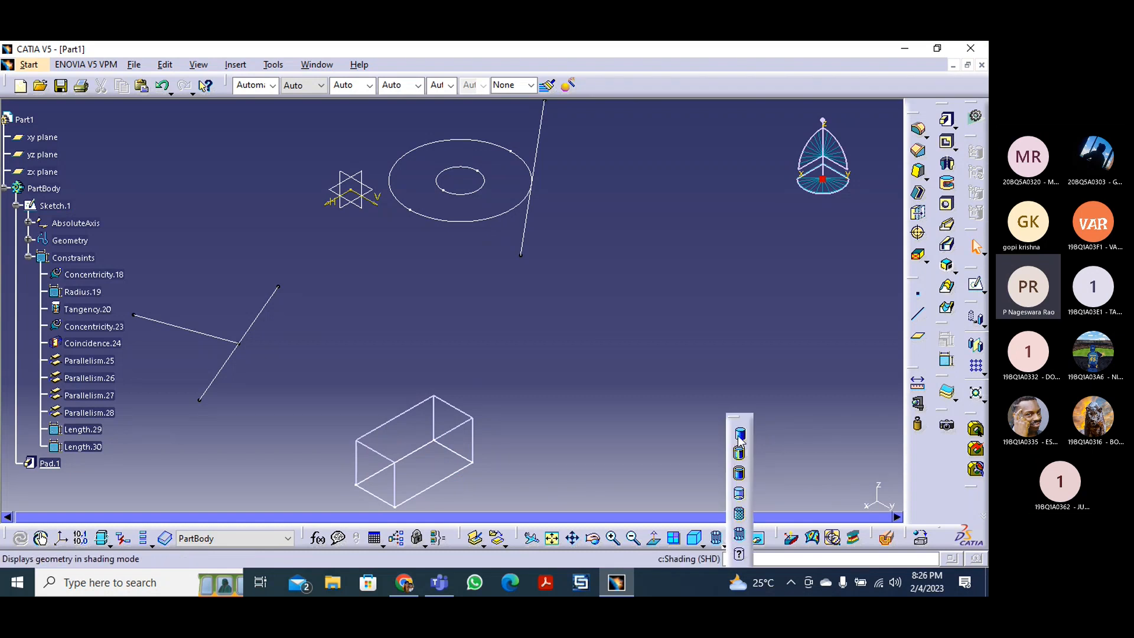
left_click(740, 455)
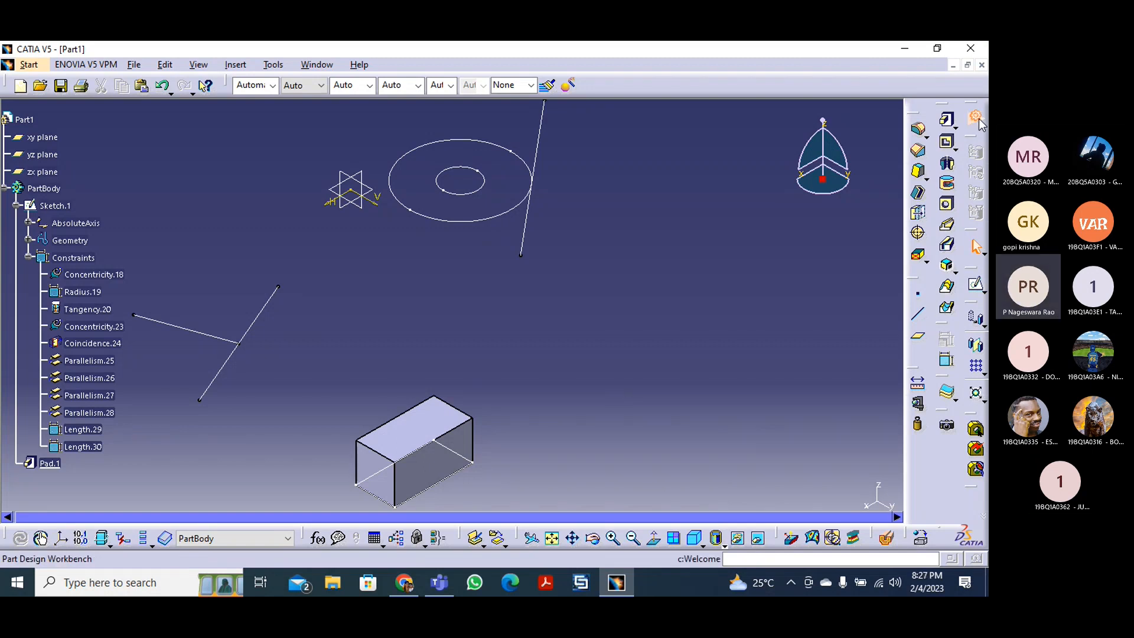
left_click(955, 126)
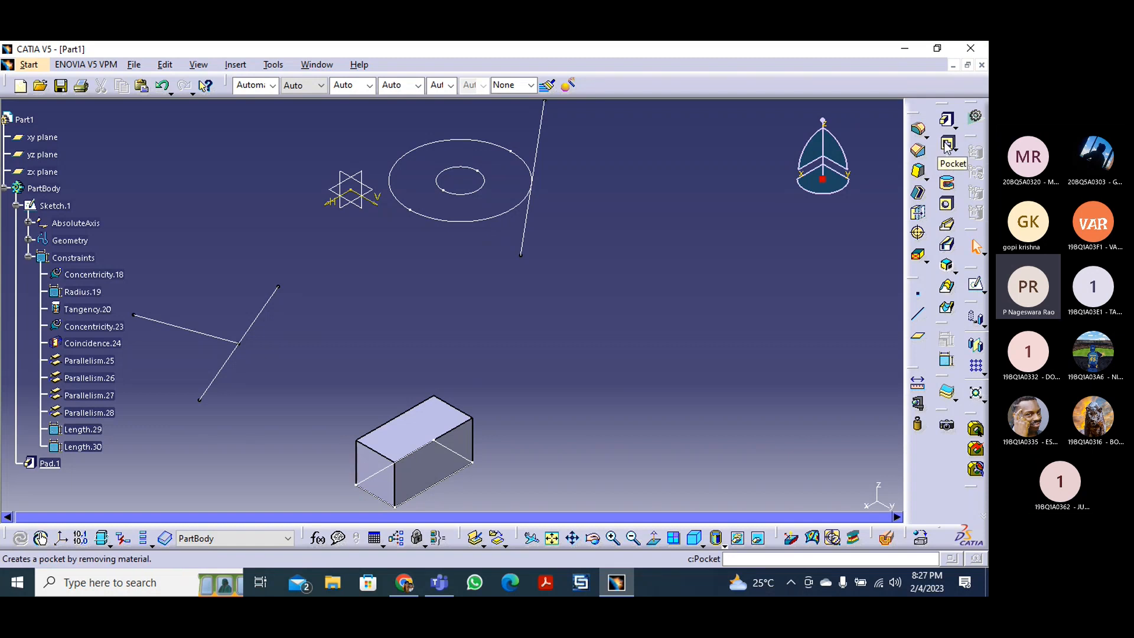
left_click(952, 149)
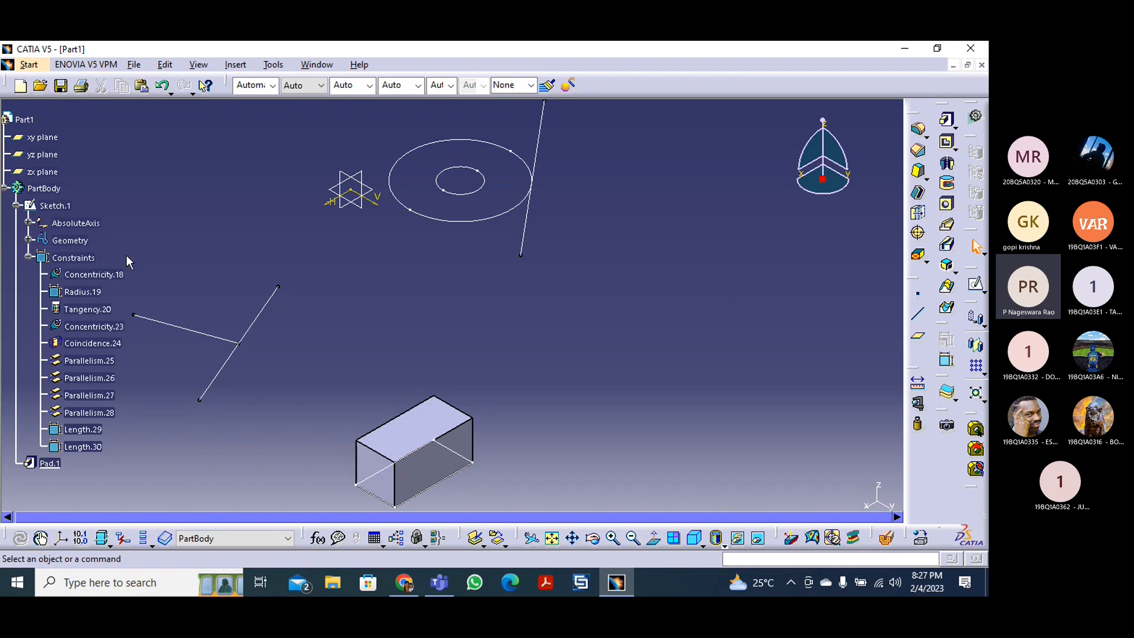
- Collapse the Constraints and Sketch.1 branches of the specification tree and highlight Pad.1 beneath the sketch
left_click(28, 258)
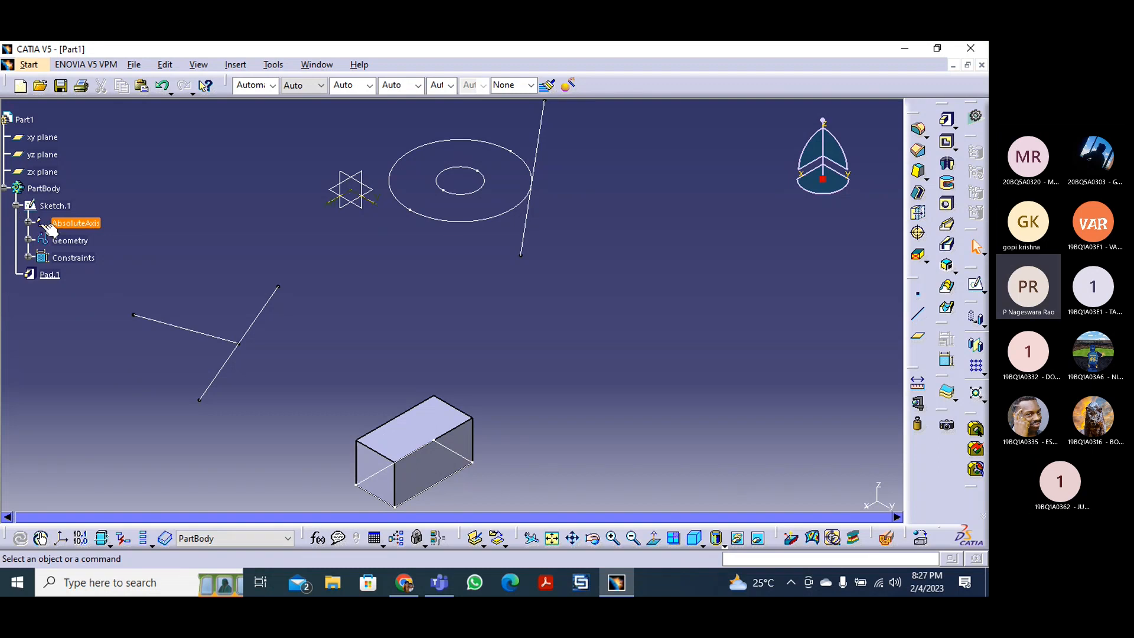
left_click(16, 205)
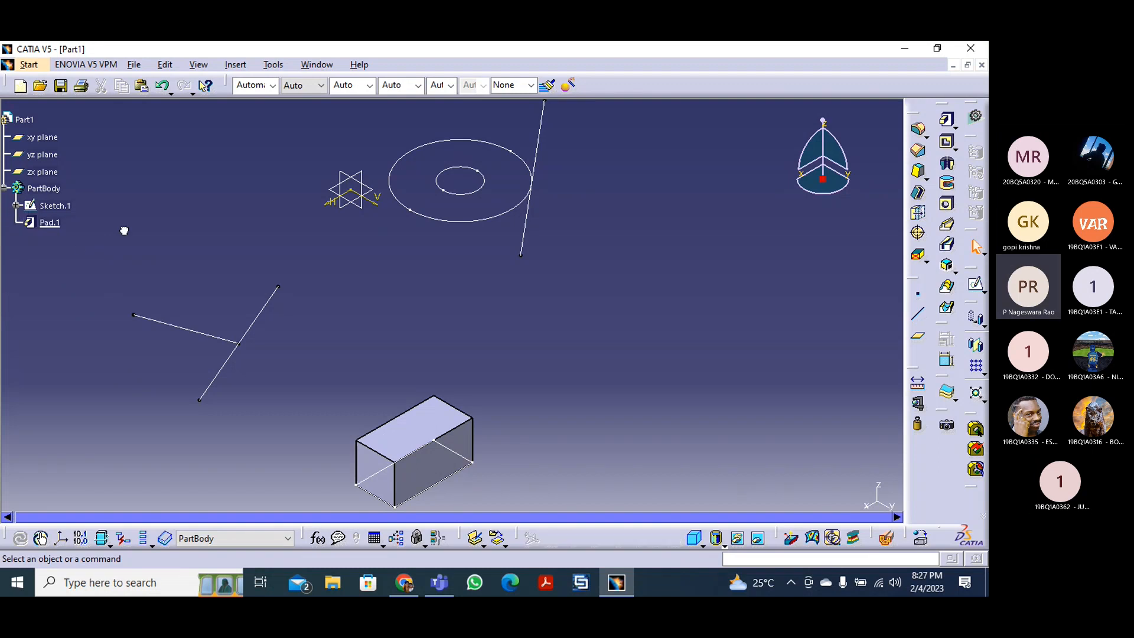
left_click(61, 228)
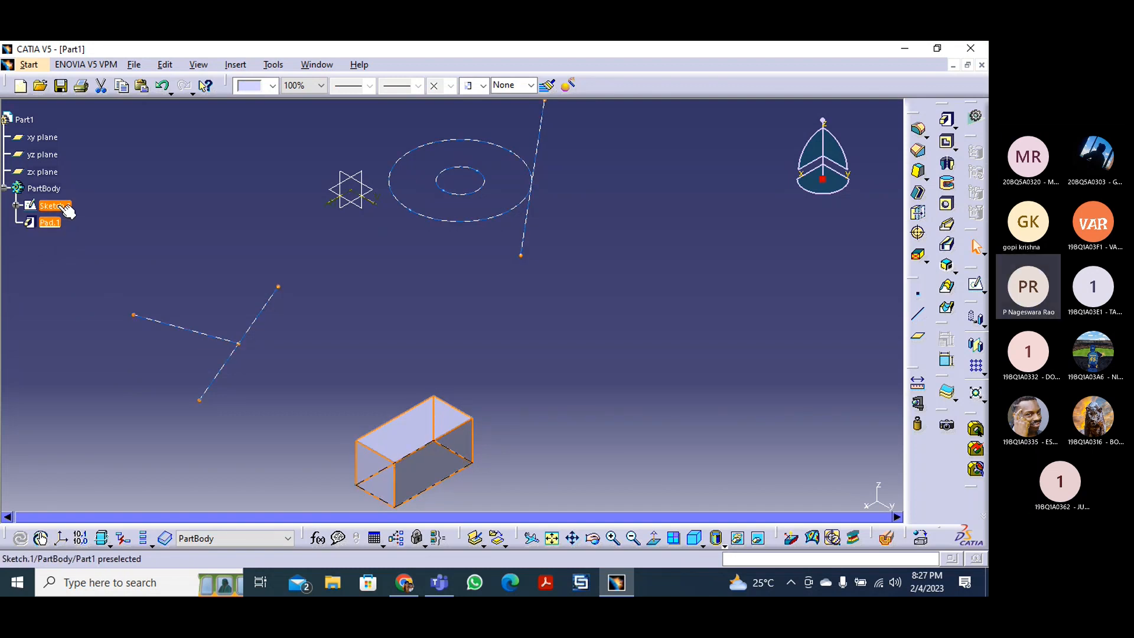
left_click(60, 225)
left_click(97, 225)
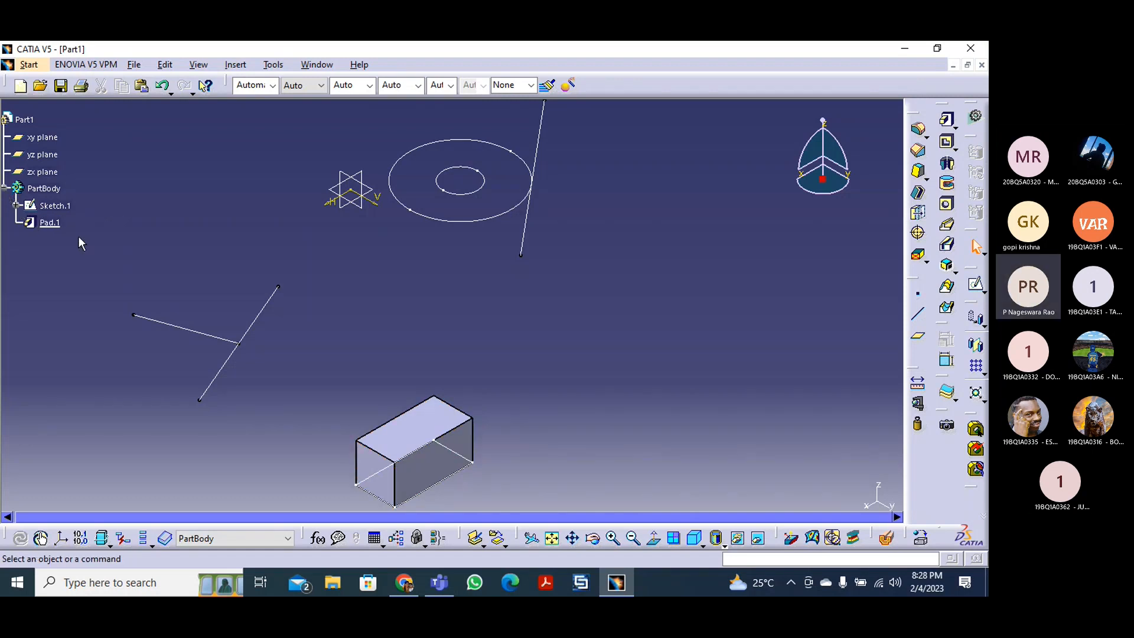
- Enlarge the specification tree's text and inspect the contents of Sketch.1, leaving its branch collapsed
scroll(62, 269, "up", 2, "ctrl")
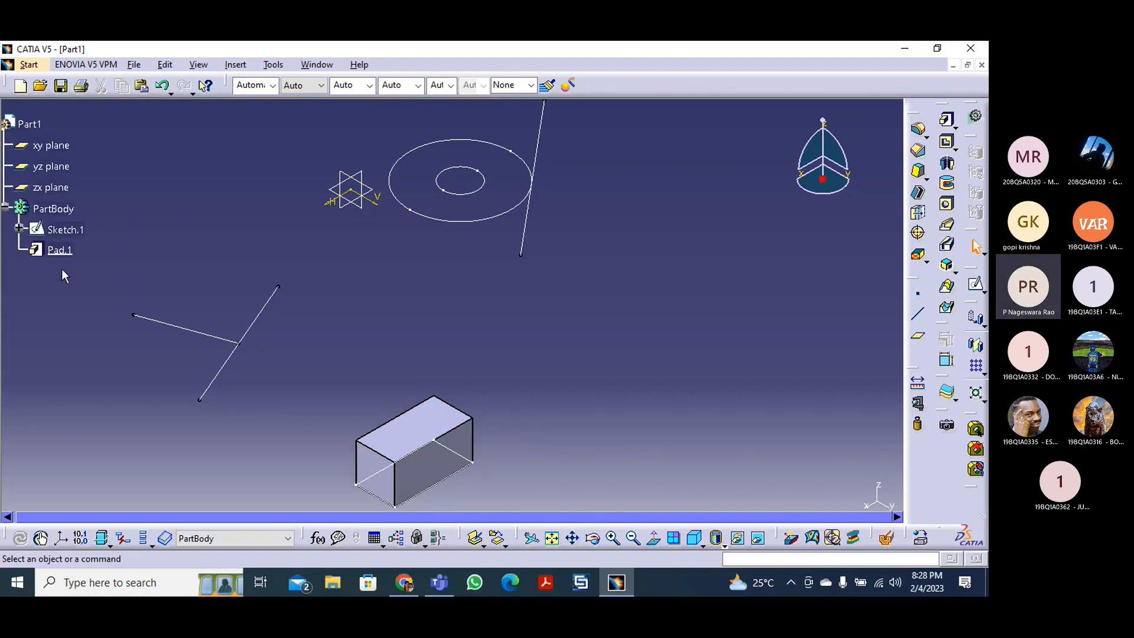
scroll(66, 291, "up", 2, "ctrl")
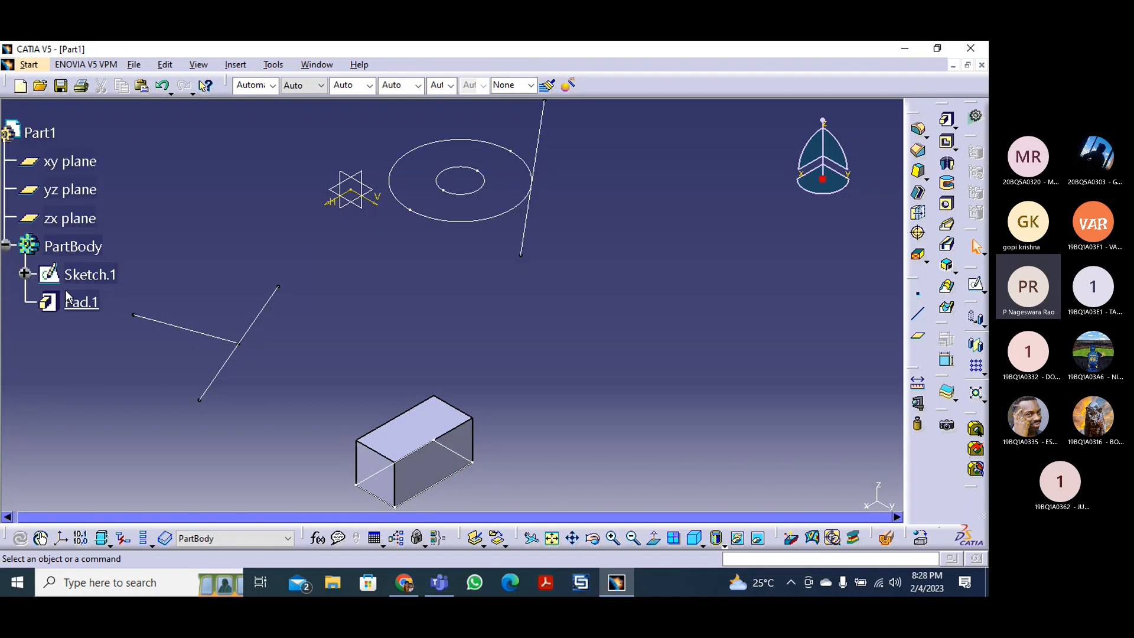
scroll(65, 289, "down", 4, "ctrl")
scroll(65, 290, "up", 4, "ctrl")
scroll(65, 294, "down", 2, "ctrl")
scroll(66, 294, "up", 2, "ctrl")
left_click(25, 273)
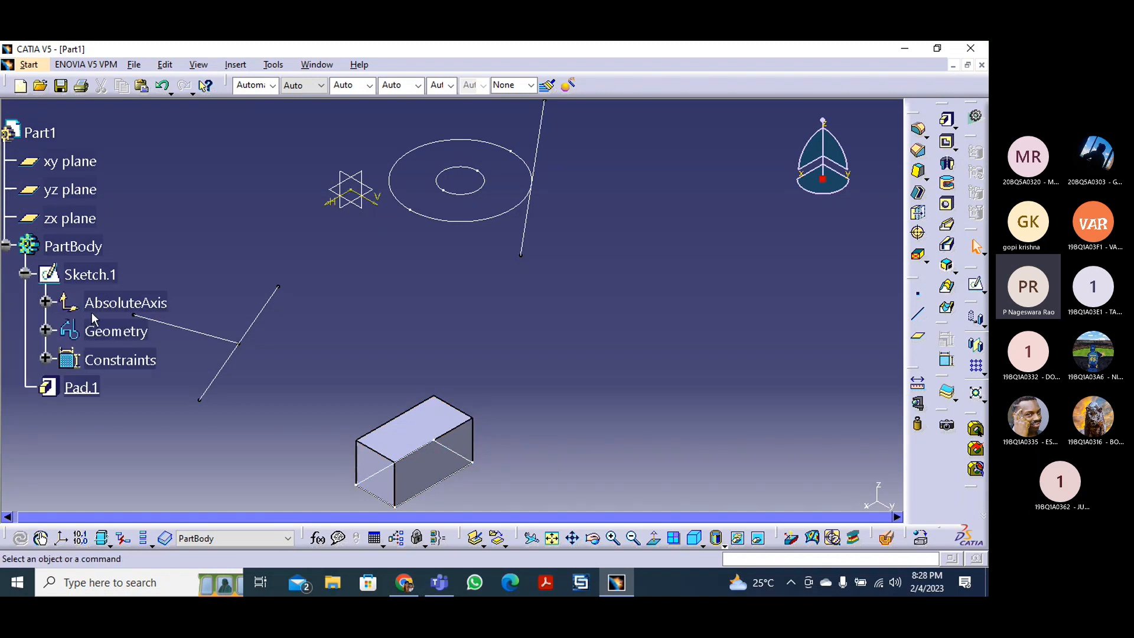
left_click(25, 274)
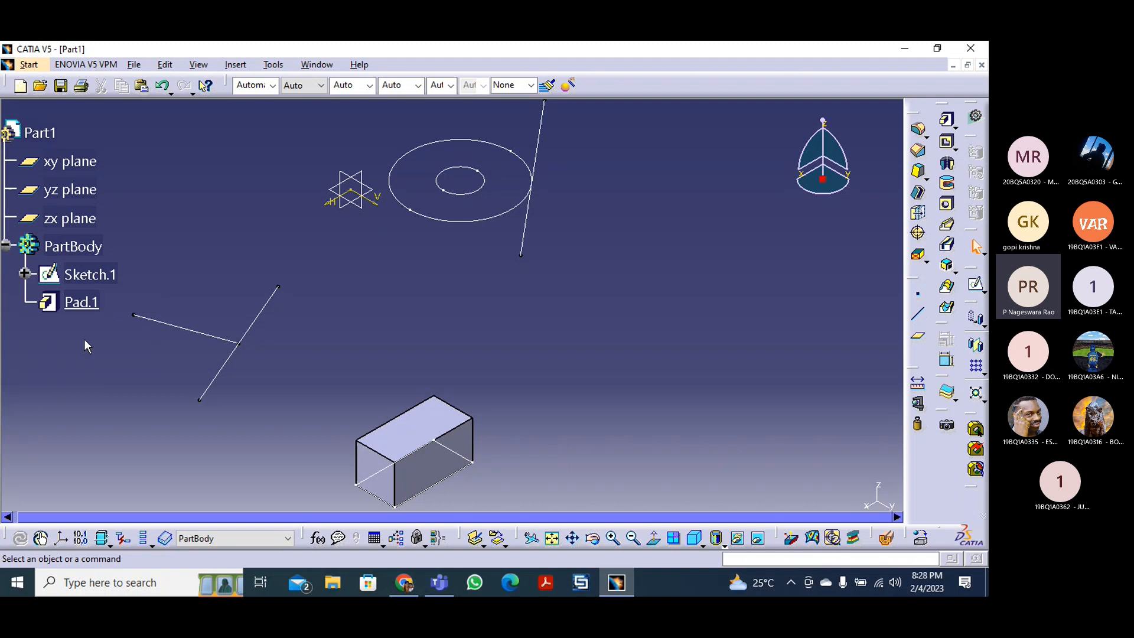
- Reopen the definition of Pad.1 and set its first-limit length to 200 mm
double_click(82, 301)
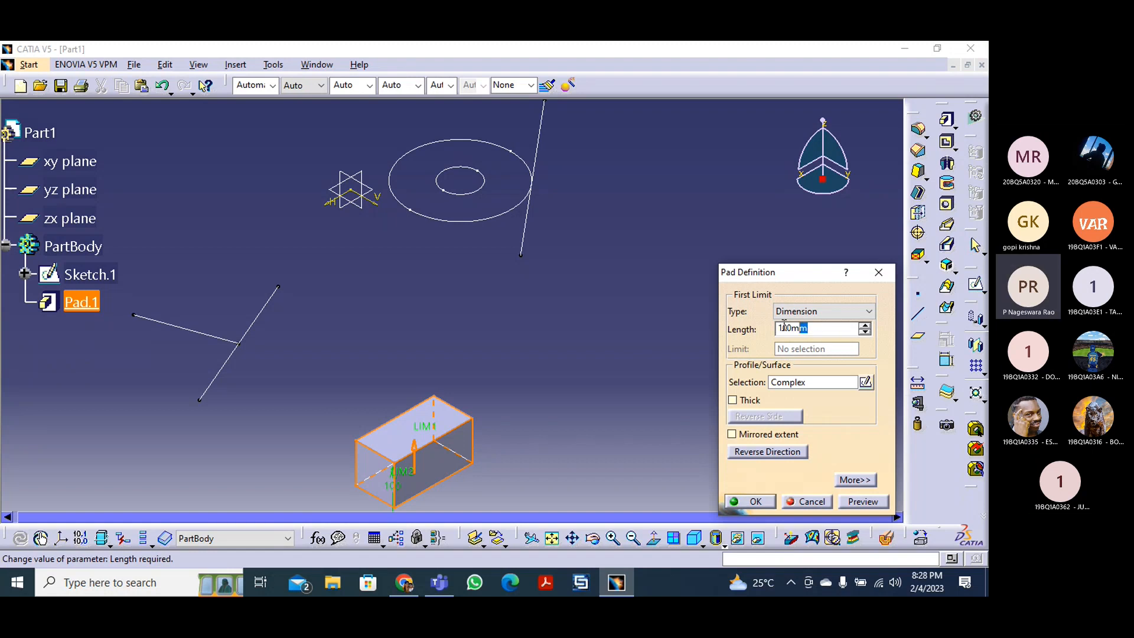
type("200")
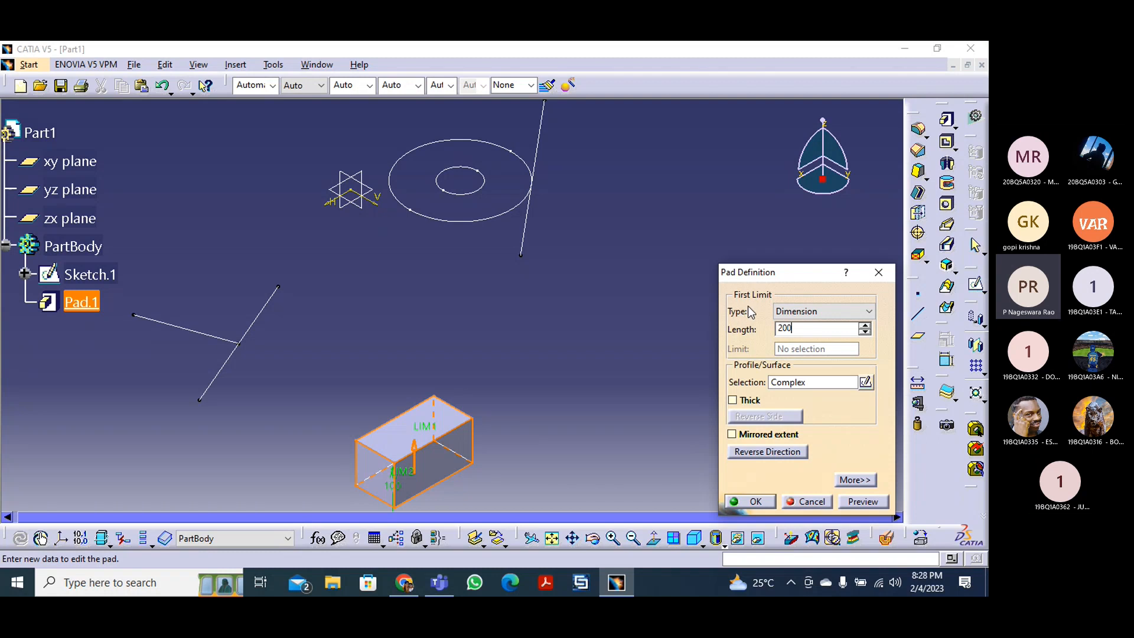
left_click_drag(767, 276, 606, 265)
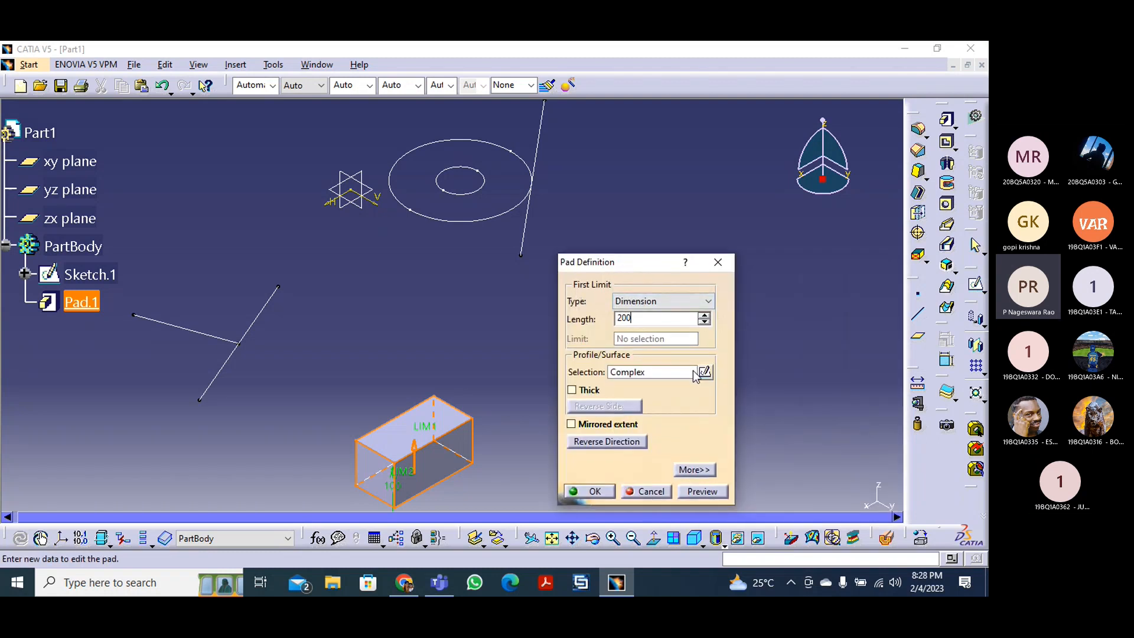
- Expand the pad definition to show the second limit and review the limit types, keeping Dimension for both limits
left_click(695, 470)
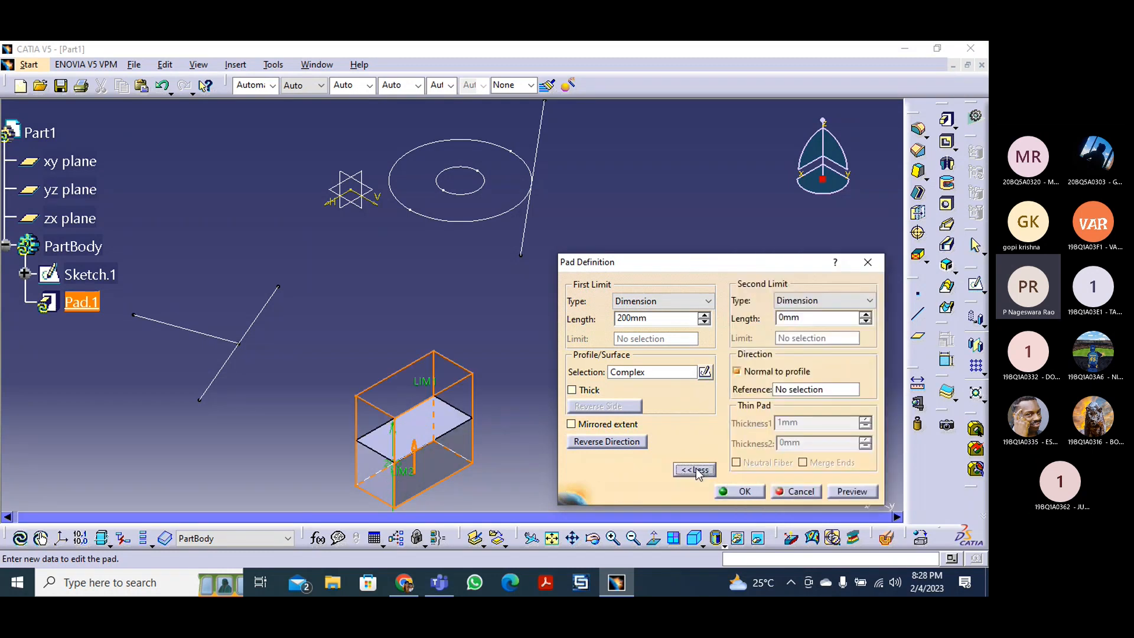
left_click(800, 302)
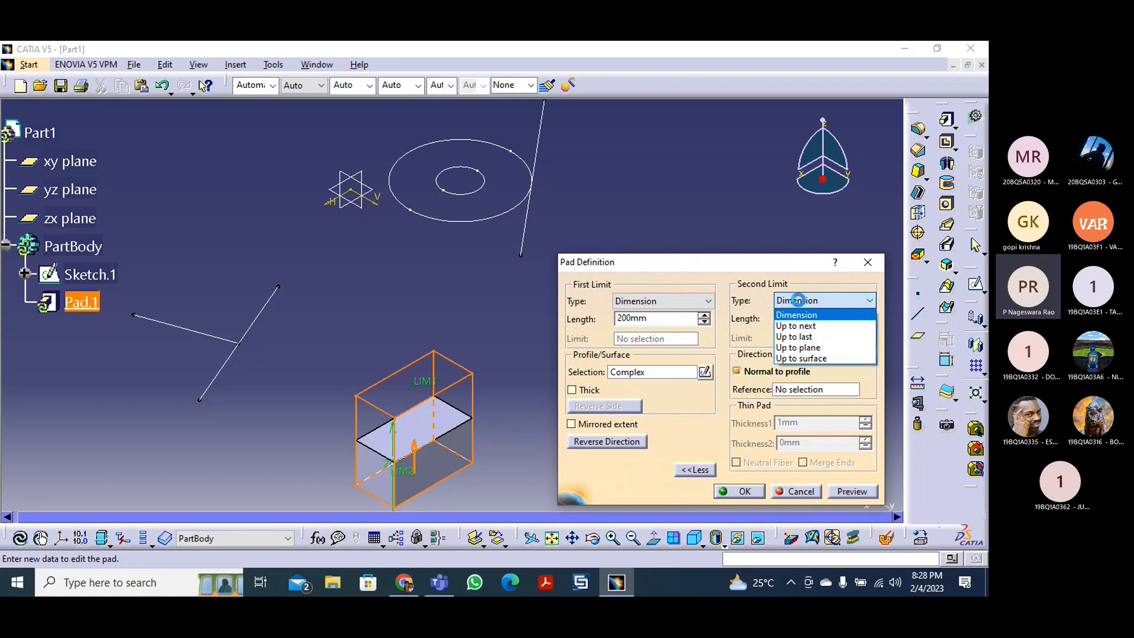
left_click(798, 313)
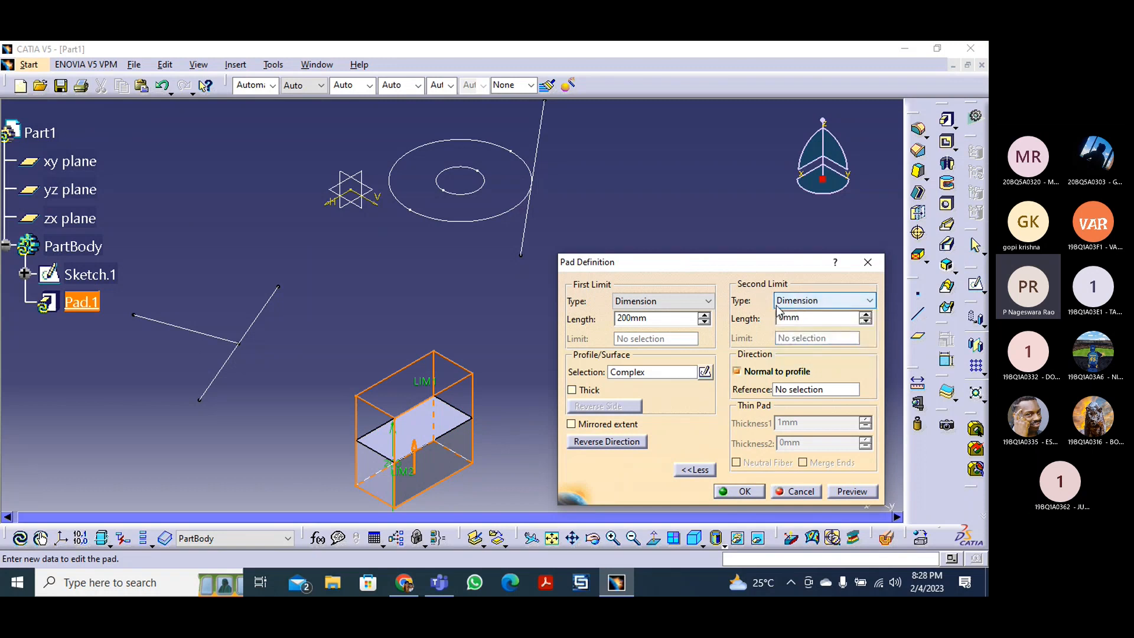
left_click(668, 302)
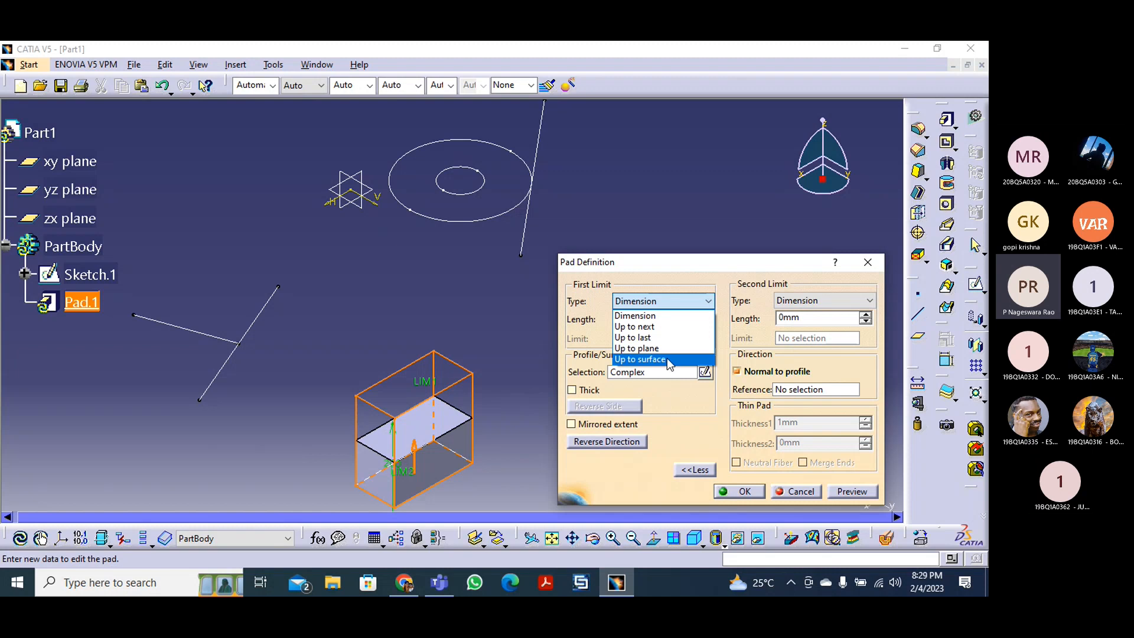
left_click(644, 316)
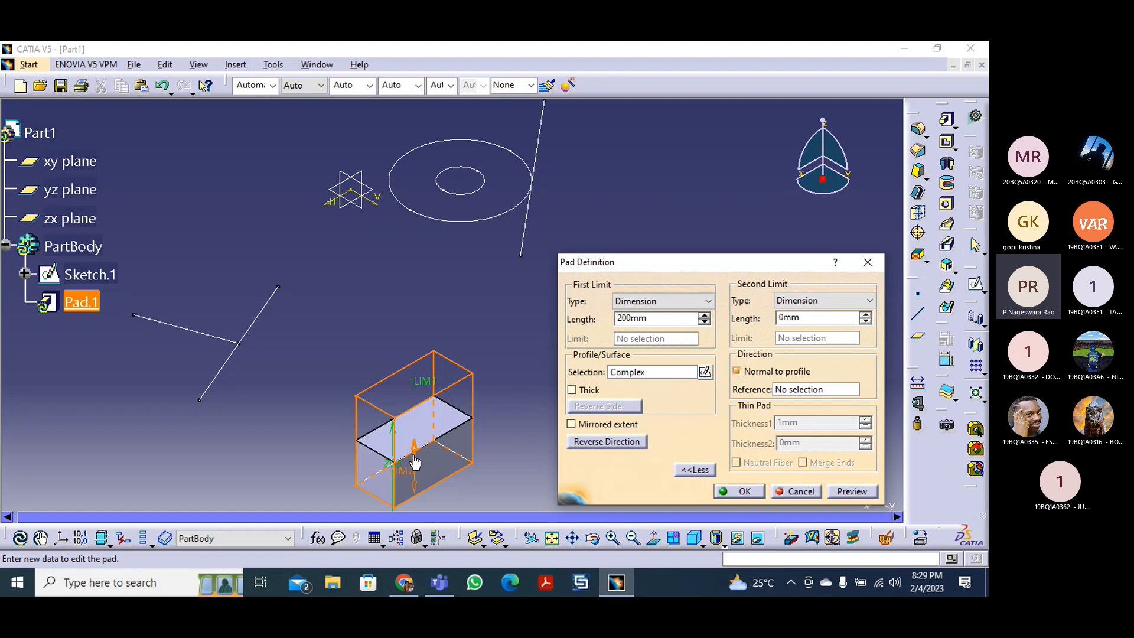
- Set the pad's second-limit length to 100 mm
double_click(813, 317)
type("100")
left_click(662, 320)
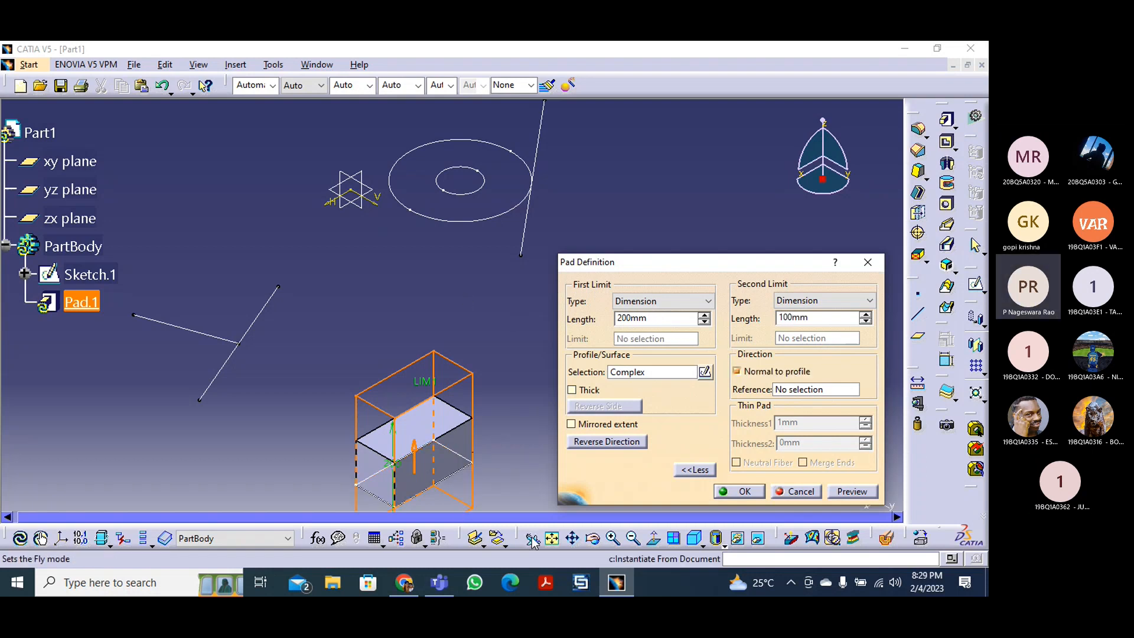
- Set the pad's second-limit length to 300 mm
left_click(552, 538)
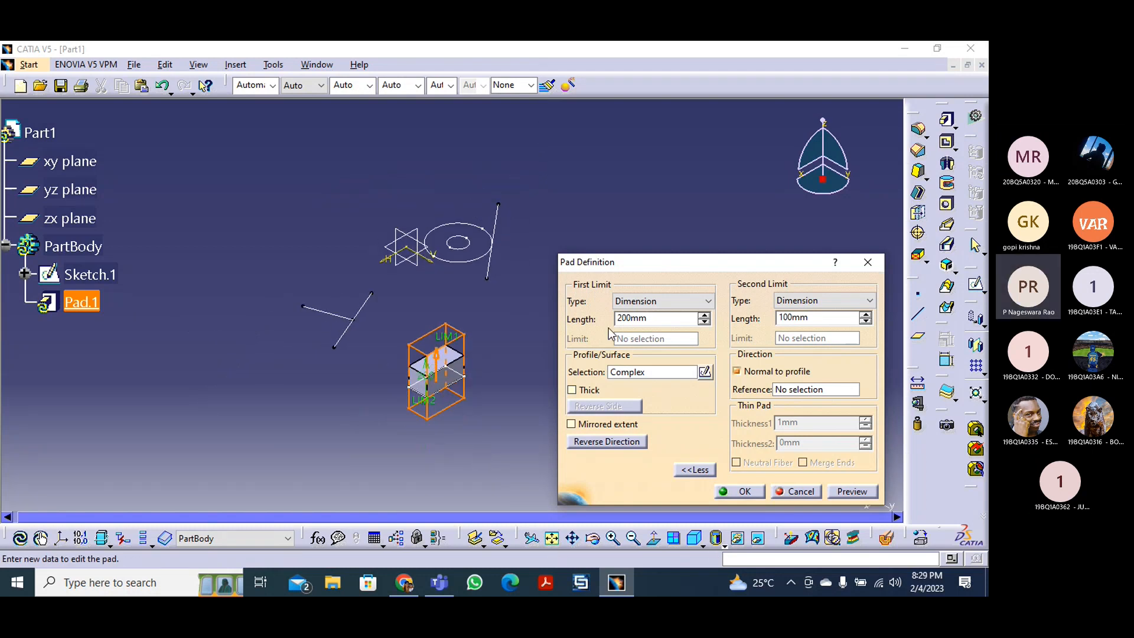
double_click(819, 317)
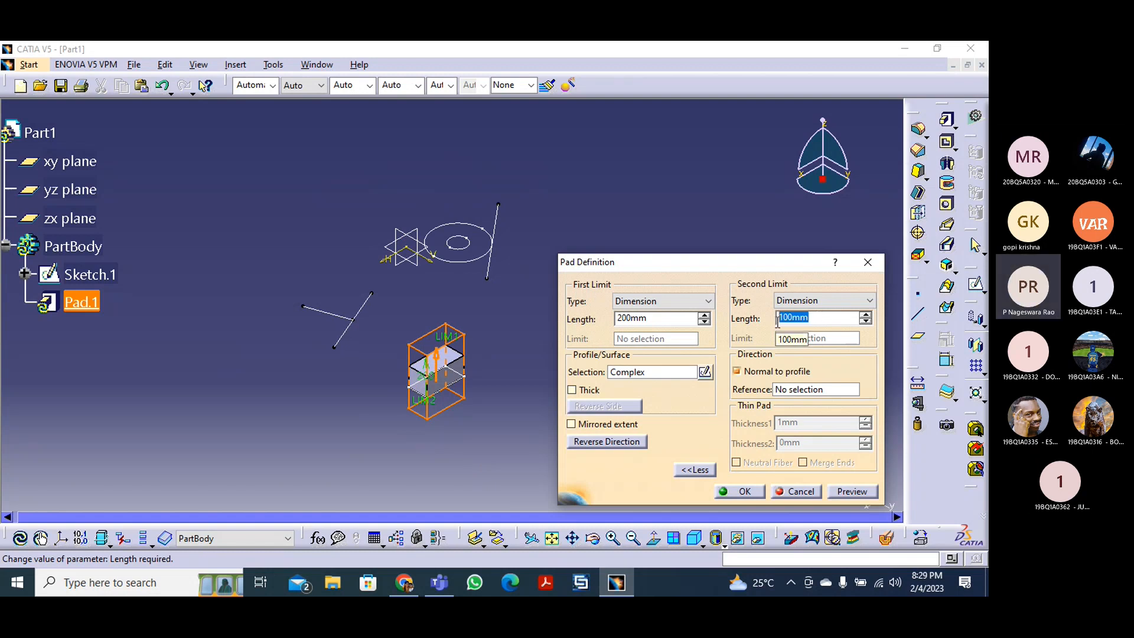
type("300")
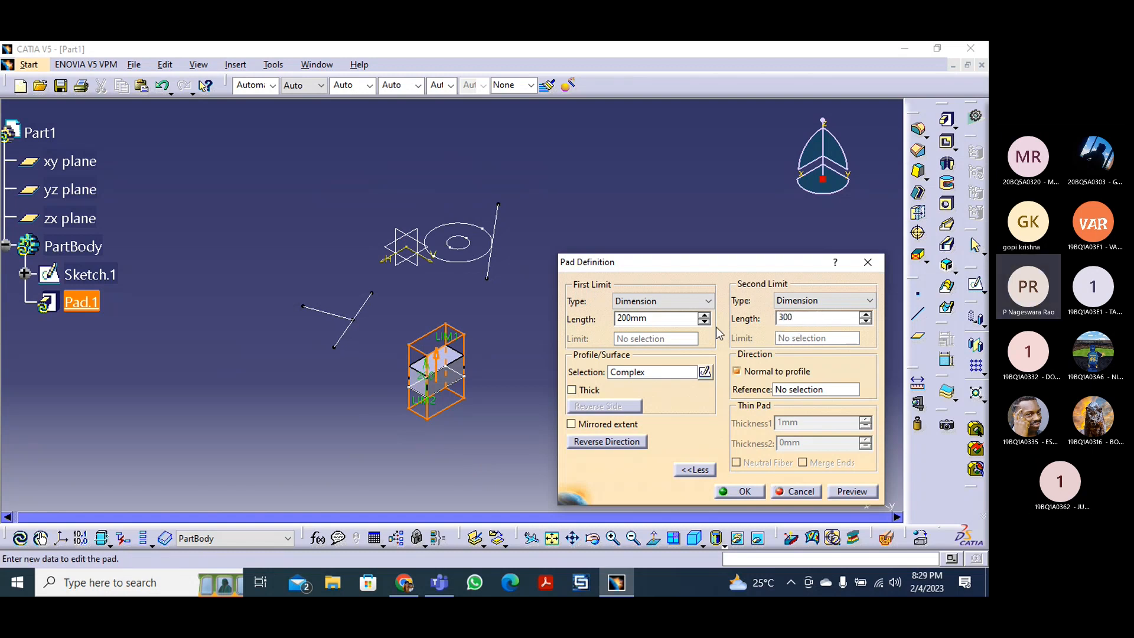
- Set the pad's first-limit length to 400 mm and apply the edited pad definition
left_click(675, 319)
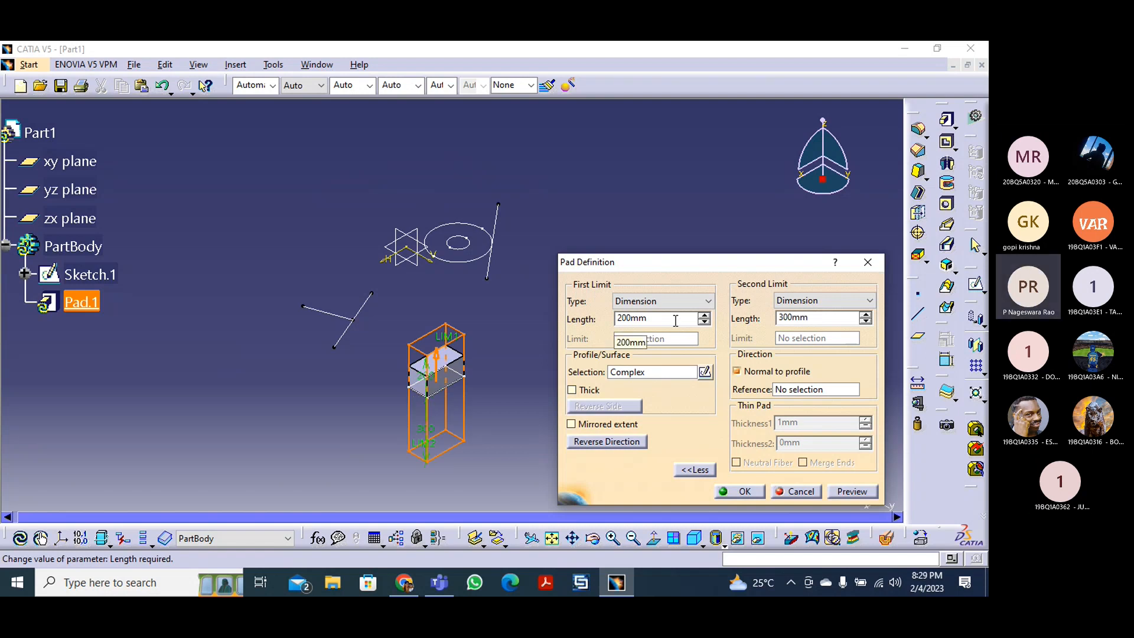
left_click_drag(663, 319, 609, 319)
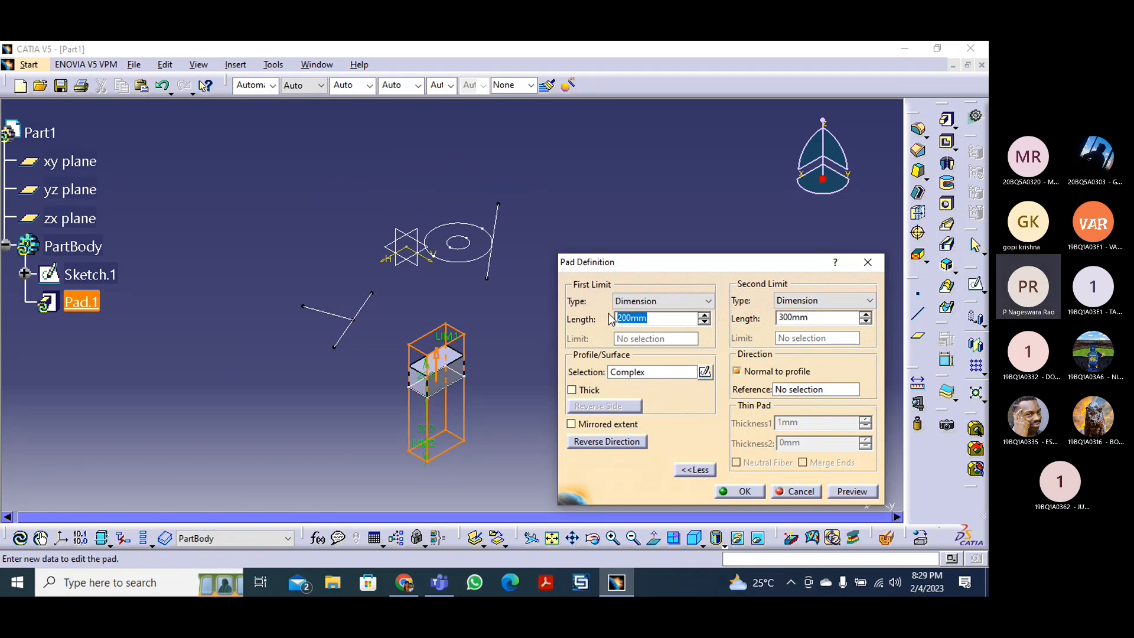
type("4000")
key("BackSpace")
double_click(815, 321)
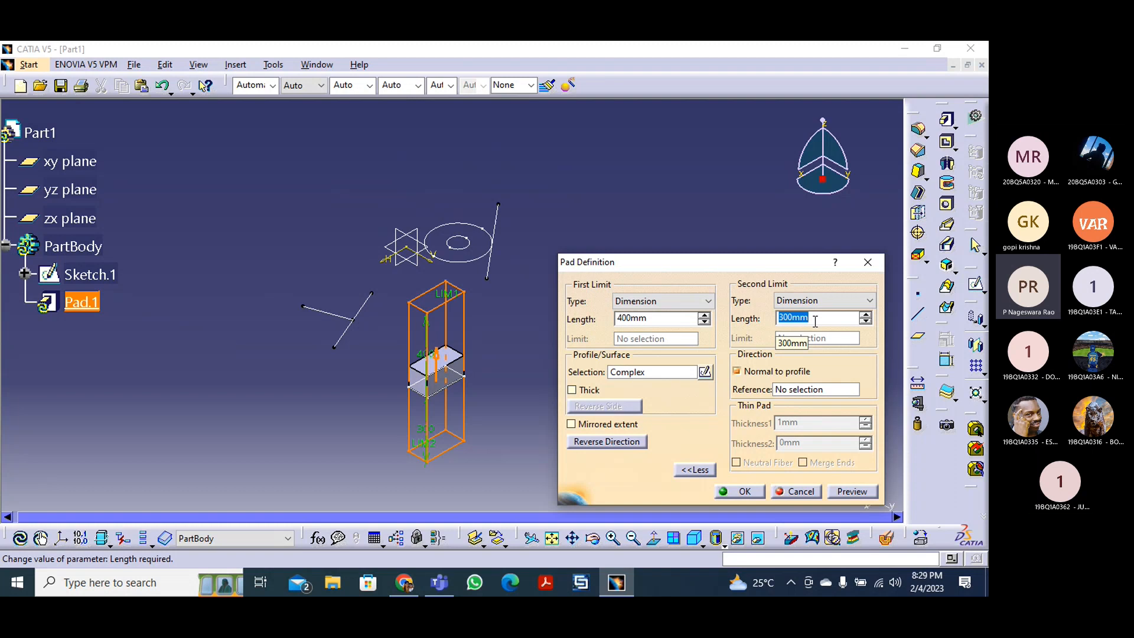
left_click(743, 491)
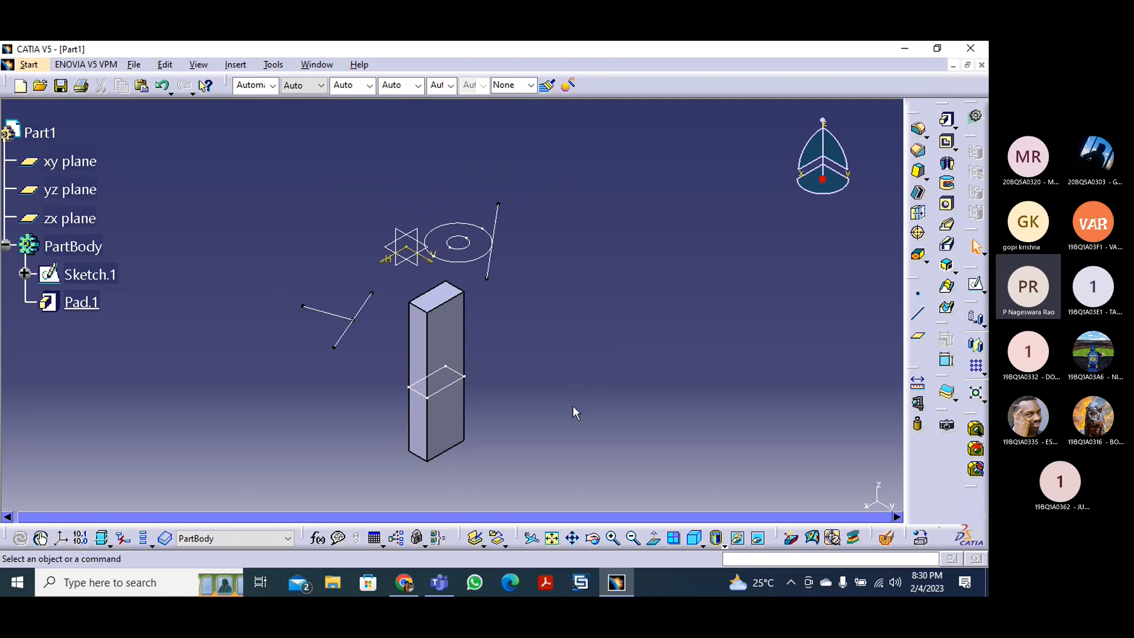
- Switch to the Microsoft Teams meeting and stop its recording
left_click(448, 584)
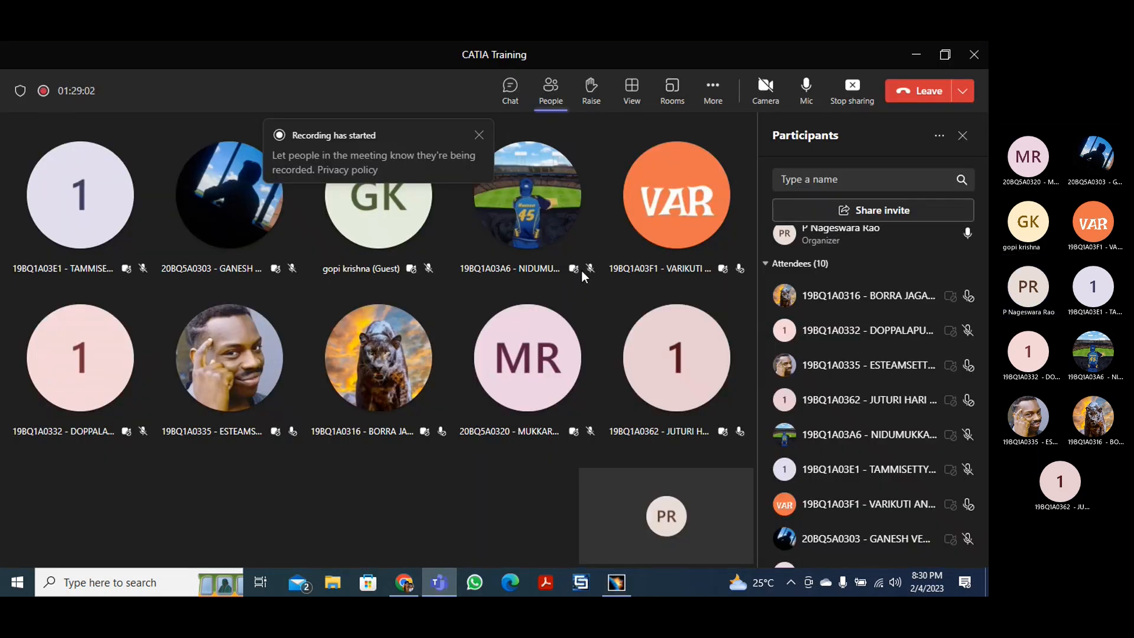
left_click(715, 92)
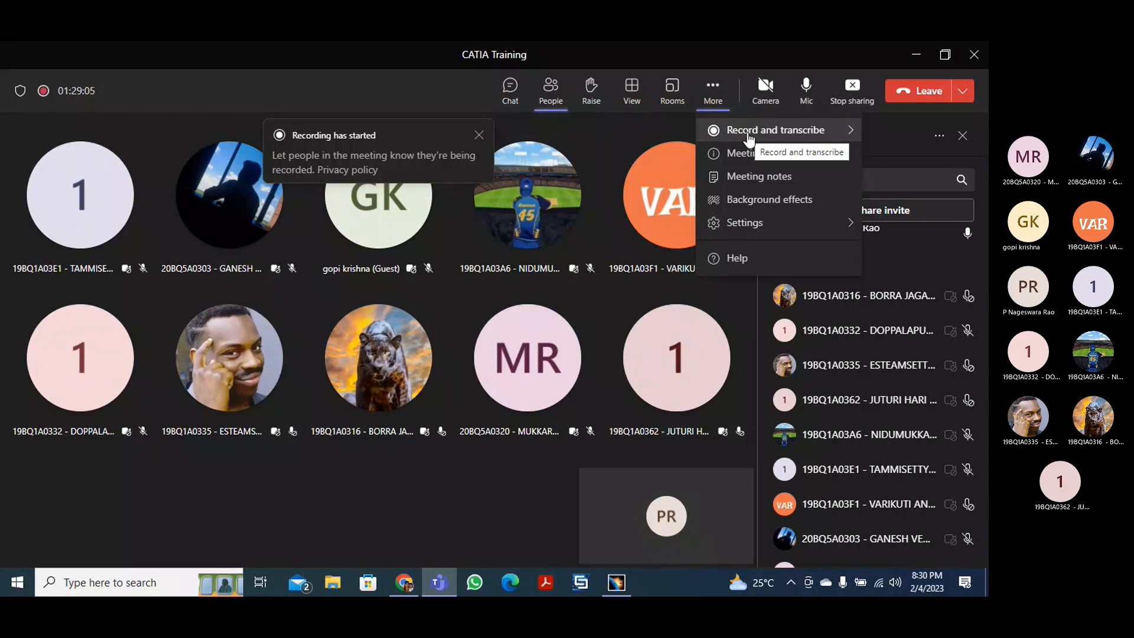
left_click(715, 88)
left_click(714, 89)
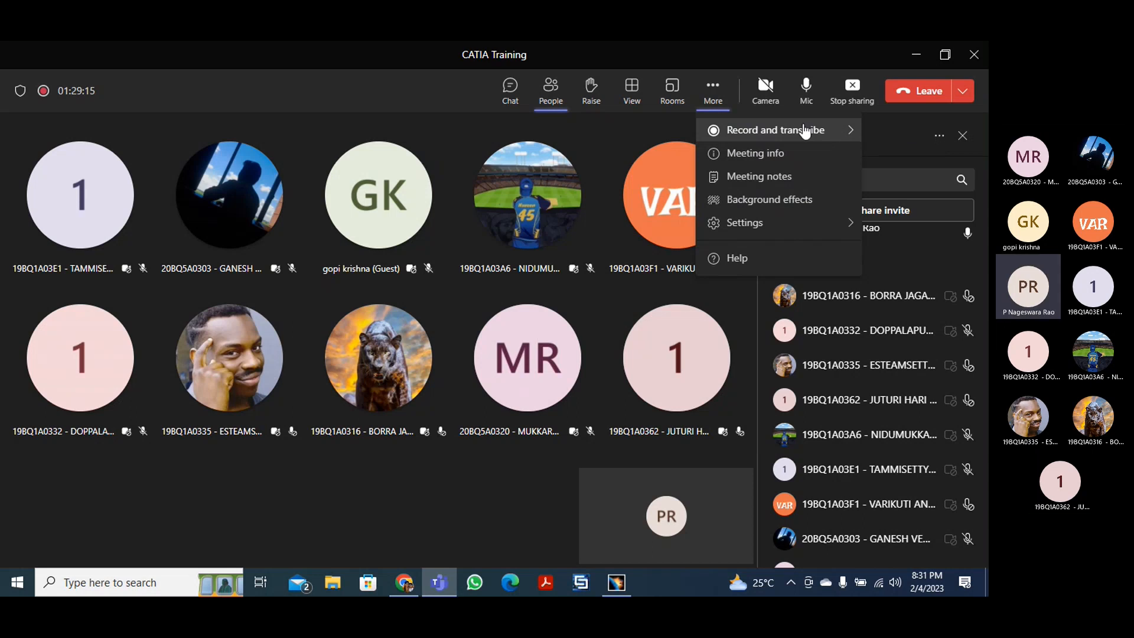
left_click(747, 132)
left_click(628, 147)
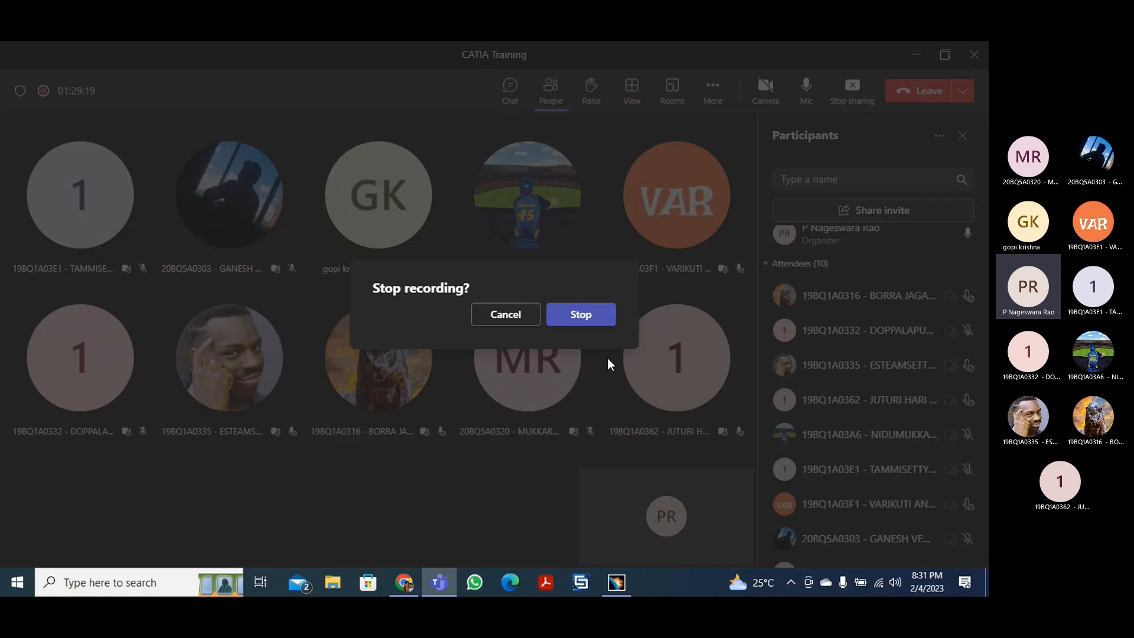